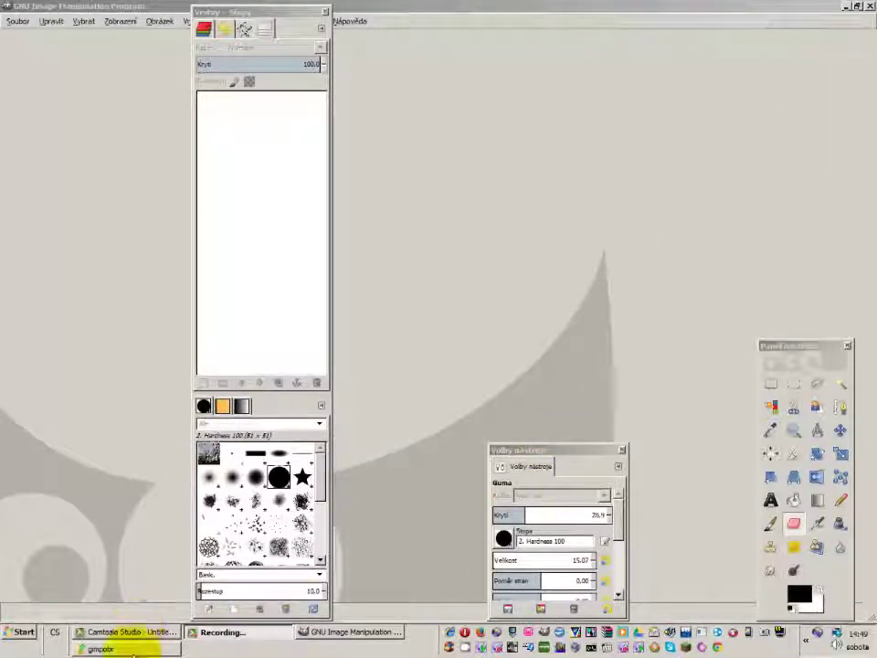
Bring up the gimpobr folder and open the P1070586 cliff photo in Photo Gallery
left_click(132, 651)
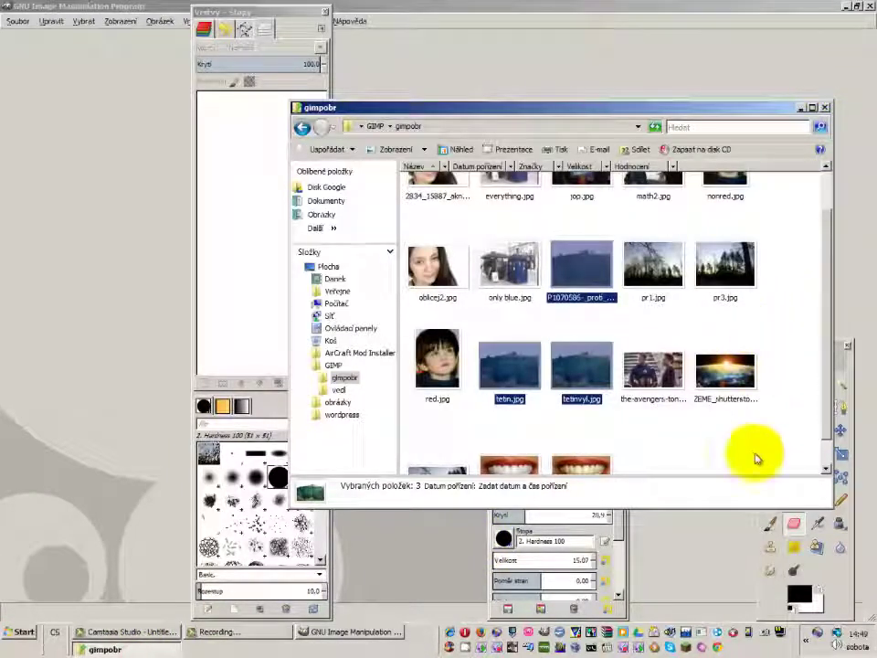
left_click(568, 360)
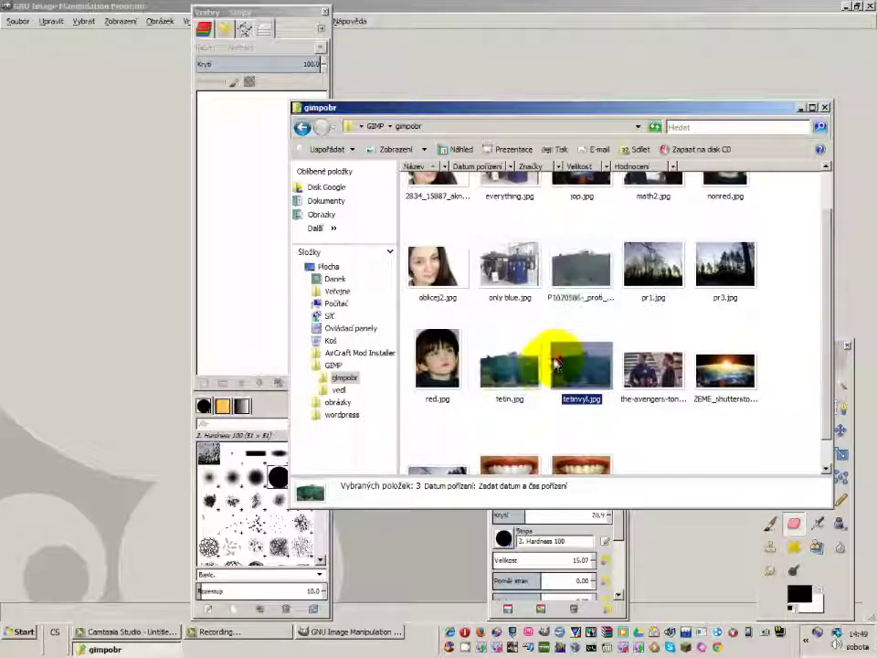
double_click(584, 265)
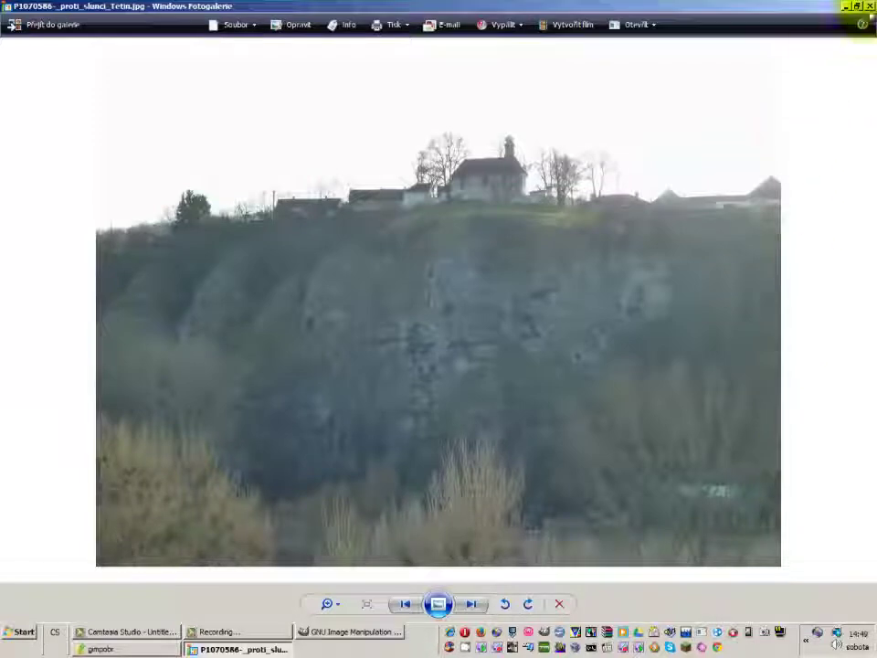
View tetin.jpg and tetinvyl.jpg in Photo Gallery, then close the viewer
left_click(869, 7)
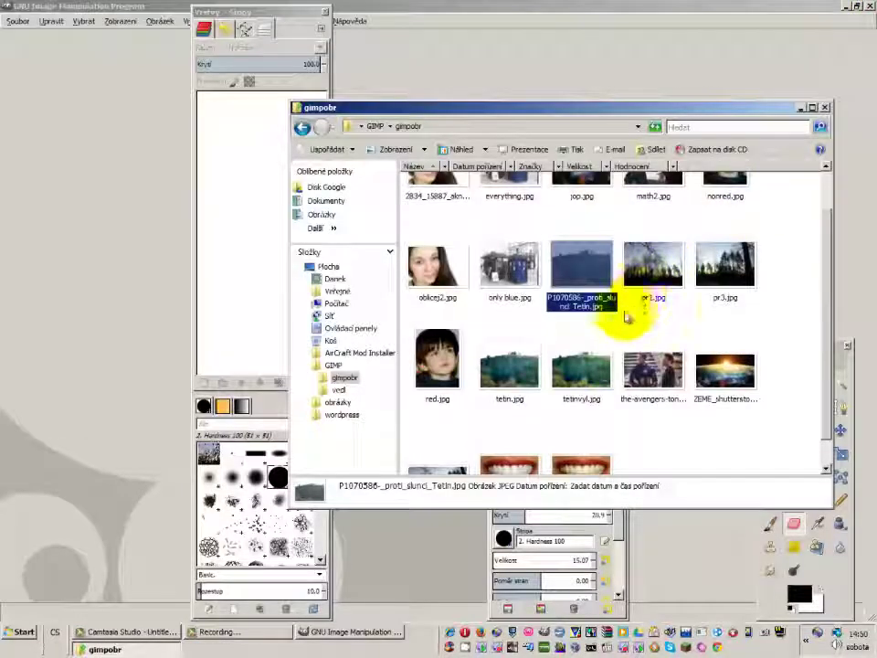
left_click(510, 393, "ctrl")
left_click(583, 389, "ctrl")
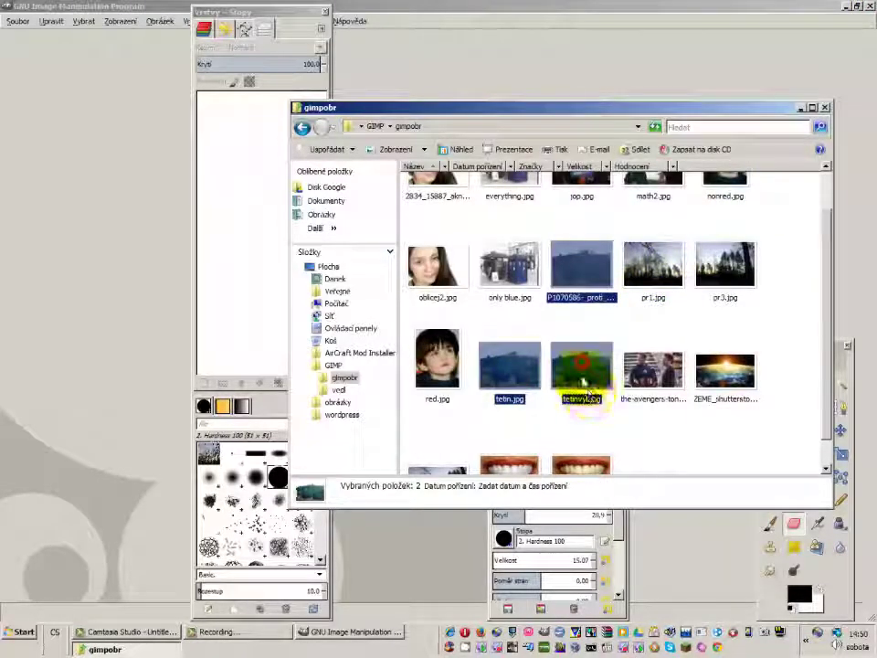
double_click(581, 382)
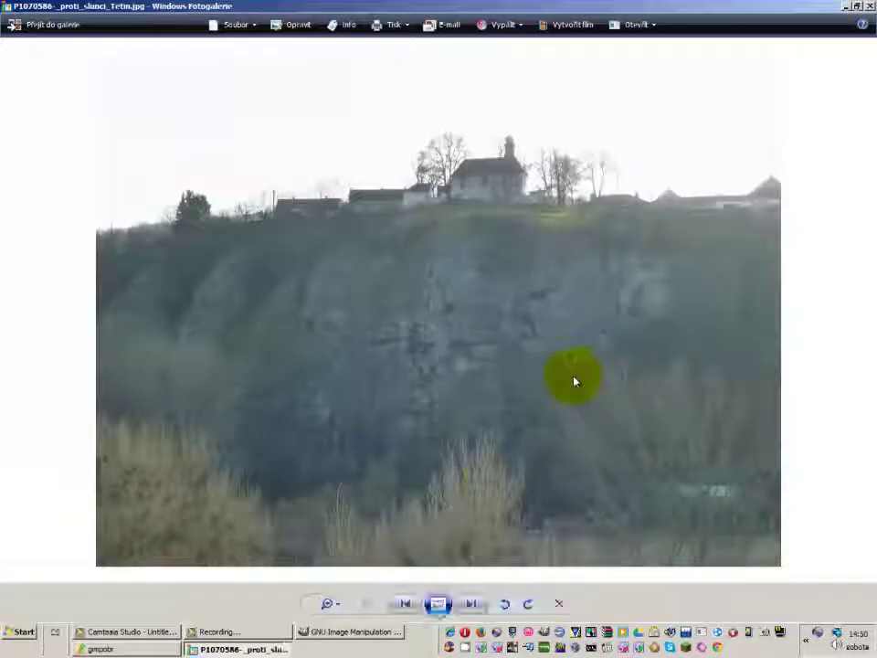
left_click(473, 604)
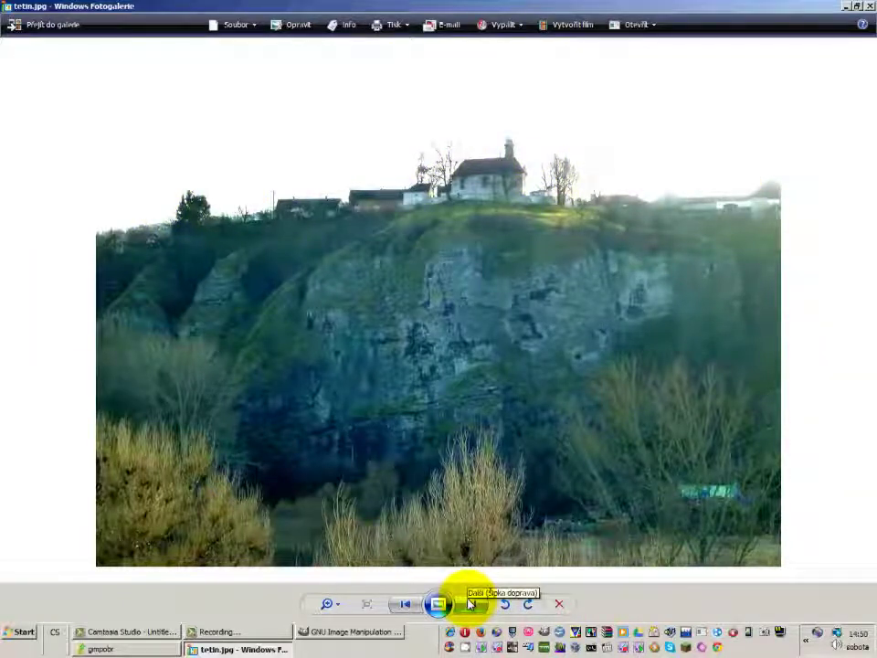
left_click(471, 603)
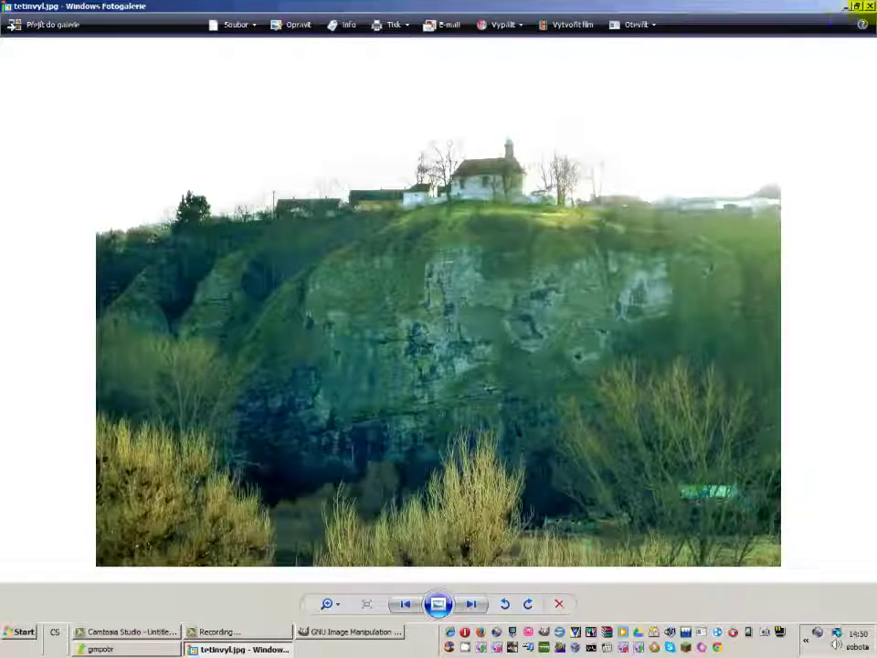
left_click(868, 6)
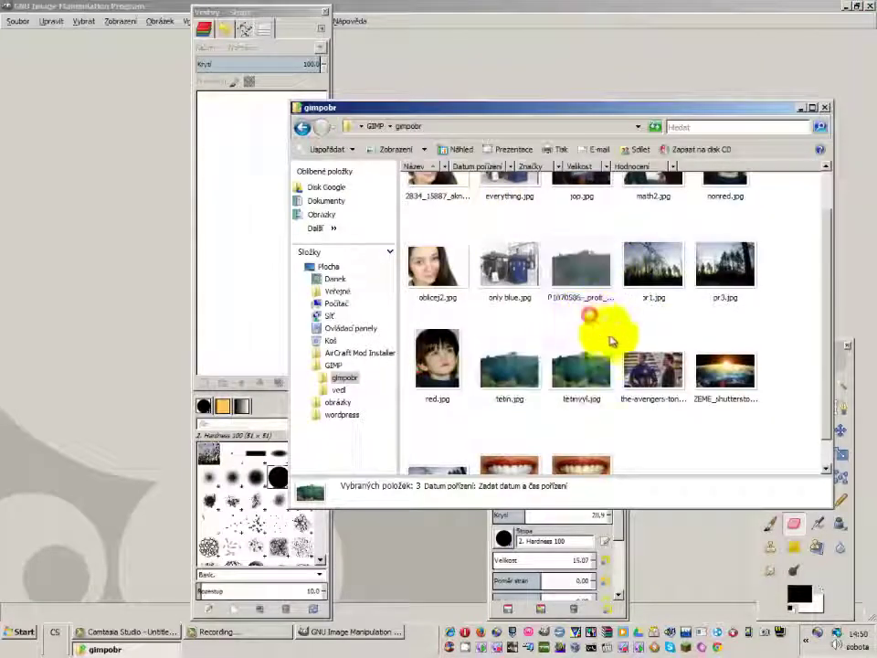
Load the P1070586 photo into GIMP and reposition the Layers and Tool Options panels
left_click_drag(579, 265, 117, 254)
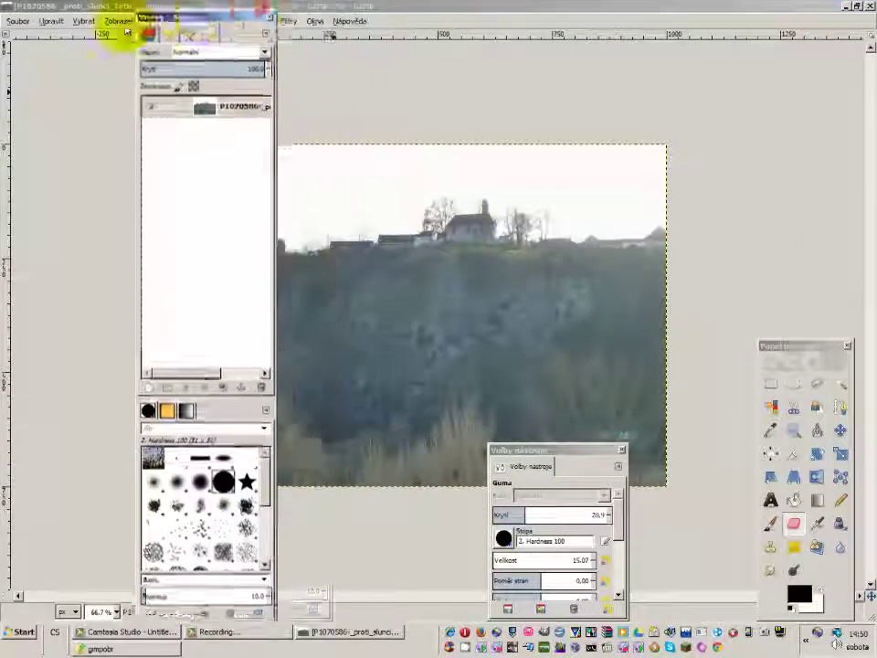
left_click_drag(274, 24, 74, 45)
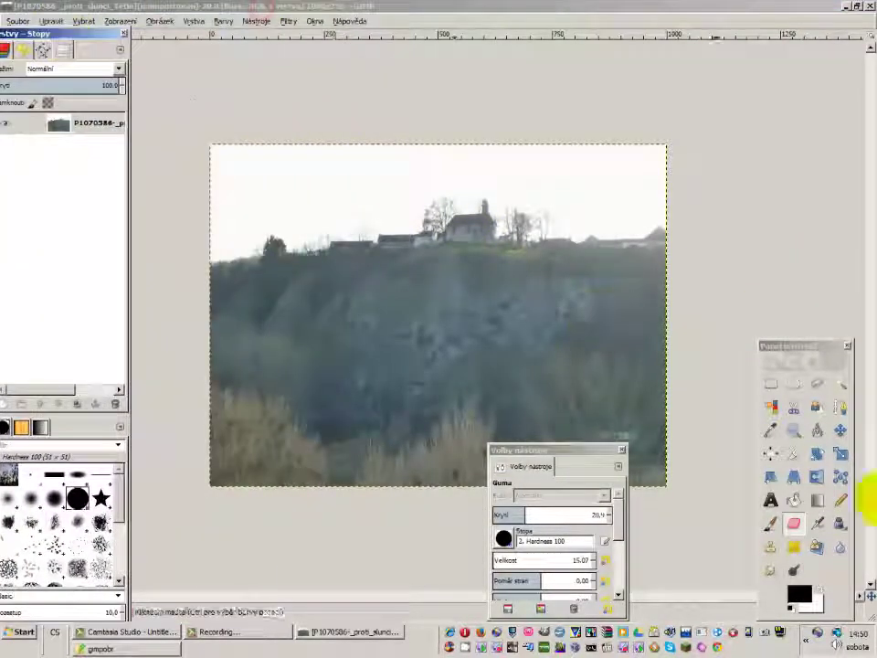
left_click_drag(503, 452, 717, 123)
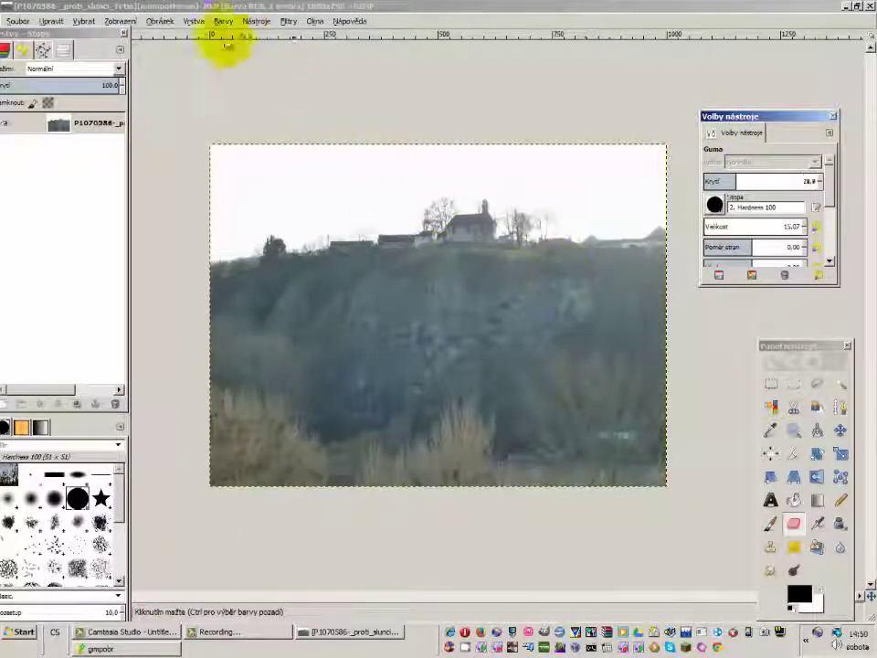
left_click_drag(97, 37, 129, 64)
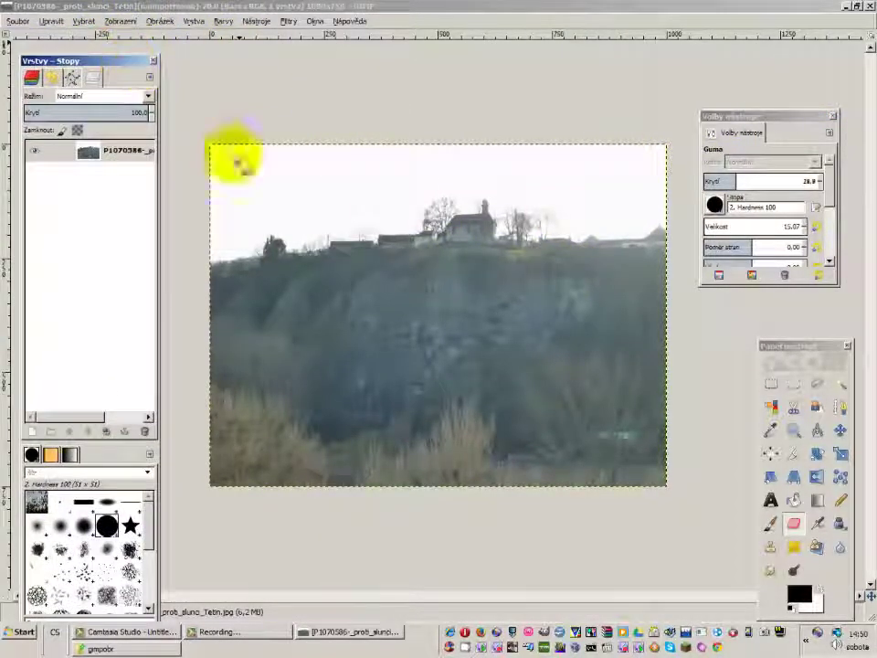
left_click(222, 21)
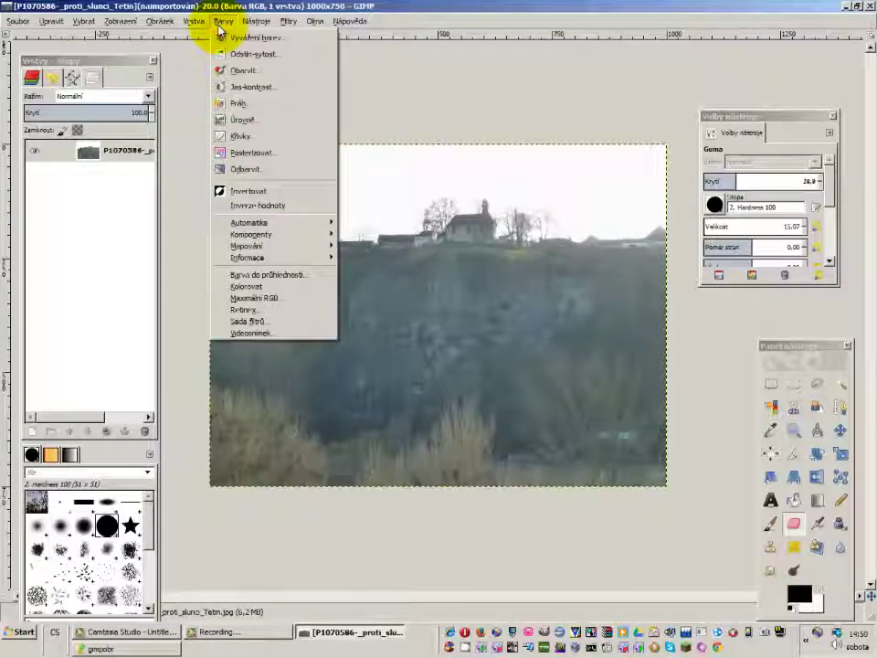
Preview a steepened Curves adjustment on the cliff photo, then cancel it with Zrušit
left_click(242, 136)
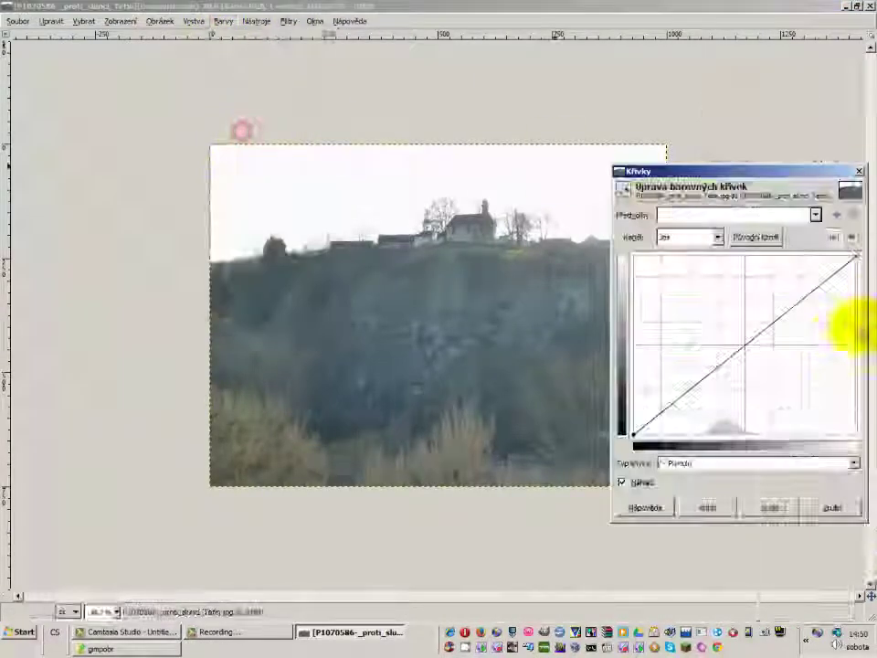
mouse_move(745, 173)
left_mouse_down()
mouse_move(680, 168)
mouse_move(693, 202)
left_mouse_up()
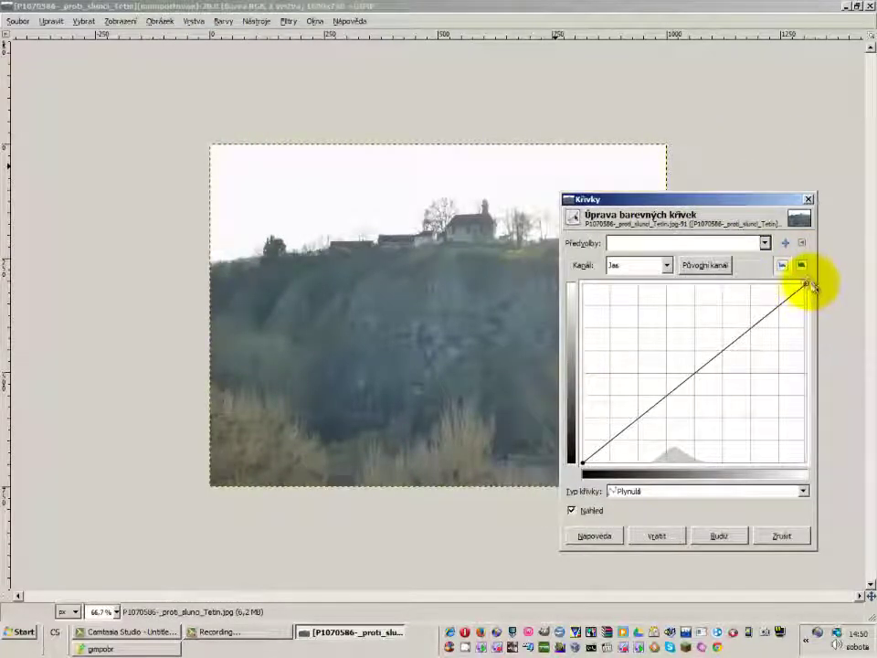
left_click_drag(807, 284, 766, 289)
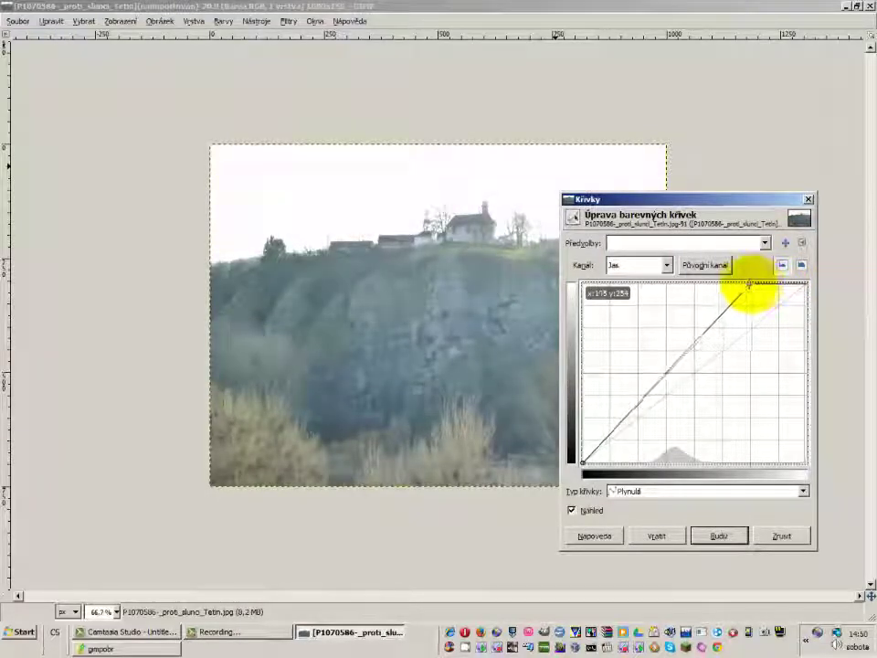
left_click_drag(766, 289, 747, 285)
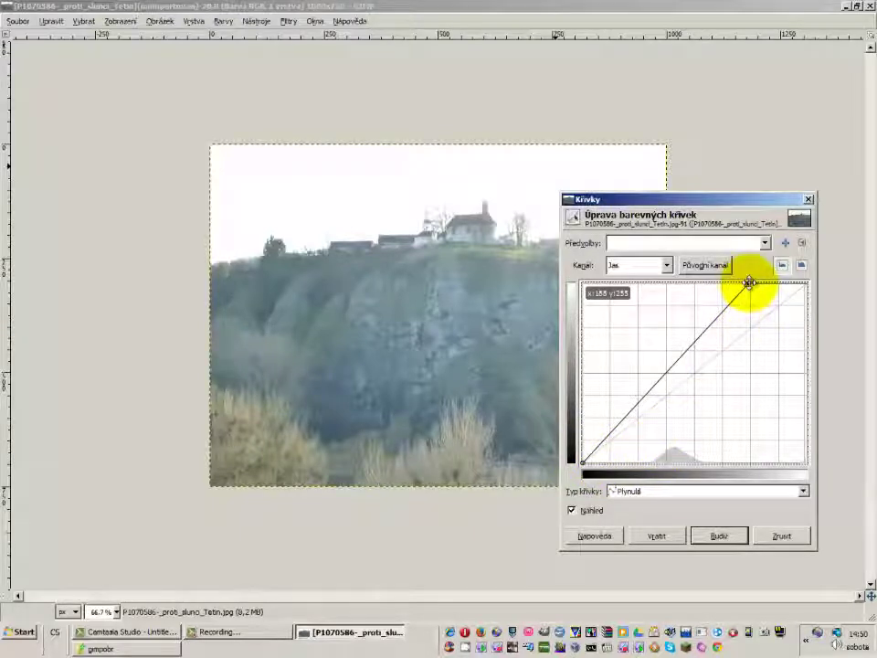
mouse_move(750, 282)
left_mouse_down()
mouse_move(656, 285)
mouse_move(751, 283)
left_mouse_up()
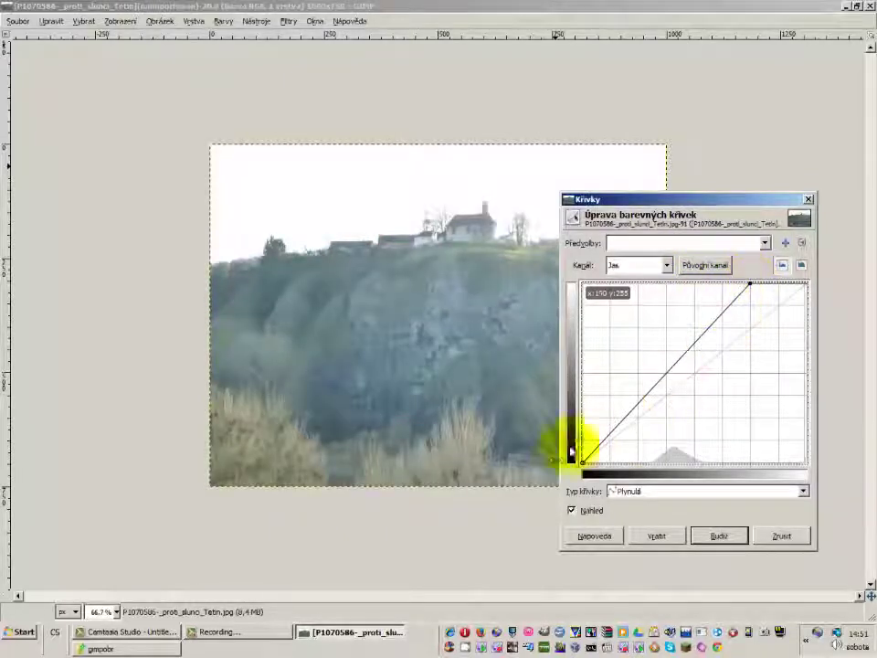
left_click_drag(581, 463, 637, 461)
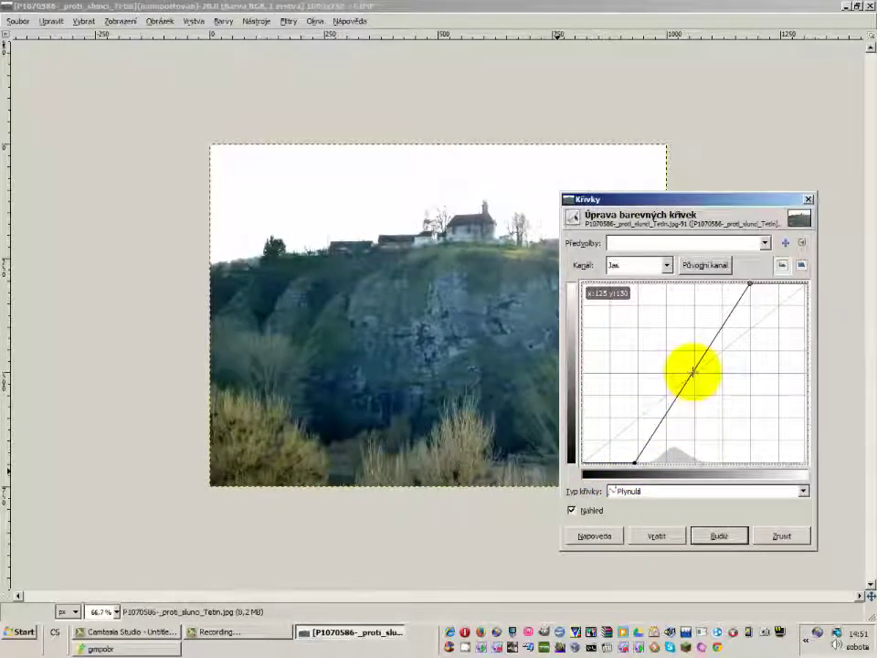
mouse_move(683, 372)
left_mouse_down()
mouse_move(633, 439)
mouse_move(680, 403)
mouse_move(695, 372)
left_mouse_up()
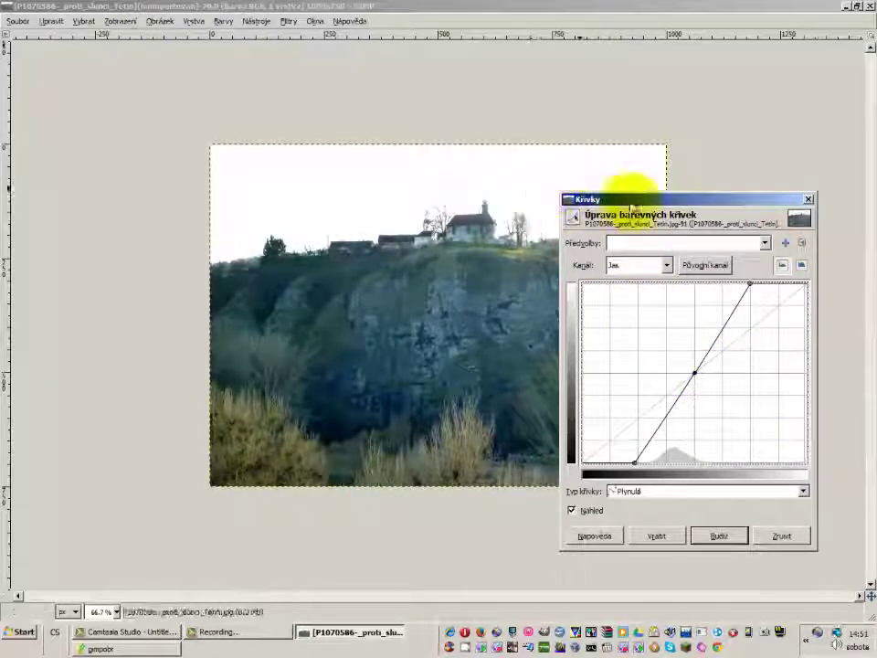
left_click(779, 535)
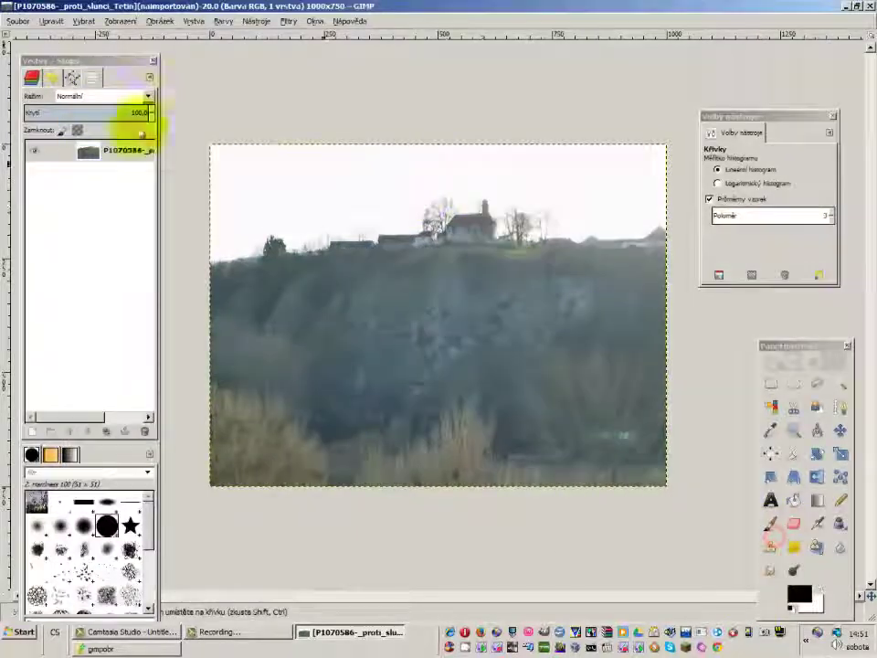
Apply Curves with the black point raised to 55 and the white point lowered
left_click(223, 21)
left_click(260, 136)
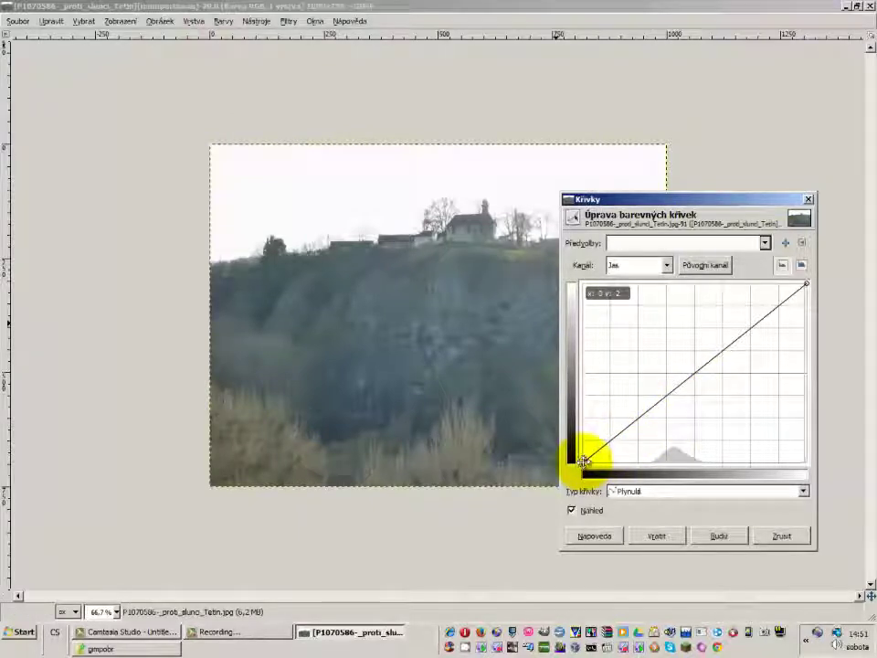
mouse_move(583, 459)
left_mouse_down()
mouse_move(634, 462)
mouse_move(626, 463)
left_mouse_up()
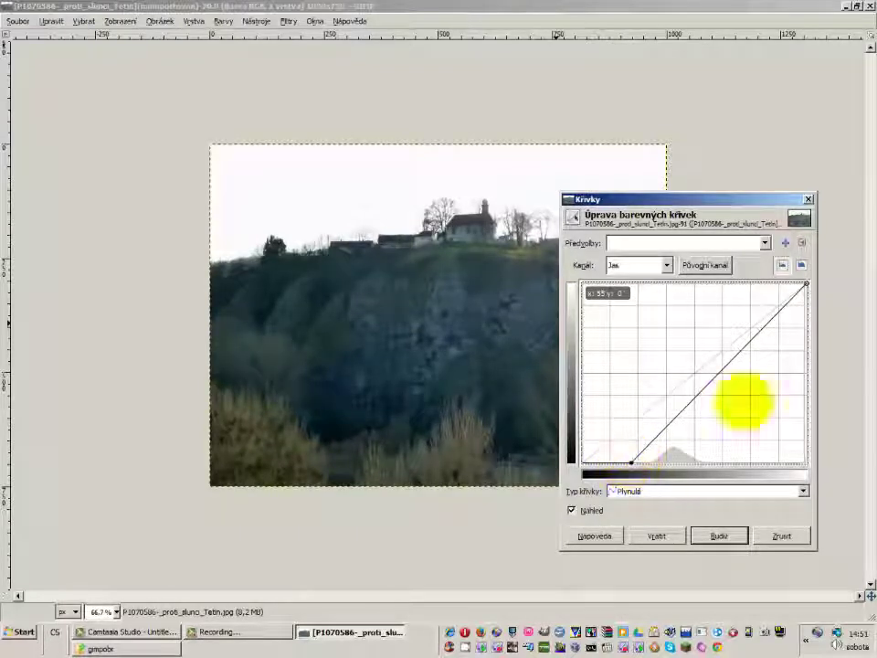
left_click_drag(806, 284, 750, 284)
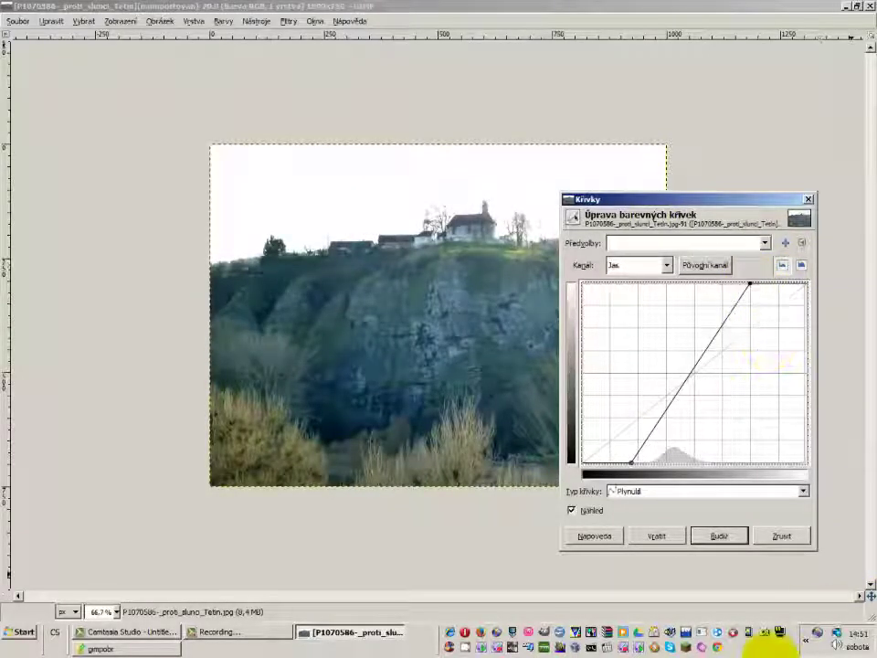
left_click(719, 535)
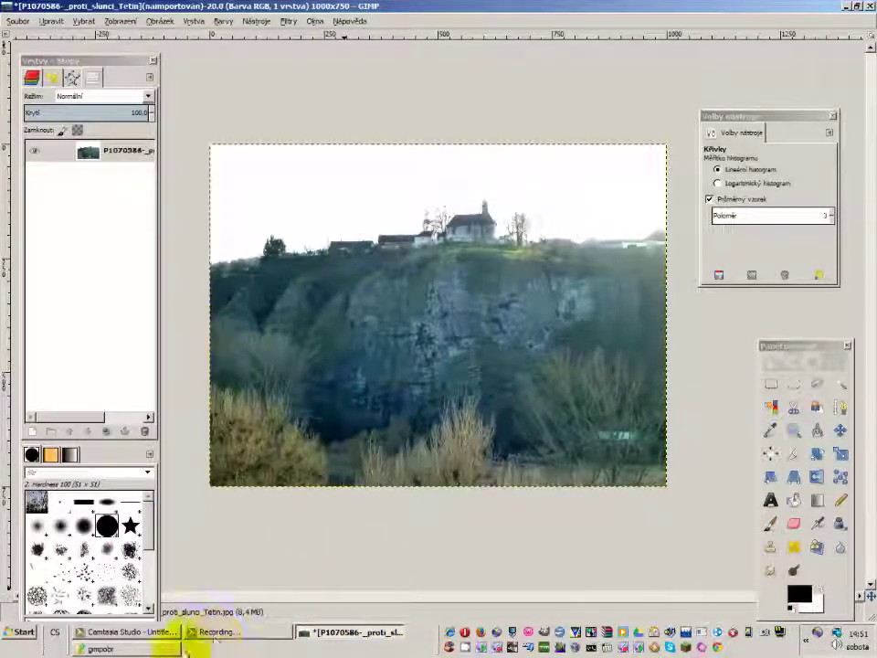
Drag the P1070586 photo into GIMP again as a second layer
left_click(100, 649)
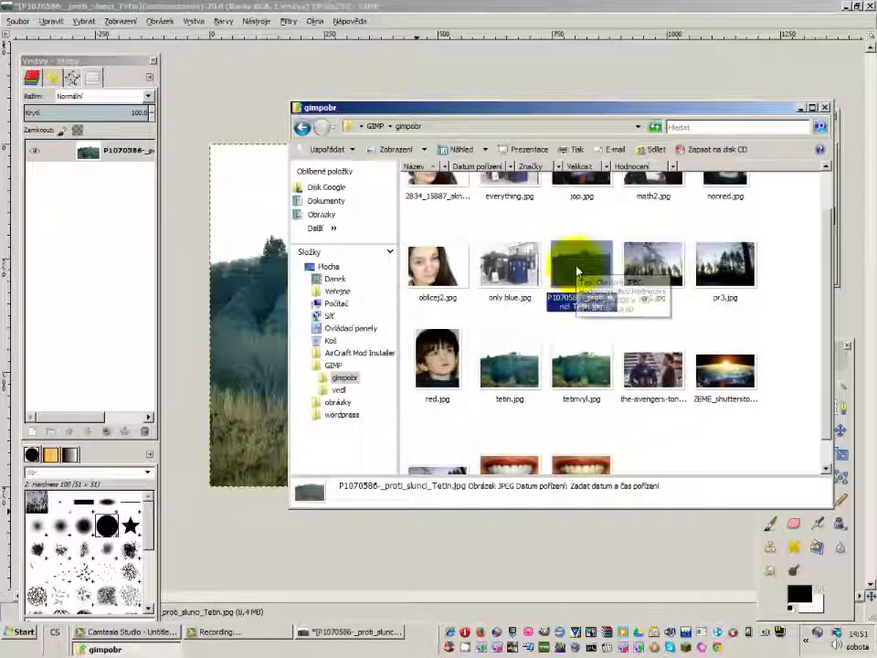
left_click_drag(562, 302, 82, 239)
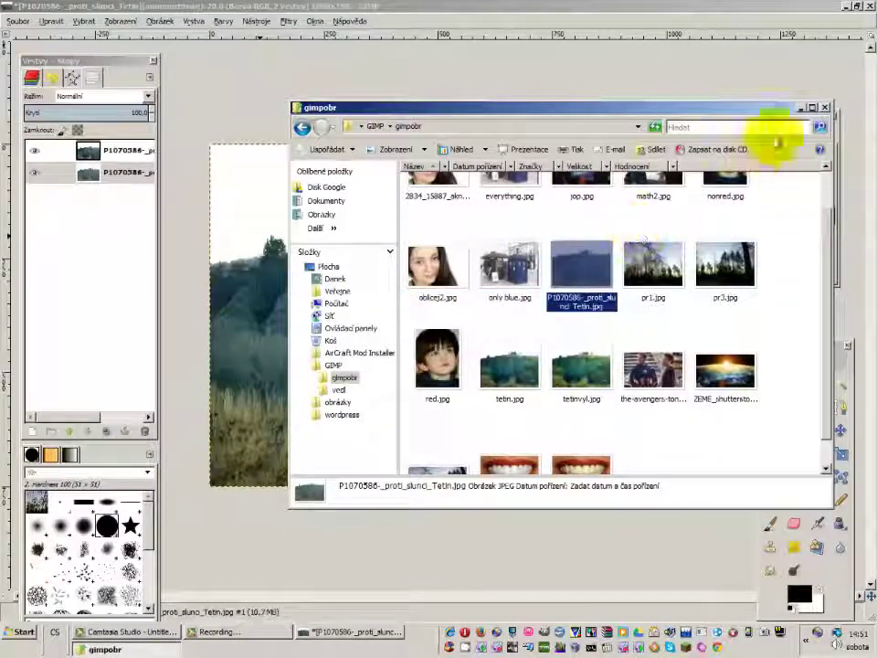
left_click(176, 288)
Toggle the top layer's visibility to compare it, then select that top layer
left_click(34, 151)
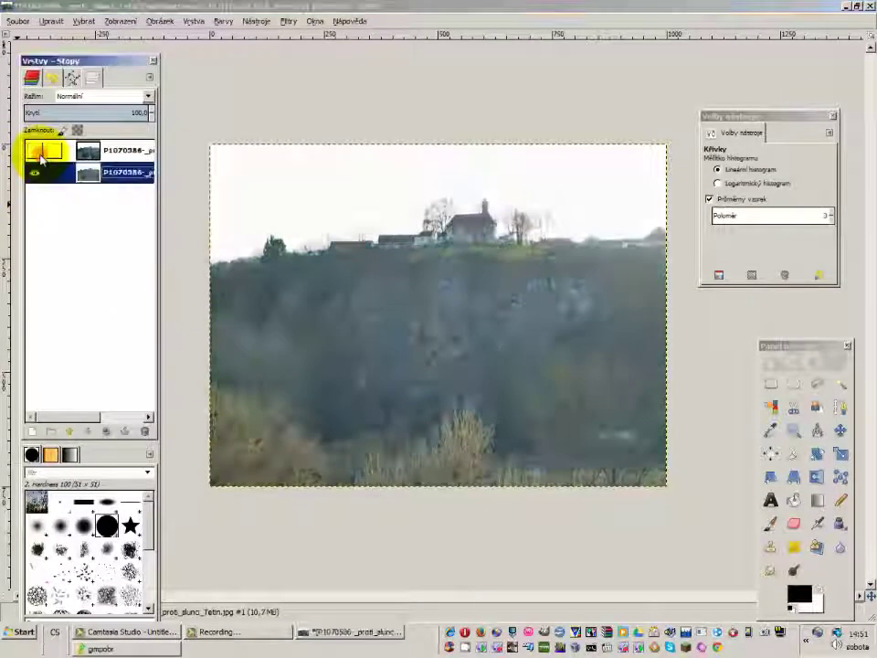
left_click(34, 150)
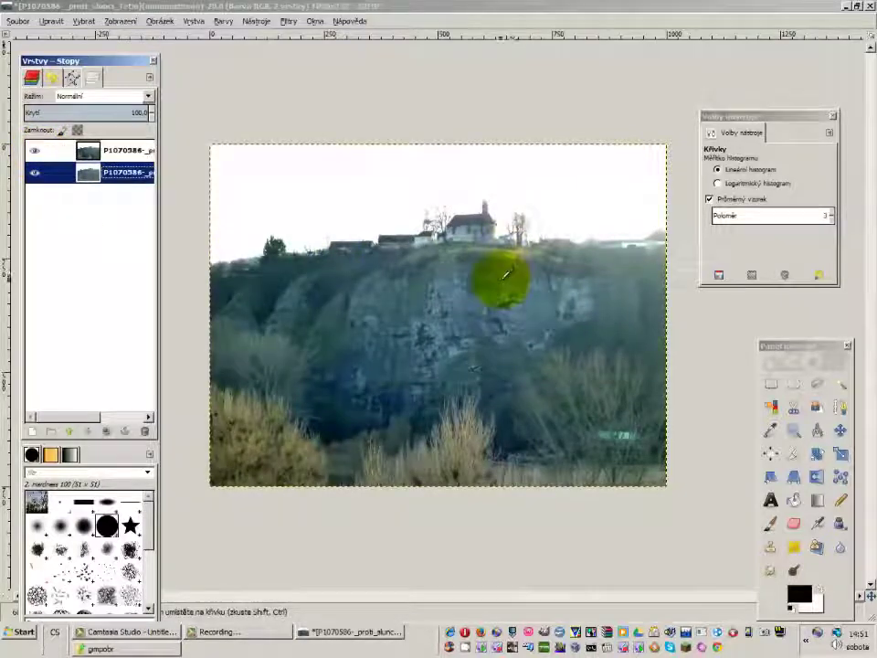
left_click(149, 152)
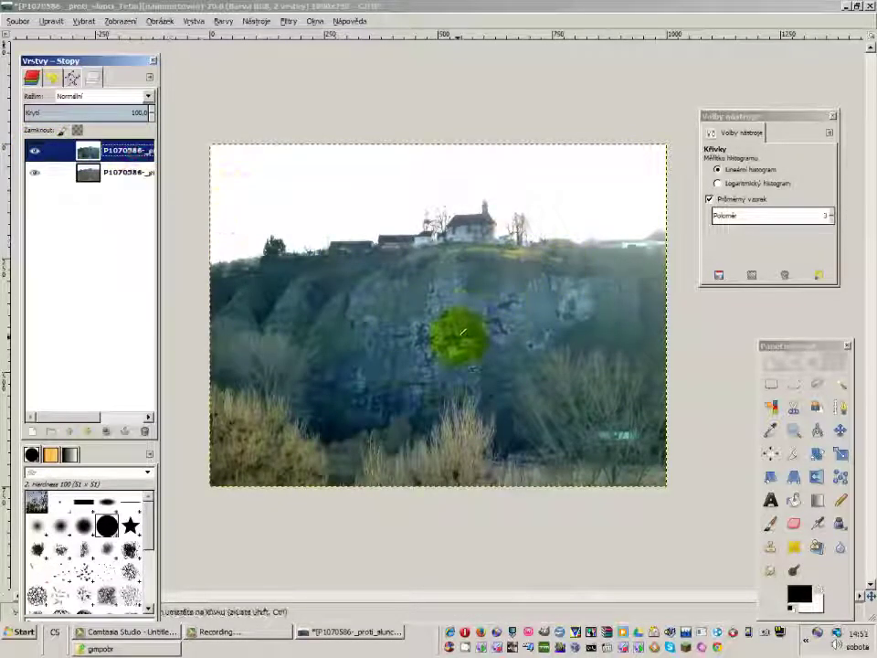
left_click(286, 21)
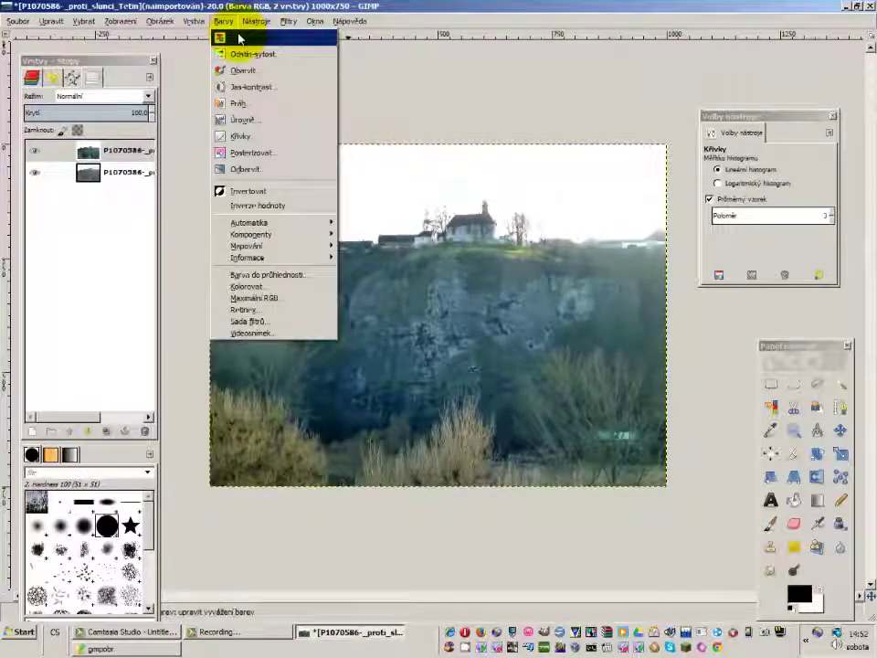
Apply Color Balance with the midtone yellow–blue level set to -7
left_click(236, 38)
mouse_move(255, 281)
left_mouse_down()
mouse_move(470, 366)
mouse_move(792, 191)
left_mouse_up()
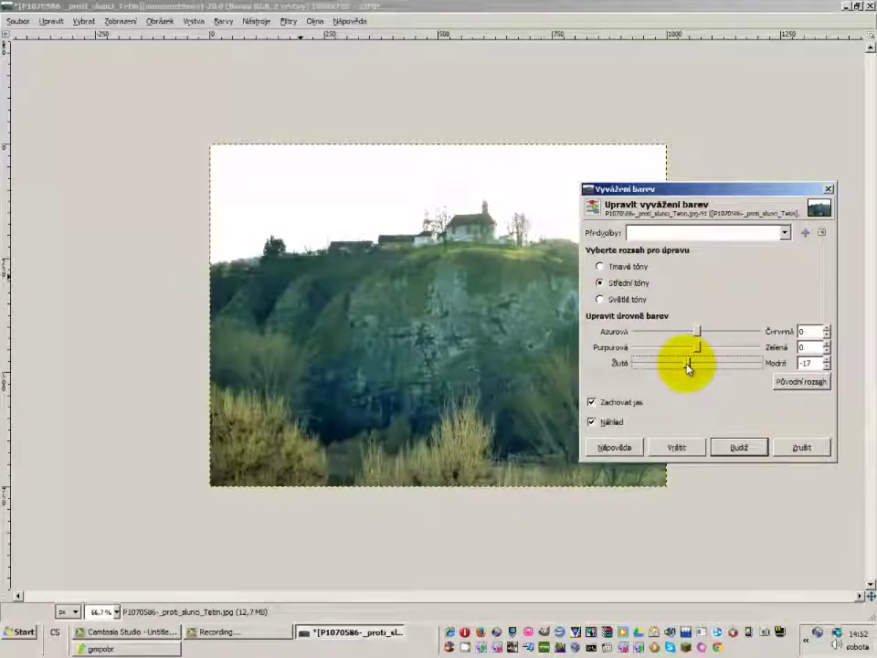
left_click_drag(688, 367, 694, 367)
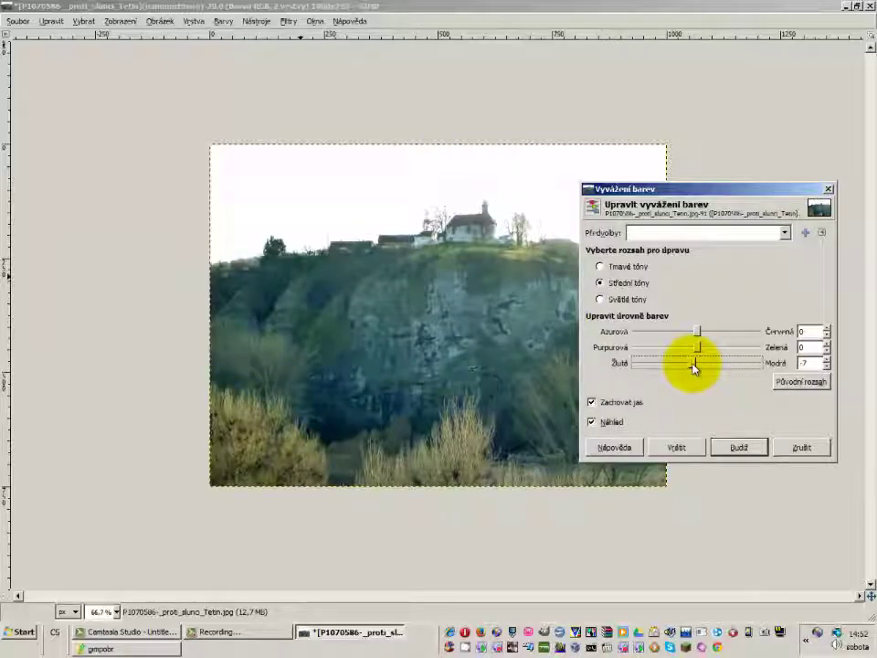
left_click(751, 449)
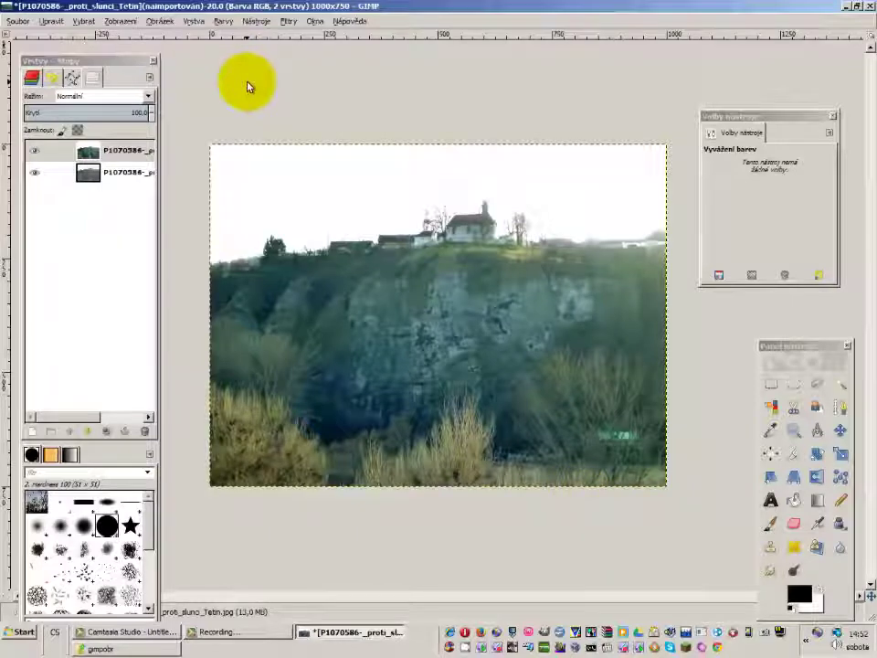
Raise the top layer's saturation to 33 with Hue-Saturation, then hide the layer to compare
left_click(227, 21)
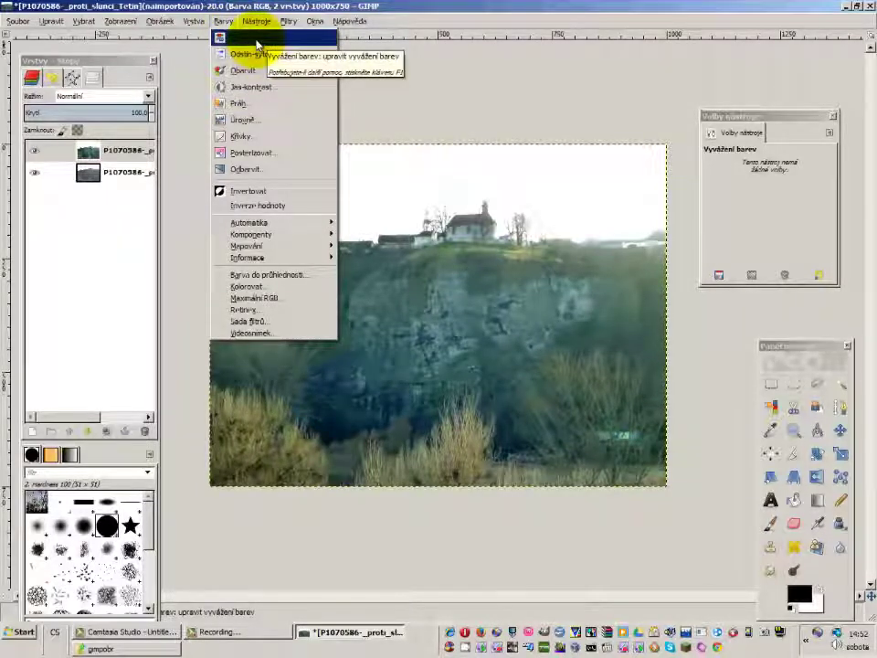
left_click(249, 54)
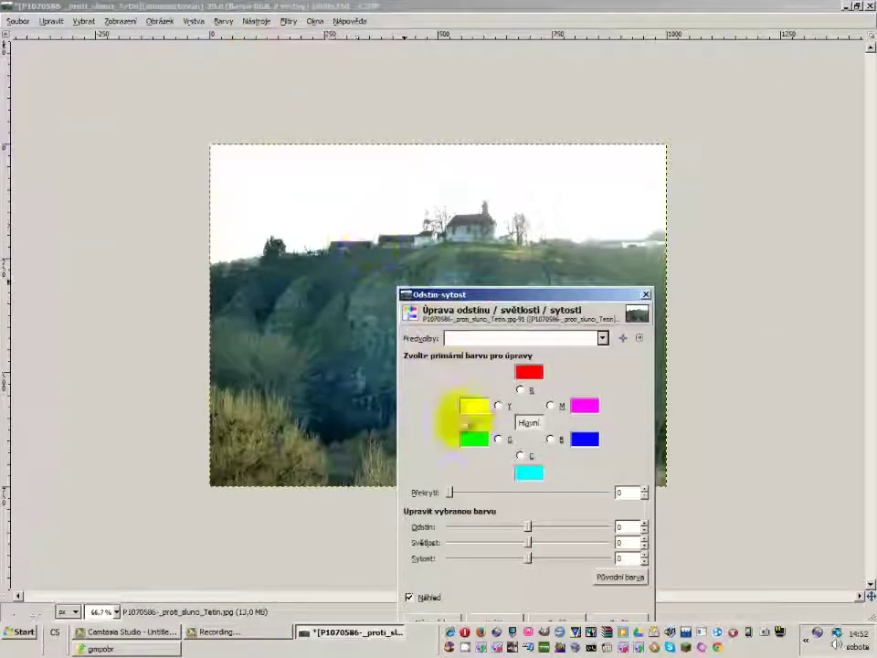
left_click_drag(527, 560, 544, 561)
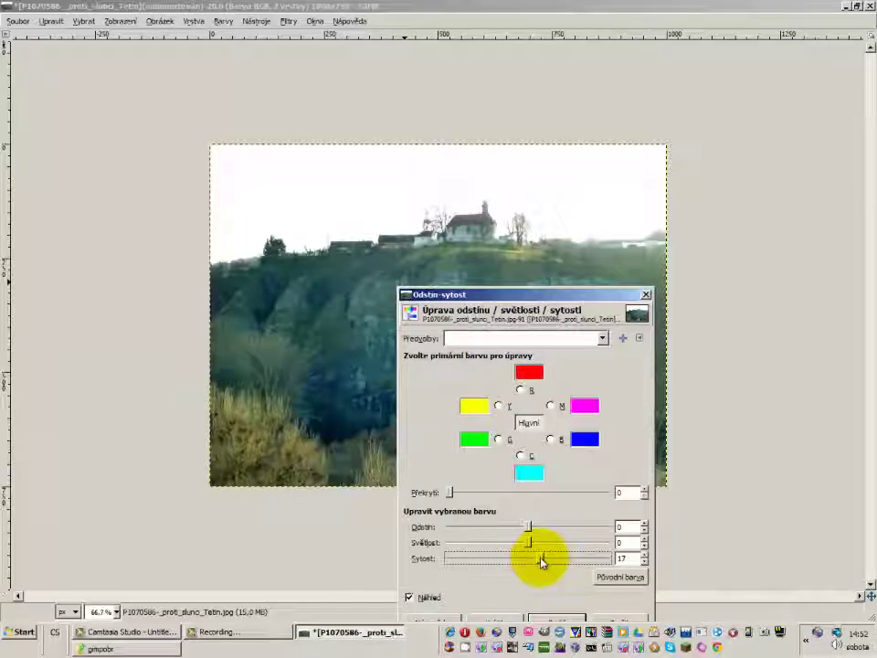
mouse_move(497, 296)
left_mouse_down()
mouse_move(731, 119)
mouse_move(718, 115)
left_mouse_up()
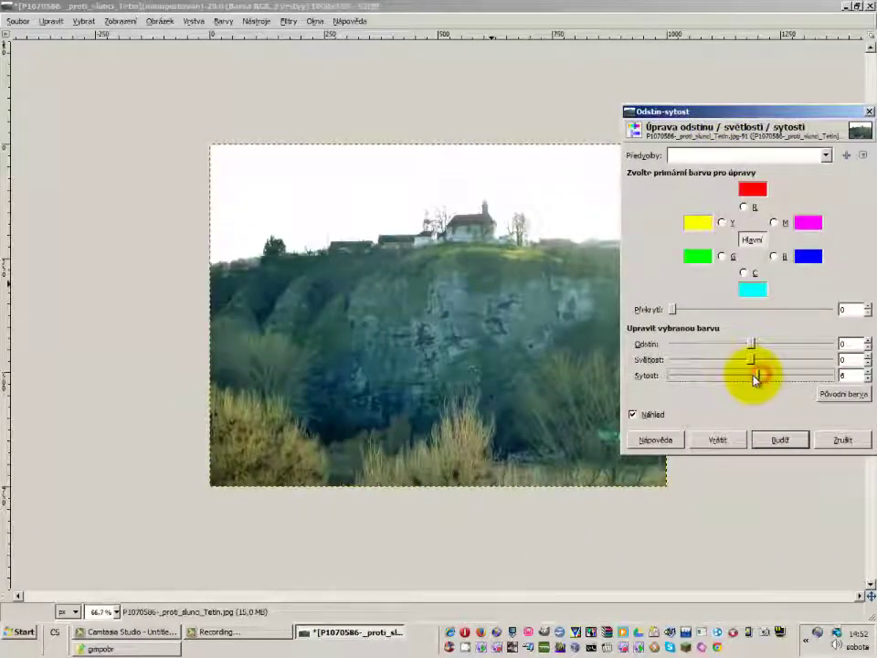
left_click_drag(762, 379, 792, 374)
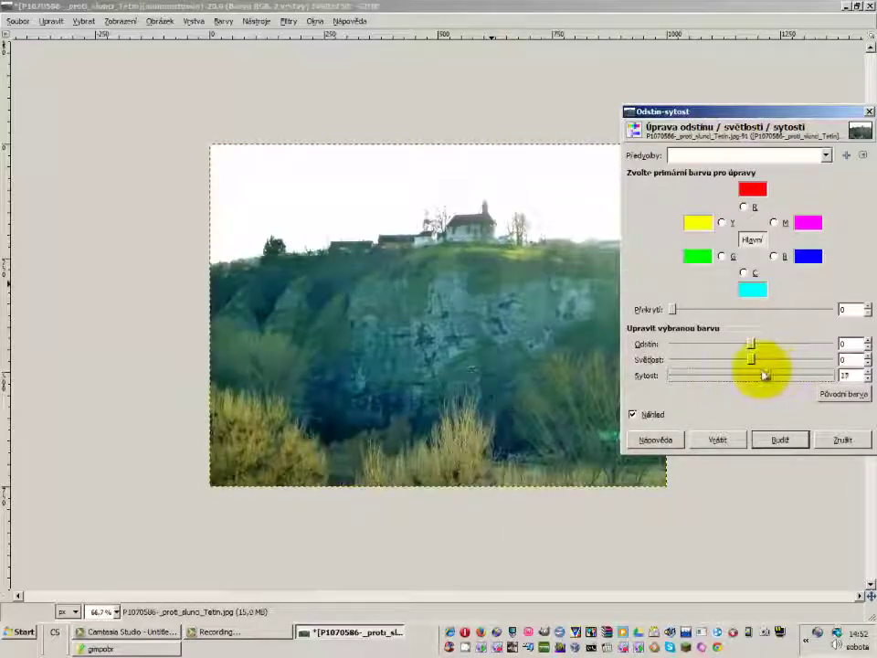
left_click_drag(765, 374, 832, 373)
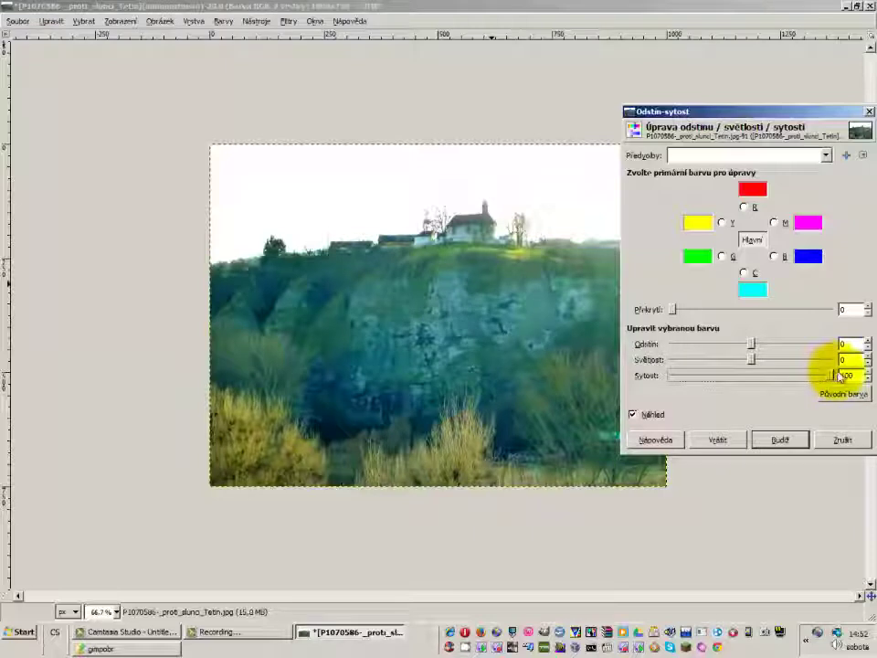
left_click_drag(832, 374, 807, 378)
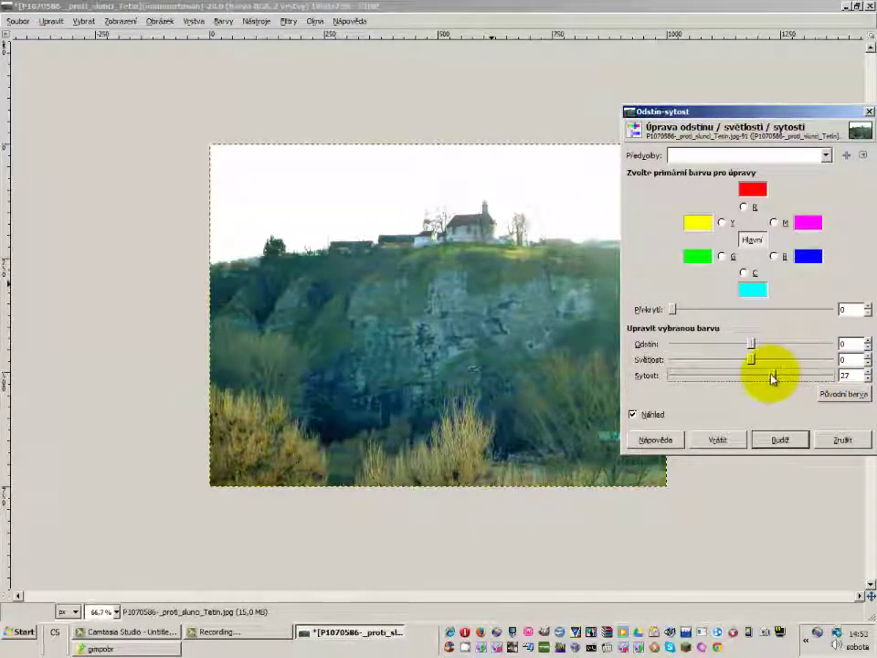
left_click_drag(775, 378, 772, 379)
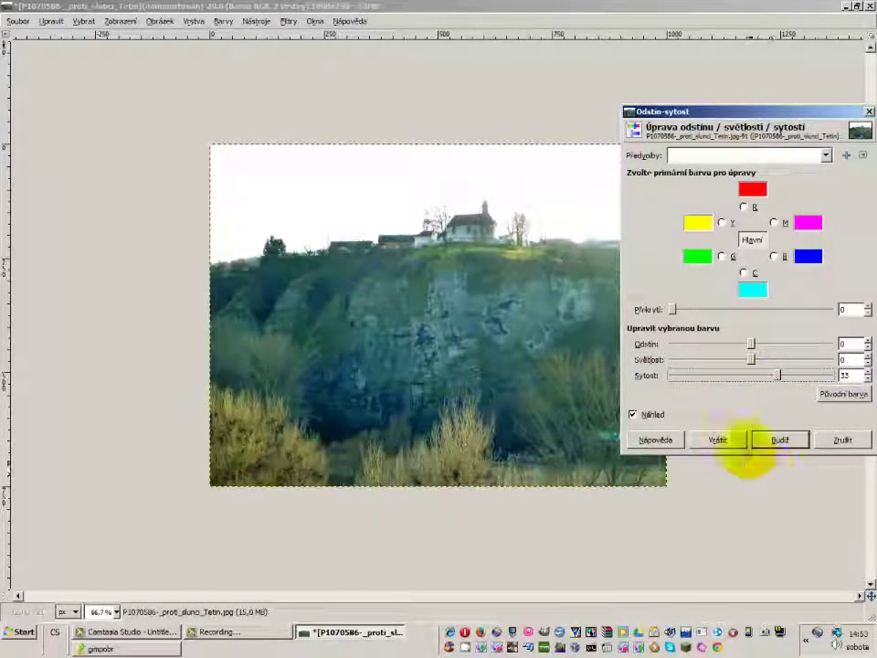
left_click(774, 439)
key("Tab")
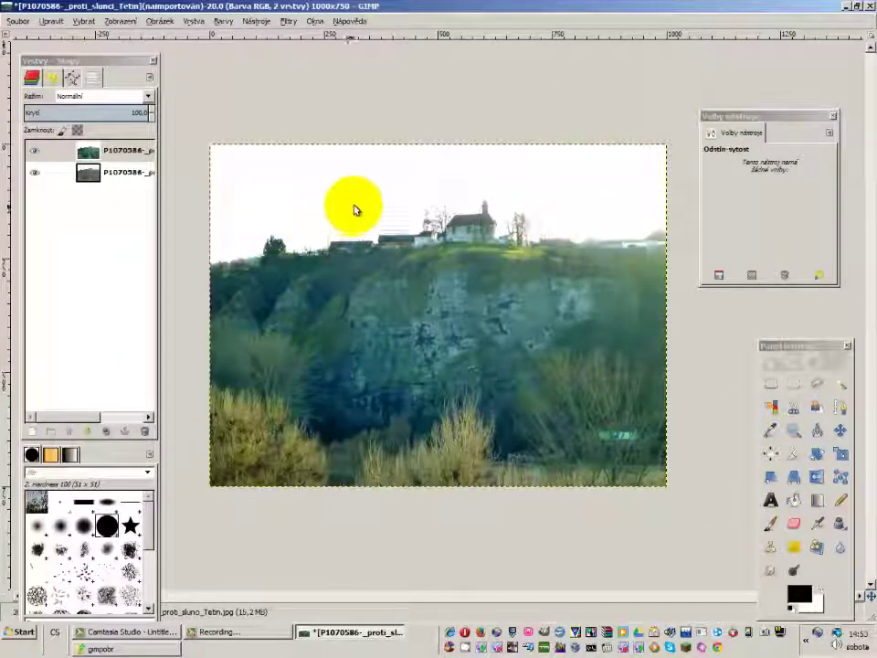
left_click(32, 152)
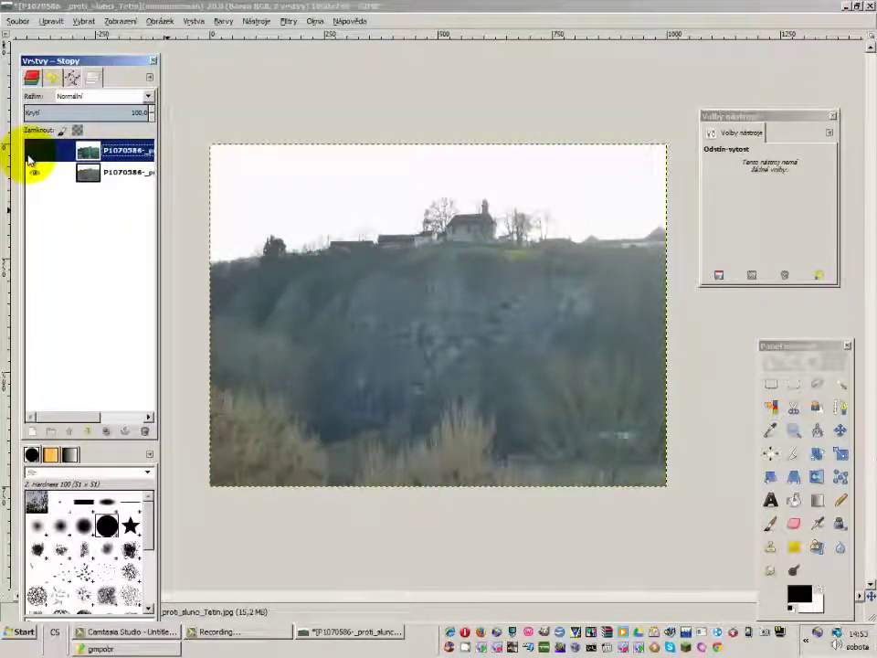
Toggle the saturated top layer off and on, leaving it visible over the original
left_click(31, 154)
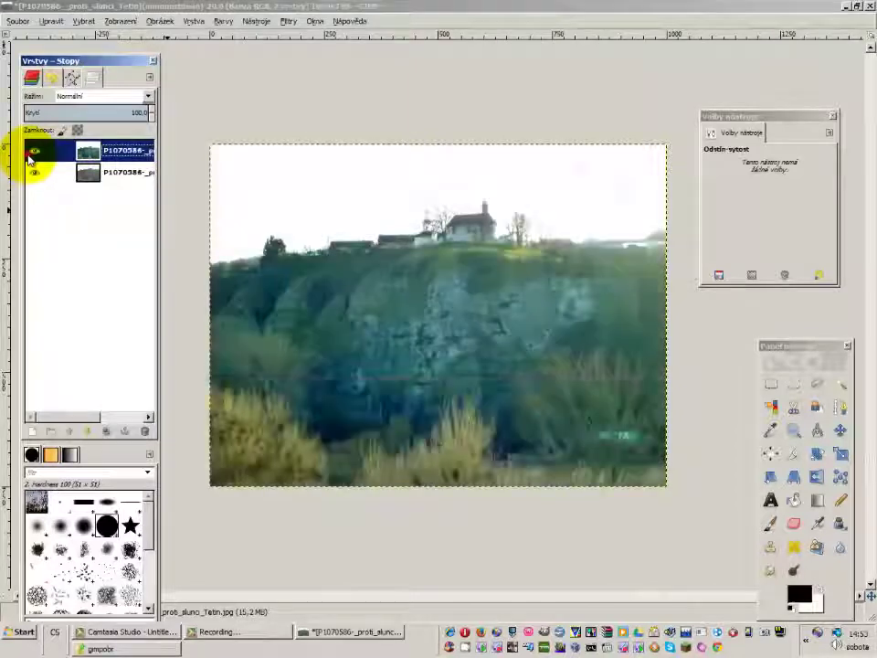
left_click(32, 152)
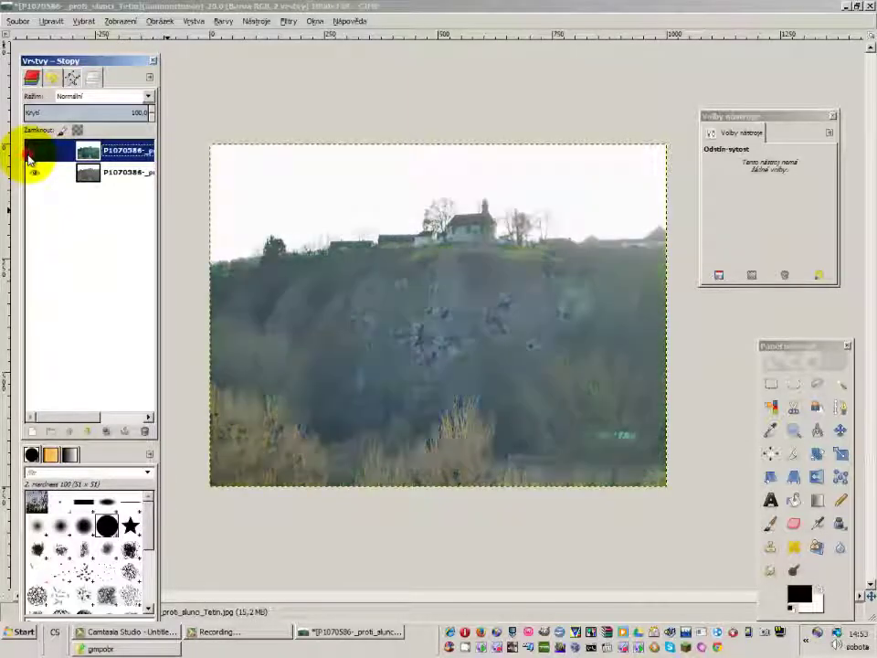
left_click(32, 151)
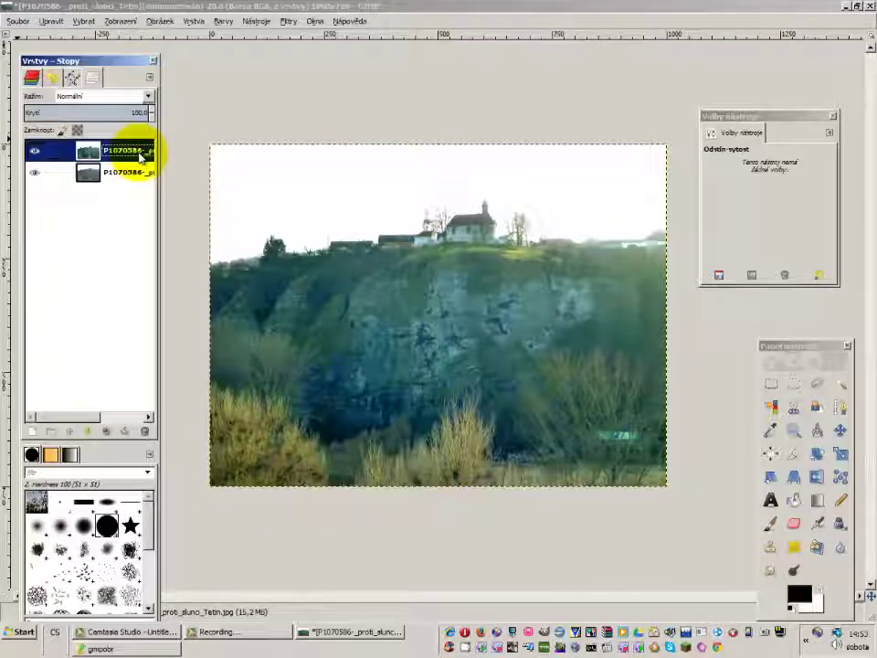
right_click(140, 157)
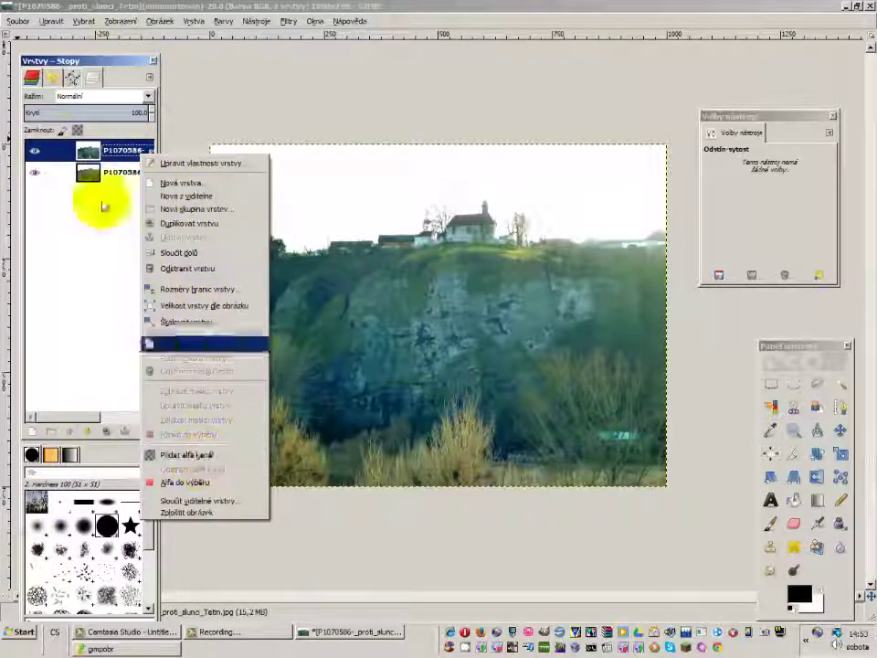
left_click(95, 237)
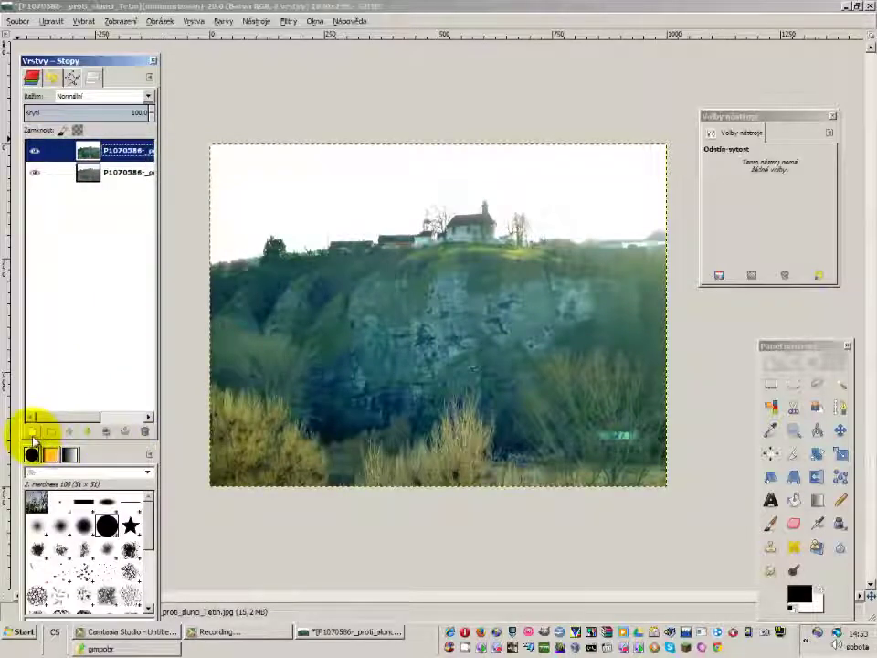
Create a new transparent layer and merge it down into the top photo layer
left_click(32, 429)
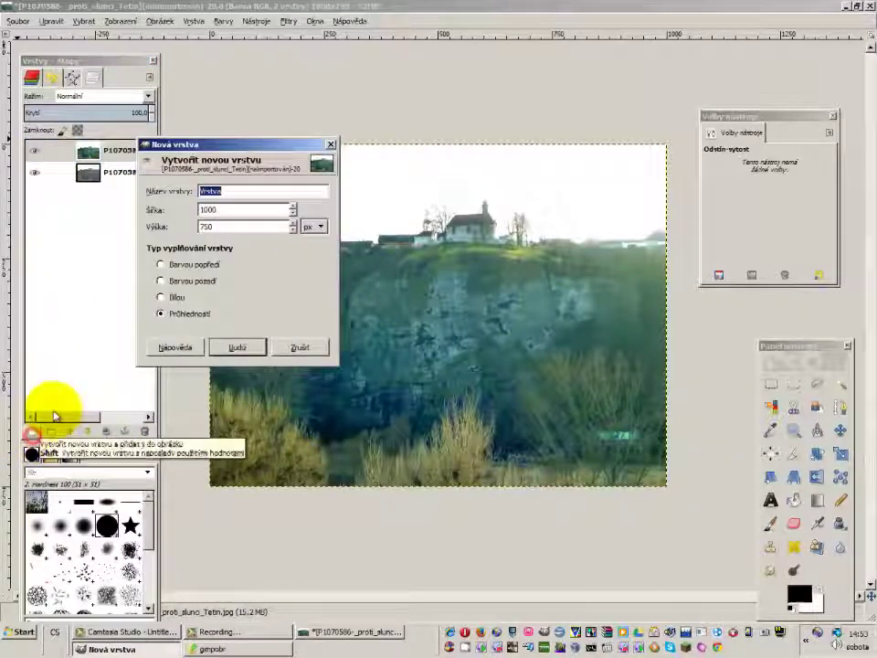
left_click(251, 355)
right_click(128, 153)
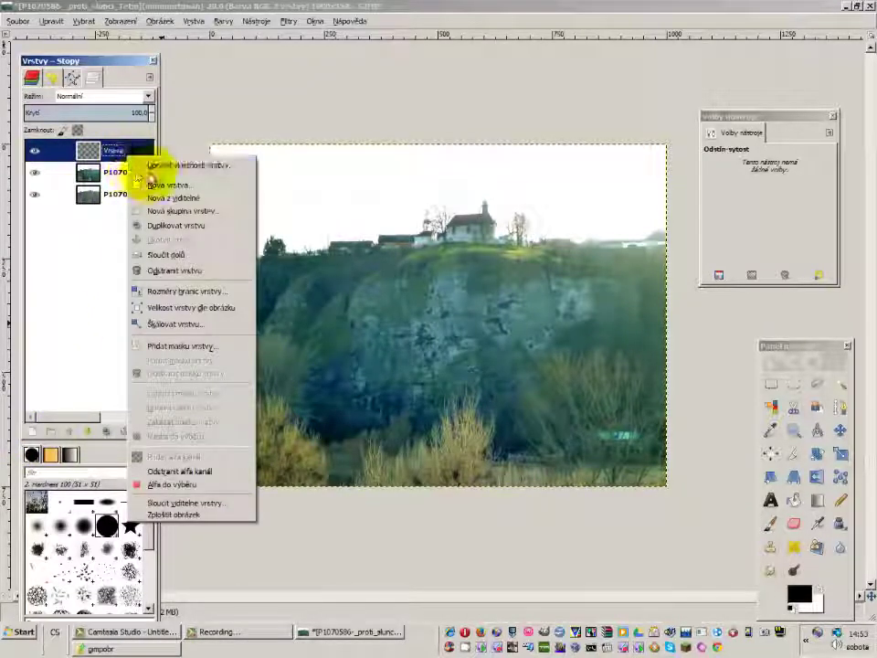
left_click(174, 254)
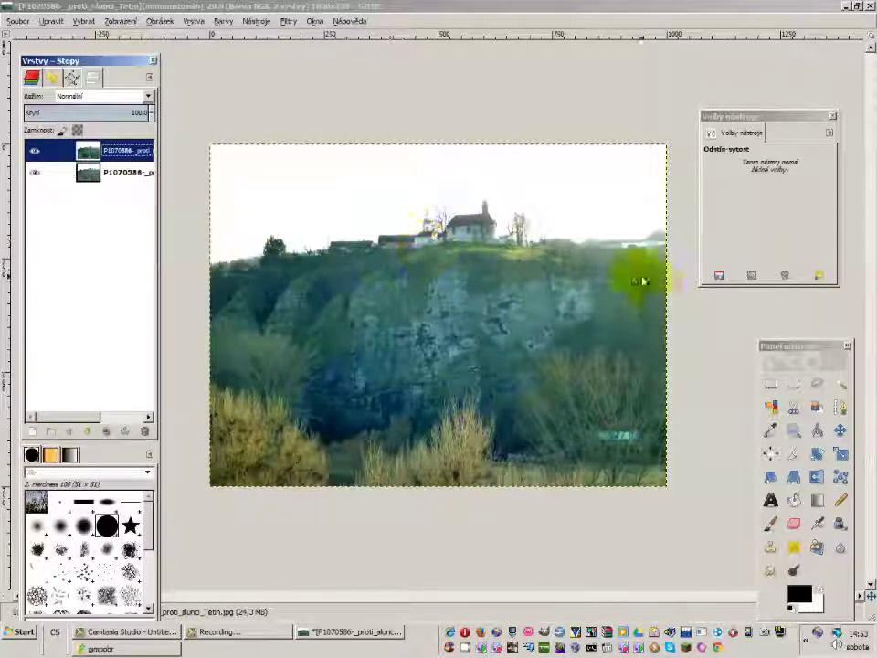
Select the Eraser, zoom in, and erase the tree left of the church
left_click(793, 524)
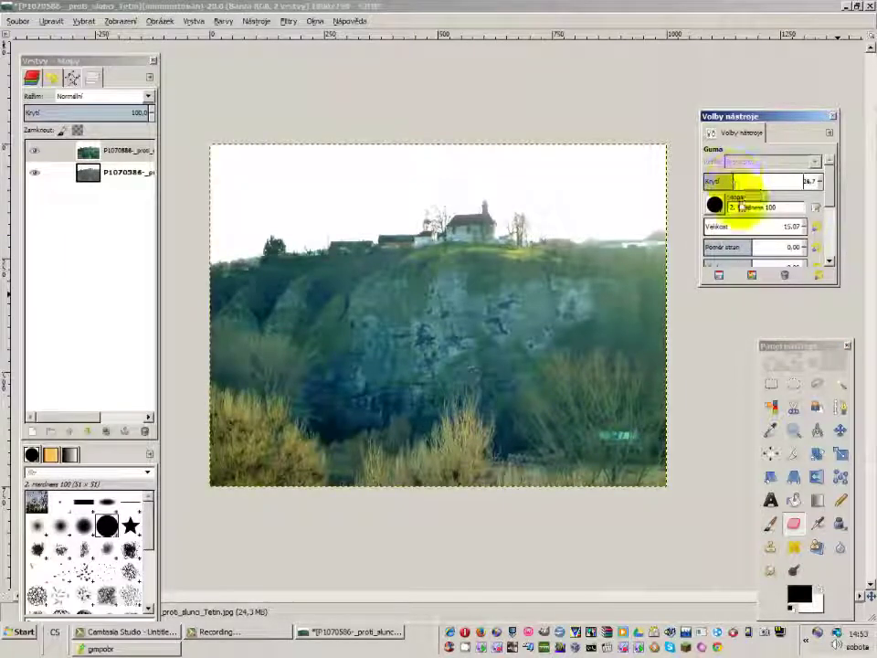
scroll(480, 224, "up", 1, "ctrl")
scroll(466, 224, "up", 1, "ctrl")
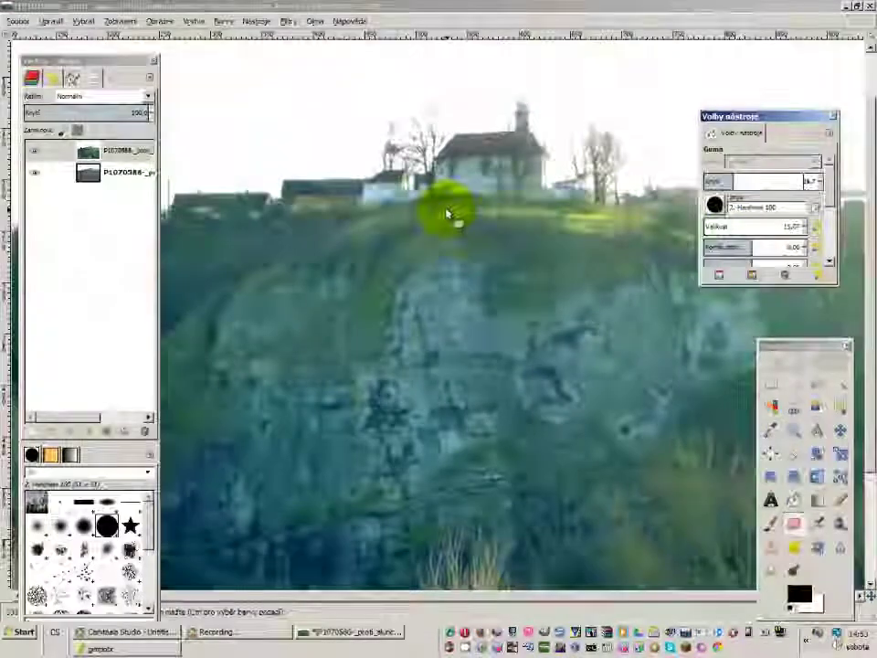
scroll(443, 224, "up", 1, "ctrl")
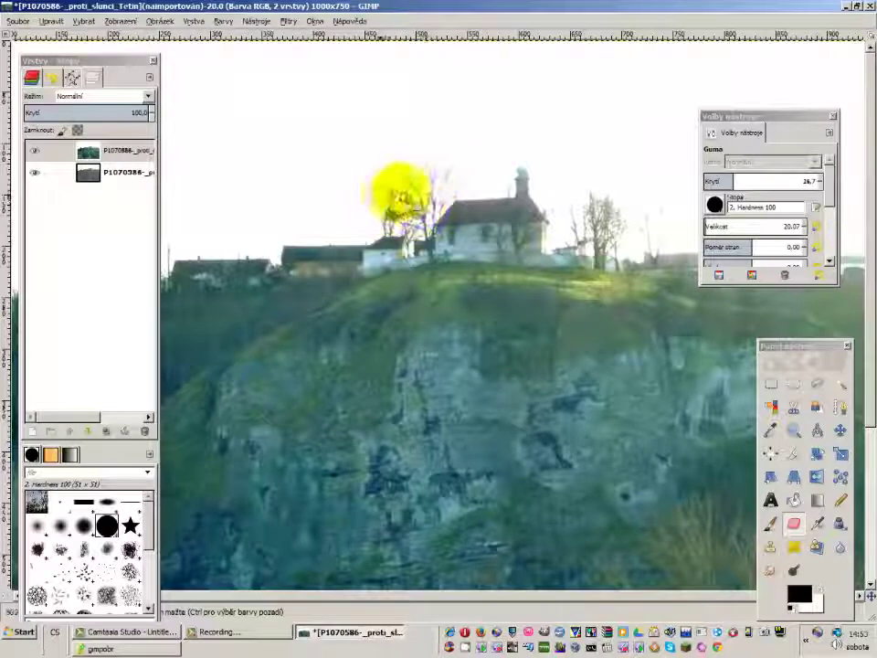
mouse_move(416, 193)
left_mouse_down()
mouse_move(393, 228)
mouse_move(286, 231)
left_mouse_up()
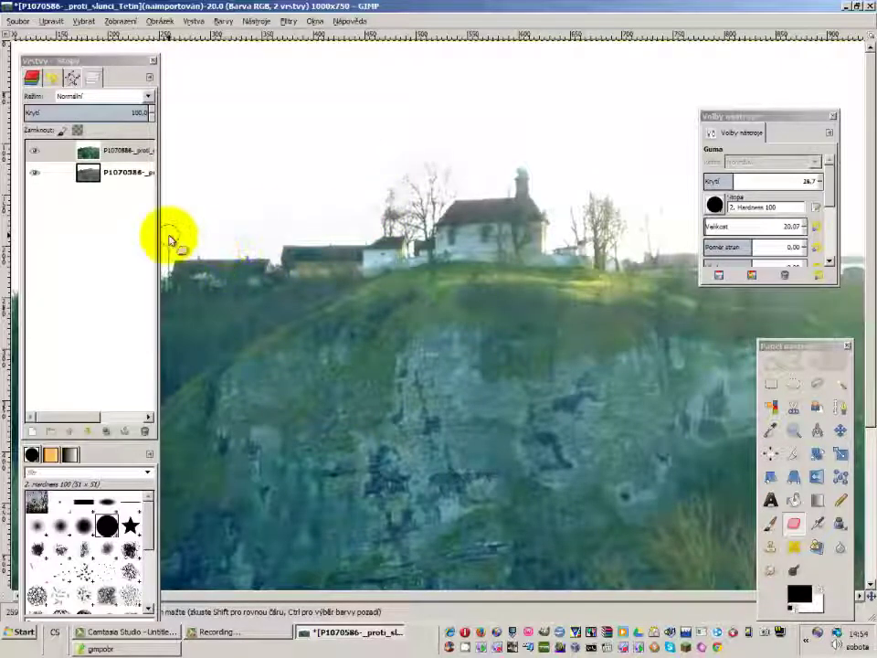
Raise the Eraser opacity to 16.1 and faintly erase the sky above the rooftops
scroll(274, 254, "up", 1, "ctrl")
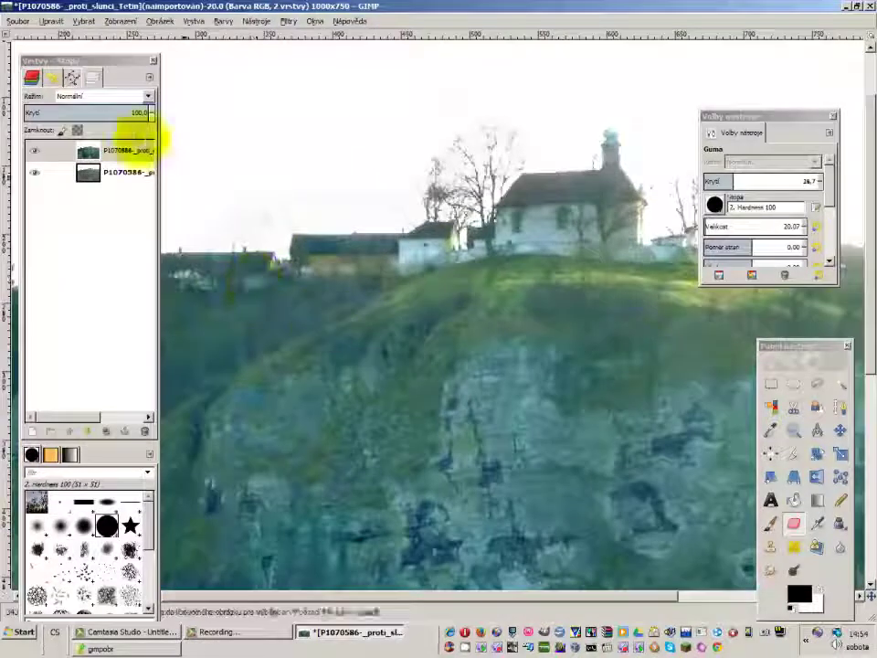
left_click_drag(96, 56, 6, 41)
scroll(323, 172, "up", 2)
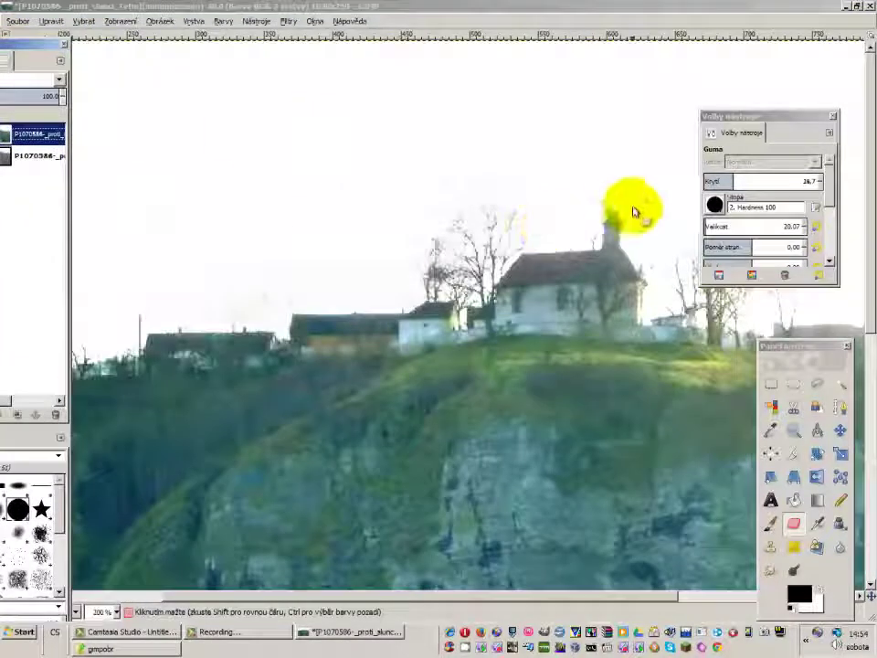
left_click_drag(737, 183, 804, 181)
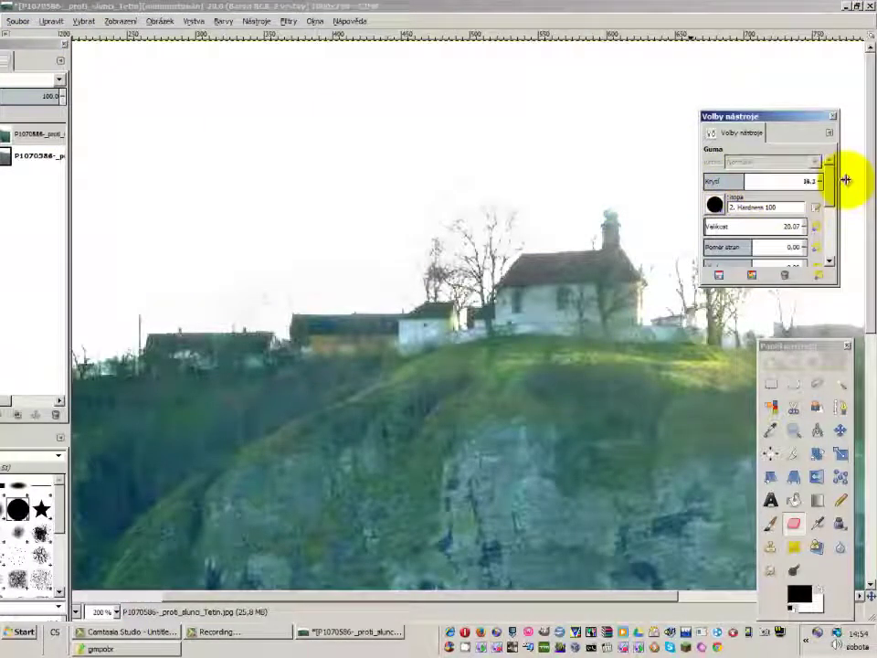
left_click(294, 292)
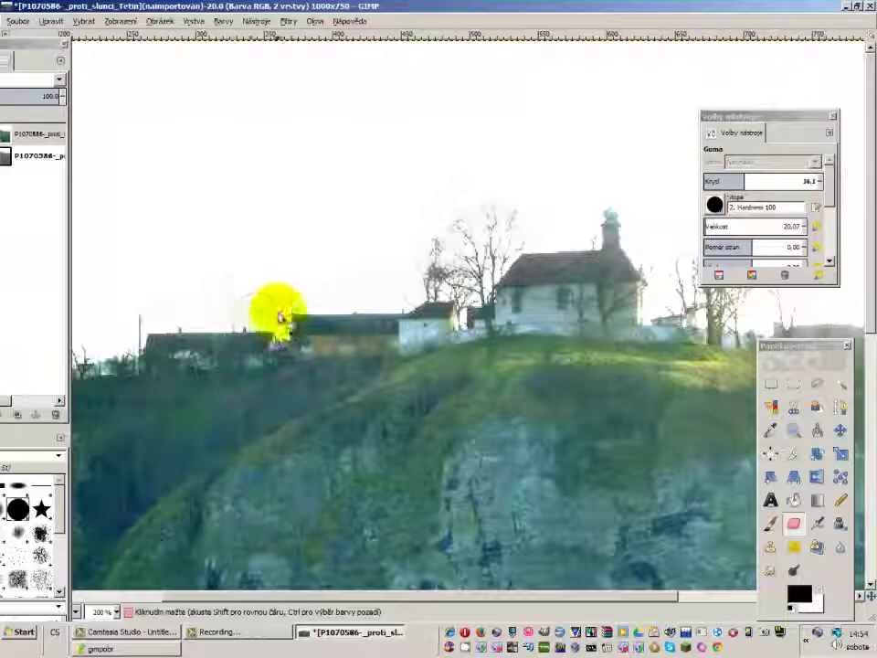
mouse_move(286, 340)
left_mouse_down()
mouse_move(172, 306)
mouse_move(329, 298)
mouse_move(425, 260)
mouse_move(327, 309)
left_mouse_up()
Softly erase along the left house's roof, the antenna roofline, the trees near the church and the treeline
left_click_drag(435, 595, 302, 597)
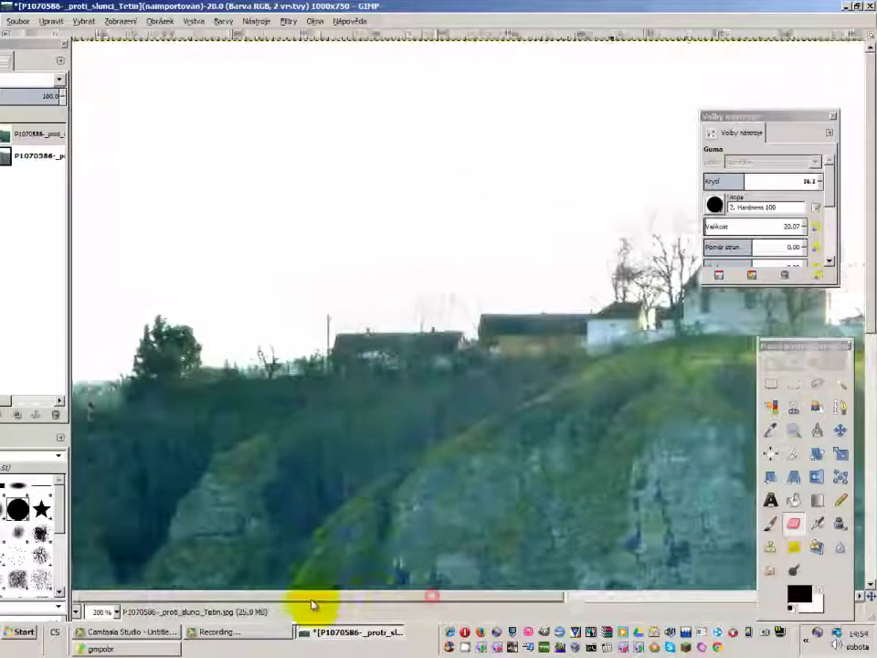
mouse_move(401, 308)
left_mouse_down()
mouse_move(352, 348)
mouse_move(260, 346)
mouse_move(358, 345)
mouse_move(421, 307)
mouse_move(255, 348)
mouse_move(441, 307)
mouse_move(329, 313)
mouse_move(260, 351)
mouse_move(391, 317)
left_mouse_up()
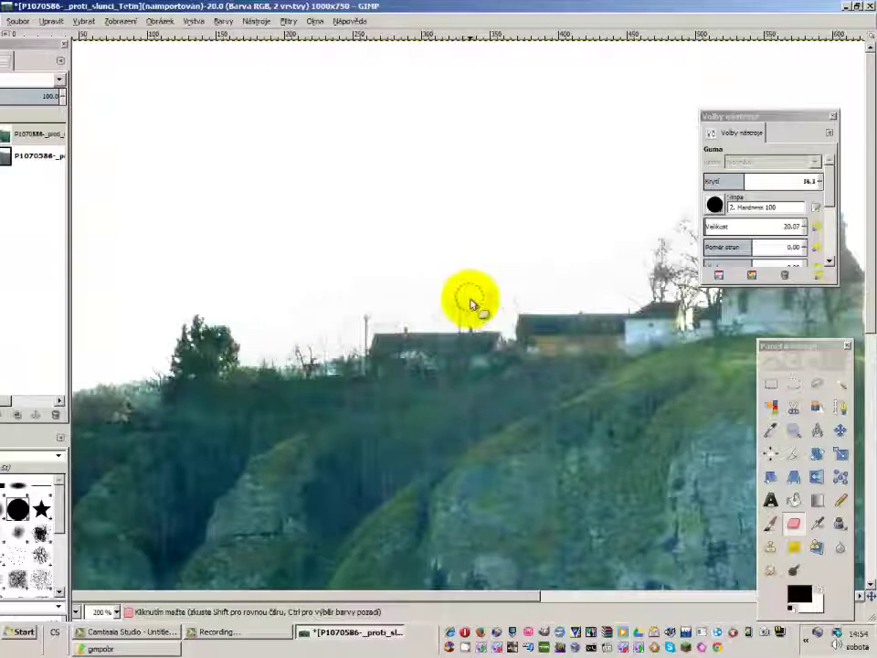
left_click_drag(460, 322, 373, 323)
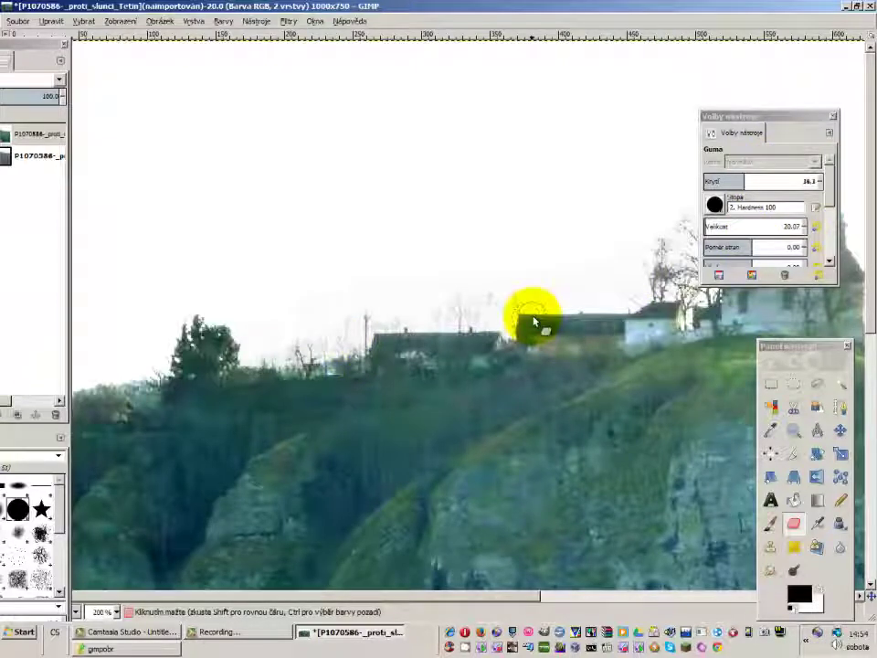
left_click_drag(685, 284, 682, 255)
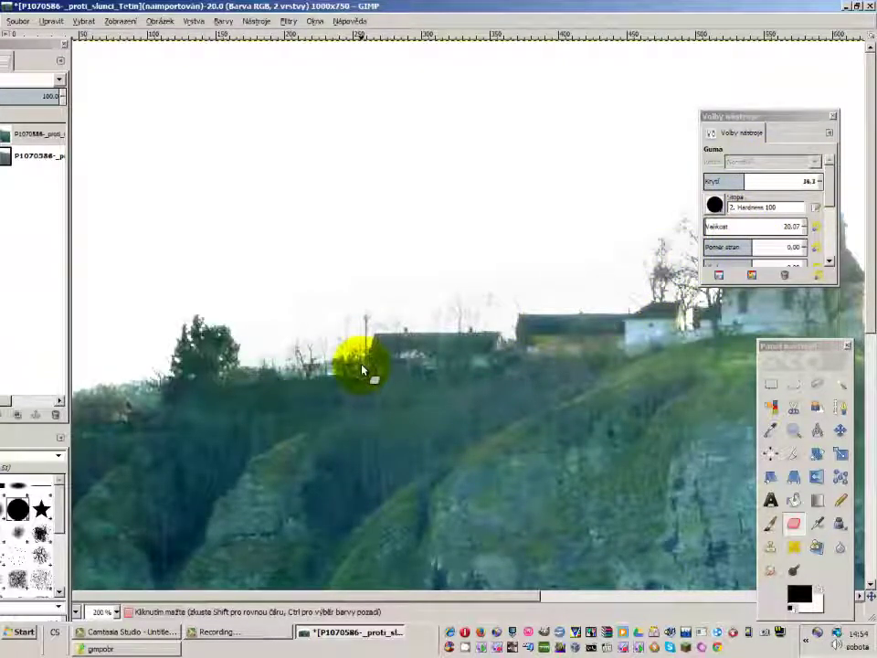
left_click(334, 491)
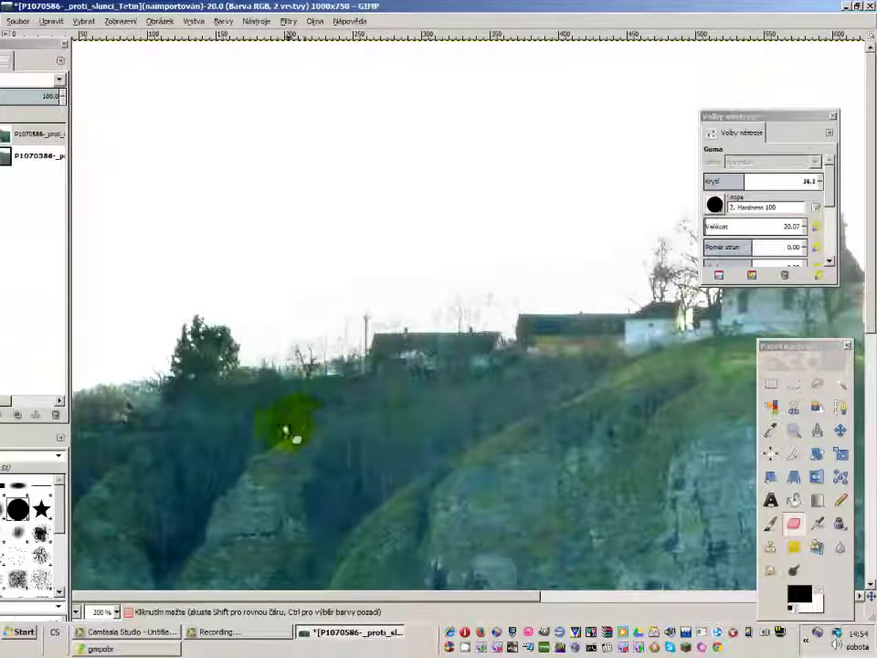
left_click_drag(245, 346, 167, 342)
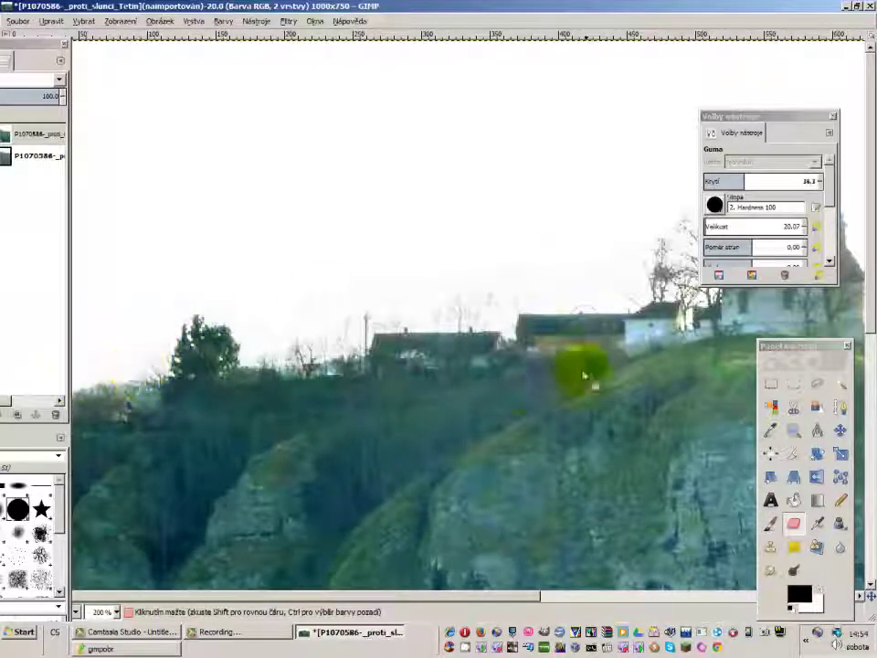
left_click(265, 349)
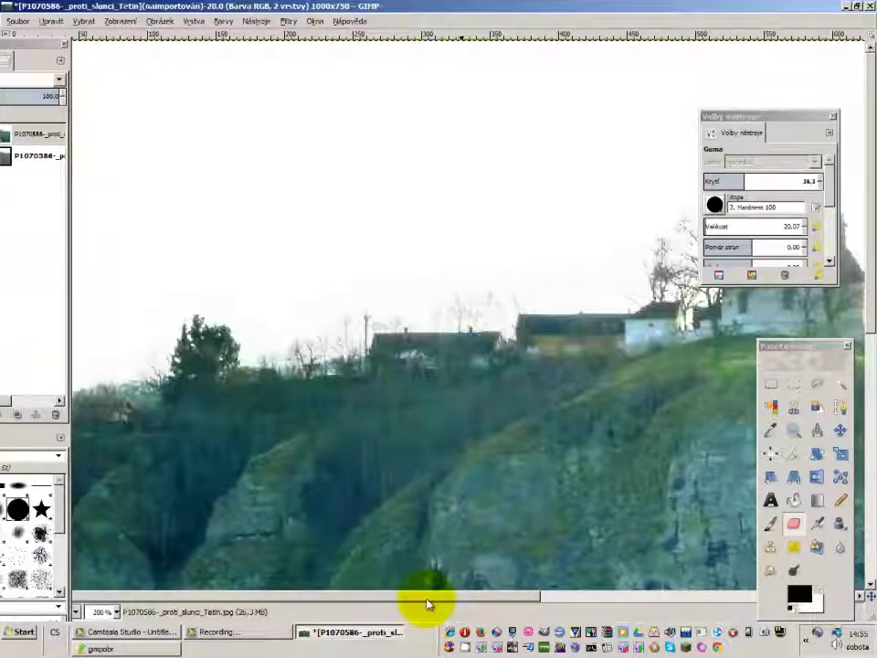
mouse_move(427, 603)
left_mouse_down()
mouse_move(548, 574)
mouse_move(562, 548)
left_mouse_up()
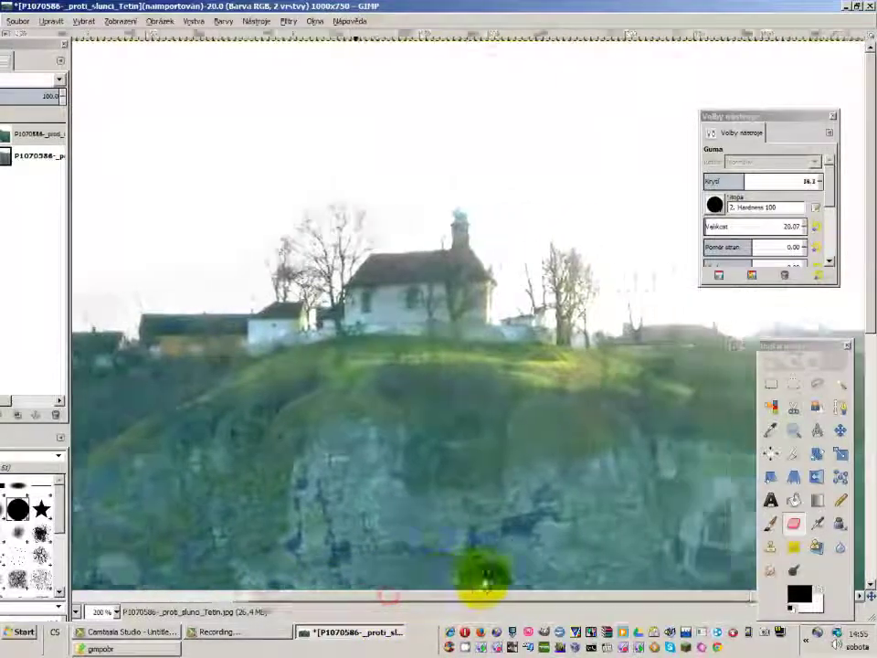
Zoom in to 300% and lower the Eraser opacity to 14.8
left_click_drag(388, 598, 577, 568)
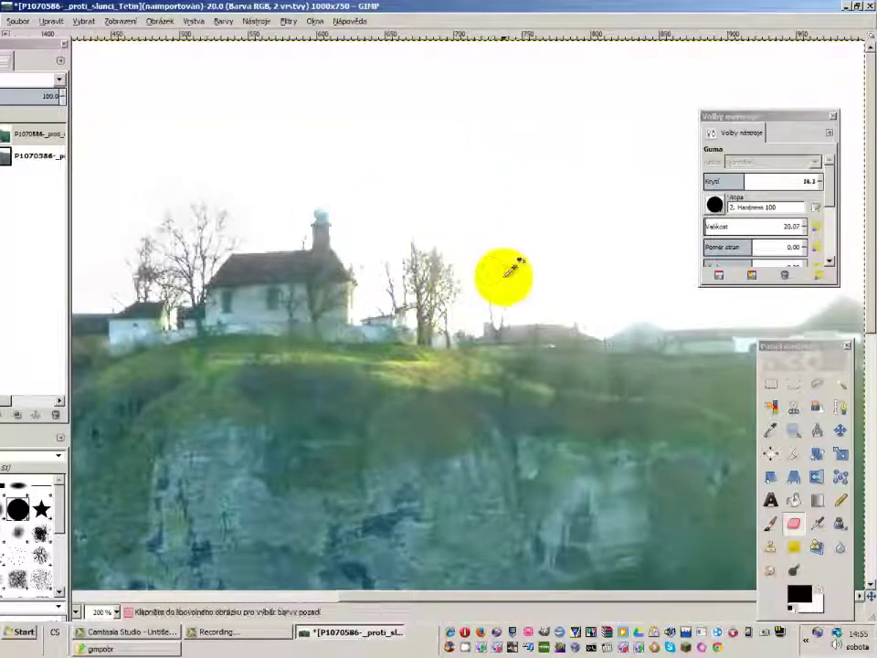
scroll(504, 274, "up", 1)
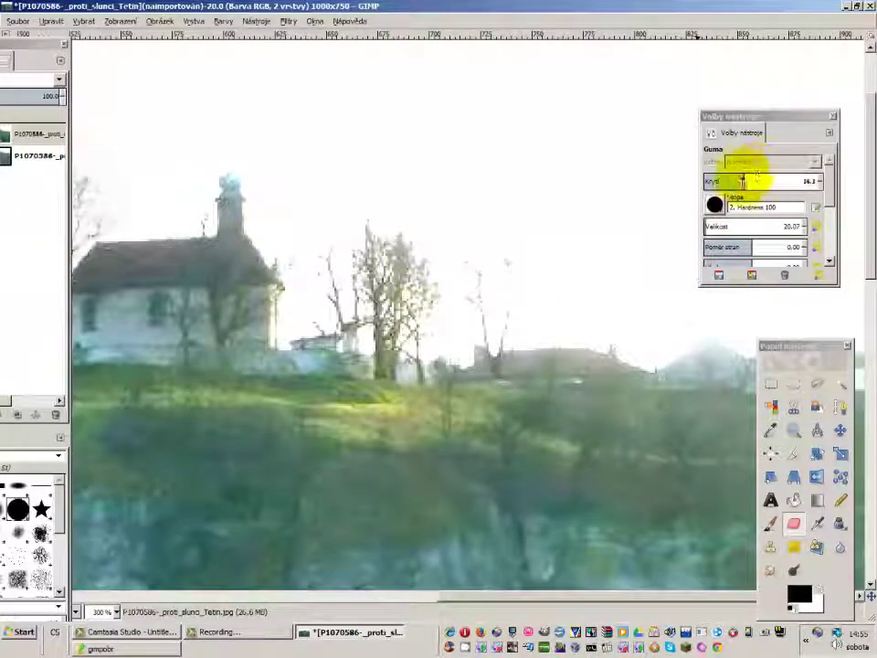
left_click_drag(744, 181, 719, 181)
left_click(427, 284)
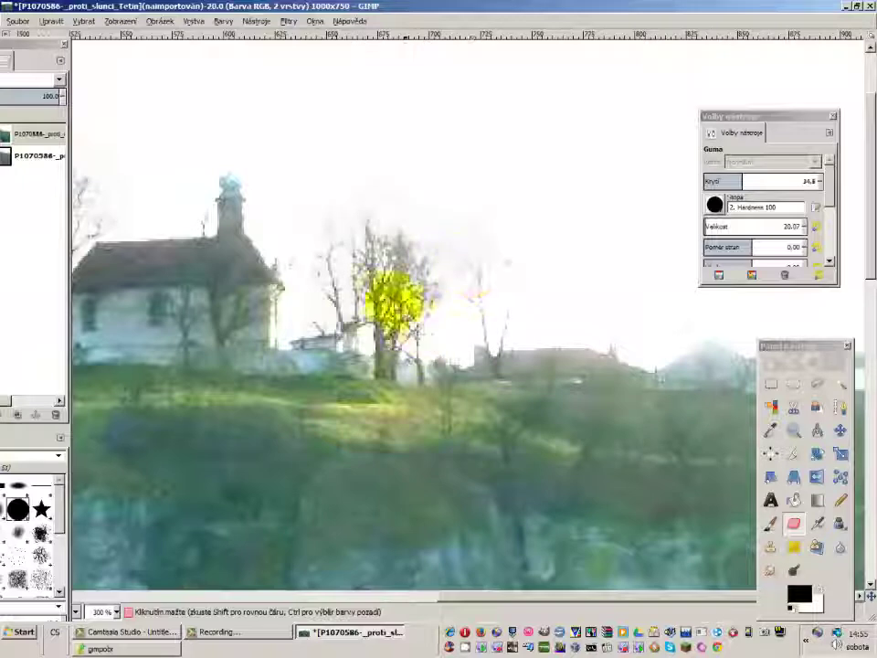
Lightly erase to reveal the right-hand tree's branches and the house, then zoom back to 100%
left_click_drag(496, 243, 519, 307)
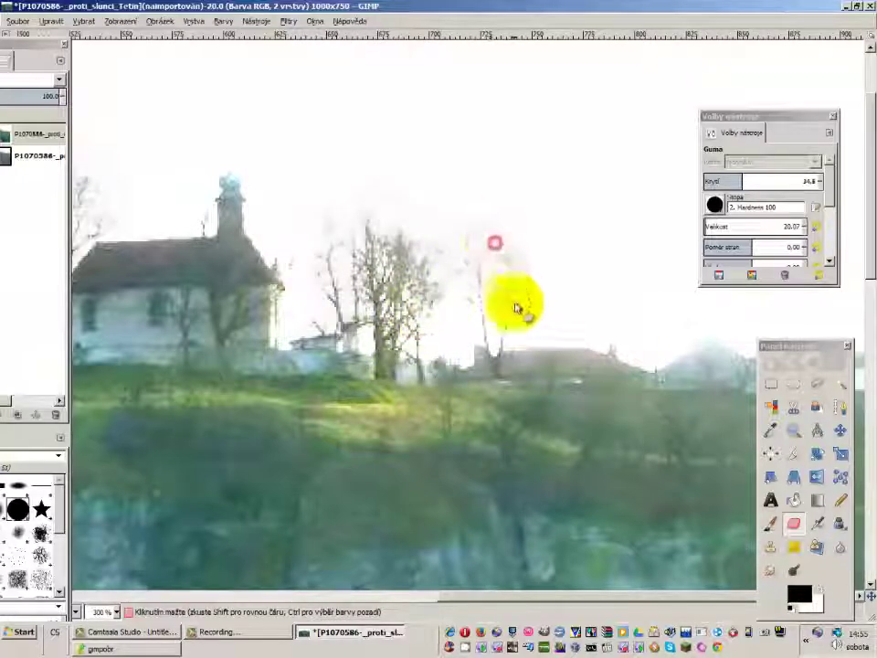
mouse_move(461, 356)
left_mouse_down()
mouse_move(505, 251)
mouse_move(451, 222)
mouse_move(494, 284)
mouse_move(505, 249)
mouse_move(474, 327)
mouse_move(447, 219)
mouse_move(526, 249)
mouse_move(491, 290)
mouse_move(451, 210)
mouse_move(360, 190)
mouse_move(318, 307)
mouse_move(304, 212)
mouse_move(305, 268)
left_mouse_up()
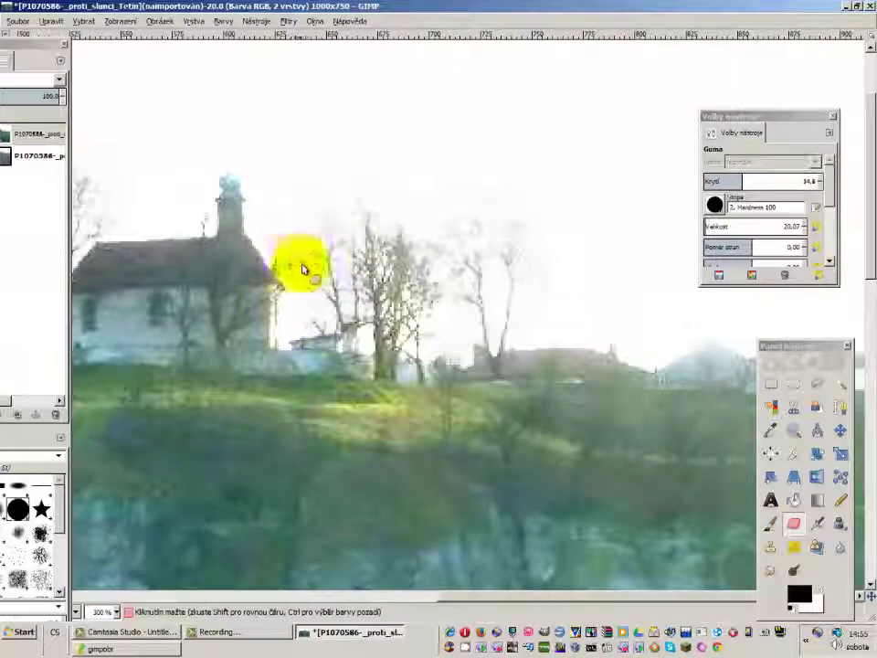
mouse_move(315, 324)
left_mouse_down()
mouse_move(303, 251)
mouse_move(279, 238)
mouse_move(280, 216)
mouse_move(291, 208)
mouse_move(314, 260)
mouse_move(372, 333)
mouse_move(588, 293)
left_mouse_up()
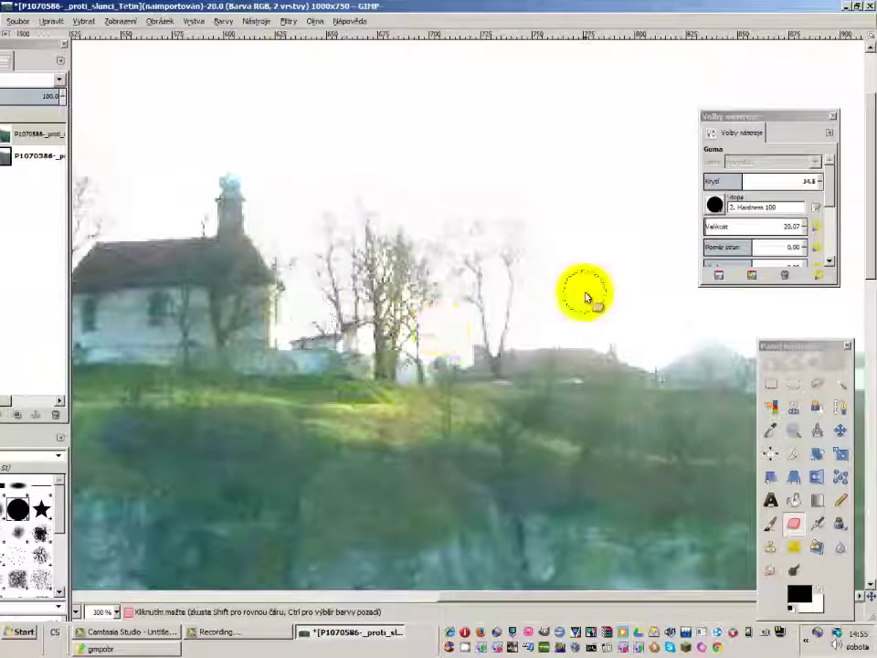
scroll(353, 295, "down", 1, "ctrl")
scroll(347, 300, "down", 1, "ctrl")
scroll(337, 304, "down", 1, "ctrl")
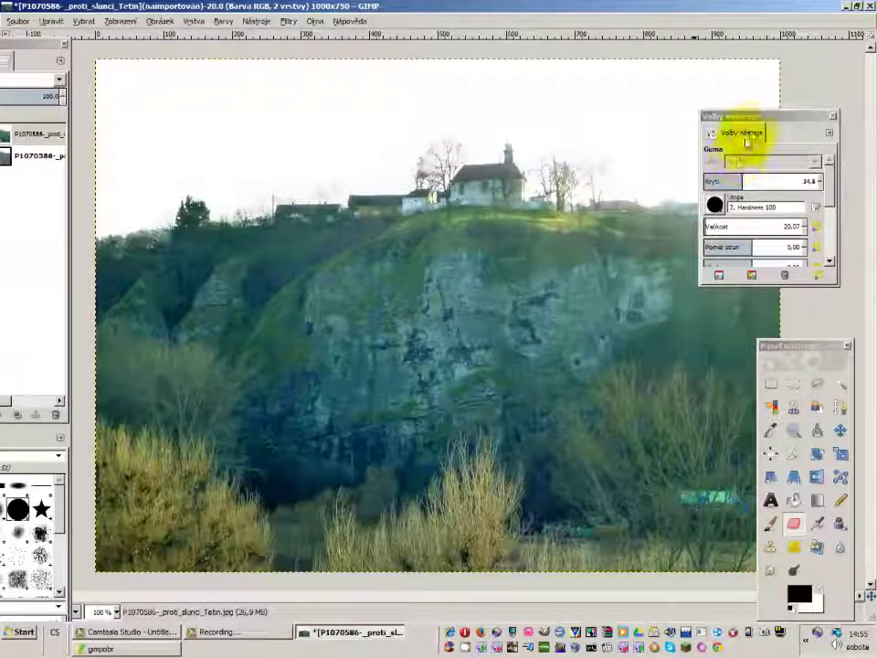
Merge the top photo layer down into a single layer
left_click_drag(749, 123, 788, 121)
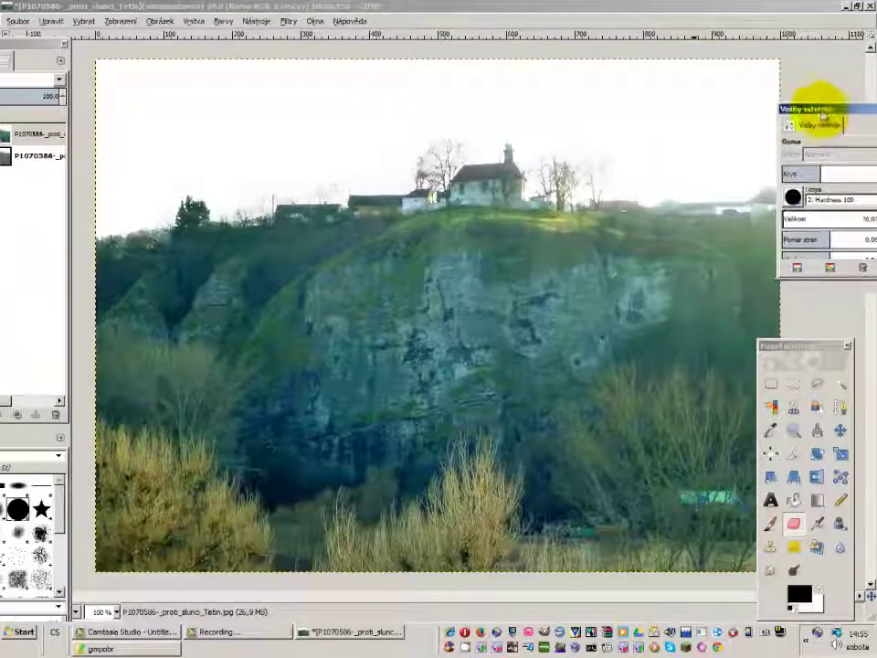
right_click(52, 135)
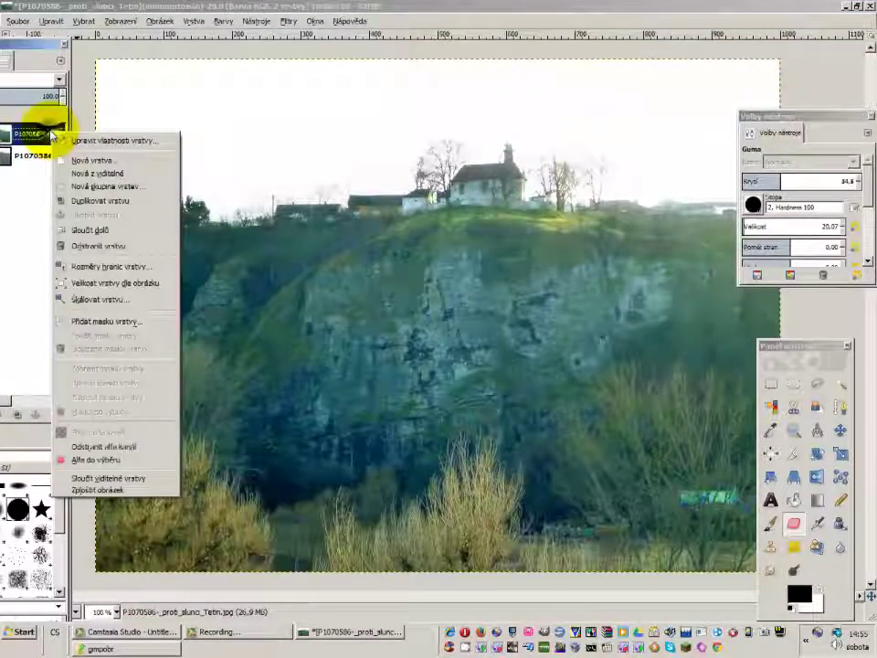
left_click(96, 230)
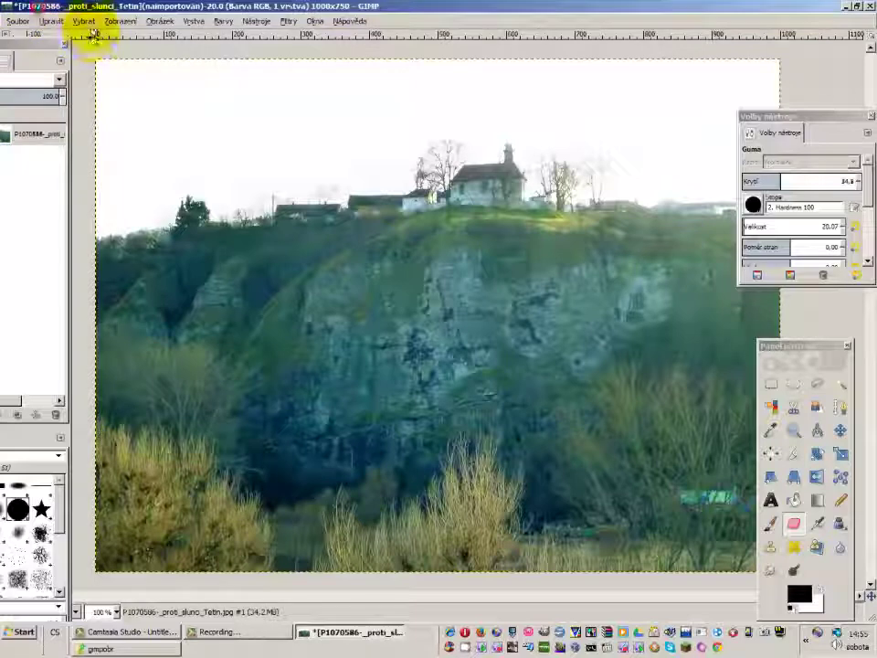
Open P1070586 and tetinvyl.jpg from the gimpobr folder in Photo Gallery, showing tetinvyl.jpg
left_click(174, 649)
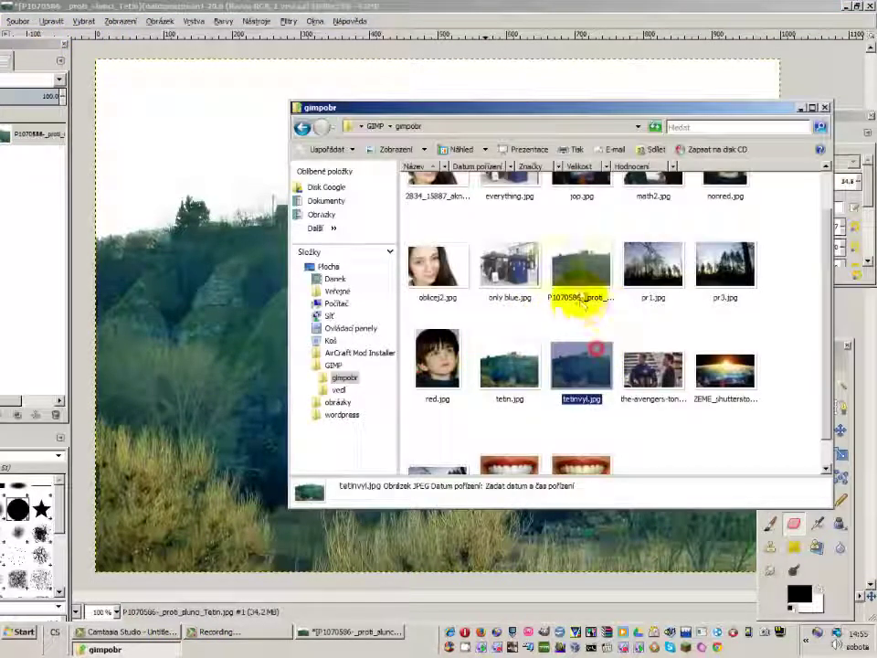
left_click(574, 289)
left_click(586, 393, "ctrl")
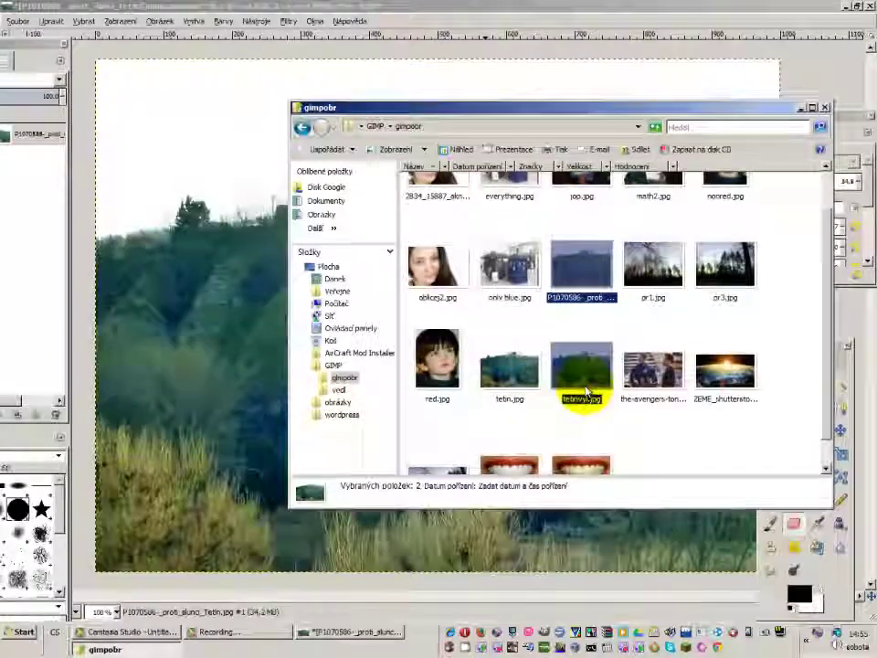
key("Return")
left_click(479, 604)
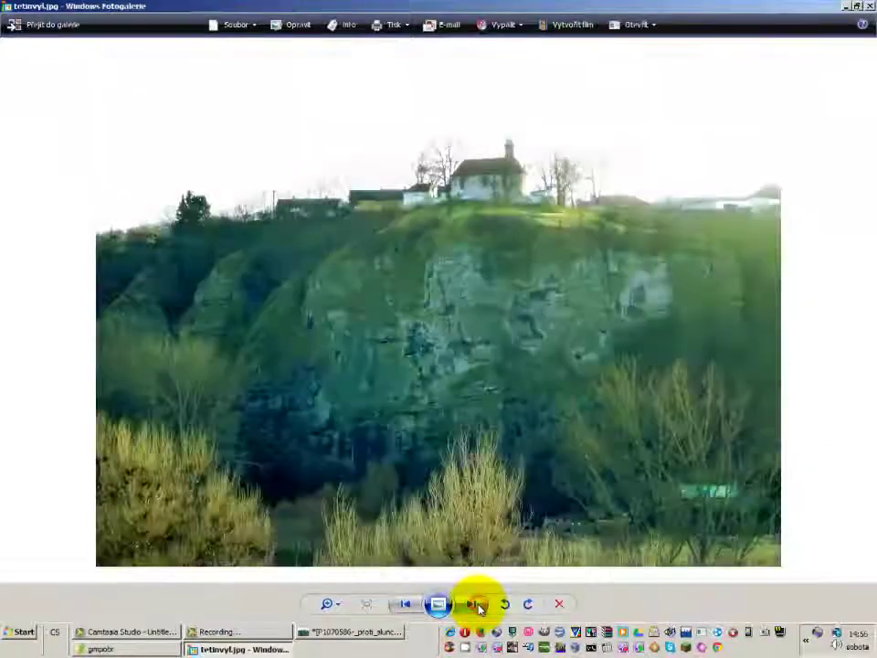
Flip between the original photo and tetinvyl.jpg, then return to the GIMP image
left_click(404, 604)
left_click(468, 604)
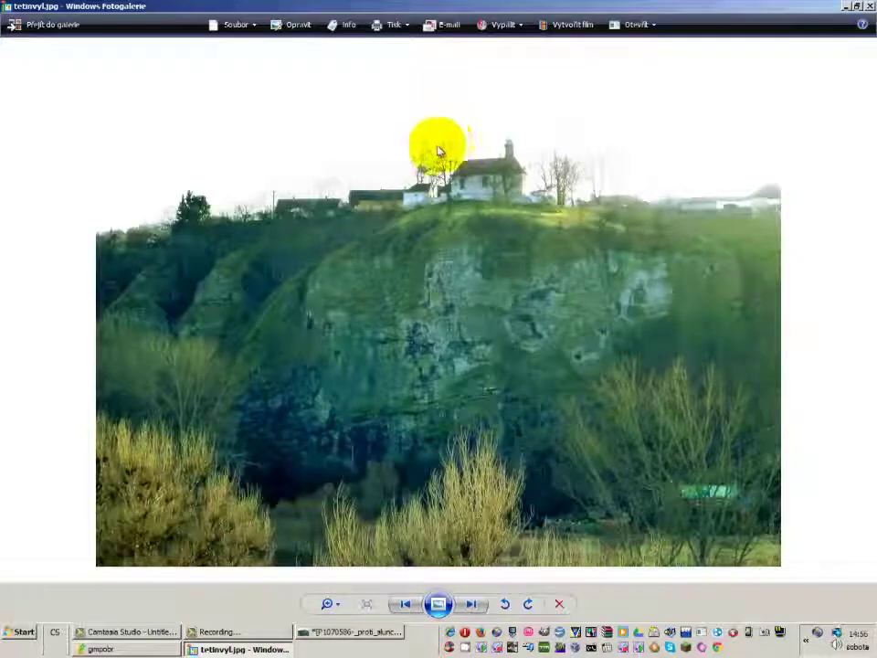
left_click(365, 635)
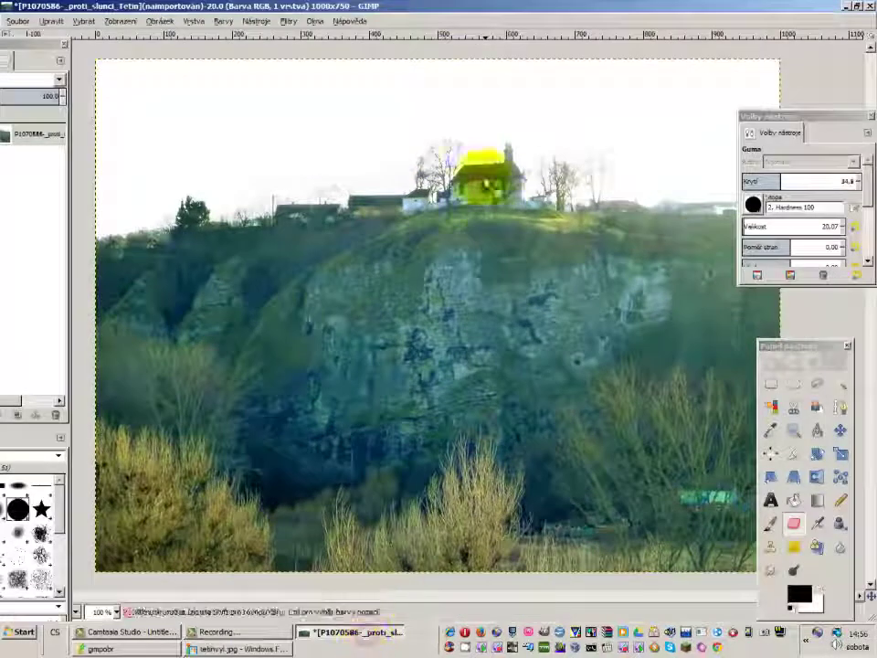
Zoom in, try an eraser stroke across the sky, and undo it
scroll(448, 153, "up", 1)
scroll(482, 176, "up", 3)
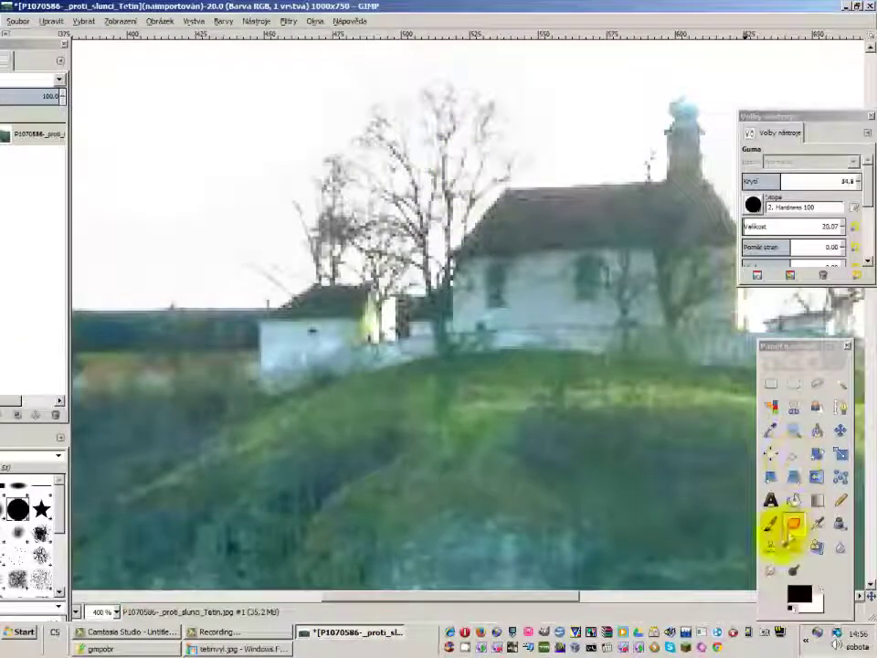
left_click(791, 523)
mouse_move(493, 94)
left_mouse_down()
mouse_move(395, 114)
mouse_move(448, 91)
left_mouse_up()
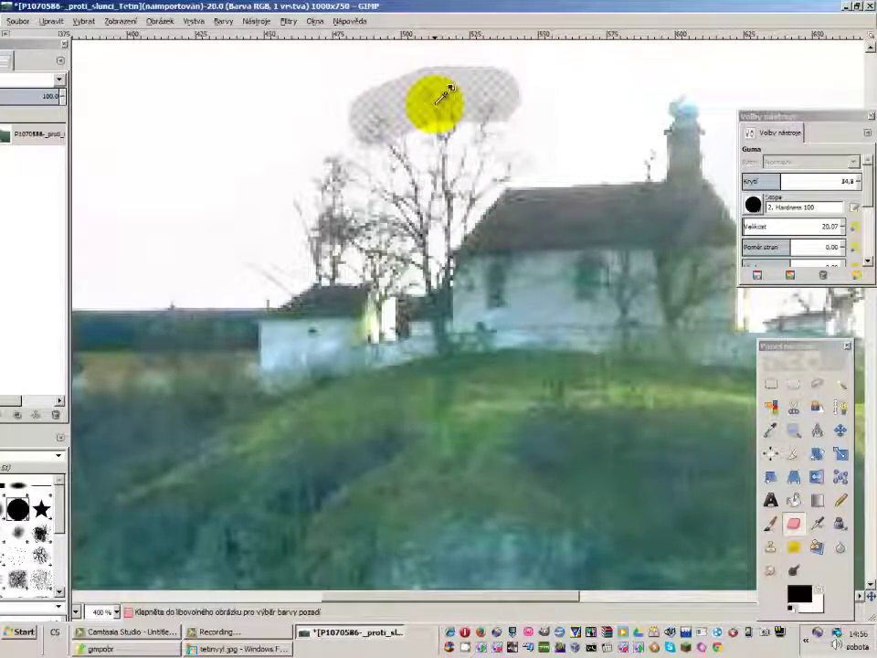
key("ctrl+z")
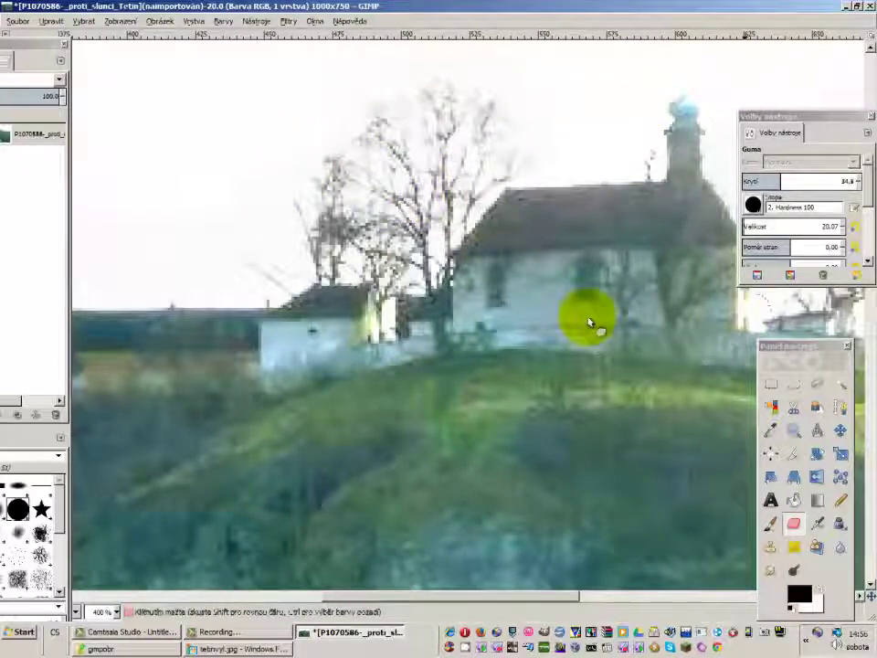
Zoom back out and close the image to bring up the save prompt
scroll(589, 271, "down", 3, "ctrl")
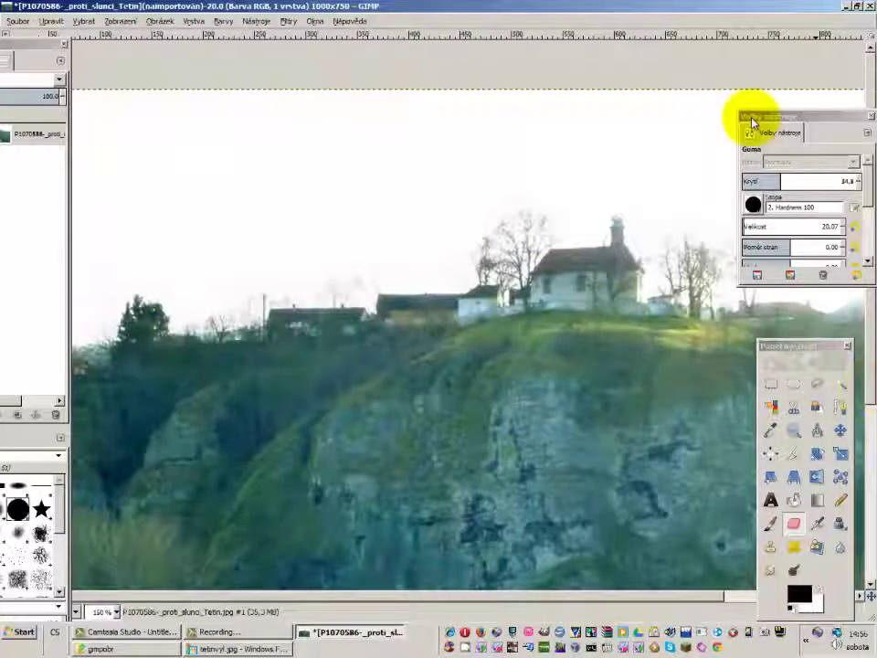
scroll(587, 275, "down", 5)
scroll(588, 276, "down", 2, "ctrl")
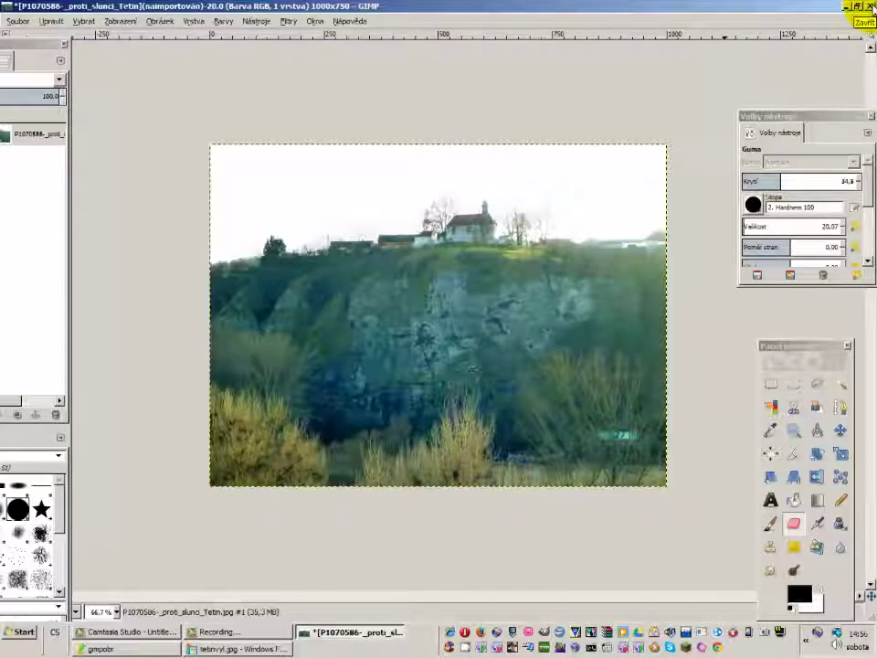
left_click(869, 6)
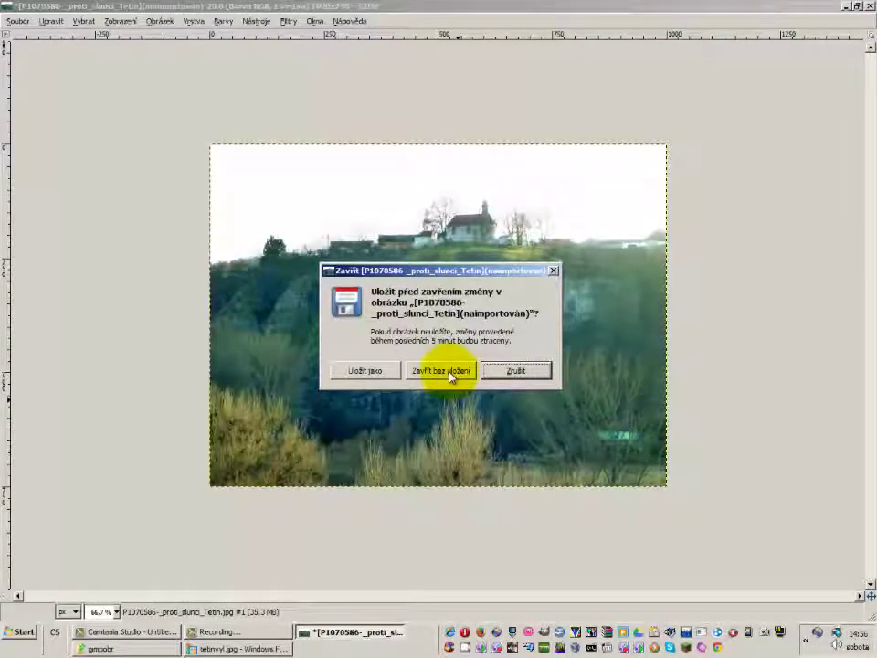
Close the cliff photo without saving, then select pr1.jpg, pr3.jpg and zk.png in gimpobr
left_click(451, 376)
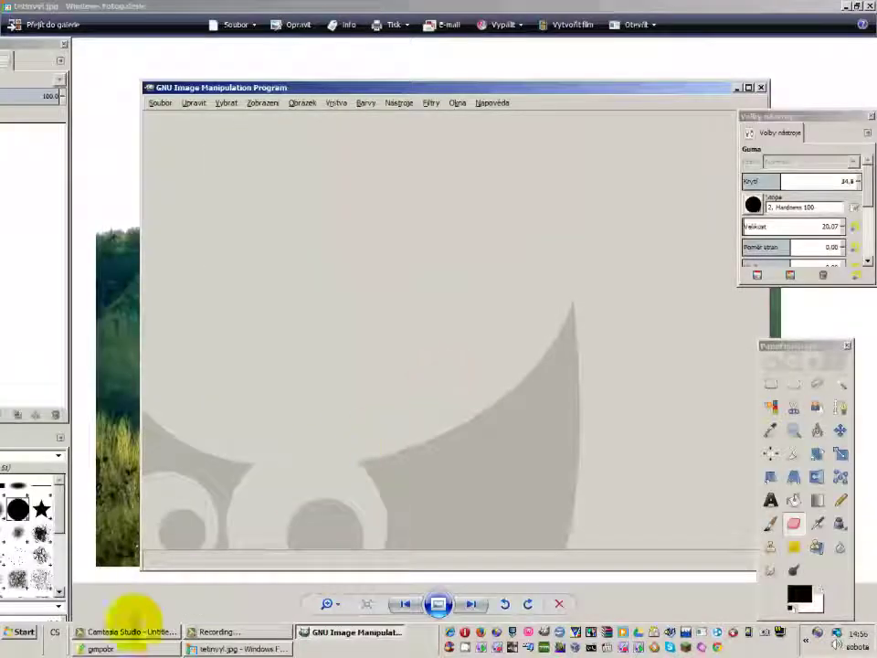
left_click(160, 647)
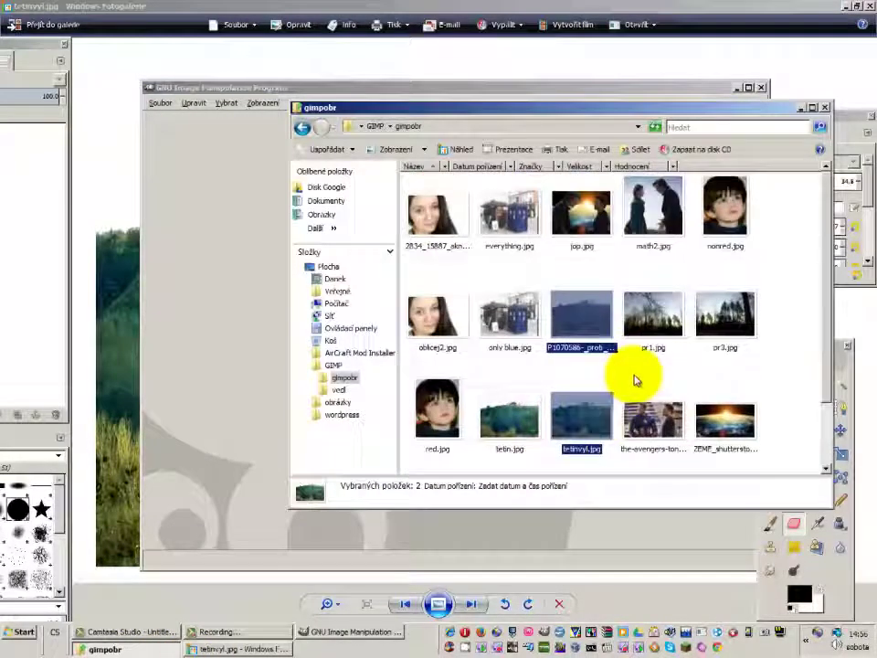
scroll(637, 380, "down", 2)
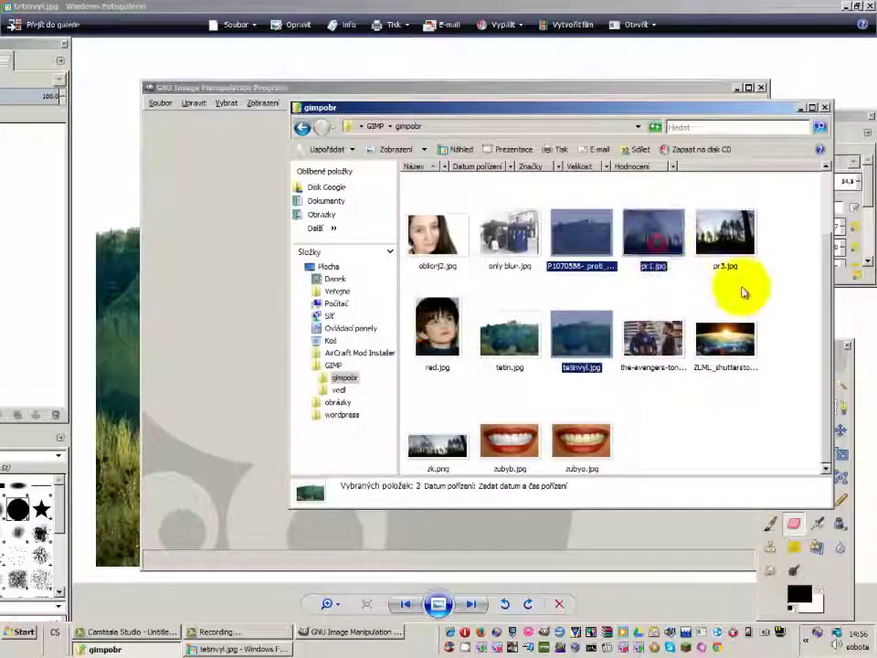
left_click_drag(742, 288, 636, 239)
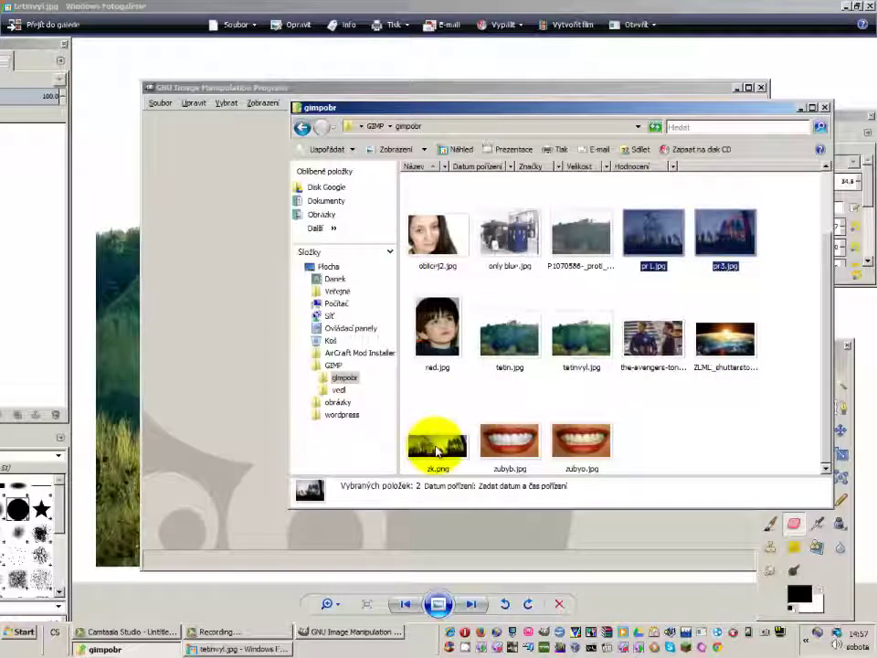
left_click(436, 444, "ctrl")
double_click(437, 447)
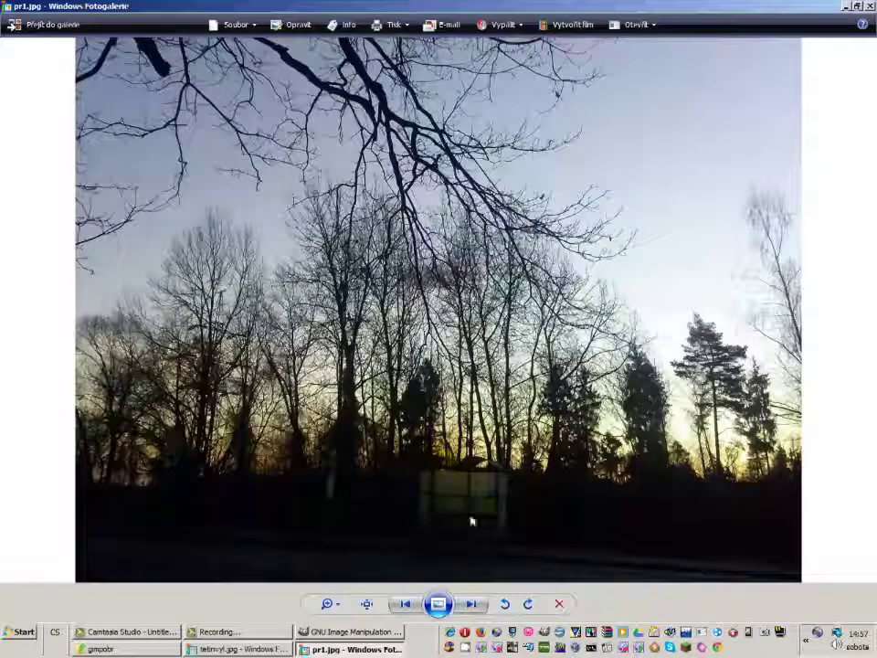
left_click(469, 603)
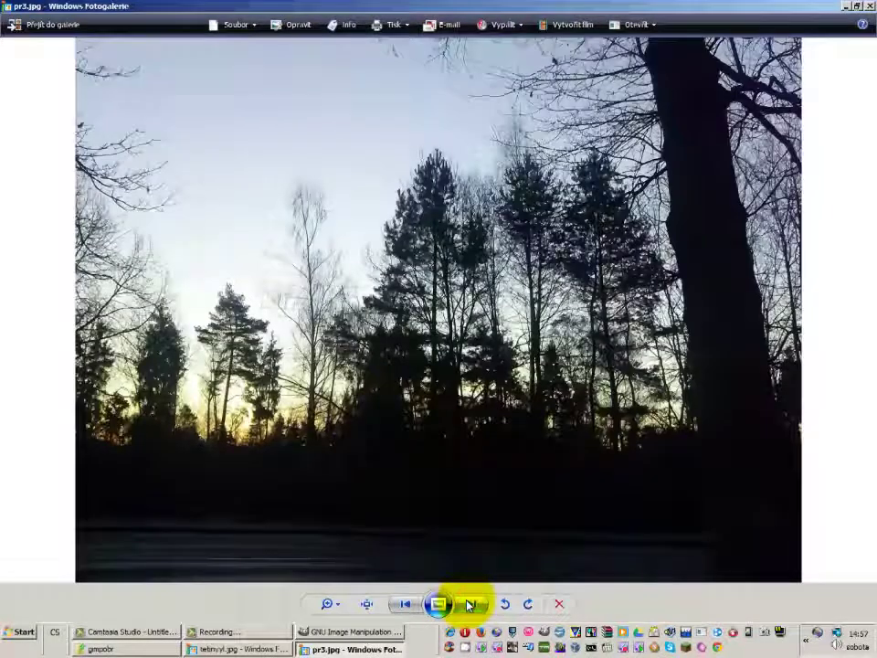
left_click(468, 603)
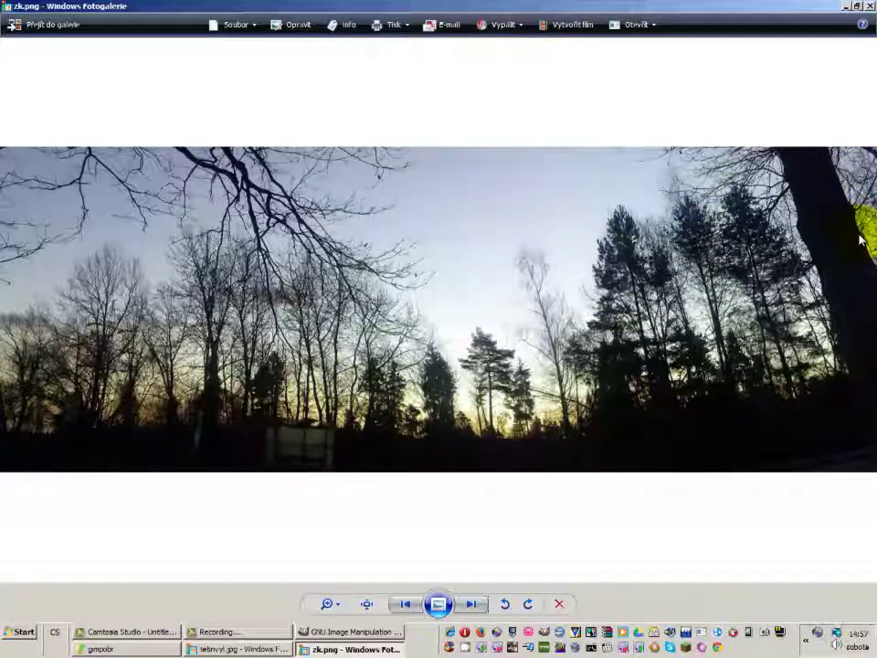
left_click(869, 5)
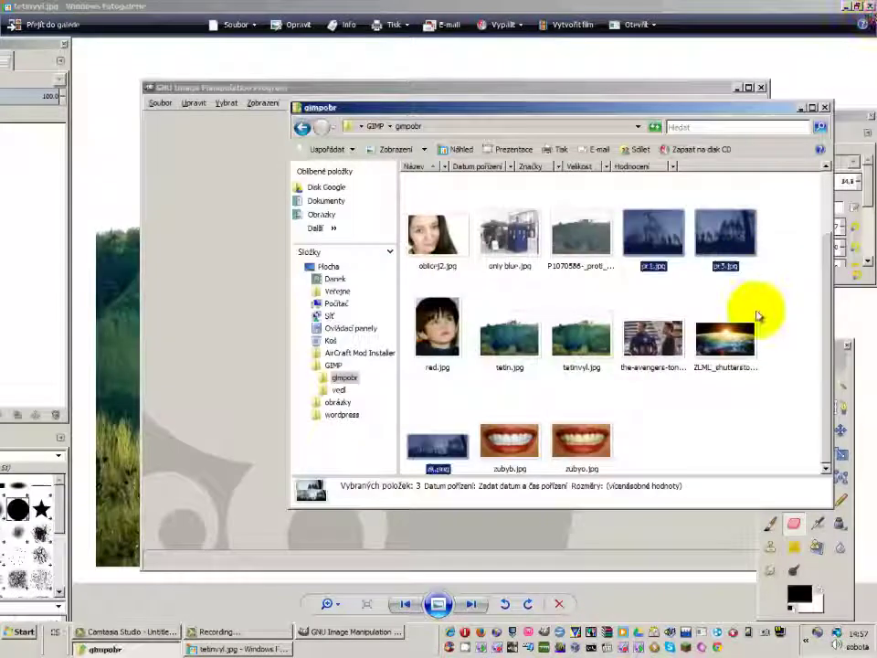
left_click(782, 335)
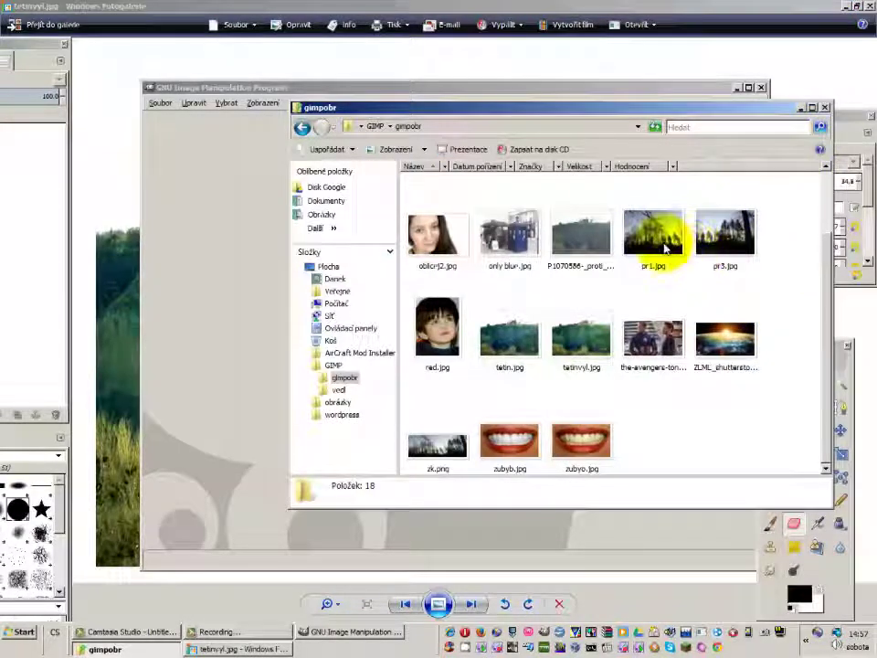
Open pr1.jpg in GIMP, drop pr3.jpg onto it as a second layer, and open Canvas Size
left_click(664, 239)
key("Return")
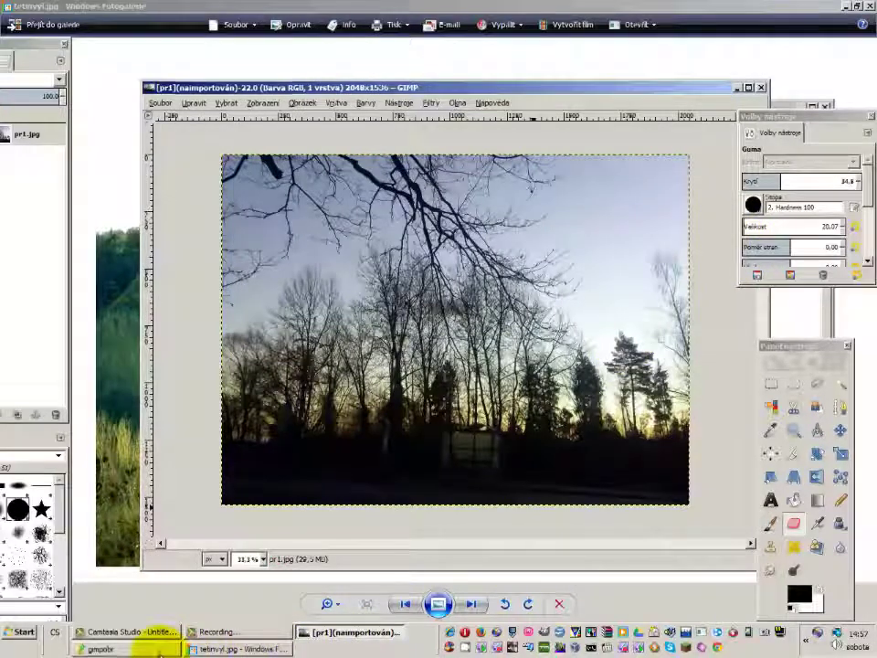
left_click(157, 648)
left_click_drag(742, 267, 240, 340)
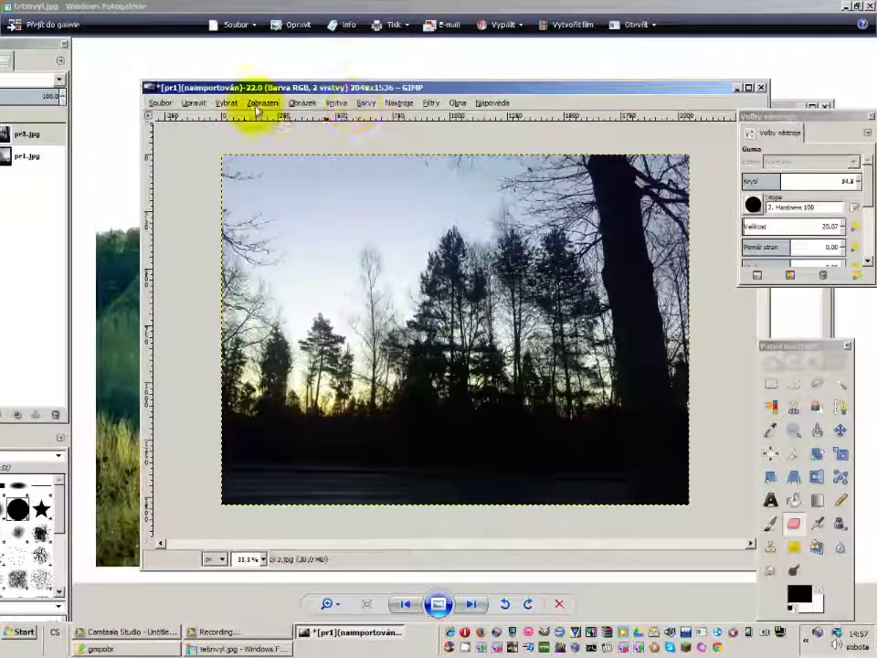
left_click(267, 103)
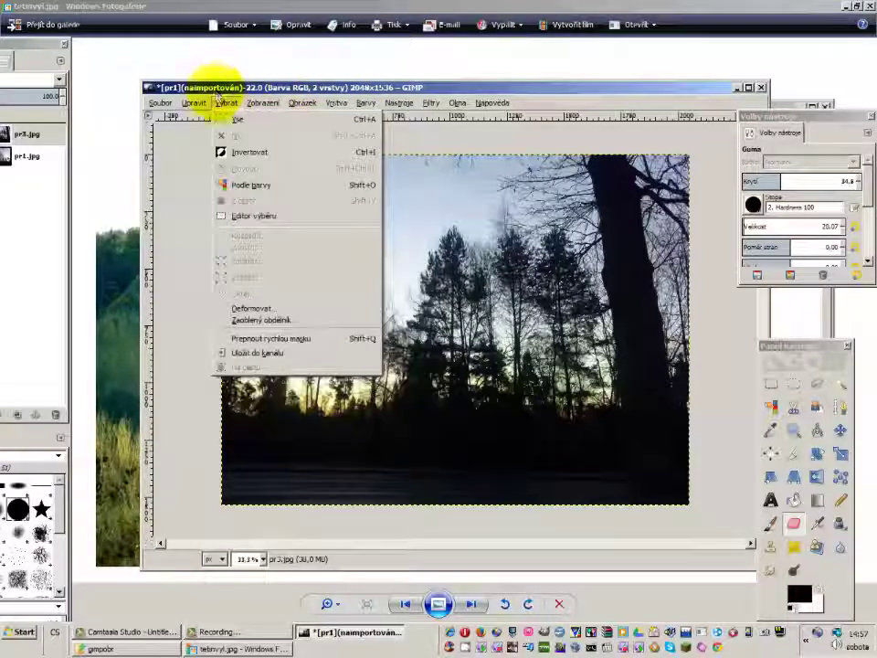
mouse_move(303, 102)
left_click(318, 161)
type("4000")
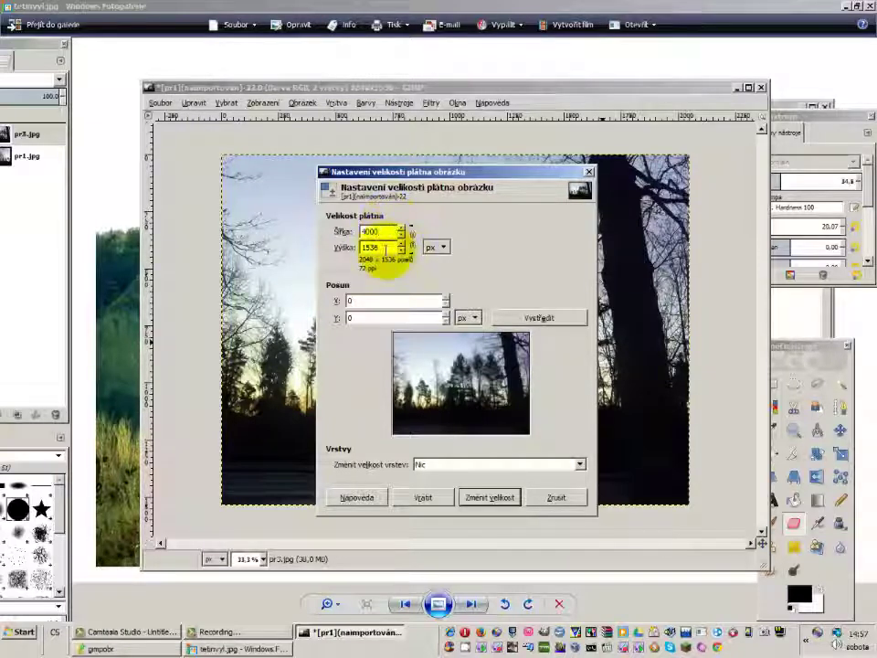
Set the canvas to 4000 wide by 3000 high and shift the photo down in the preview
left_click(380, 246)
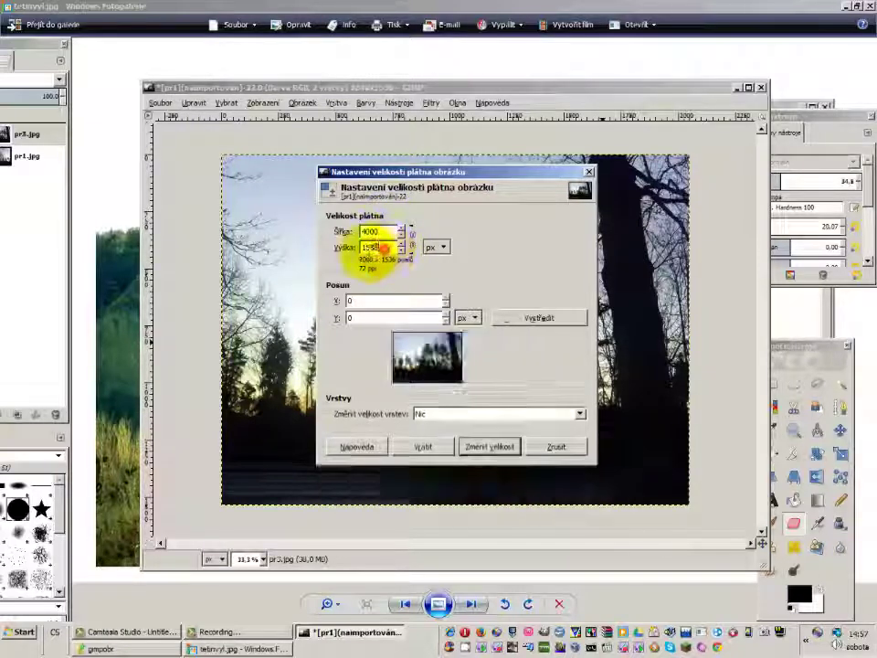
type("3000")
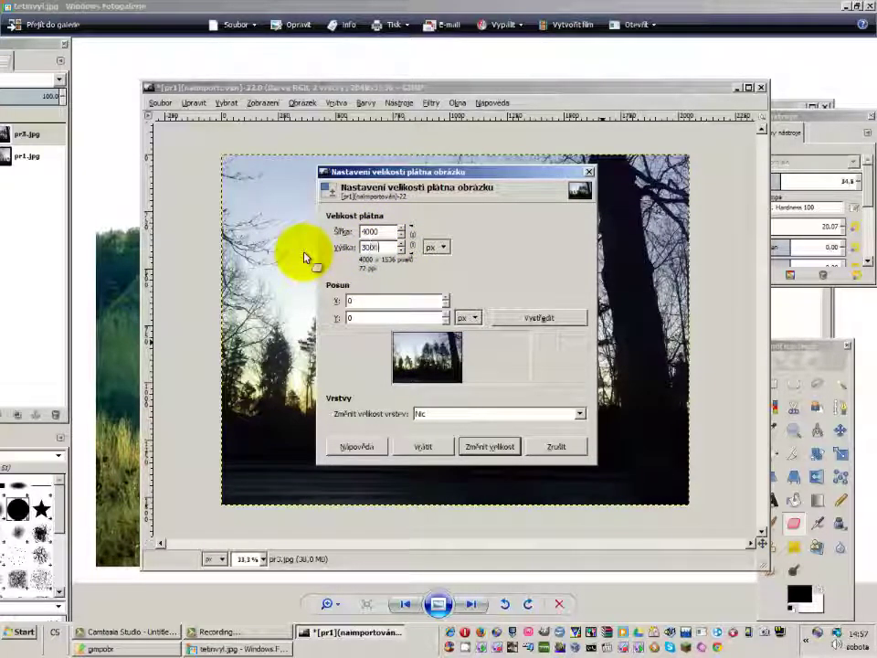
key("Tab")
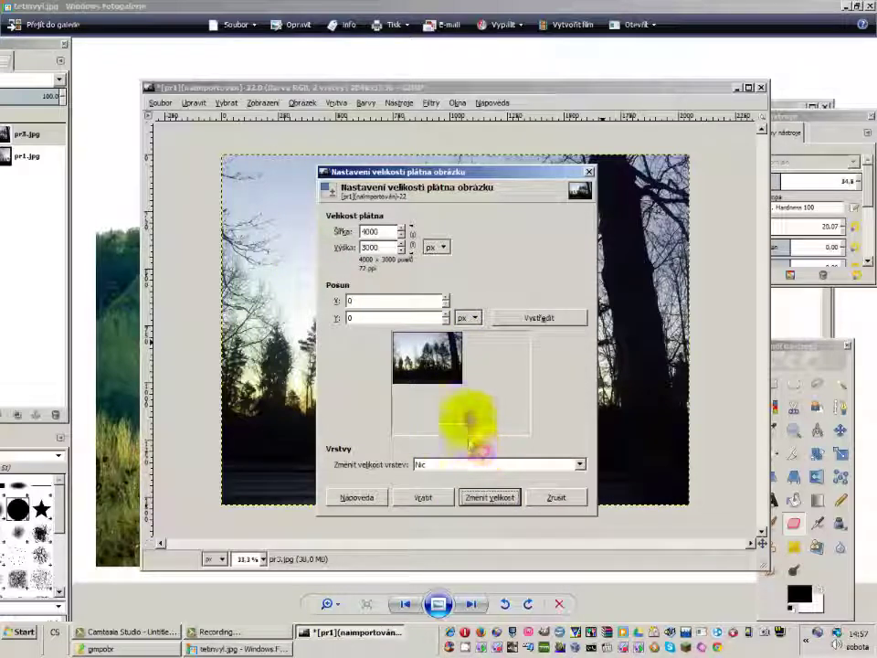
left_click_drag(440, 371, 429, 398)
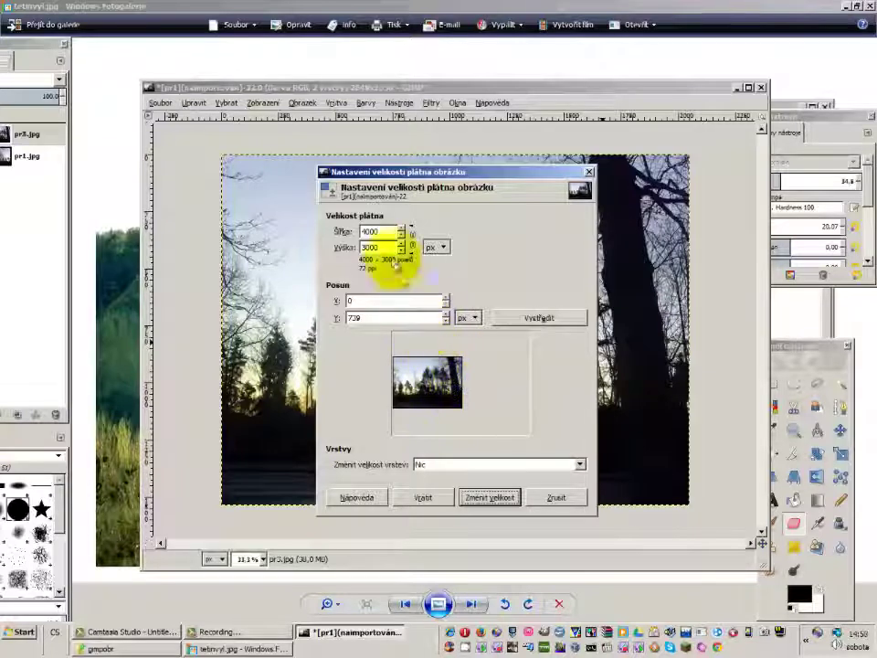
Correct the canvas height to 2000, move the photo to the top, apply, and zoom to fit
double_click(390, 246)
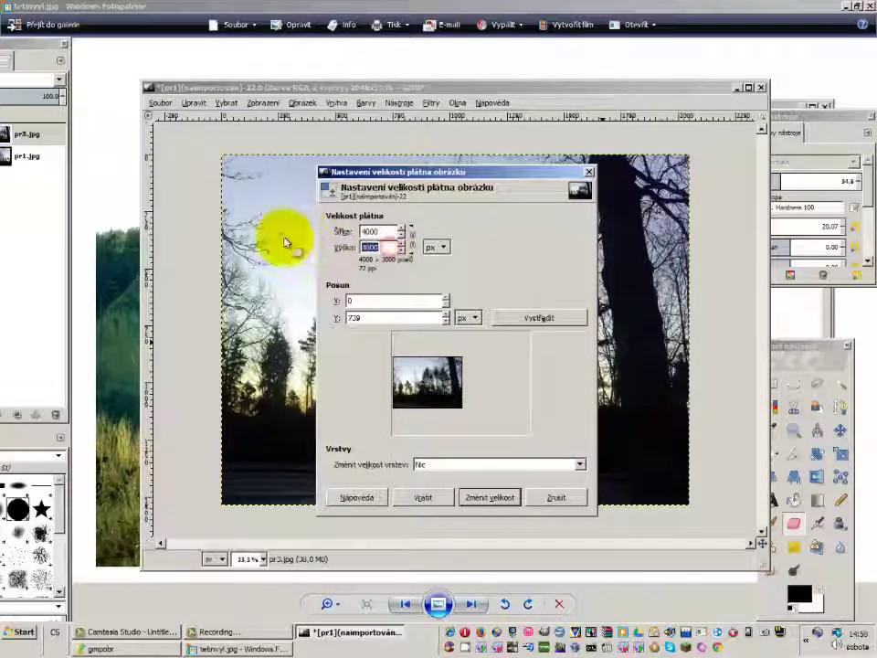
type("350")
key("BackSpace")
key("BackSpace")
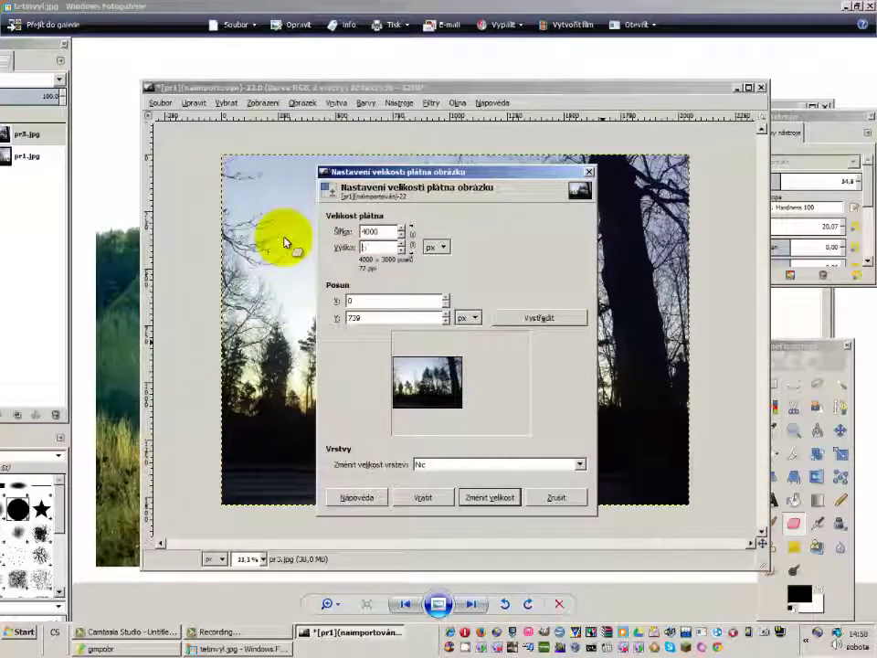
type("2000")
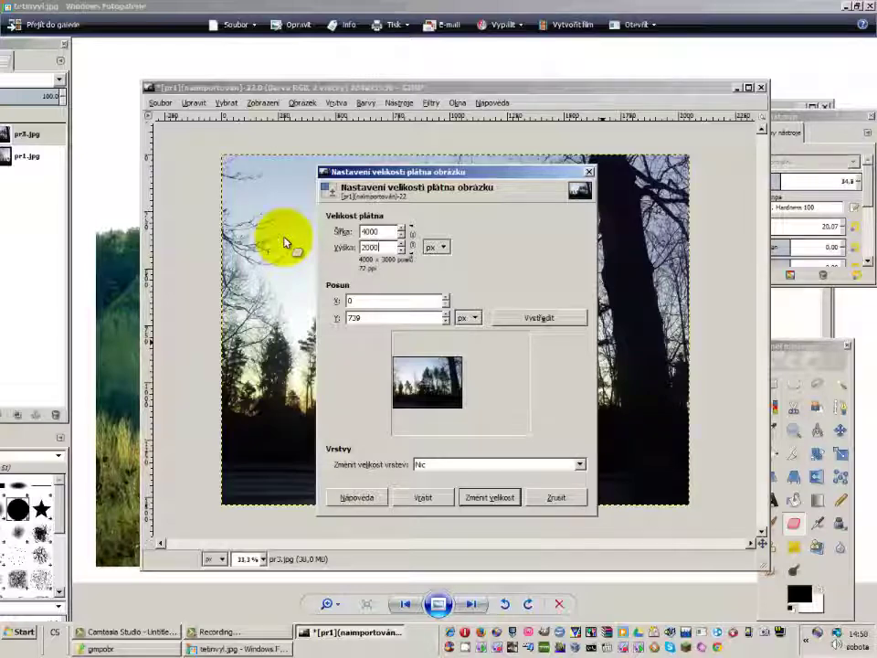
key("Tab")
left_click_drag(439, 375, 427, 361)
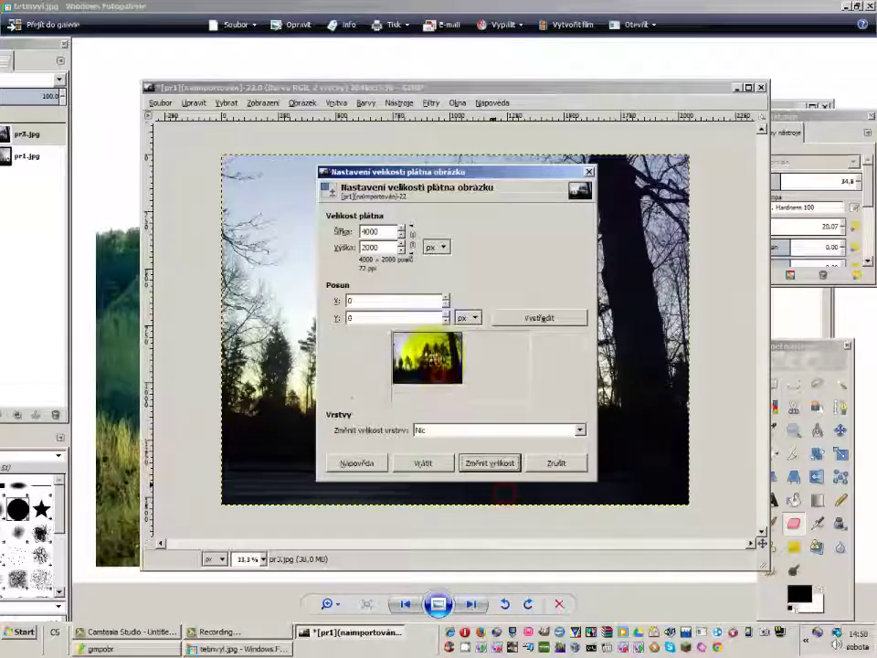
left_click(490, 462)
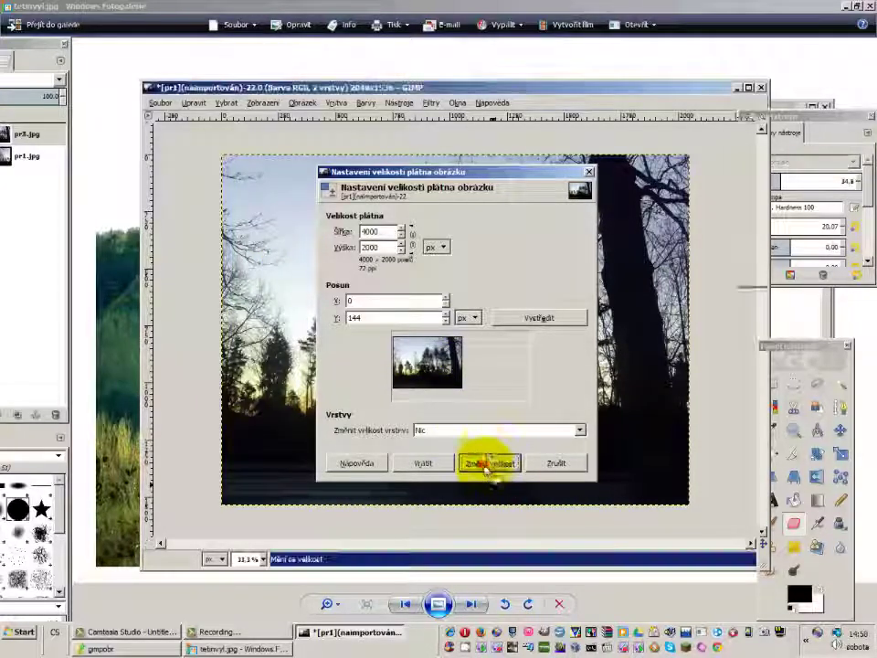
key("minus")
key("minus")
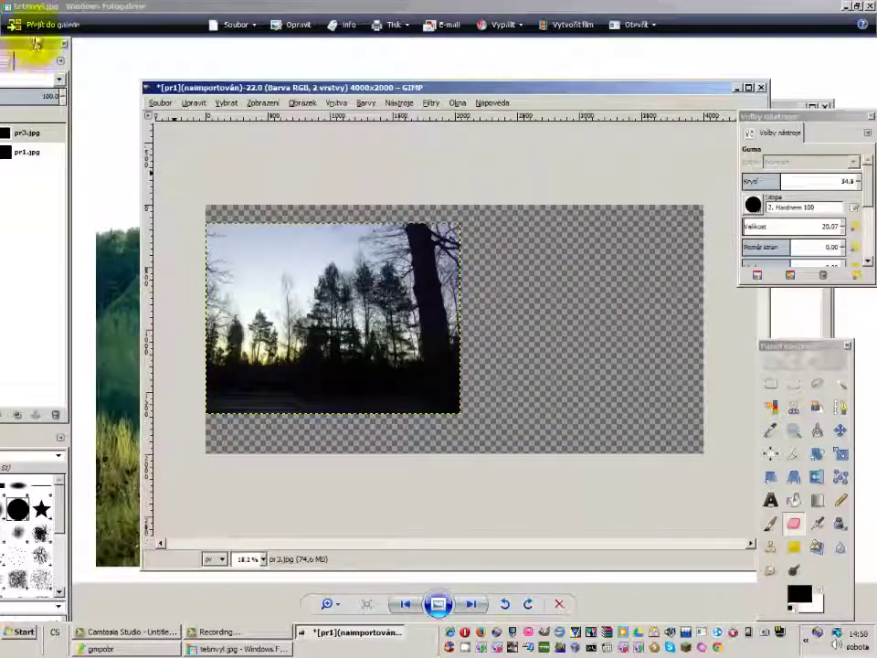
Maximize the image window, dock the Layers panel, and check each photo layer's visibility
left_click(748, 88)
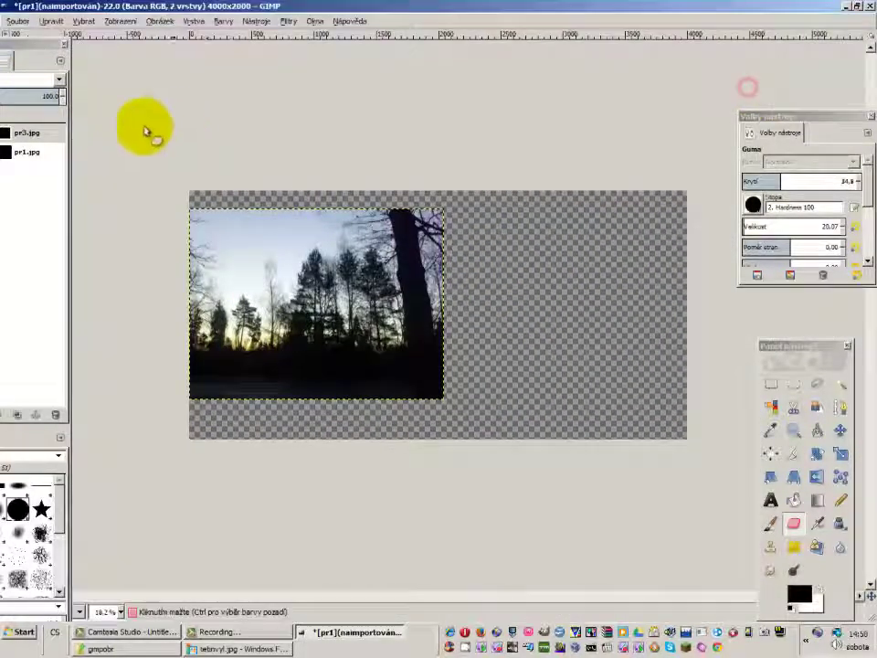
left_click_drag(23, 48, 118, 37)
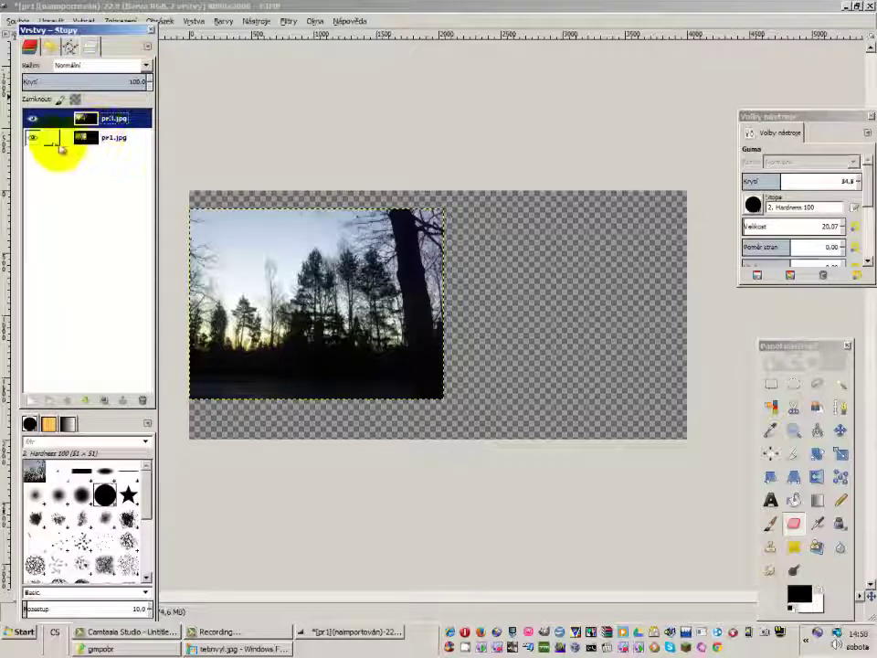
left_click(30, 126)
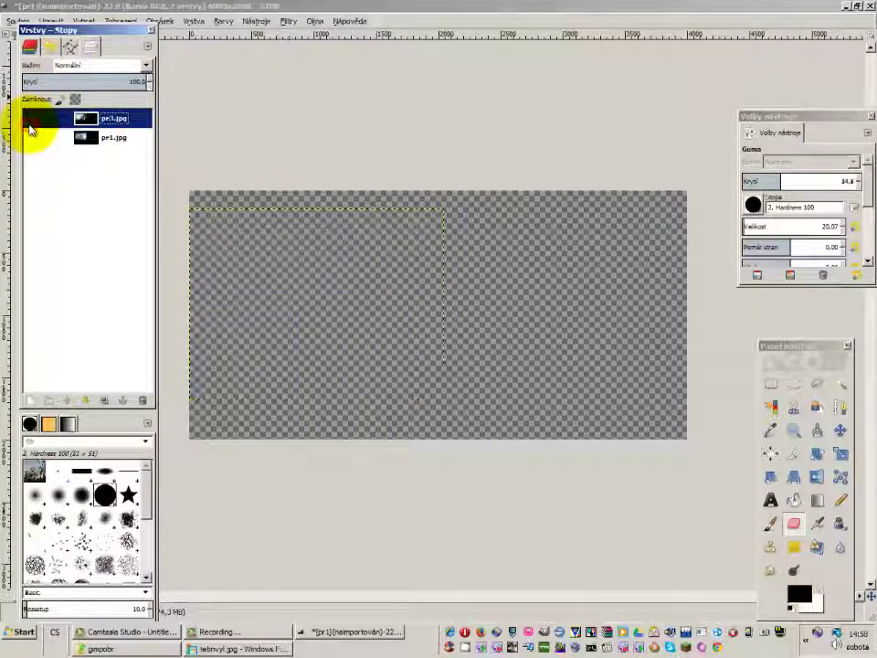
left_click(30, 127)
left_click(40, 139)
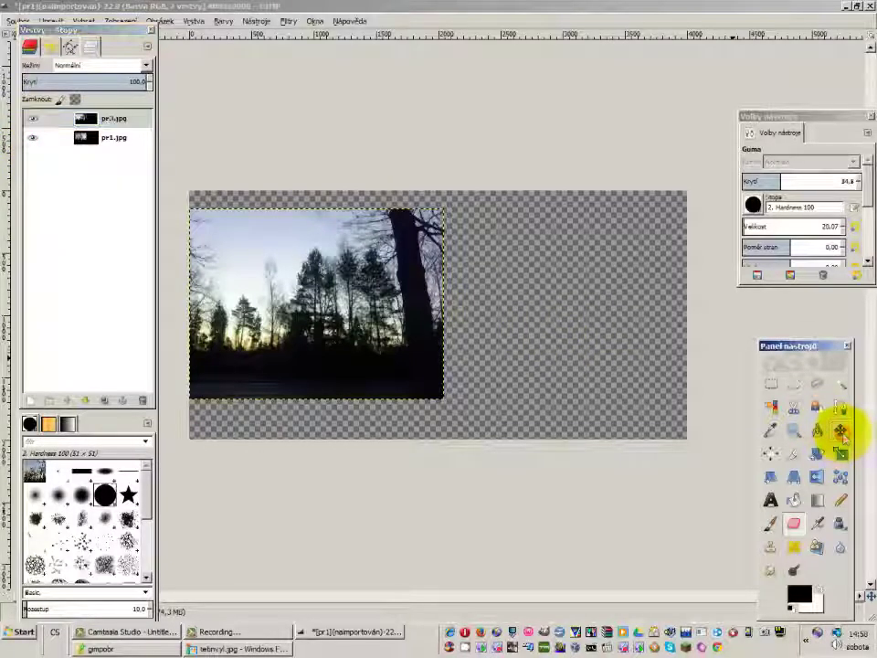
Move pr3.jpg to the right half so its left edge meets pr1.jpg at about 2000 px
left_click(840, 429)
mouse_move(358, 343)
left_mouse_down()
mouse_move(589, 346)
mouse_move(489, 354)
mouse_move(582, 348)
left_mouse_up()
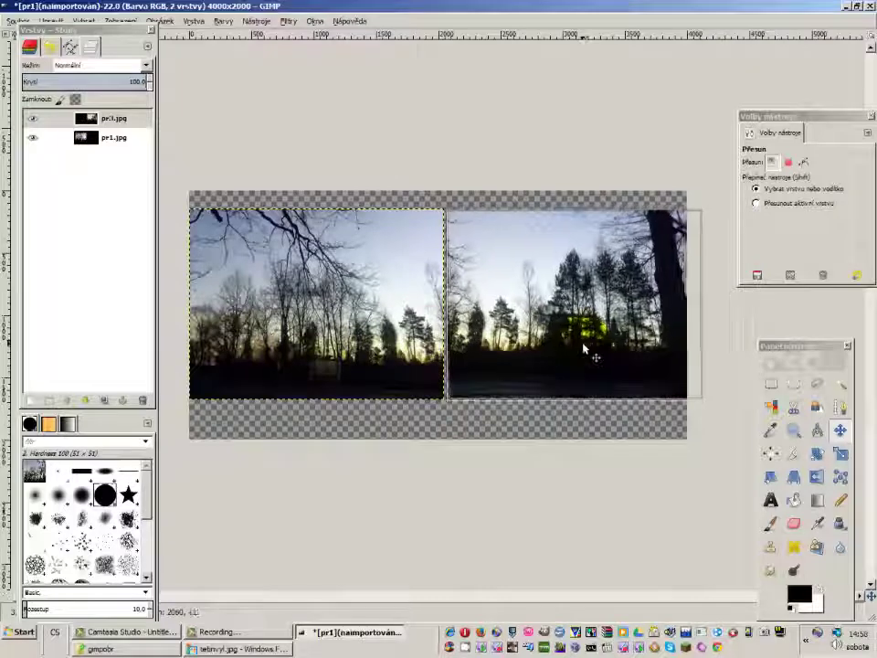
left_click_drag(567, 303, 558, 320)
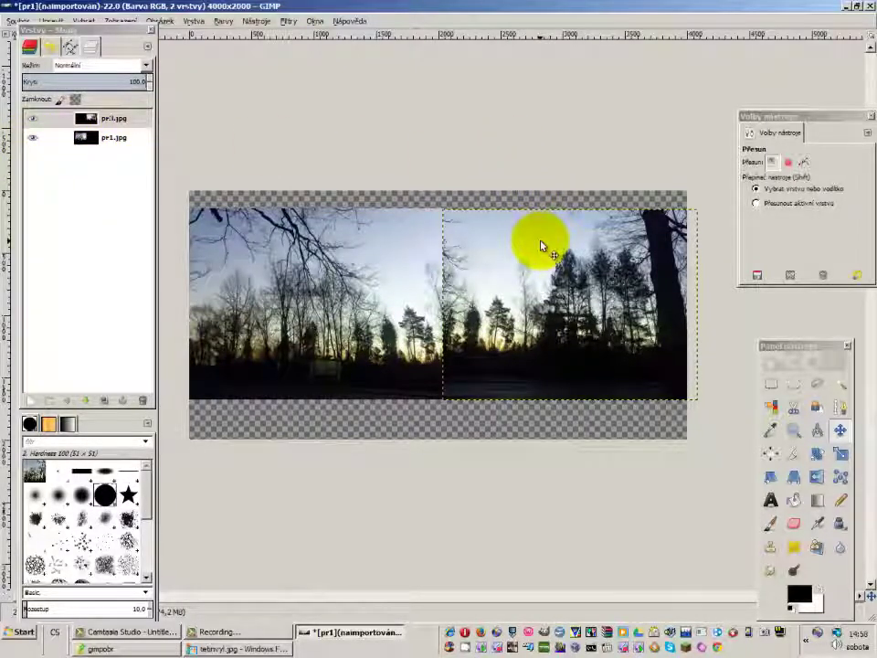
scroll(499, 190, "up", 1)
scroll(490, 209, "up", 1)
scroll(493, 228, "up", 1)
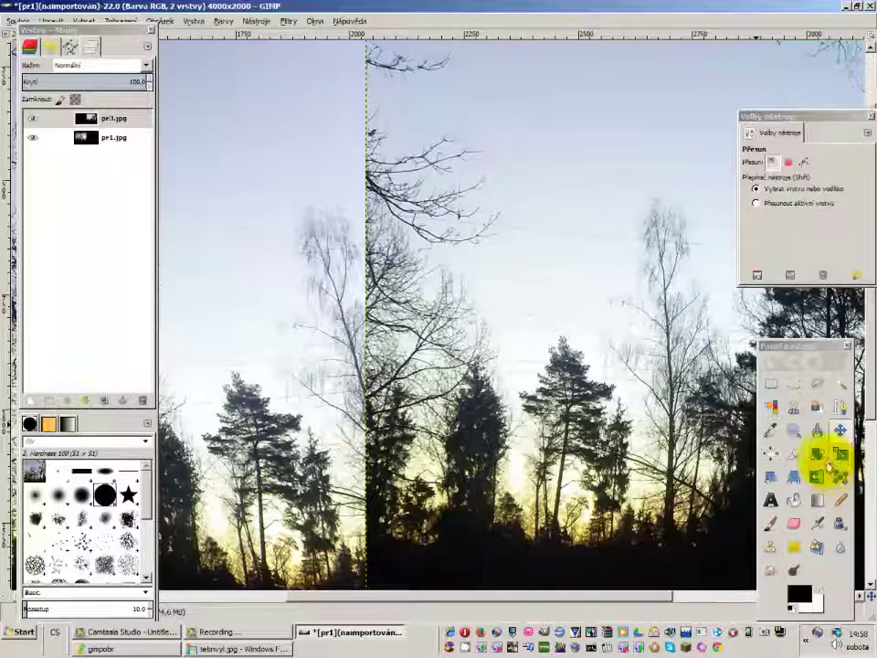
Rotate the pr3.jpg layer by about -13.10 degrees
left_click(827, 466)
mouse_move(562, 114)
left_mouse_down()
mouse_move(466, 152)
mouse_move(458, 145)
left_mouse_up()
key("Tab")
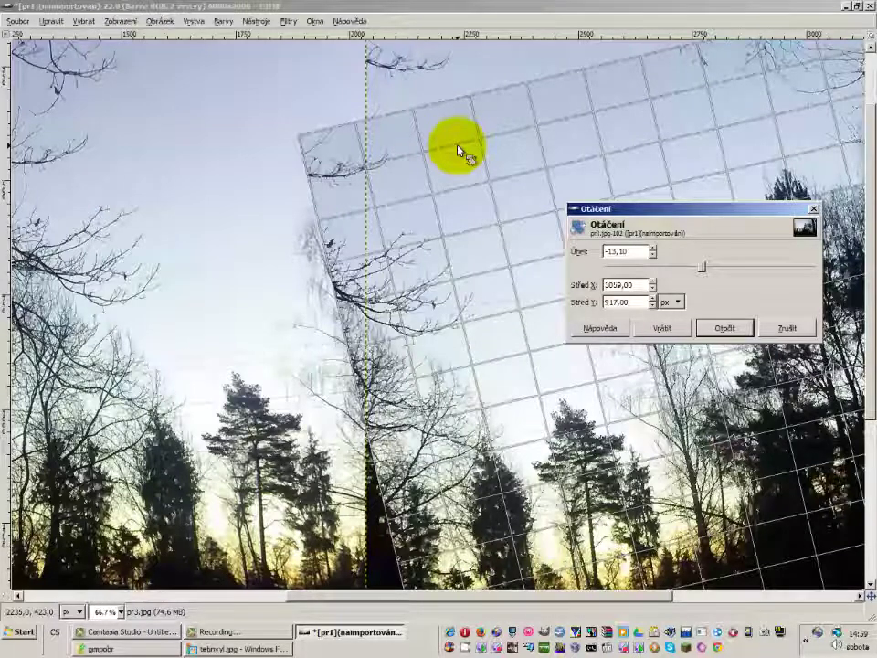
left_click(737, 327)
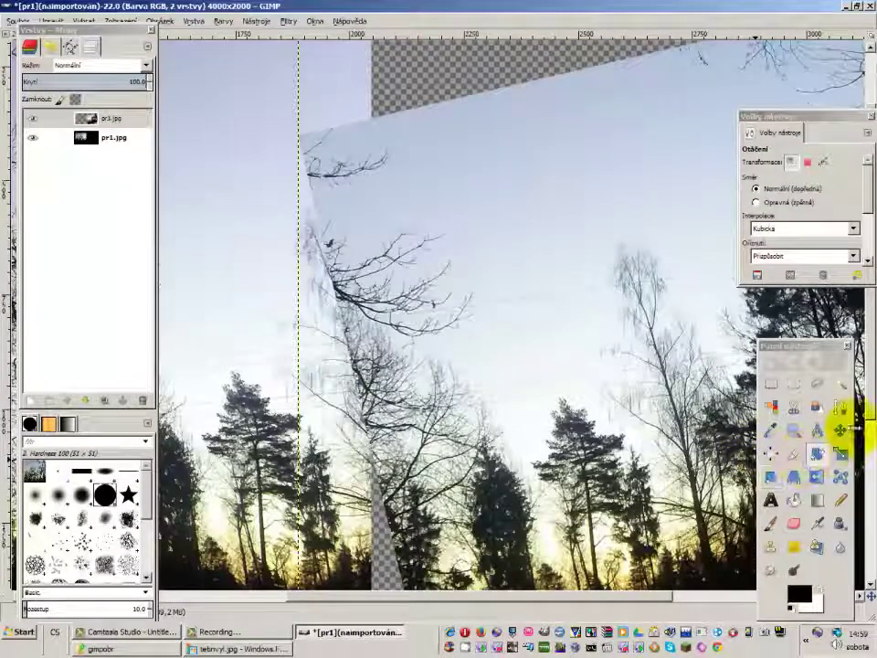
Move the rotated pr3.jpg up to overlap pr1.jpg's right edge, then zoom out
left_click(840, 430)
mouse_move(597, 480)
left_mouse_down()
mouse_move(591, 448)
mouse_move(629, 418)
mouse_move(600, 417)
mouse_move(532, 372)
left_mouse_up()
key("minus")
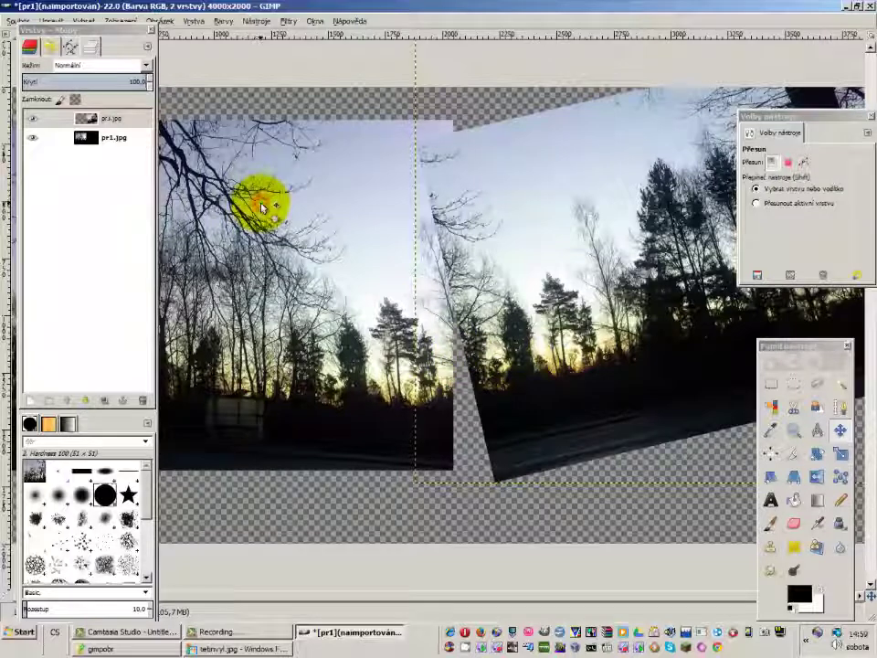
Raise pr1.jpg above pr3.jpg in the layer stack
left_click(112, 138)
double_click(113, 137)
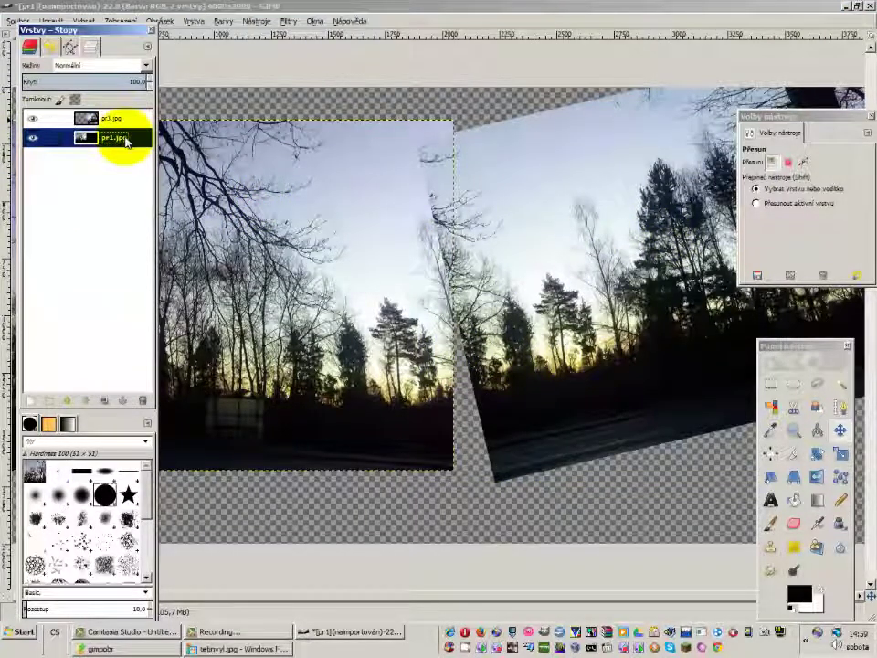
left_click(65, 402)
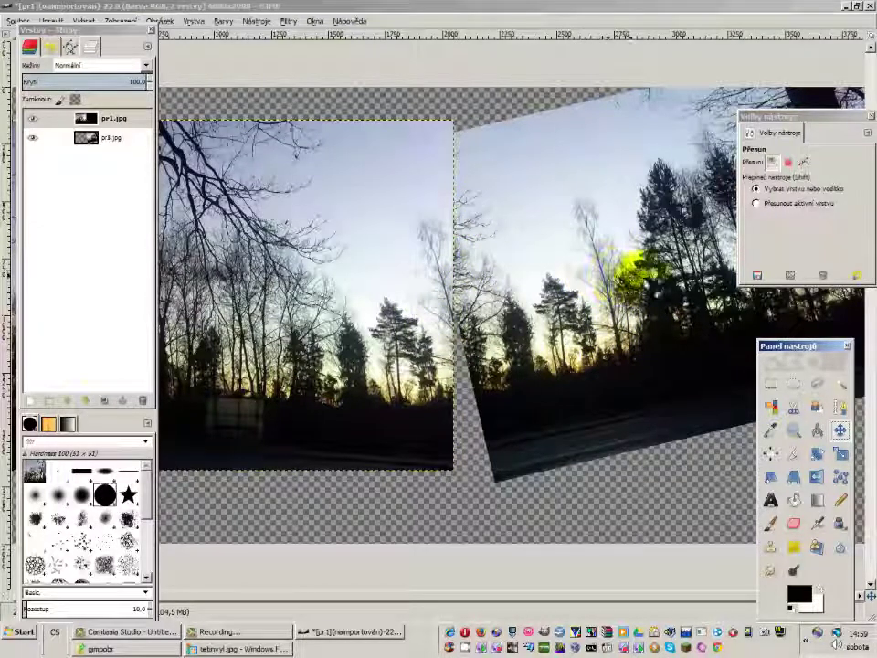
Slide the tilted right photo left over the seam near 2000 px
mouse_move(627, 265)
left_mouse_down()
mouse_move(576, 297)
mouse_move(559, 290)
mouse_move(532, 305)
mouse_move(509, 293)
mouse_move(516, 307)
mouse_move(509, 289)
mouse_move(491, 318)
left_mouse_up()
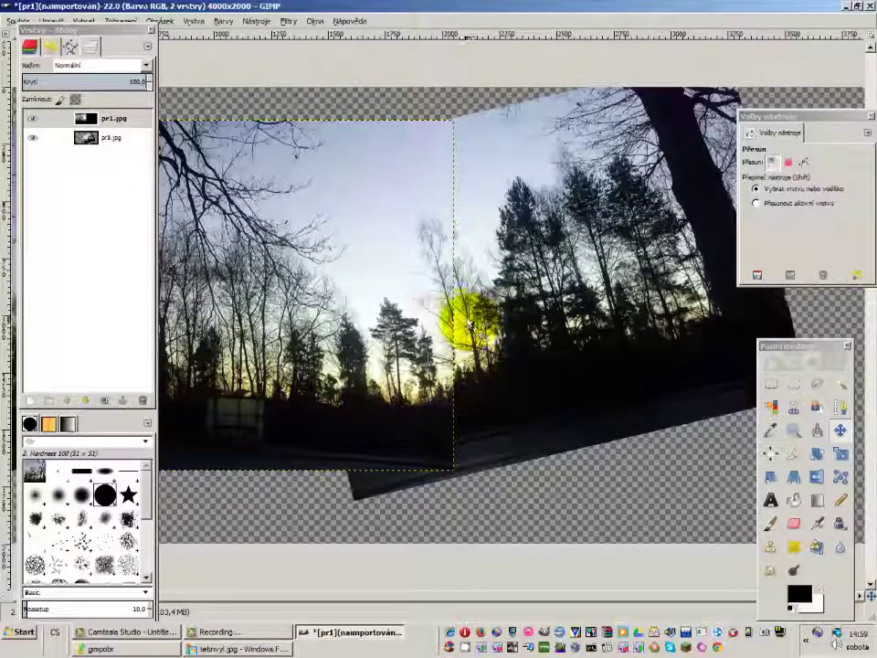
mouse_move(469, 321)
left_mouse_down()
mouse_move(451, 323)
mouse_move(459, 335)
left_mouse_up()
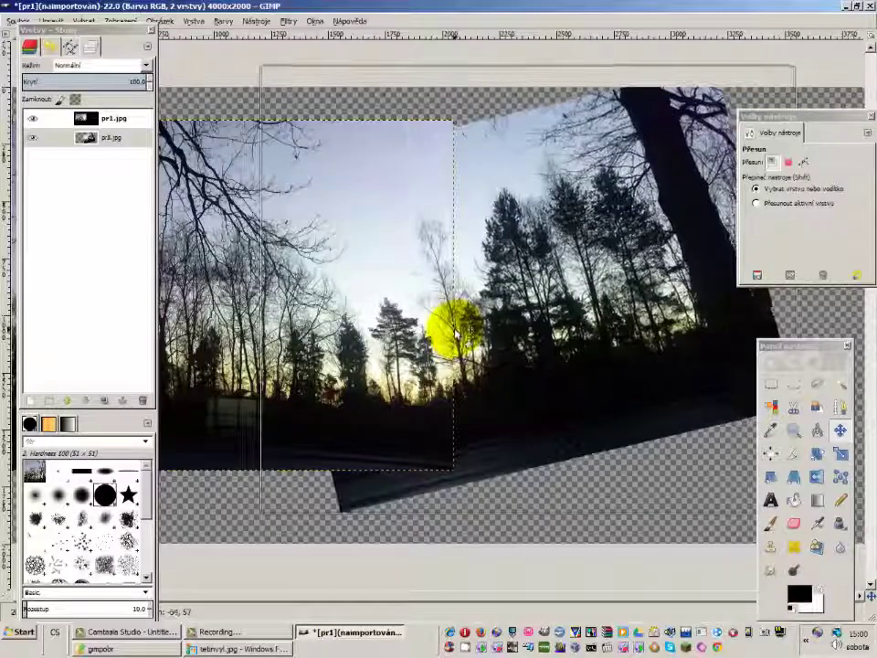
left_click_drag(459, 336, 447, 329)
scroll(470, 325, "up", 1)
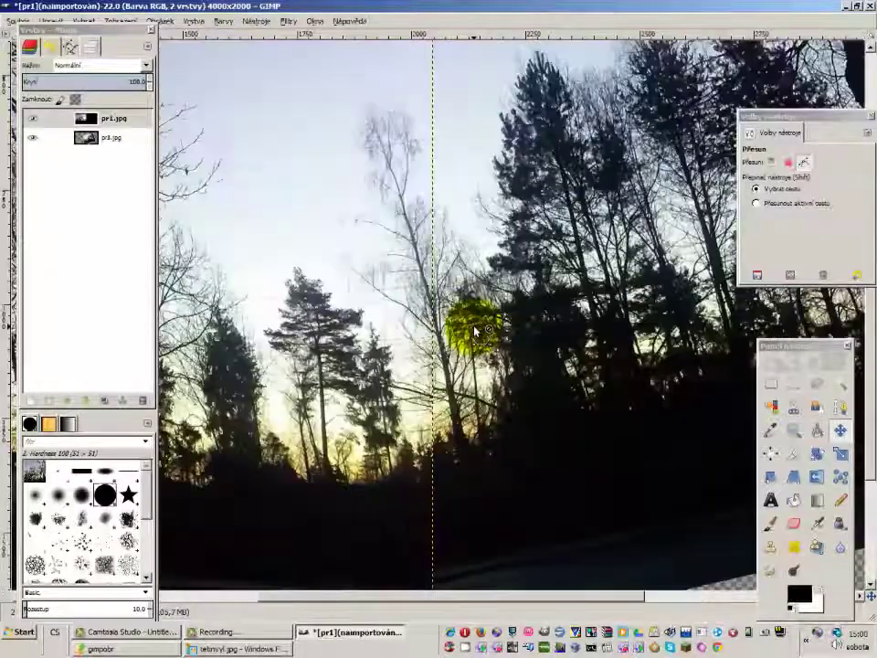
scroll(470, 325, "up", 1)
scroll(420, 351, "up", 1)
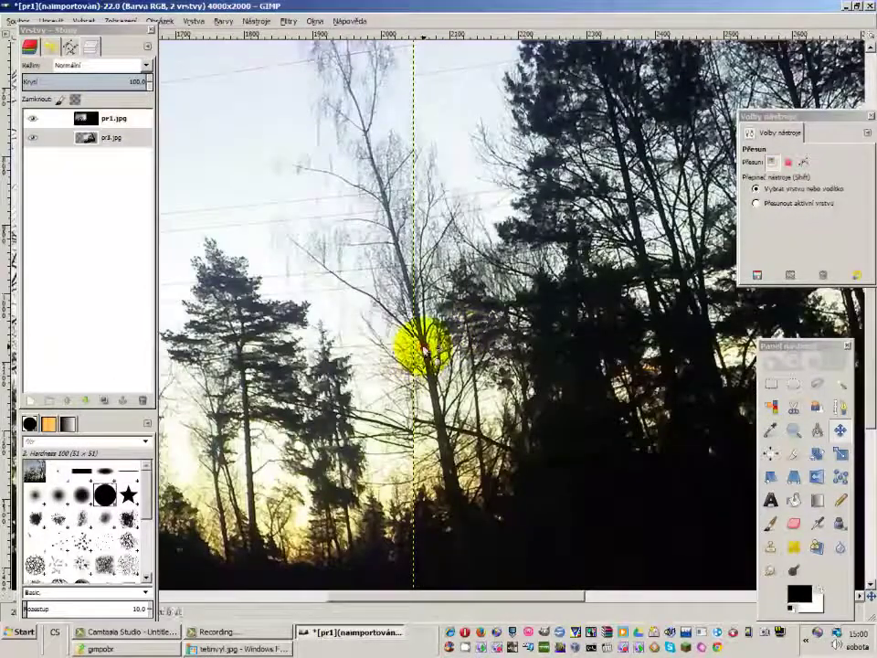
Nudge the top layer until the tree branches continue across the seam
left_click_drag(422, 350, 420, 351)
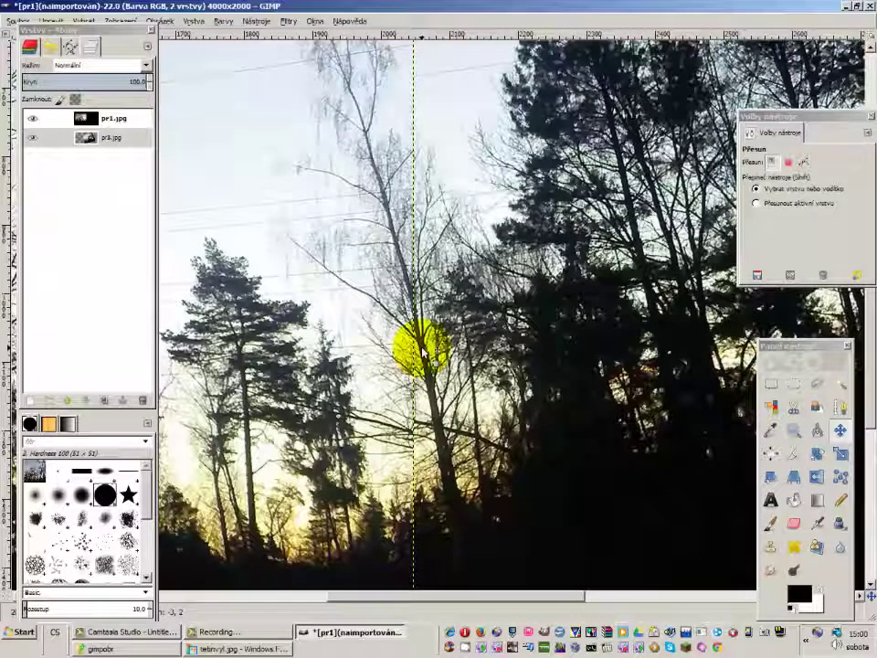
left_click_drag(420, 349, 420, 350)
scroll(557, 395, "down", 3)
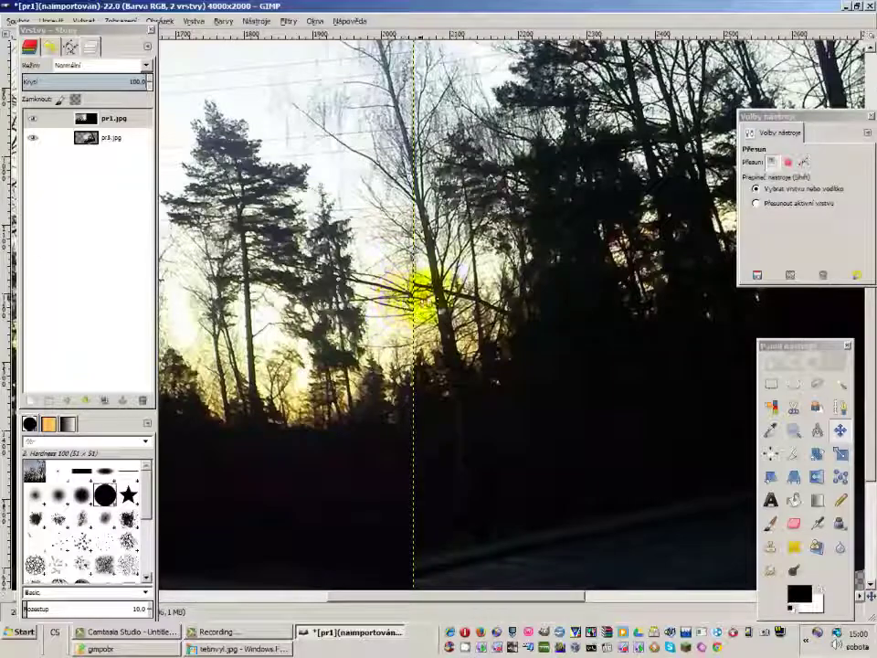
scroll(421, 298, "up", 15)
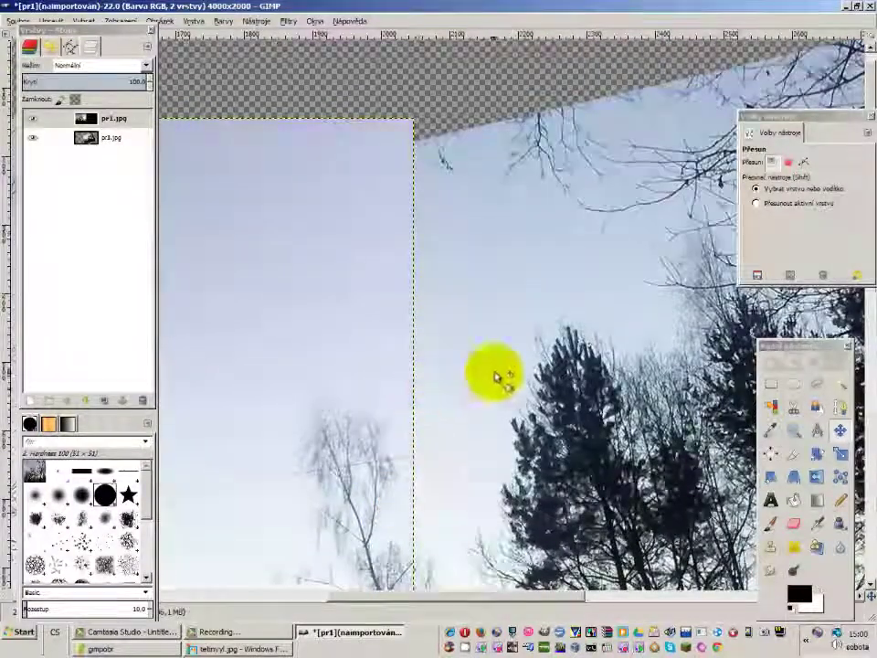
scroll(493, 370, "down", 5)
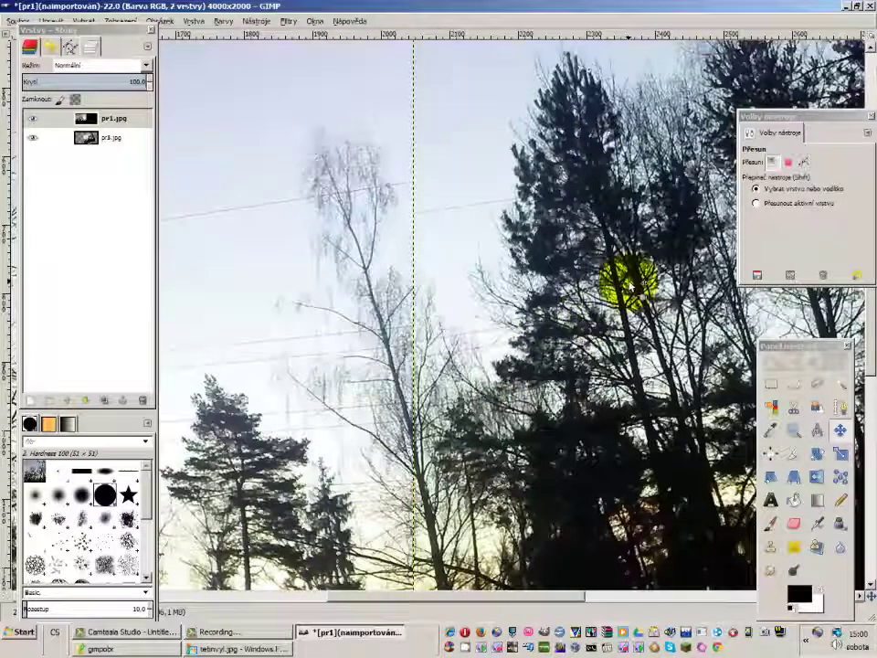
scroll(451, 265, "down", 1, "ctrl")
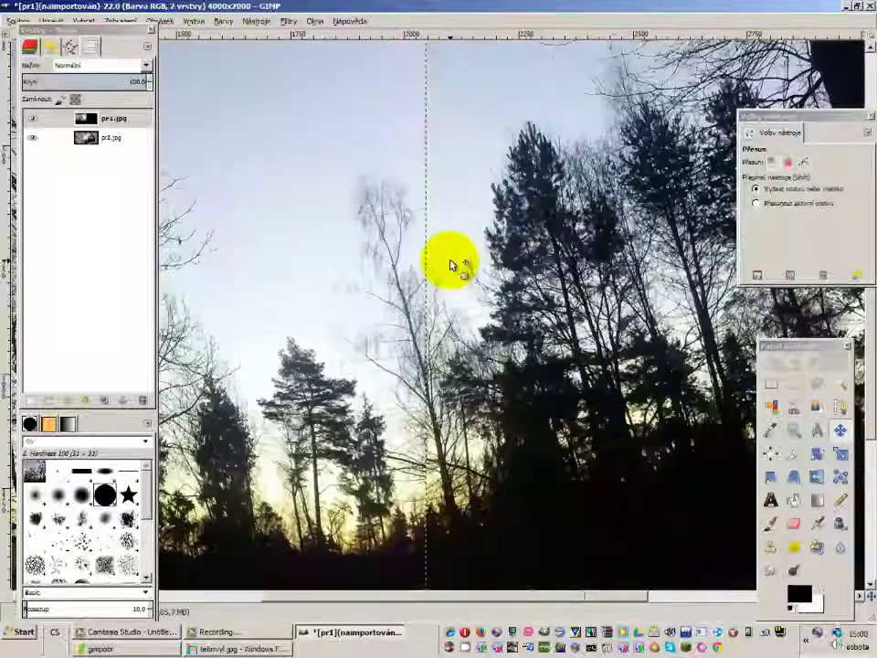
scroll(430, 228, "down", 3)
scroll(422, 222, "up", 1, "ctrl")
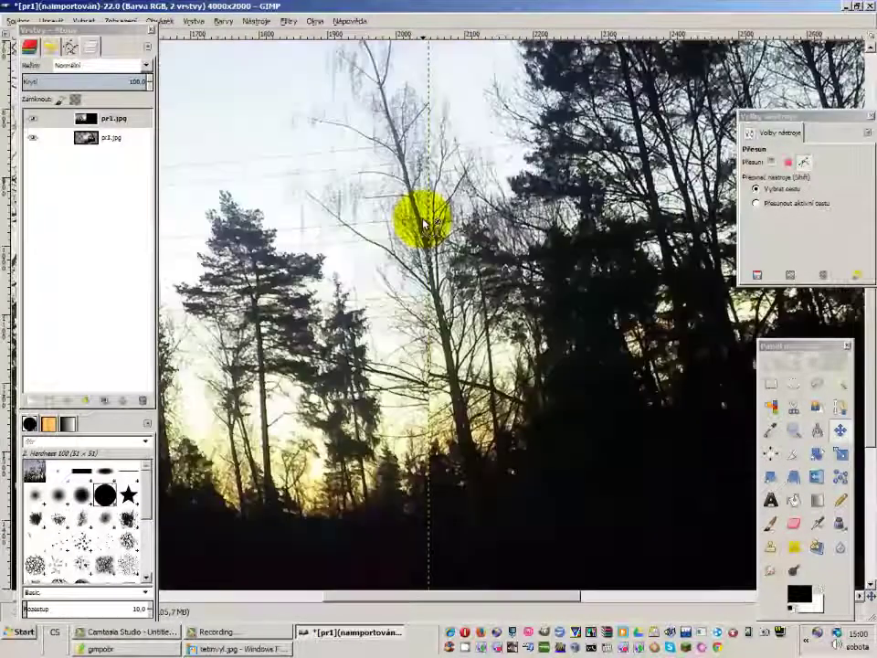
scroll(423, 219, "down", 1, "ctrl")
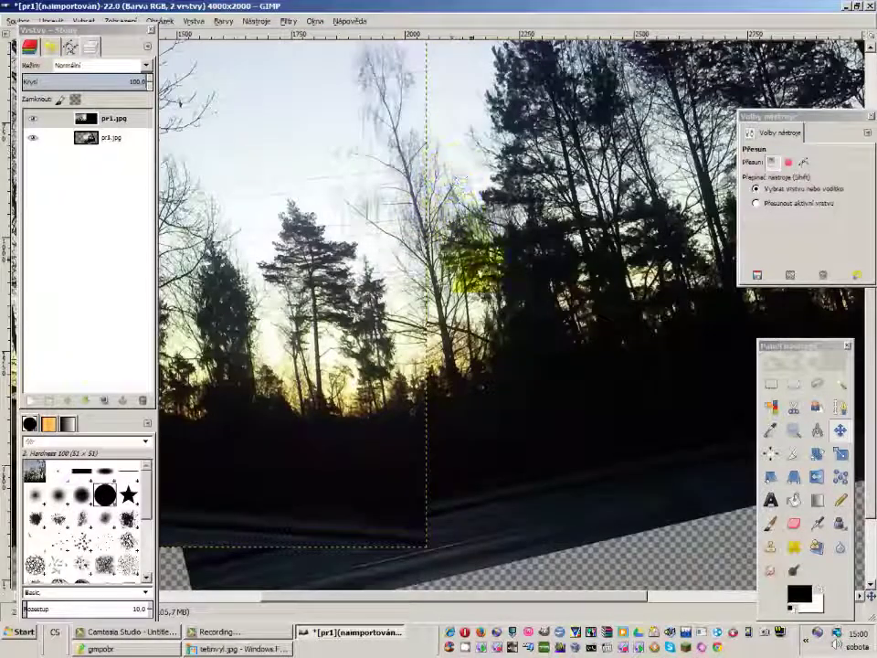
scroll(475, 287, "up", 1, "ctrl")
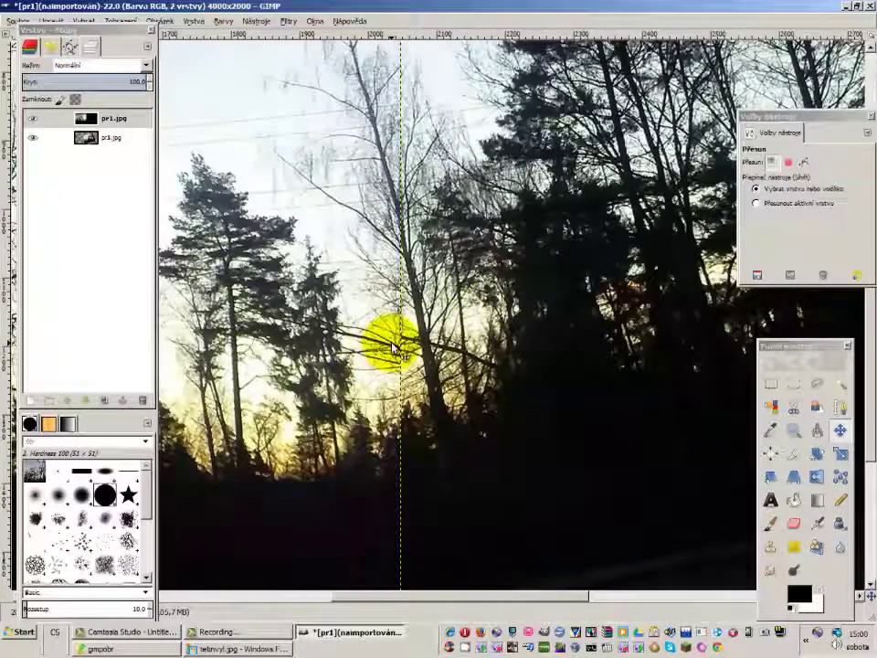
mouse_move(393, 448)
left_mouse_down()
mouse_move(398, 352)
mouse_move(450, 319)
mouse_move(399, 249)
left_mouse_up()
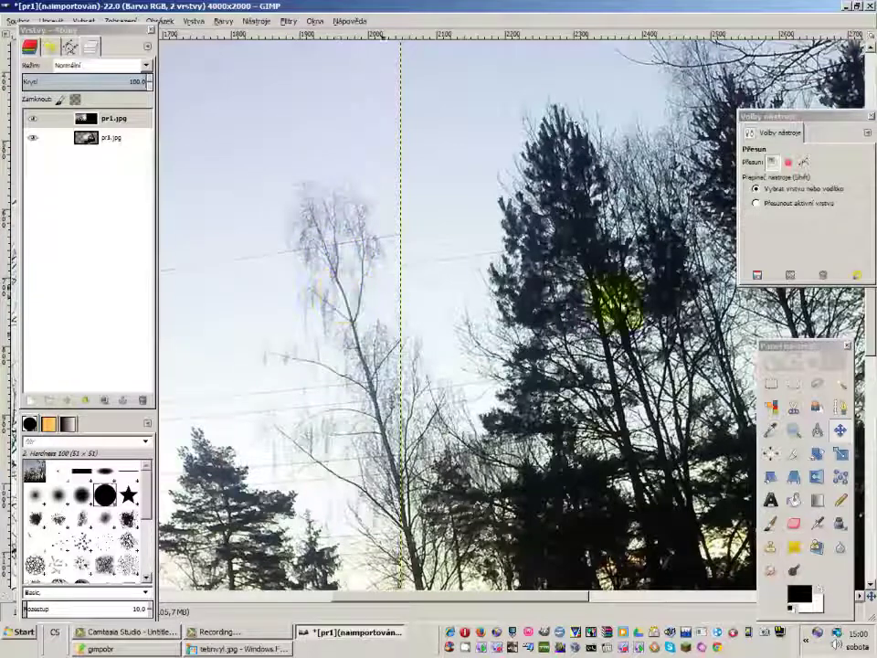
Scale pr1.jpg to about 1959×1469 and move it to match the trees
left_click(841, 452)
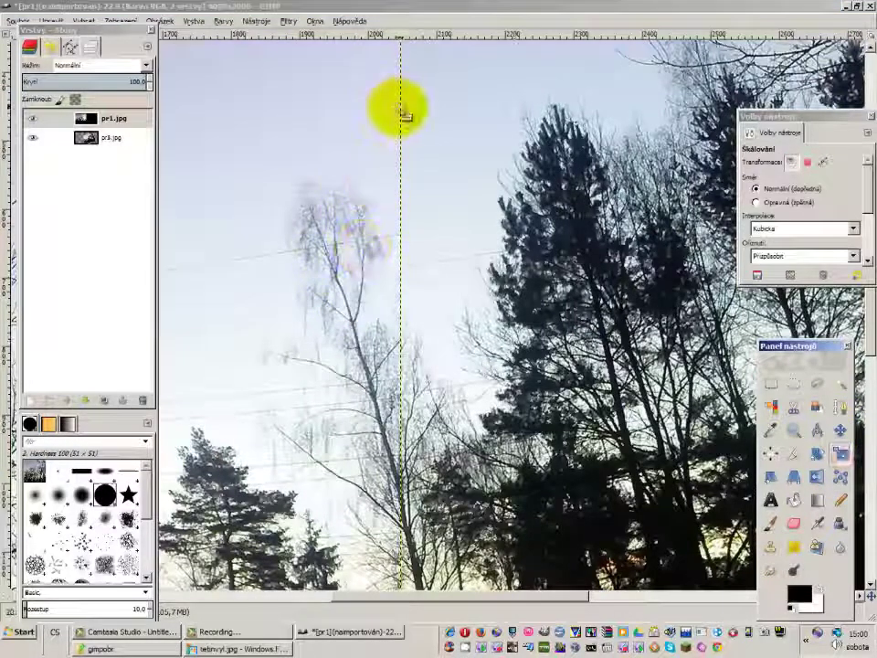
key("Tab")
mouse_move(391, 88)
left_mouse_down()
mouse_move(371, 130)
mouse_move(363, 127)
left_mouse_up()
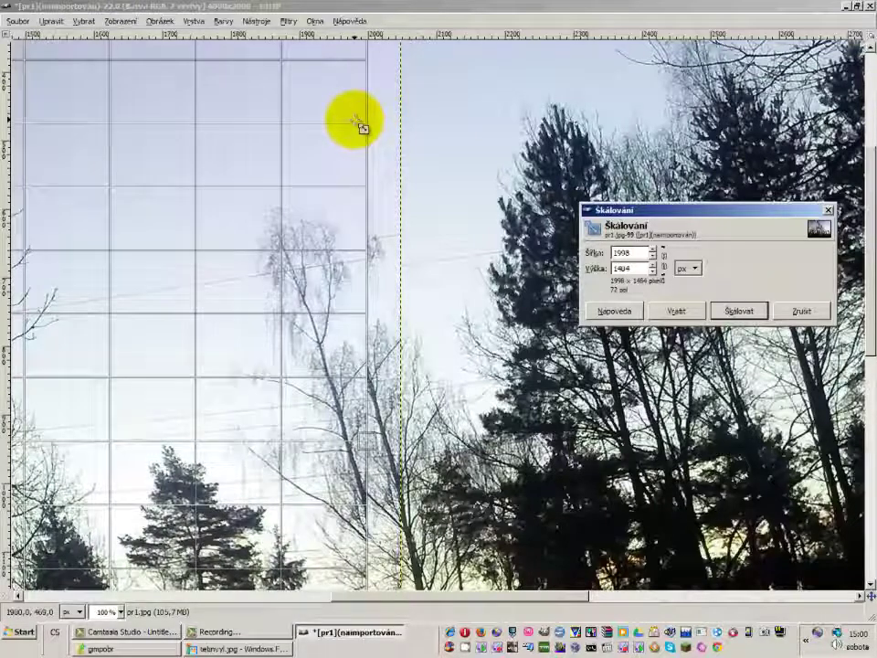
left_click(801, 311)
left_click(356, 221)
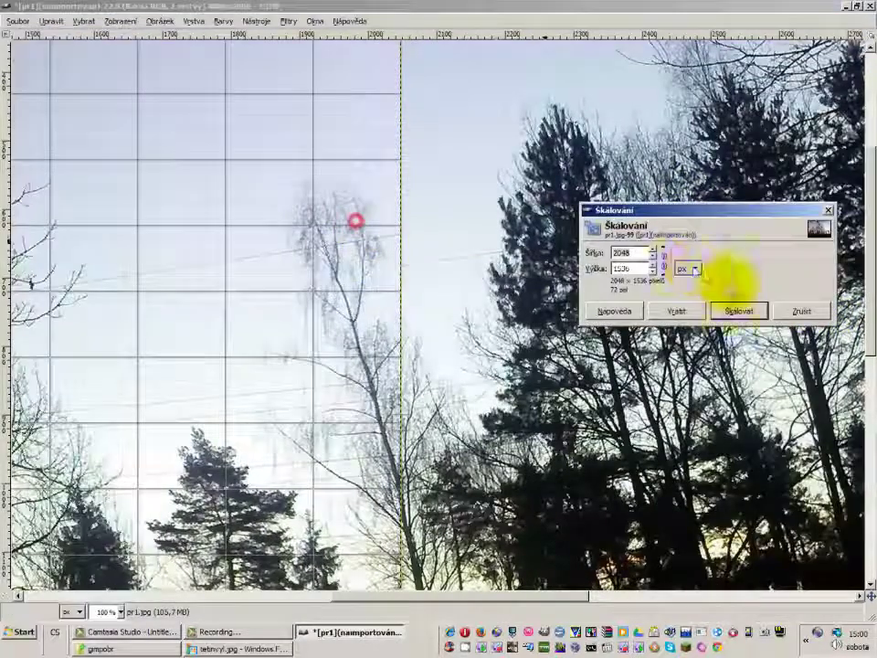
left_click(738, 311)
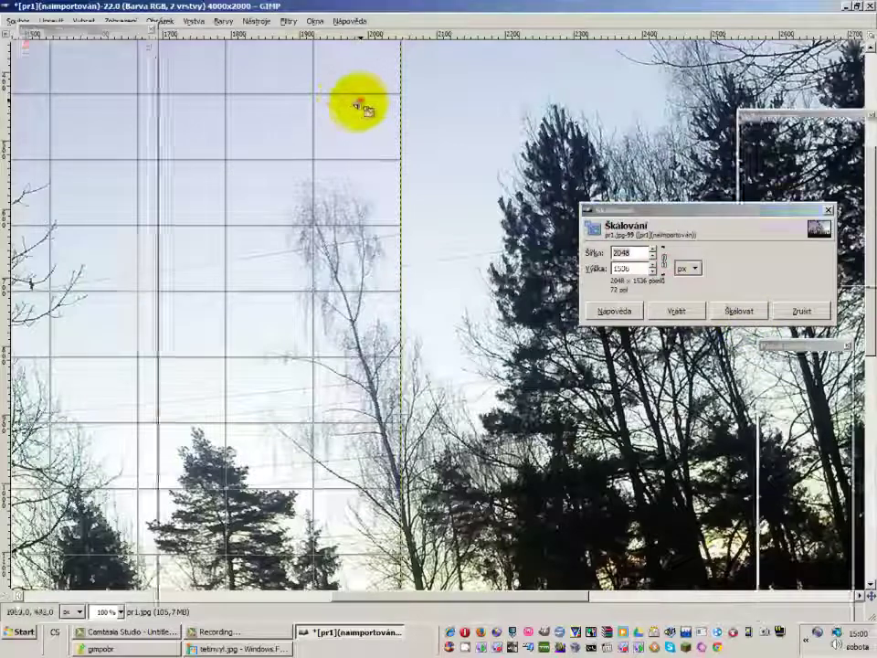
left_click_drag(358, 106, 294, 152)
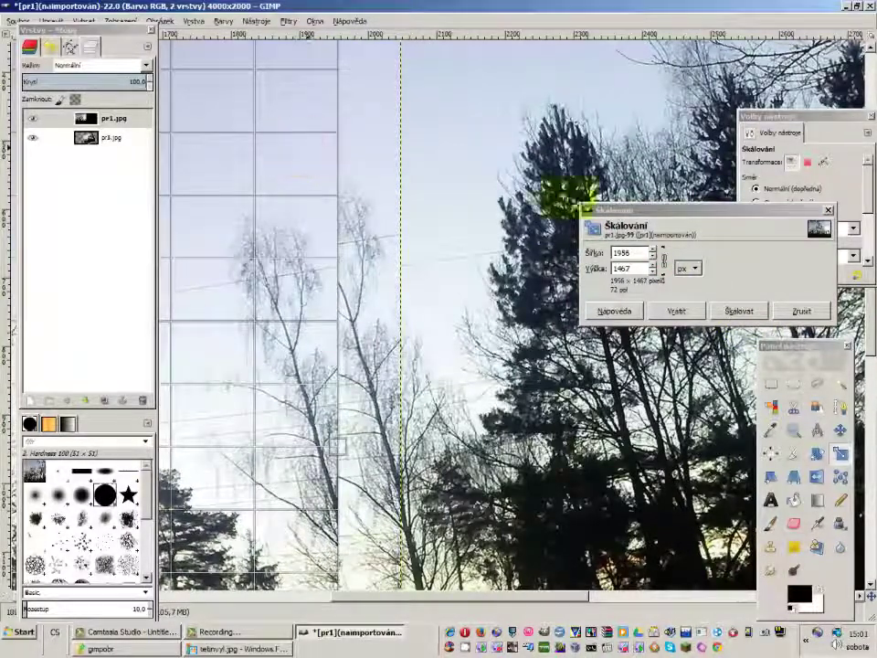
left_click(737, 312)
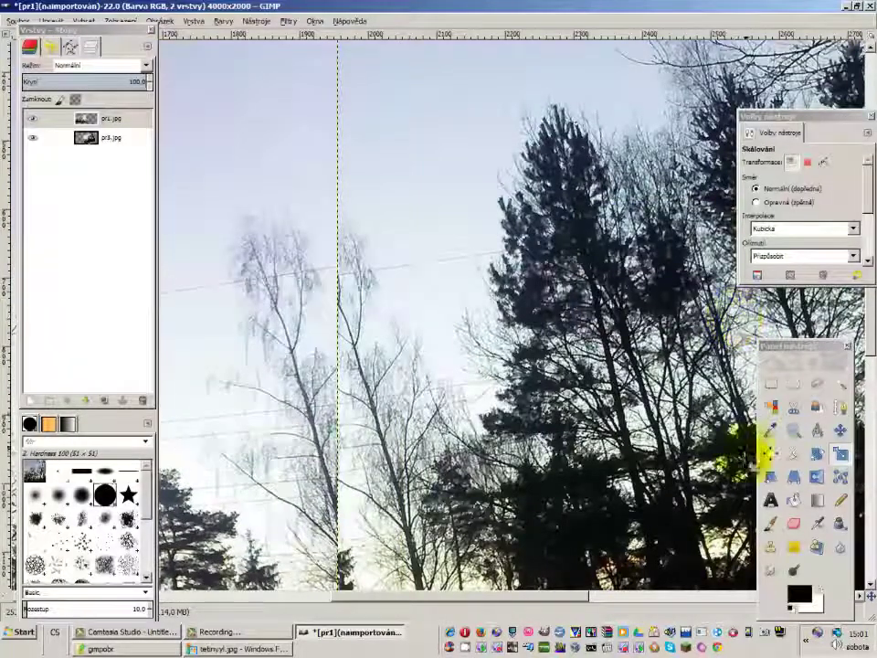
left_click(795, 433)
mouse_move(462, 403)
left_mouse_down()
mouse_move(297, 449)
mouse_move(343, 446)
mouse_move(402, 391)
mouse_move(374, 413)
mouse_move(386, 411)
left_mouse_up()
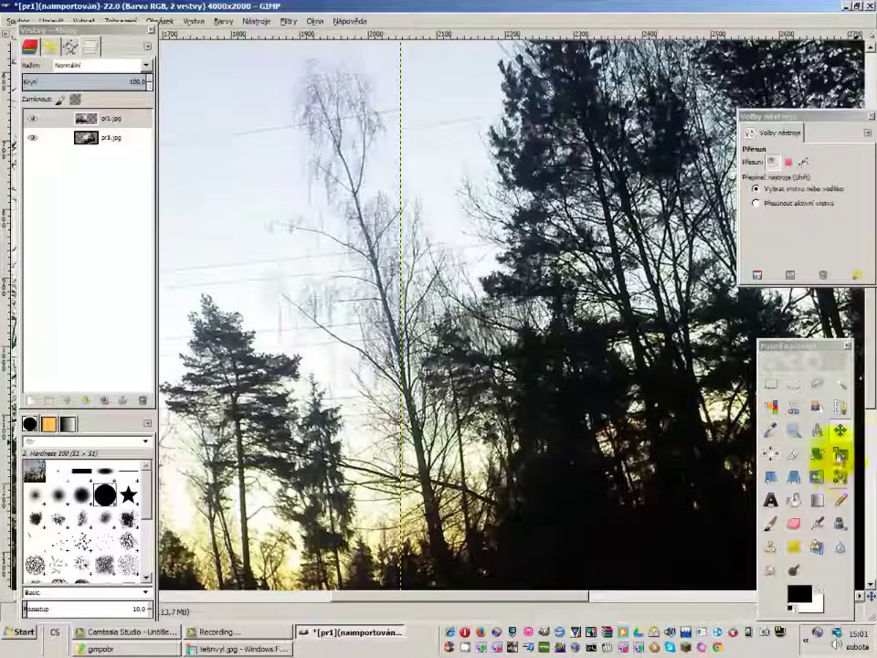
Rescale pr1.jpg to 1909×1432 and shift it right to line up the seam
left_click(839, 454)
key("Tab")
left_click_drag(264, 118, 302, 151)
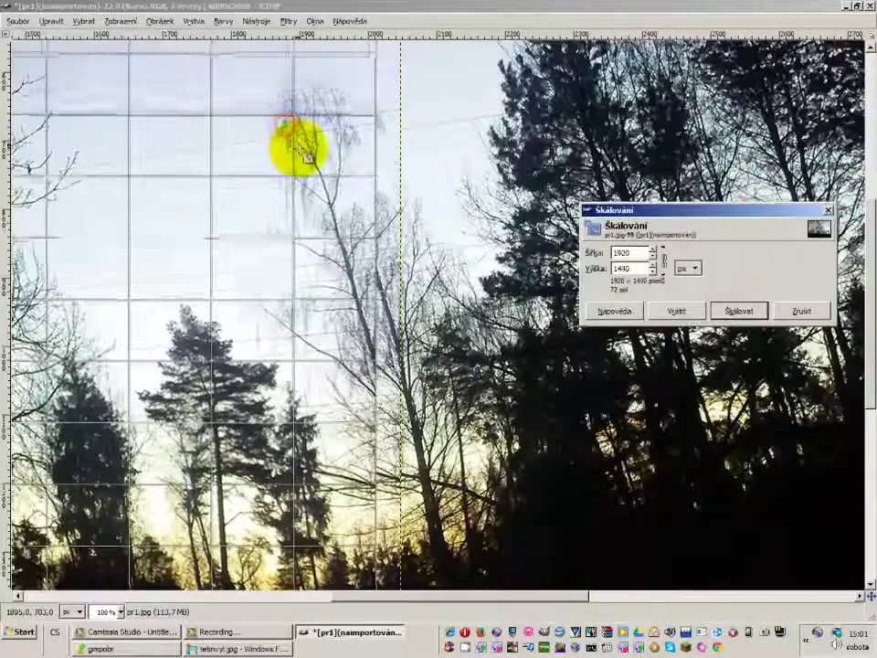
left_click(745, 311)
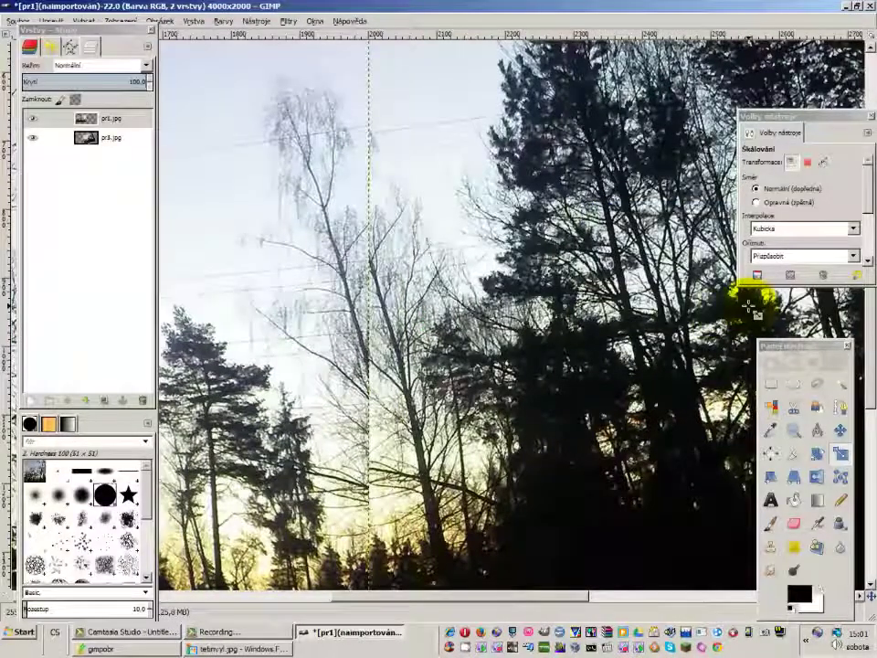
left_click(839, 429)
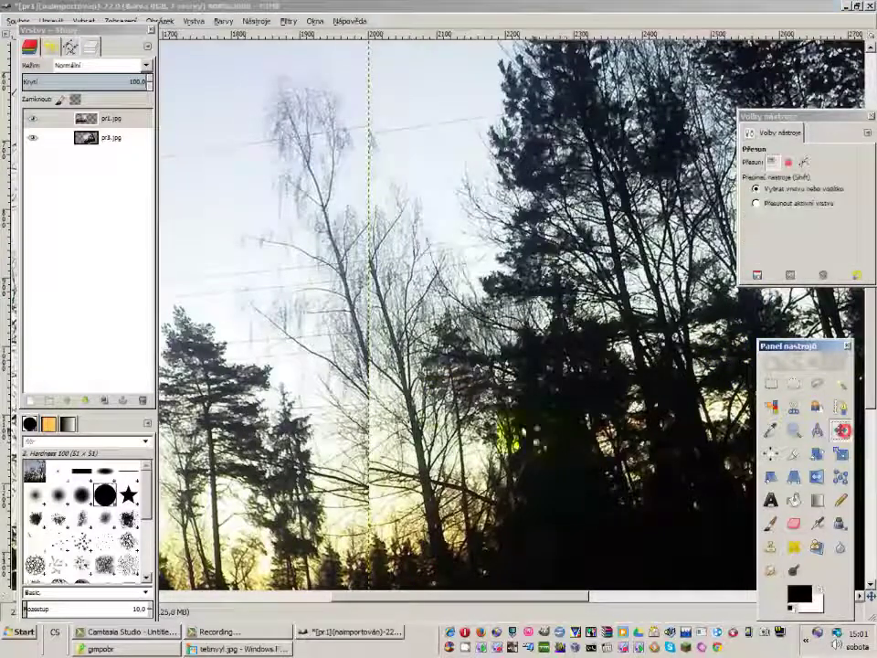
mouse_move(333, 396)
left_mouse_down()
mouse_move(369, 383)
mouse_move(361, 393)
mouse_move(358, 372)
mouse_move(363, 386)
left_mouse_up()
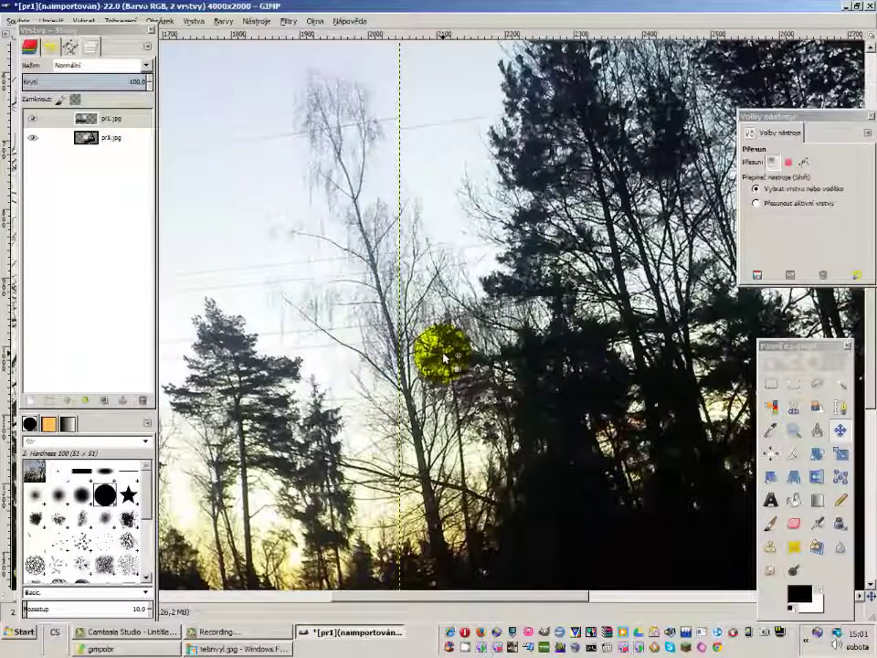
Shrink the upper photo layer to about 1899×1424
scroll(443, 356, "down", 2, "ctrl")
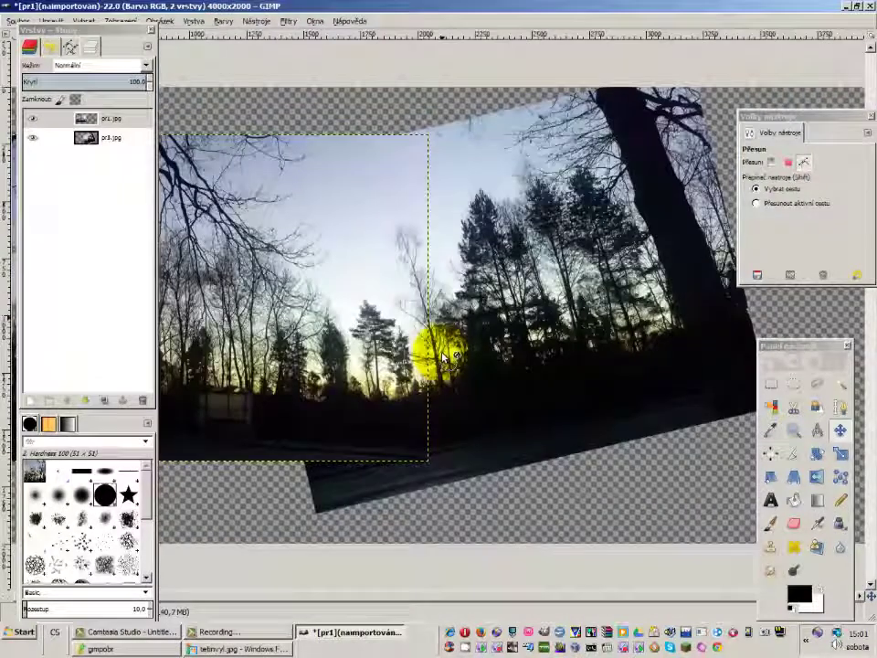
scroll(443, 357, "up", 2, "ctrl")
scroll(443, 356, "up", 1, "ctrl")
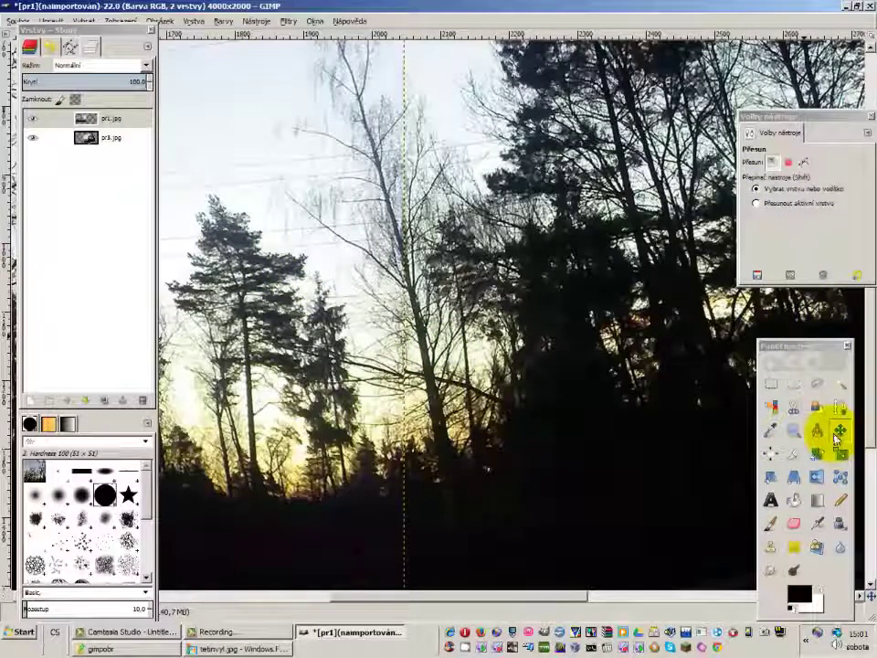
left_click(838, 454)
left_click(331, 167)
left_click_drag(331, 167, 302, 180)
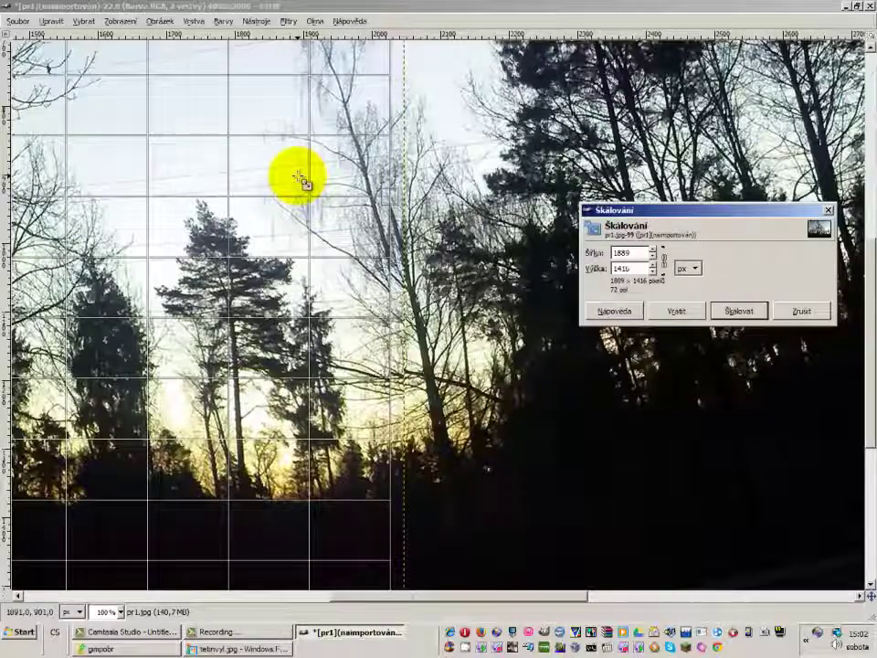
left_click(747, 310)
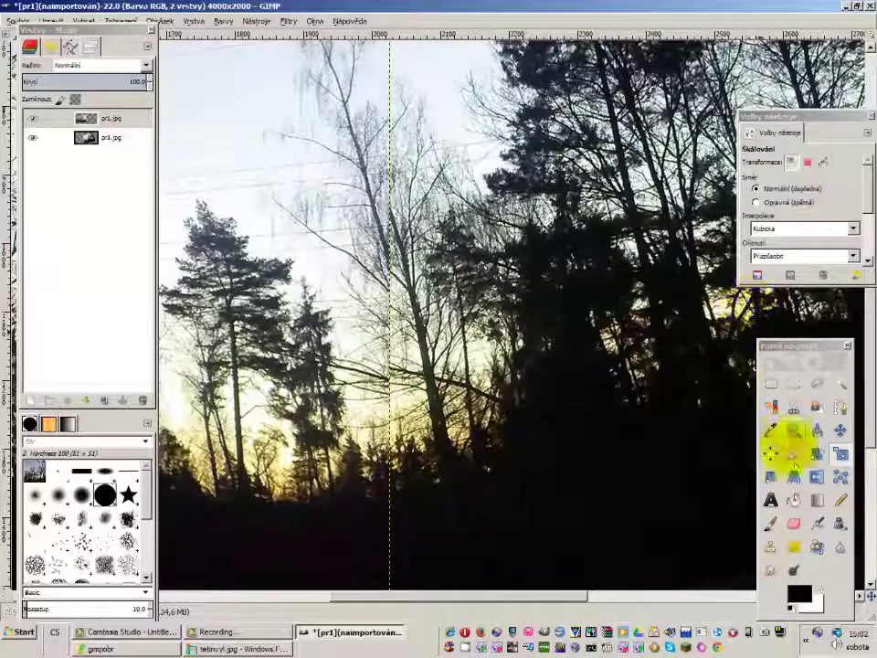
Shift the upper photo right until its edge meets the guide near 2040 px
left_click(839, 429)
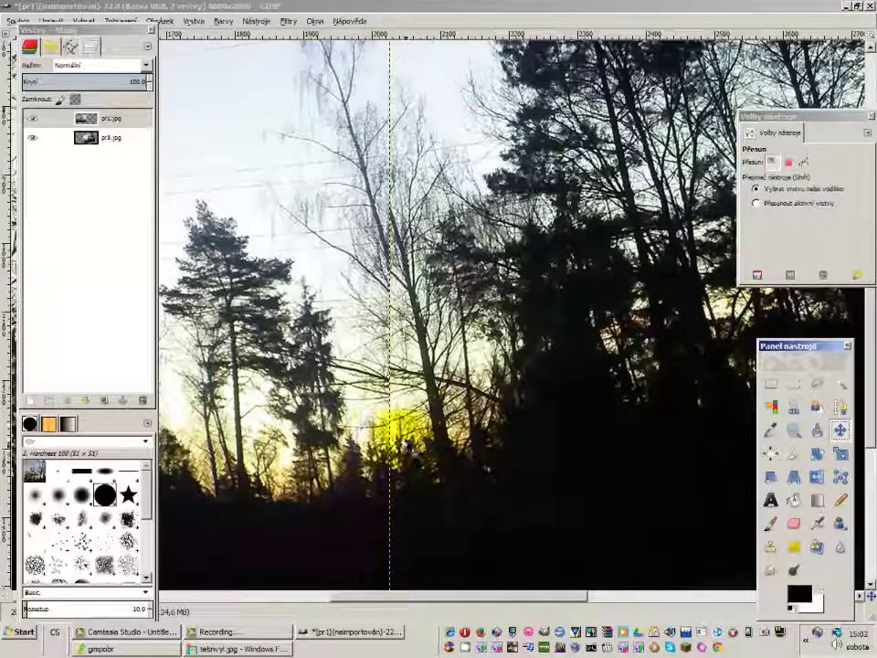
left_click_drag(381, 292, 403, 291)
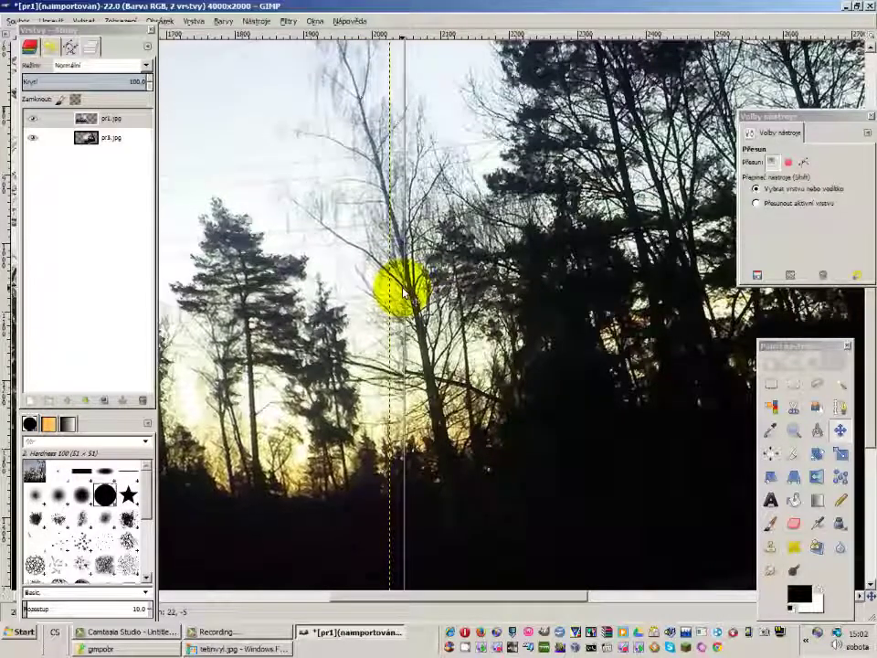
left_click_drag(403, 290, 413, 290)
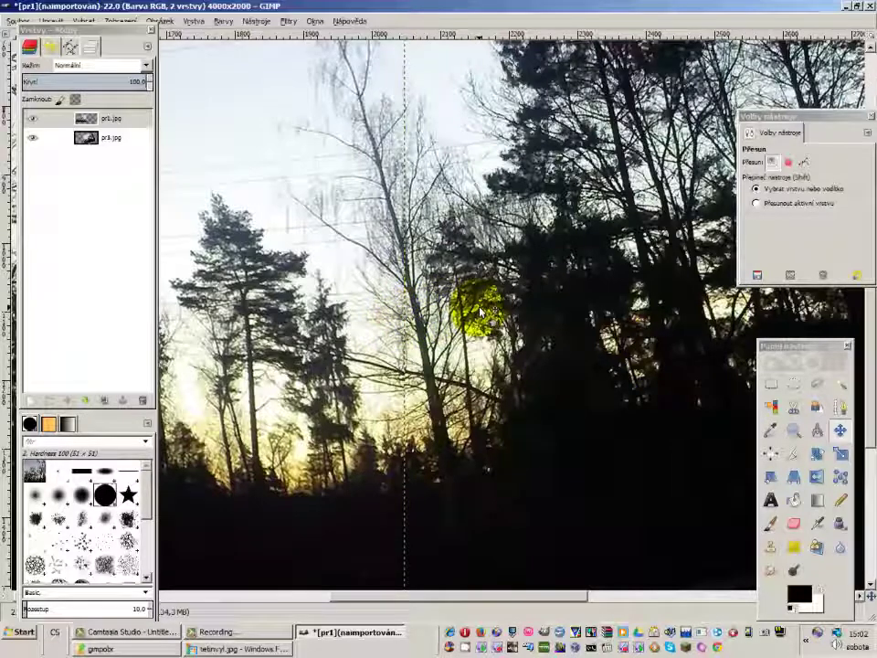
left_click_drag(430, 320, 415, 343)
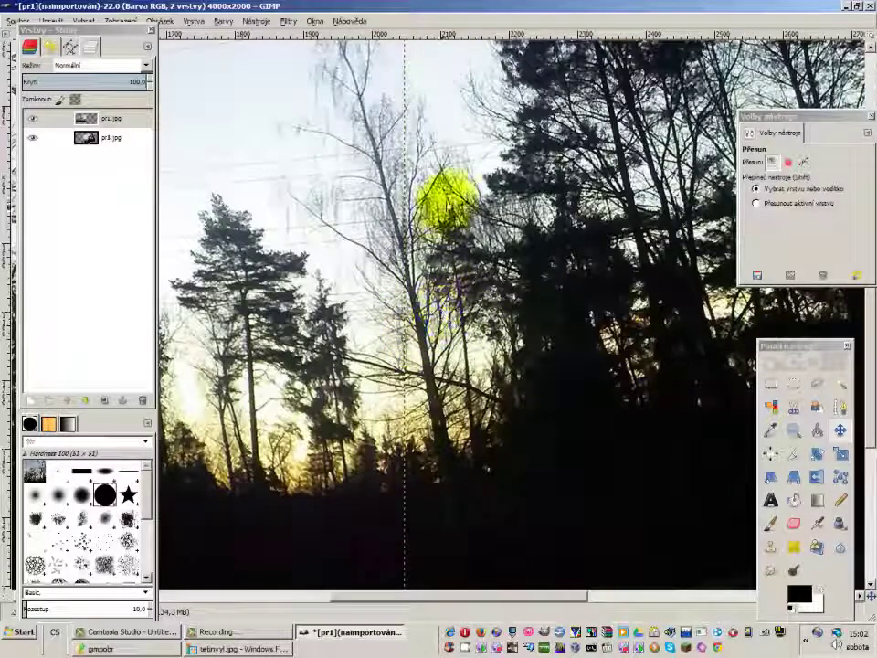
scroll(466, 237, "up", 1)
scroll(450, 290, "up", 1)
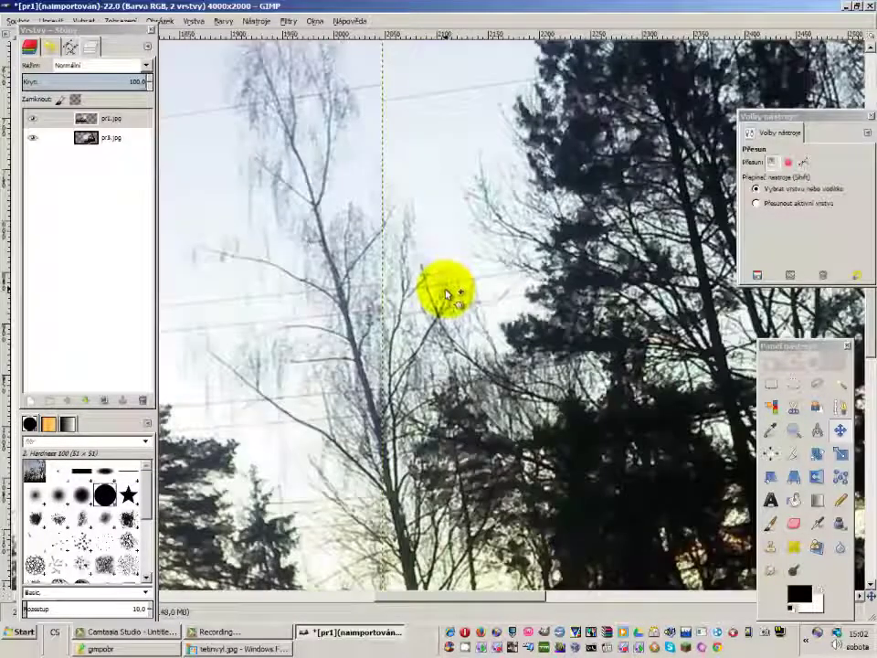
key("ctrl+z")
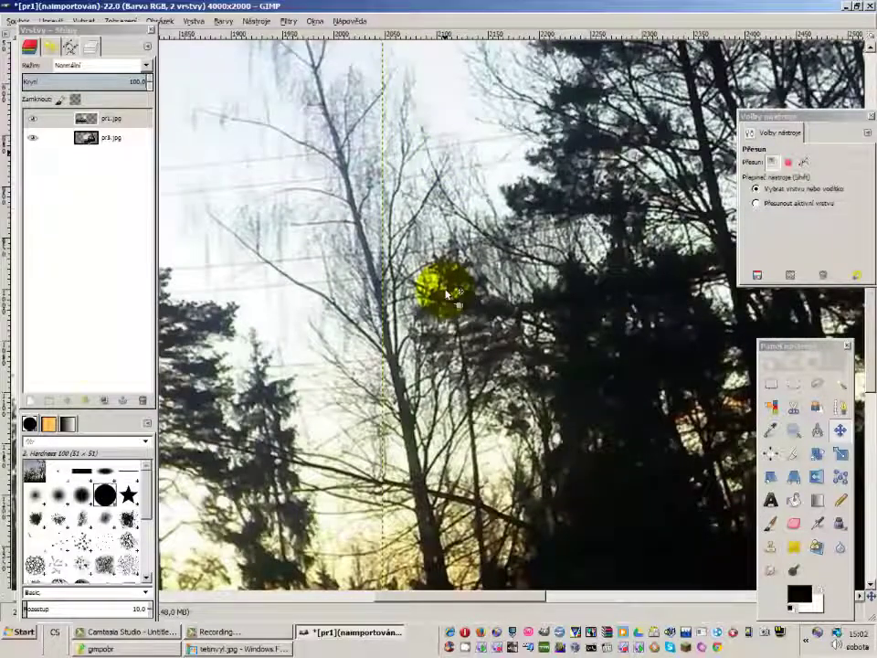
scroll(446, 293, "down", 1)
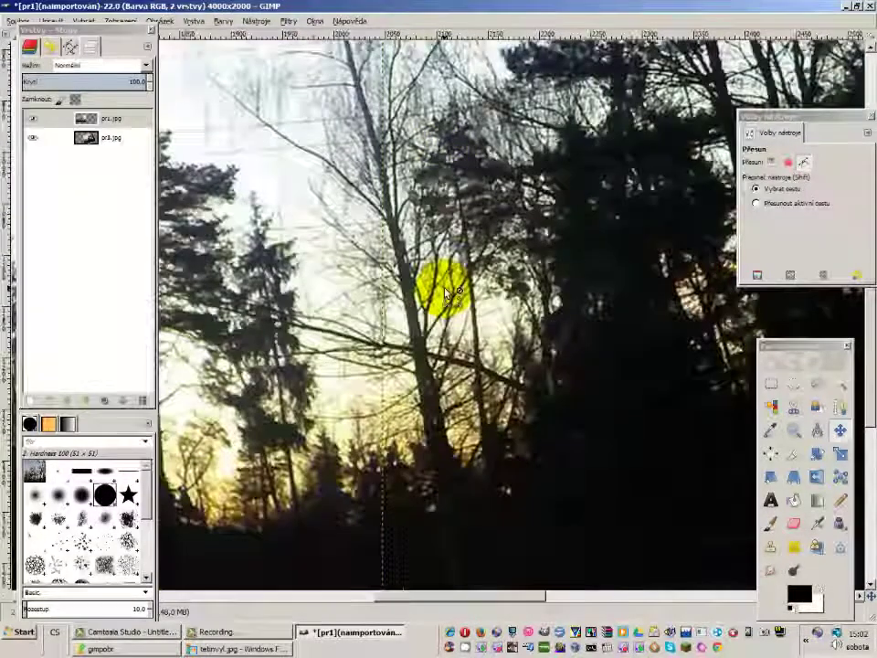
scroll(446, 292, "down", 1)
scroll(448, 291, "up", 3)
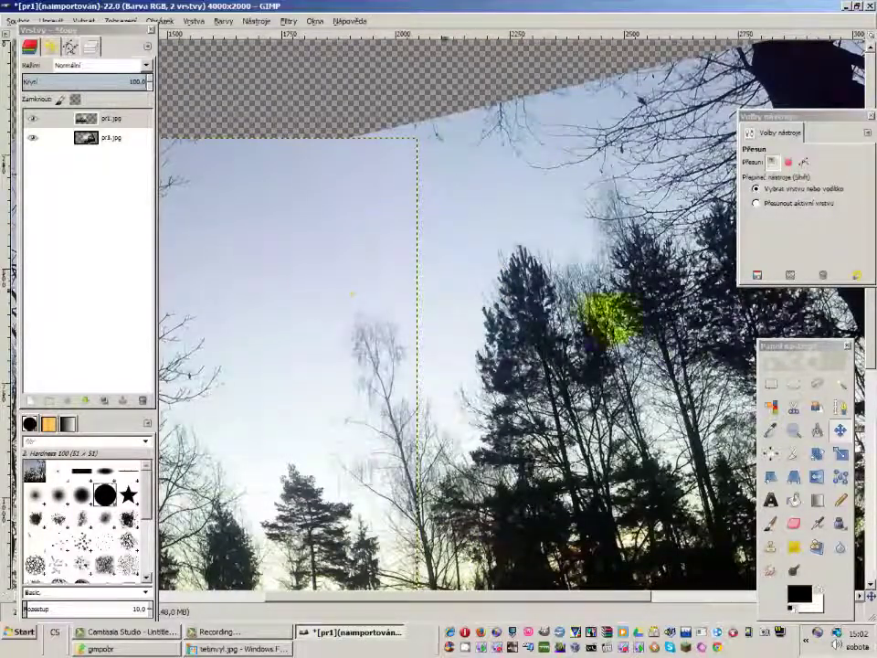
Try a perspective warp on pr1.jpg's top-right corner, then cancel it
left_click(793, 476)
scroll(397, 262, "down", 2)
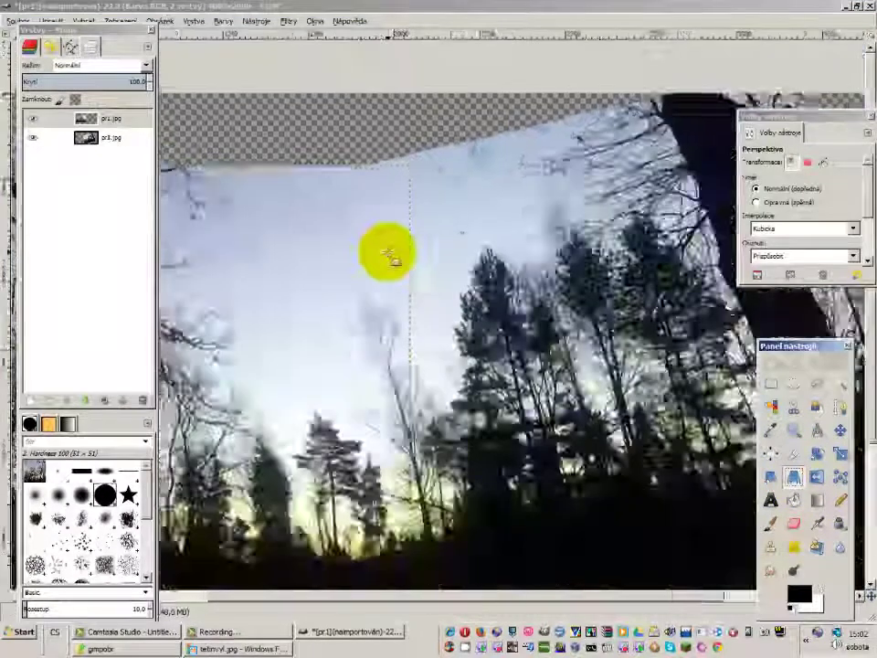
left_click_drag(103, 43, 132, 395)
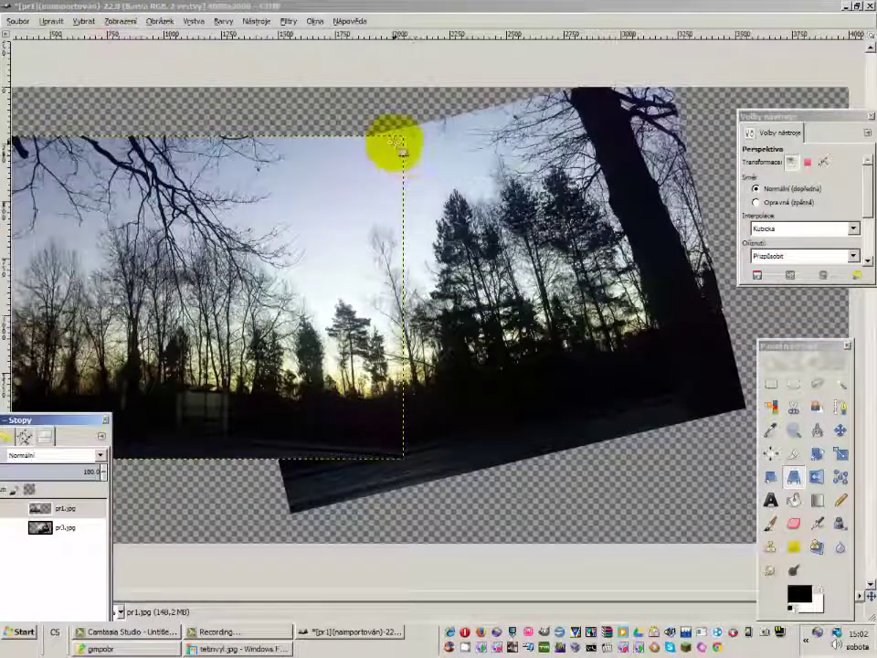
mouse_move(397, 140)
left_mouse_down()
mouse_move(379, 222)
mouse_move(338, 133)
left_mouse_up()
mouse_move(347, 237)
left_mouse_down()
mouse_move(588, 255)
mouse_move(603, 275)
mouse_move(447, 239)
mouse_move(378, 197)
mouse_move(376, 165)
left_mouse_up()
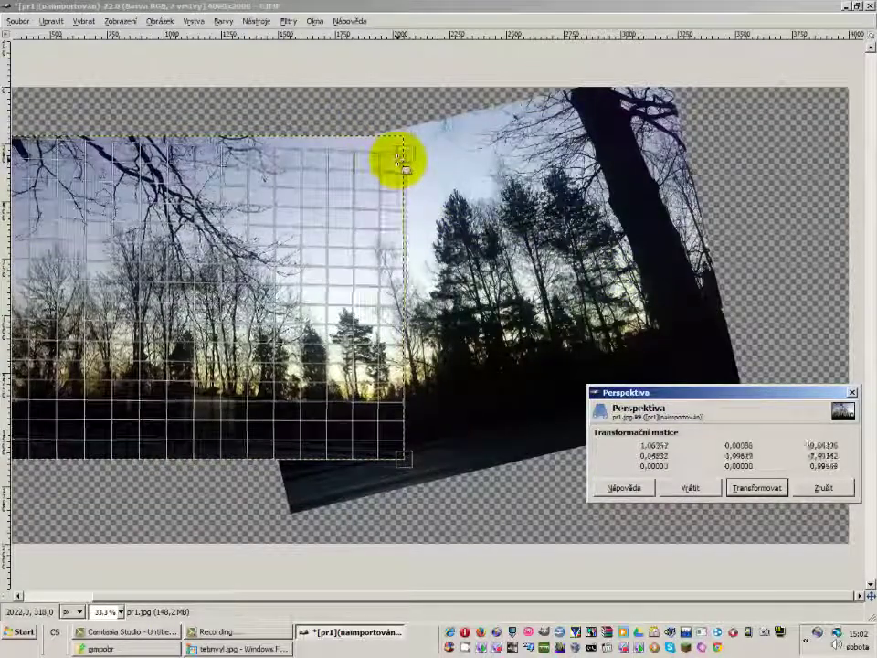
left_click(813, 487)
Pull pr1.jpg's top-right and bottom-right perspective corners to match the sky and seam
scroll(417, 224, "up", 1)
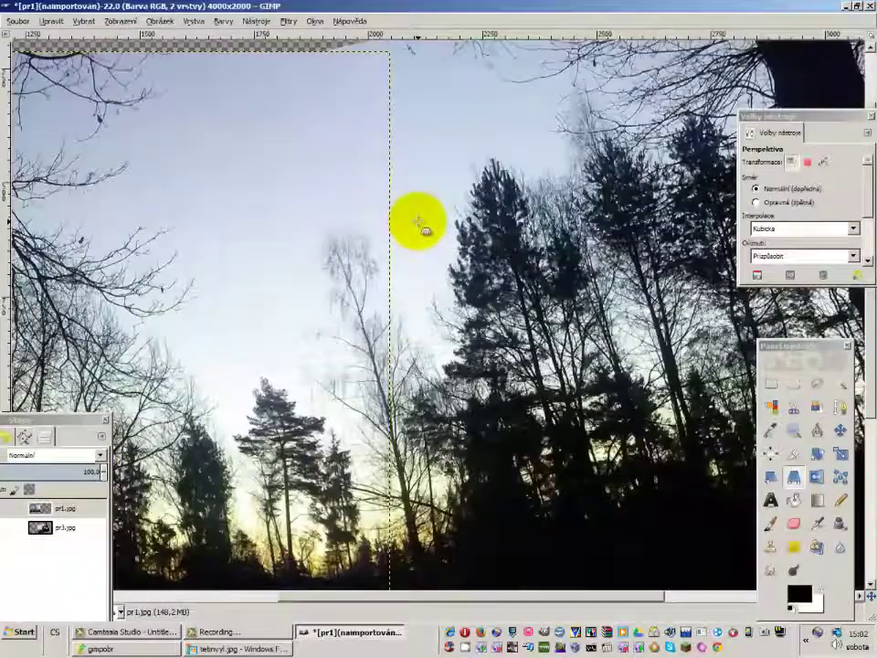
scroll(379, 174, "up", 2)
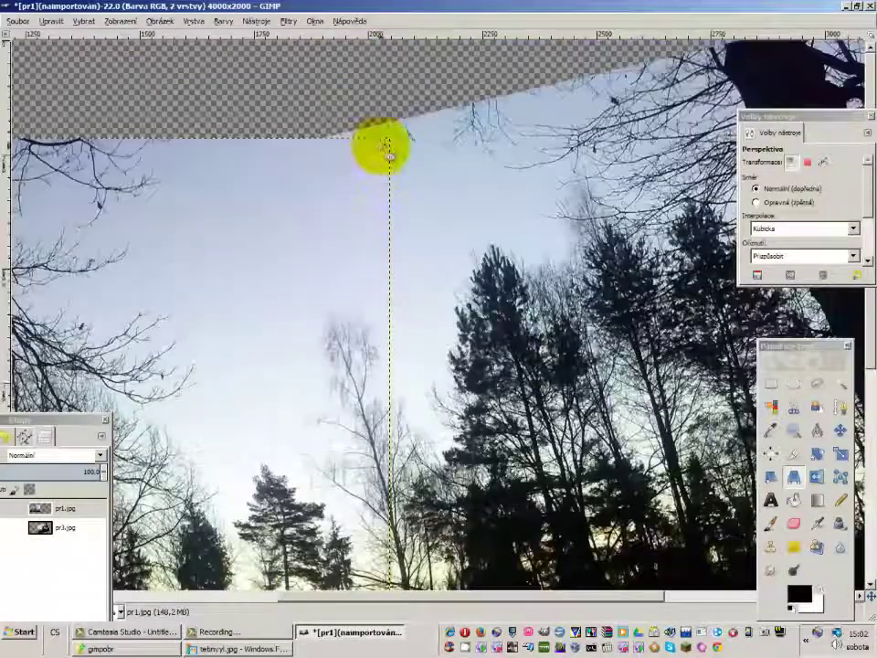
left_click(385, 150)
left_click_drag(386, 149, 390, 156)
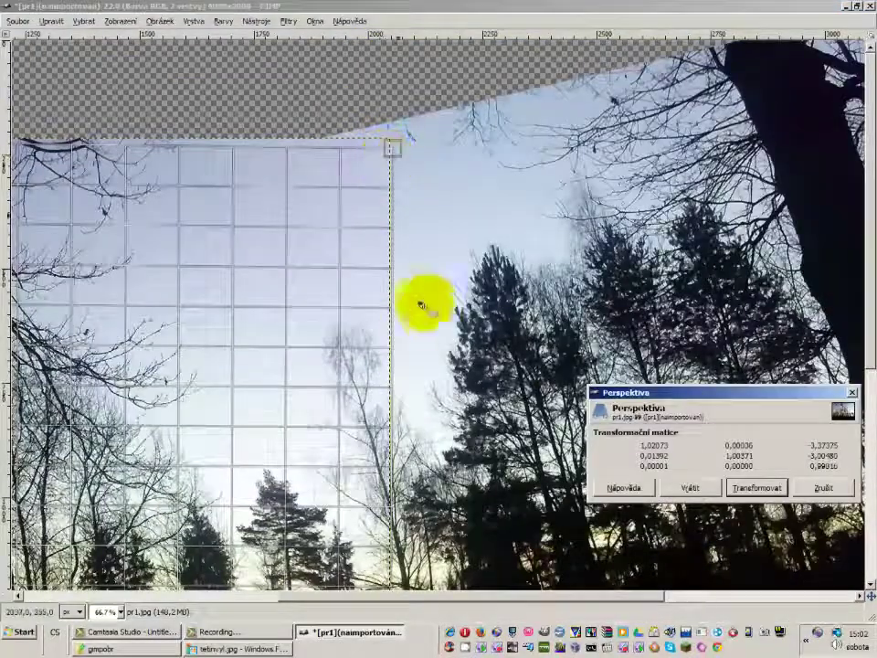
scroll(424, 306, "down", 3)
left_click_drag(384, 566, 362, 504)
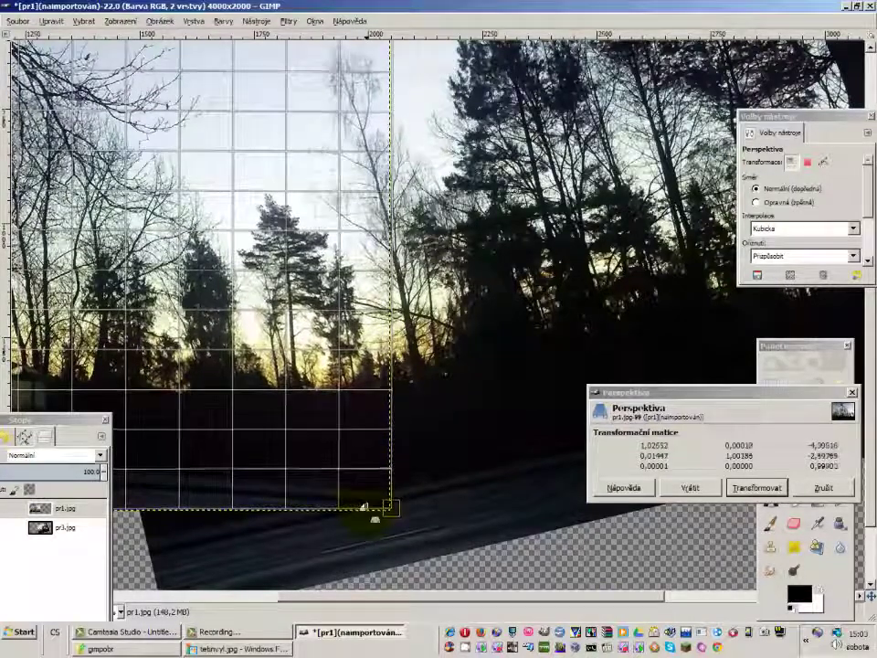
scroll(436, 451, "up", 1, "ctrl")
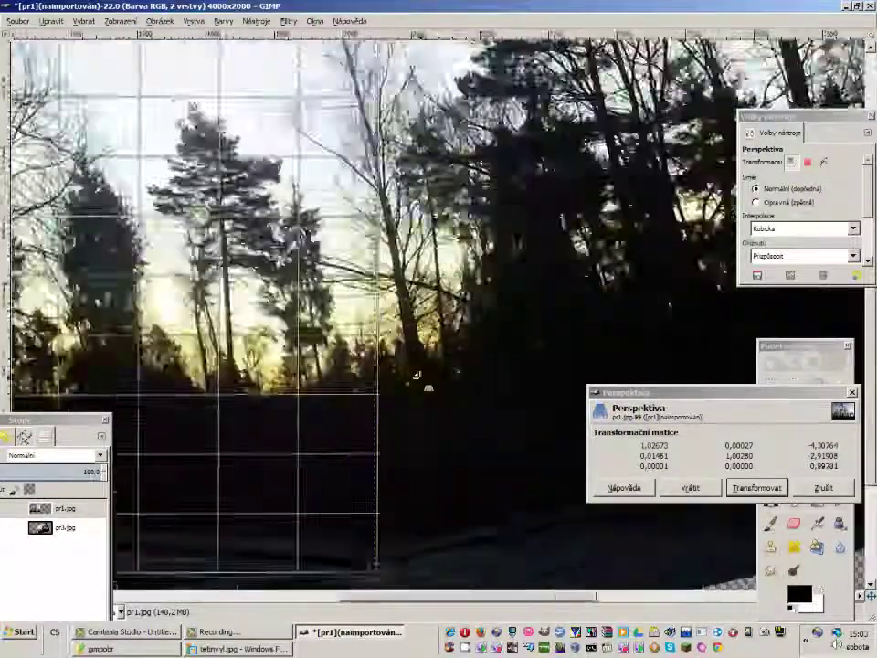
scroll(437, 450, "up", 1, "ctrl")
left_click_drag(348, 536, 352, 529)
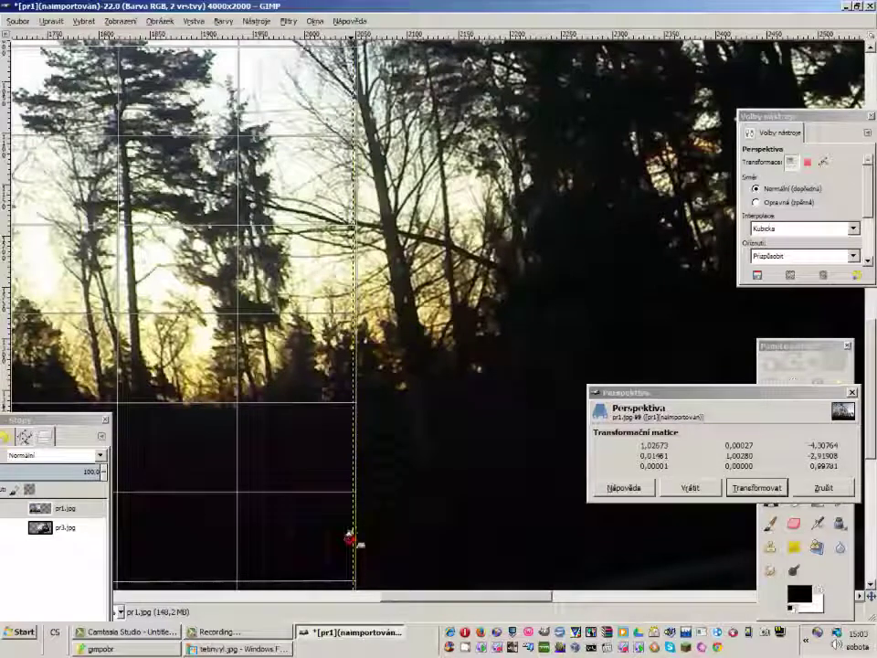
Fine-tune the warp so the trunks meet at the seam, and apply it
scroll(392, 353, "up", 3)
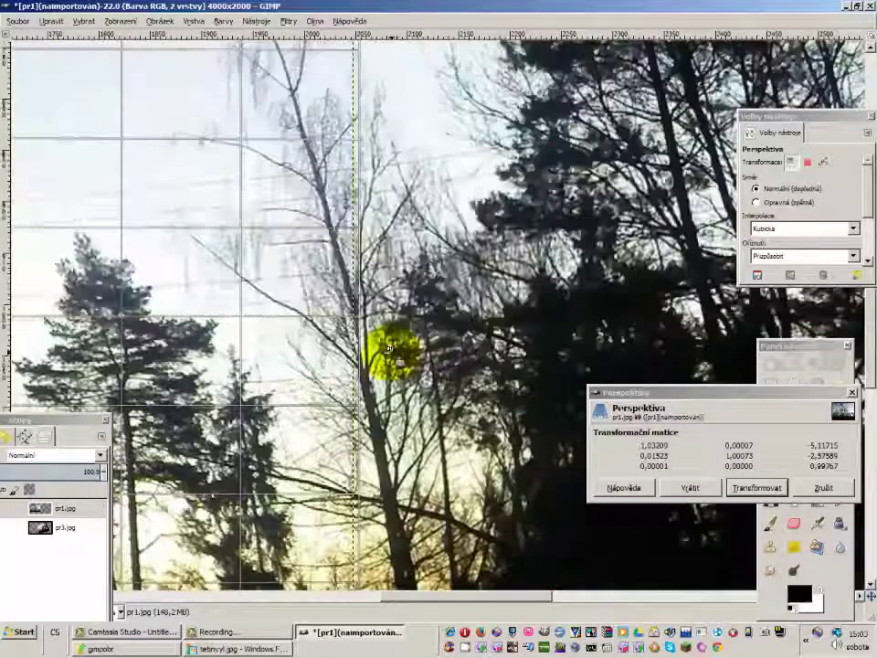
scroll(392, 353, "up", 3)
left_click_drag(341, 189, 340, 195)
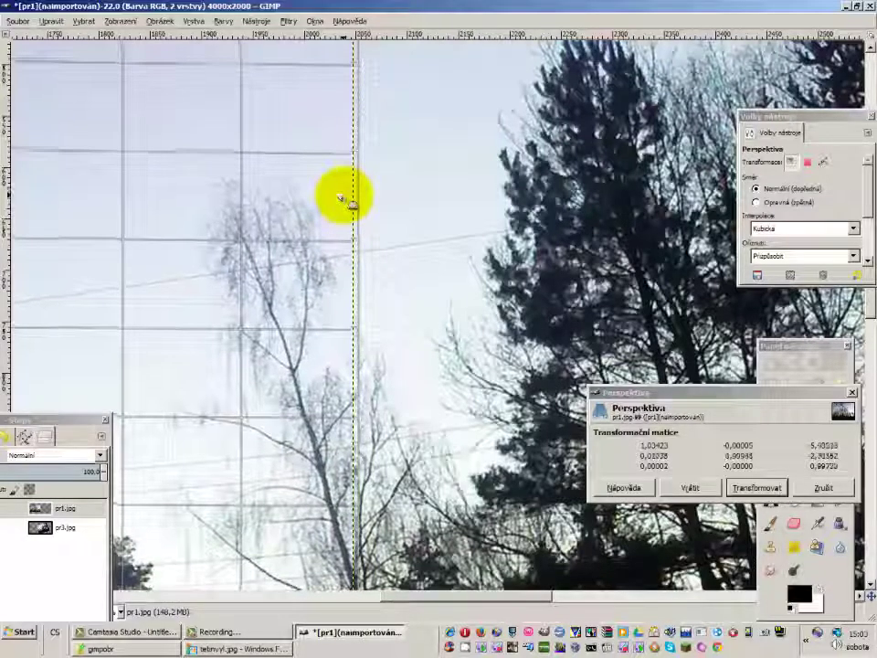
left_click_drag(340, 195, 340, 197)
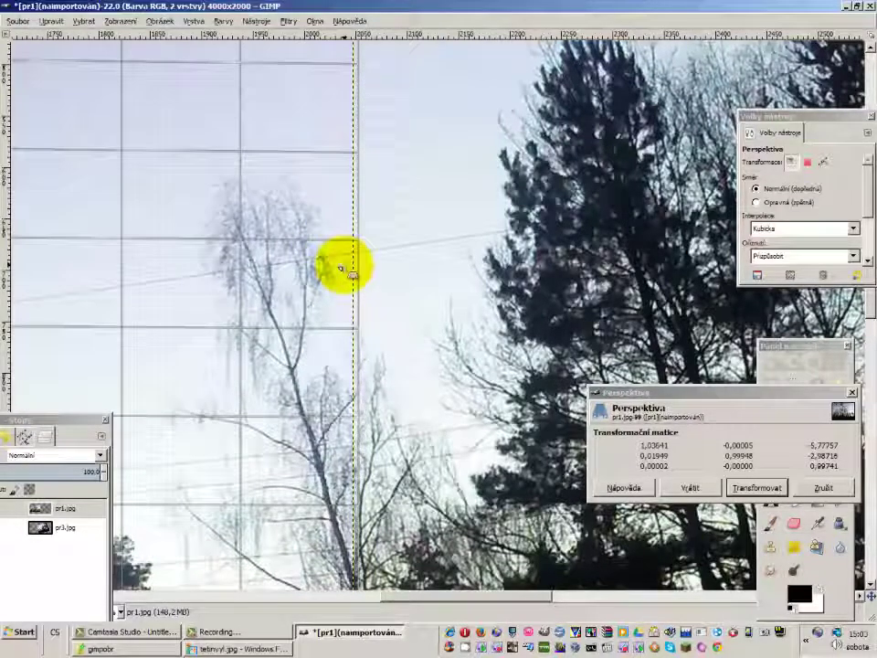
scroll(332, 276, "down", 2)
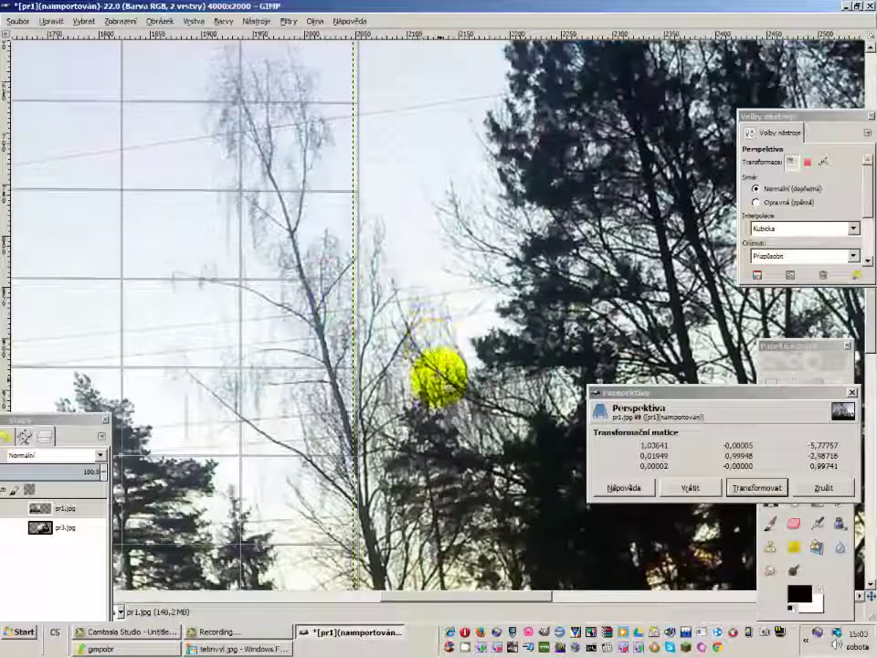
scroll(437, 372, "down", 5)
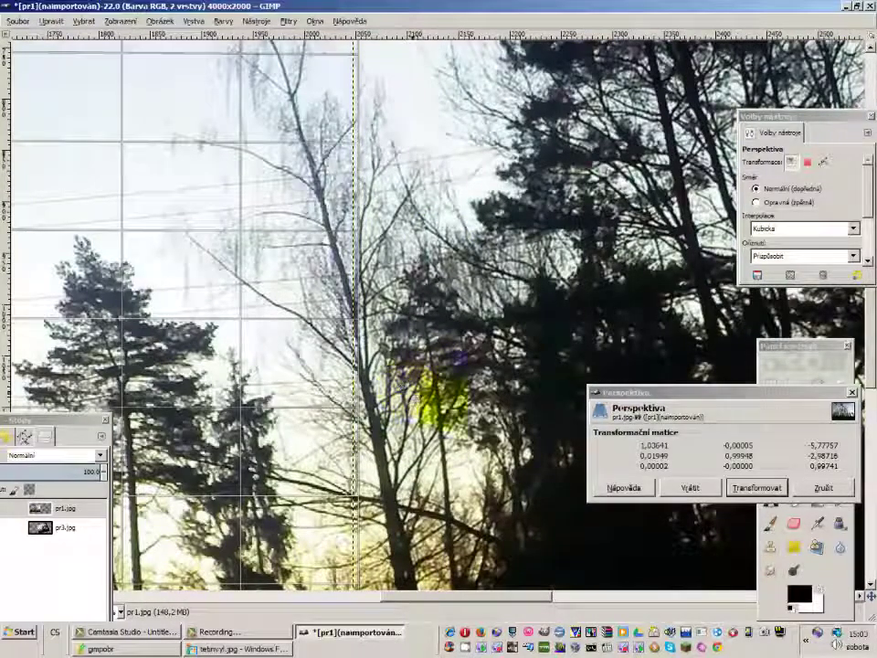
left_click(760, 487)
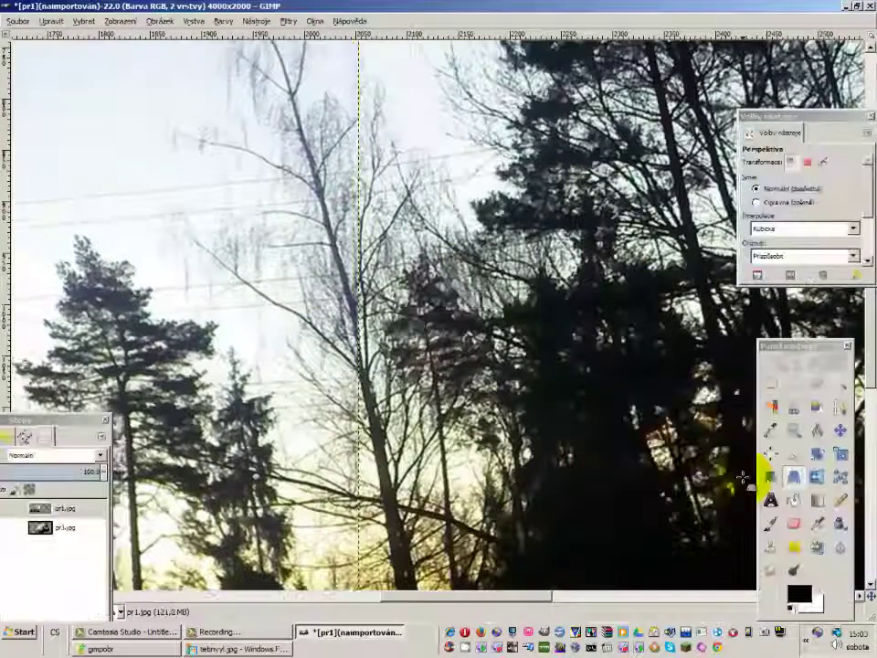
Reposition the warped upper photo up and right to check alignment
left_click(840, 430)
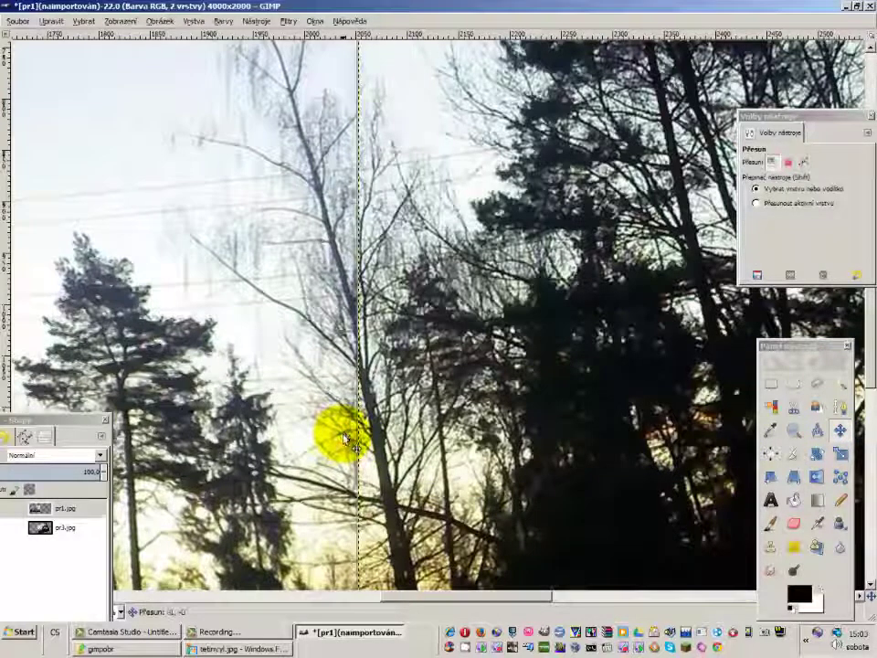
left_click_drag(345, 441, 345, 442)
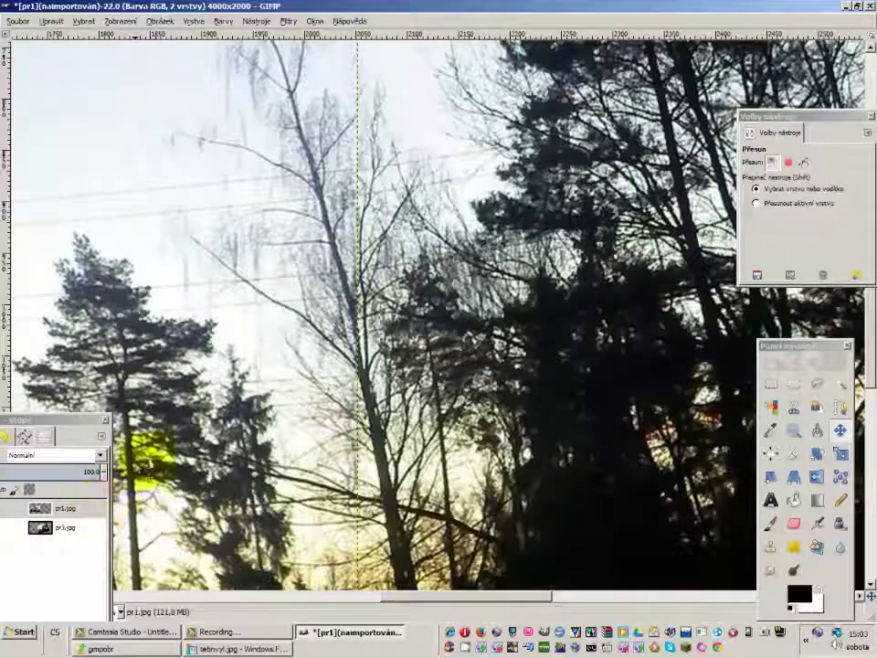
left_click_drag(137, 454, 284, 473)
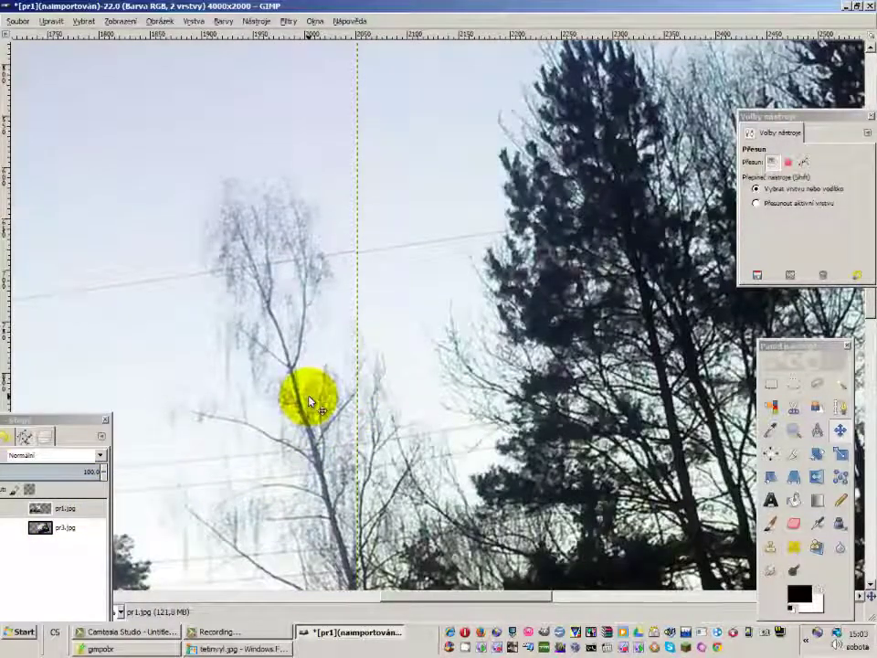
left_click_drag(157, 444, 469, 258)
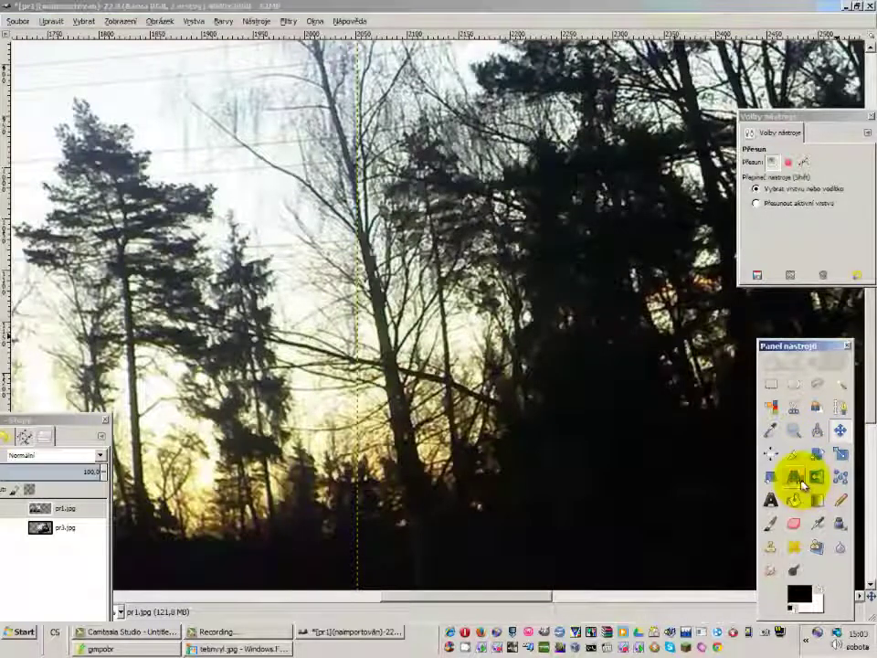
Apply another slight perspective warp to pr1.jpg so the trees align
left_click(795, 475)
left_click(325, 562)
key("Tab")
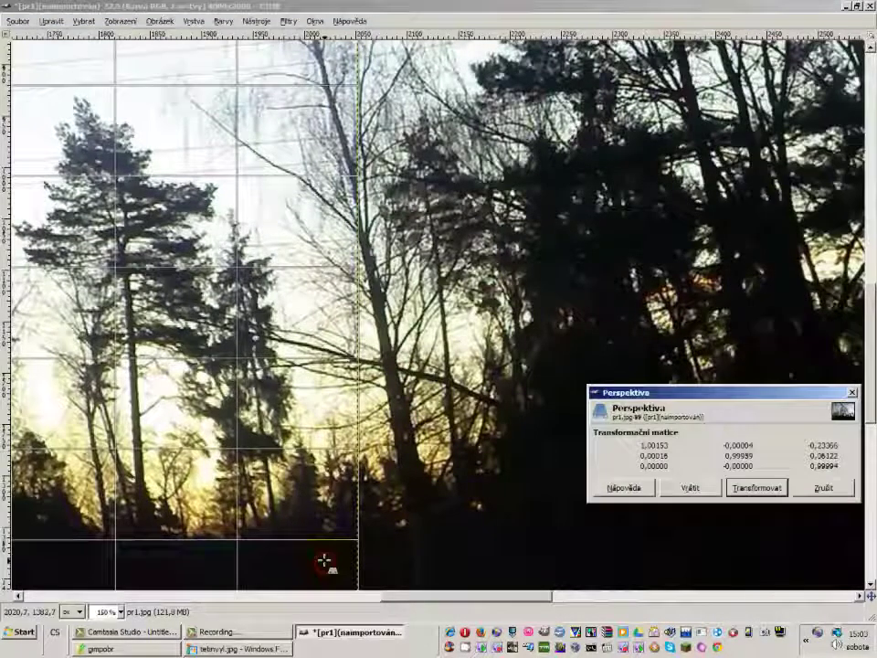
left_click_drag(325, 561, 324, 562)
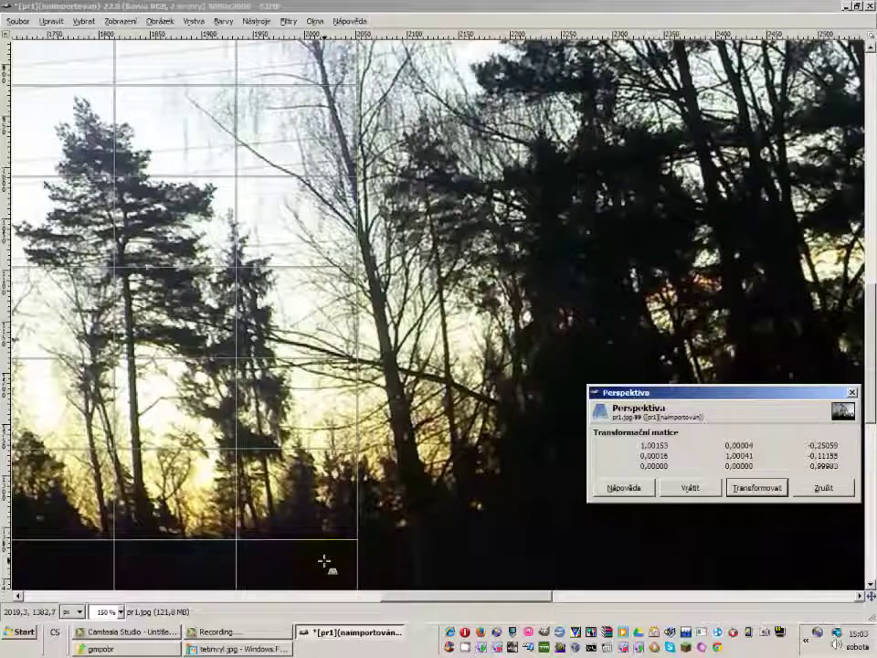
left_click_drag(325, 562, 325, 559)
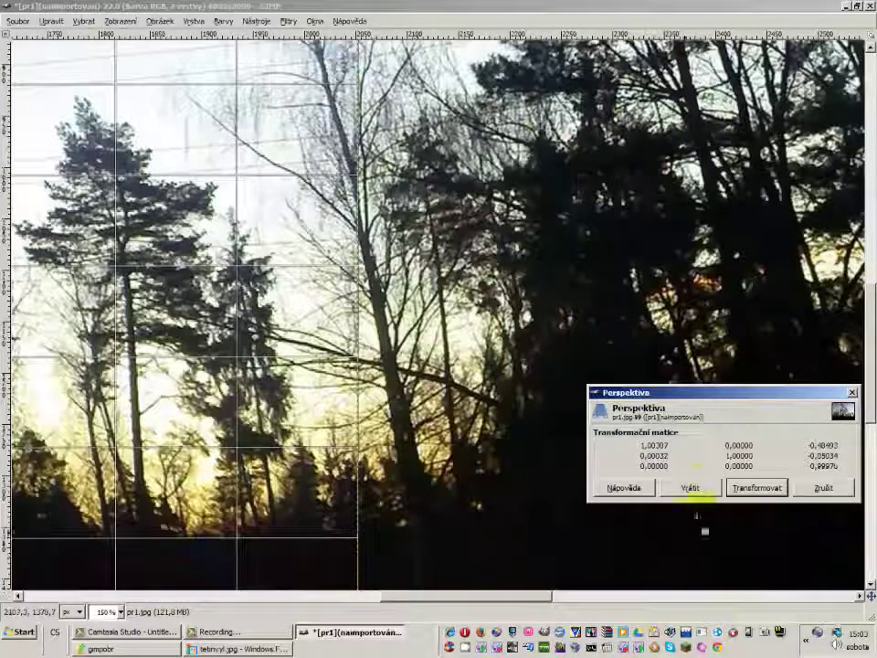
left_click(742, 486)
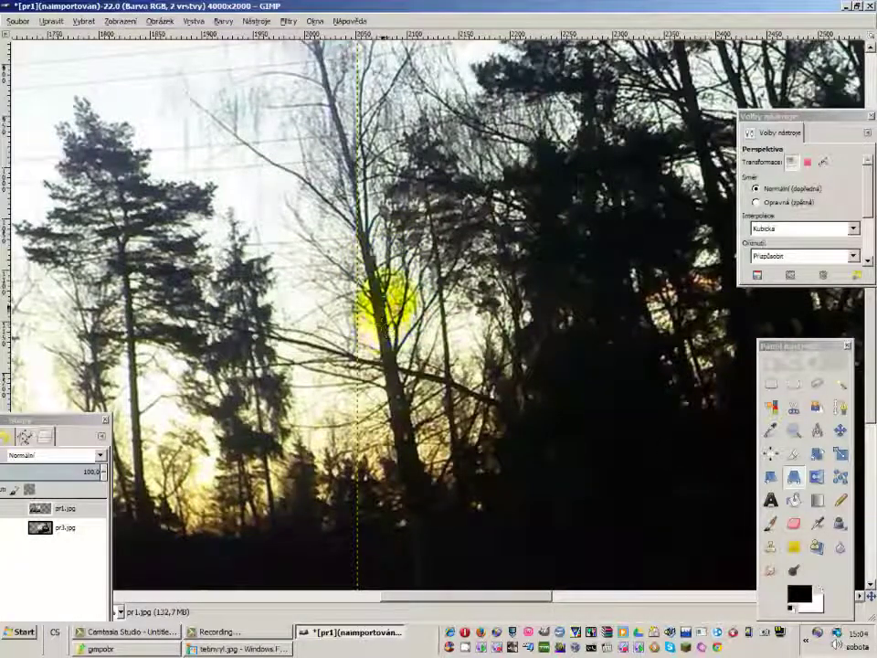
Nudge pr1.jpg slightly left, then apply one more perspective transform at the seam
left_click(839, 428)
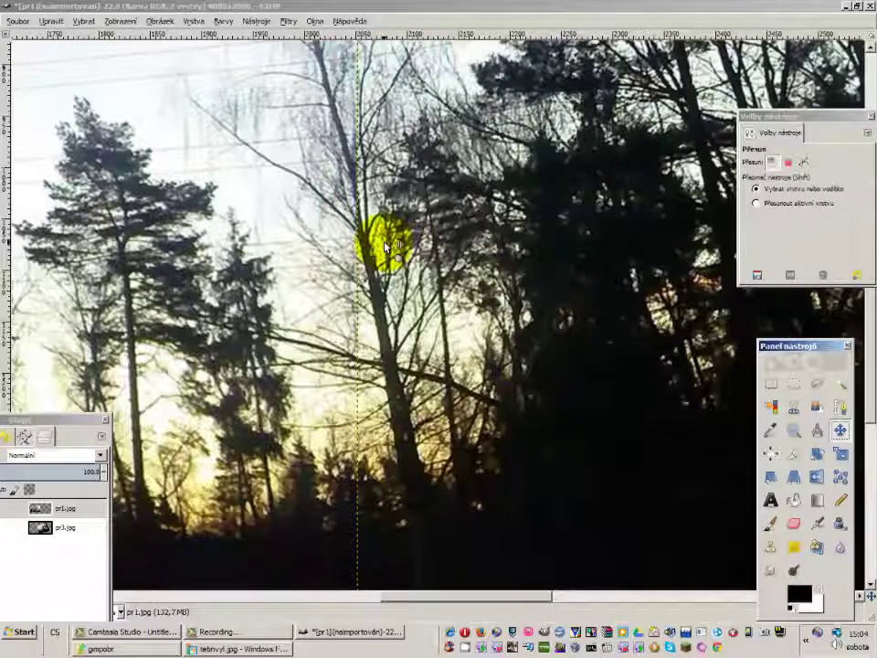
left_click_drag(359, 248, 307, 250)
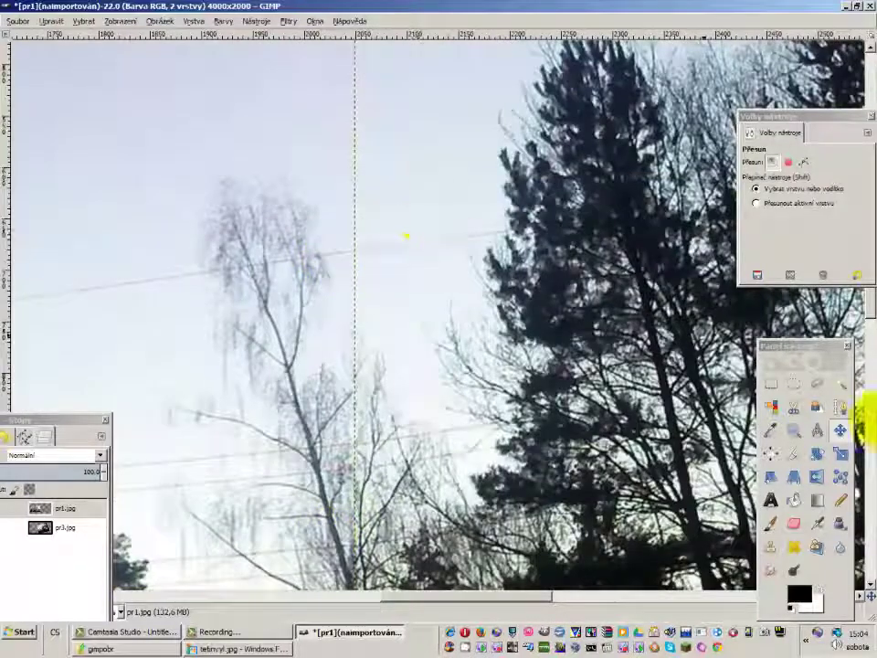
left_click(796, 474)
left_click(348, 142)
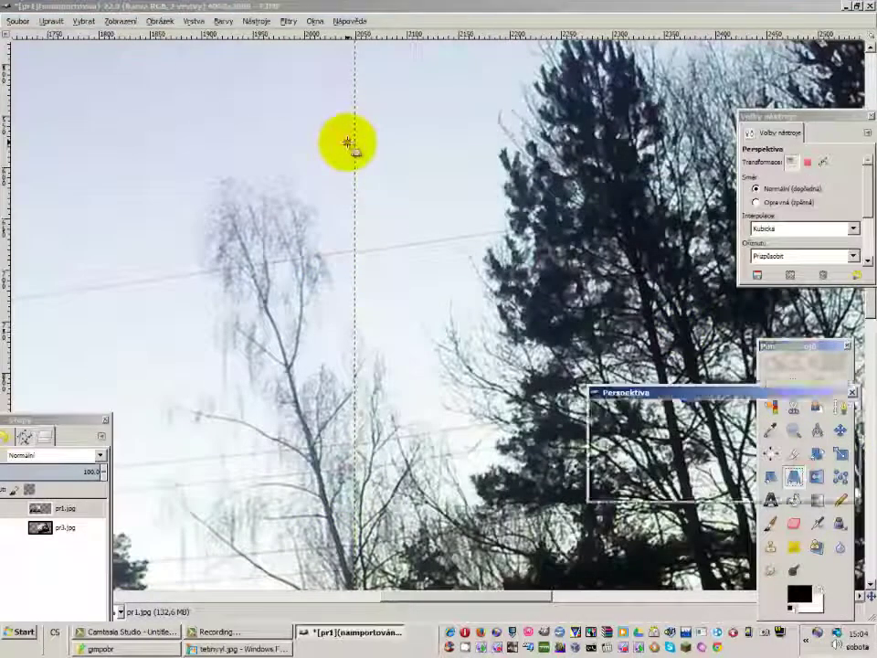
left_click(761, 488)
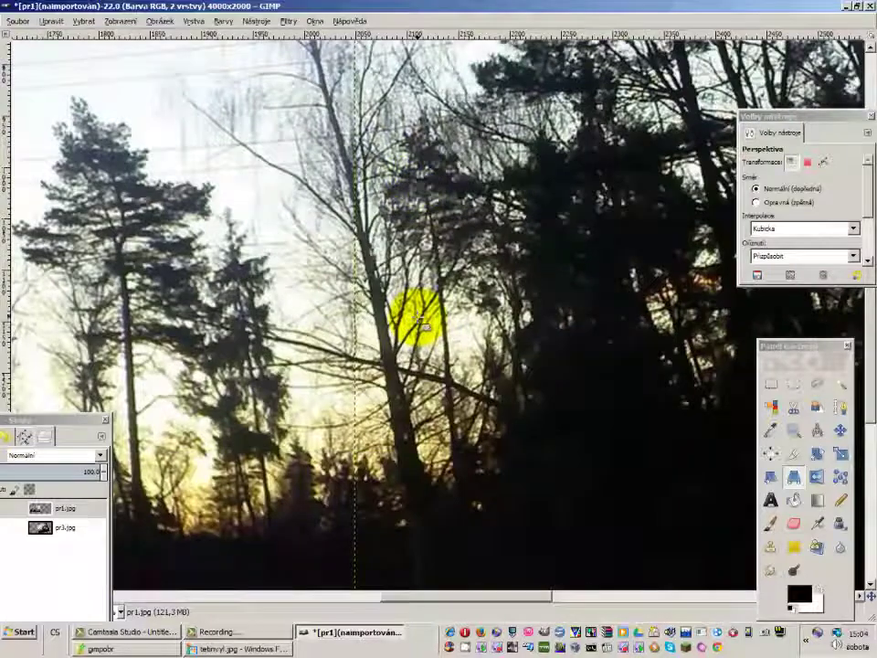
Make pr3.jpg the active layer, then tuck the Layers dock away
scroll(419, 317, "down", 3)
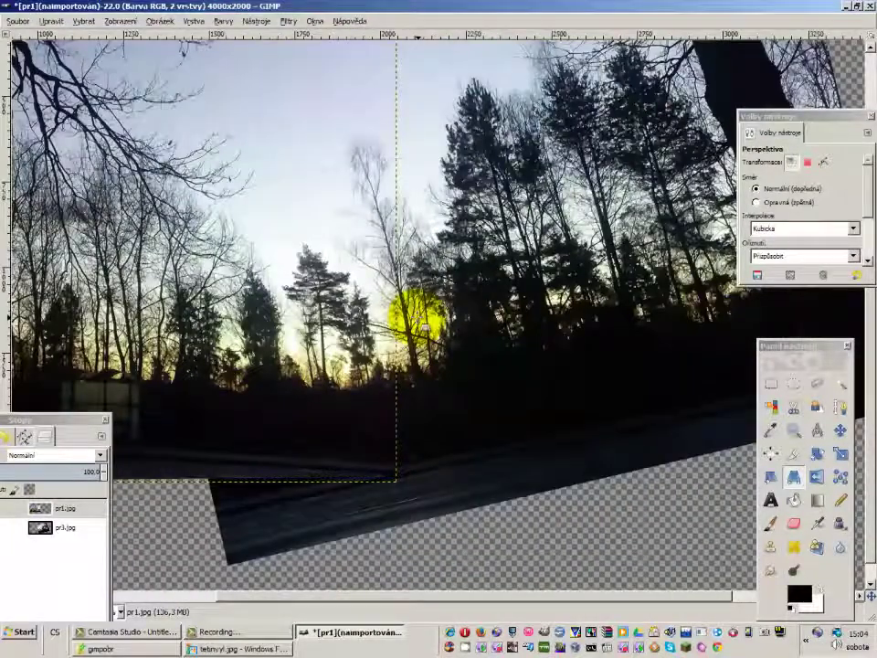
scroll(418, 317, "down", 2)
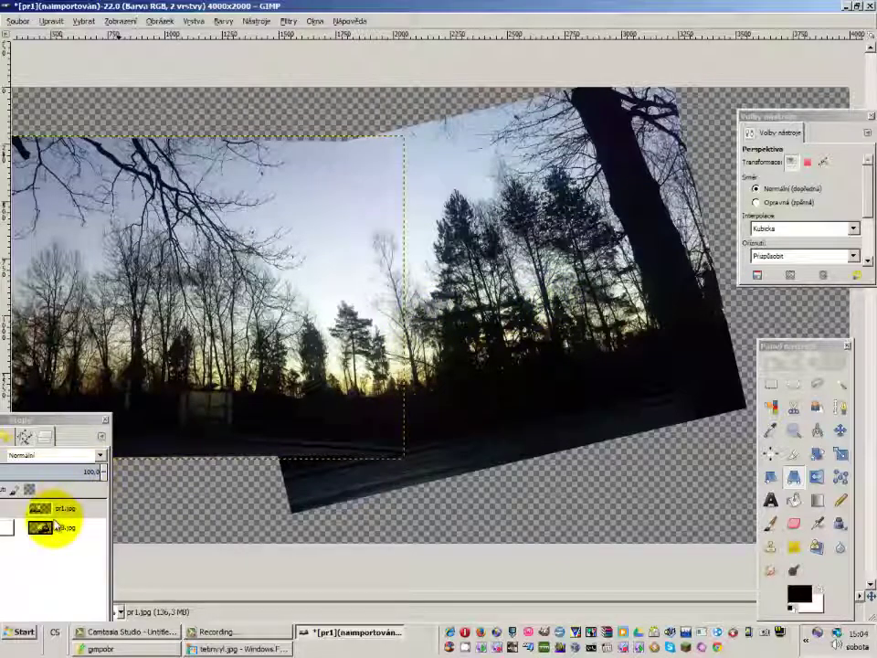
left_click_drag(75, 448, 174, 361)
left_click(148, 435)
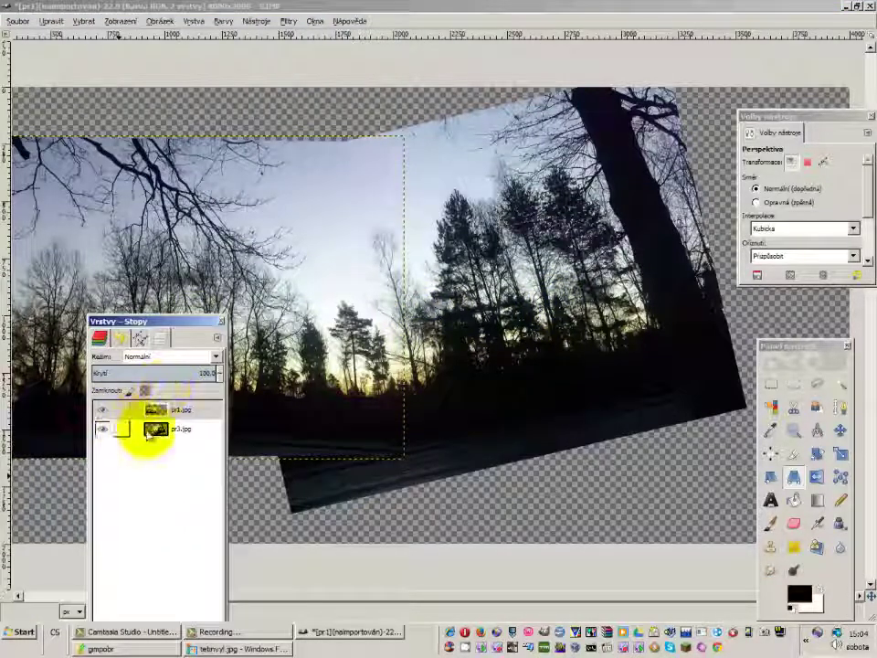
scroll(562, 302, "up", 1)
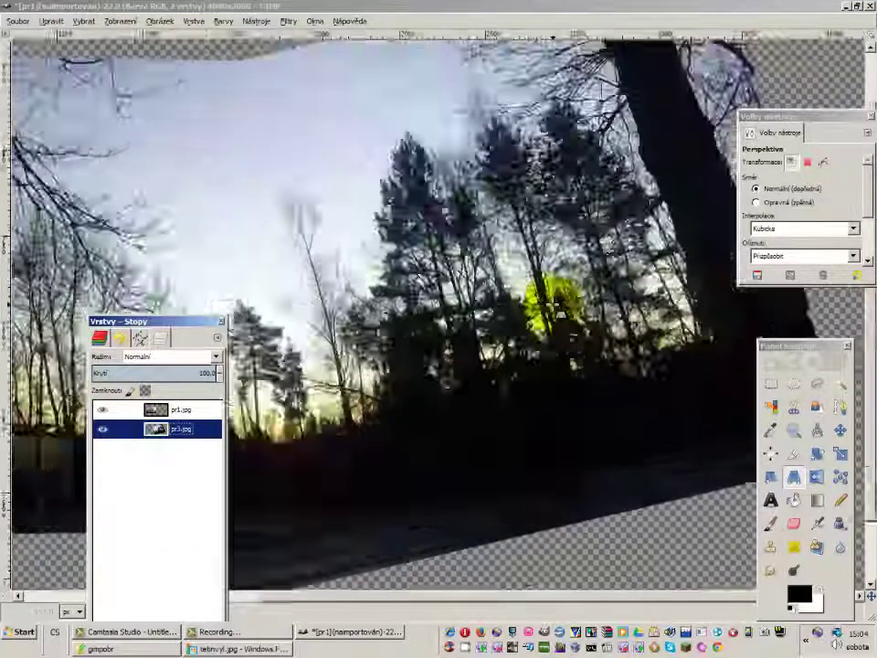
scroll(559, 304, "up", 1)
left_click_drag(176, 321, 11, 321)
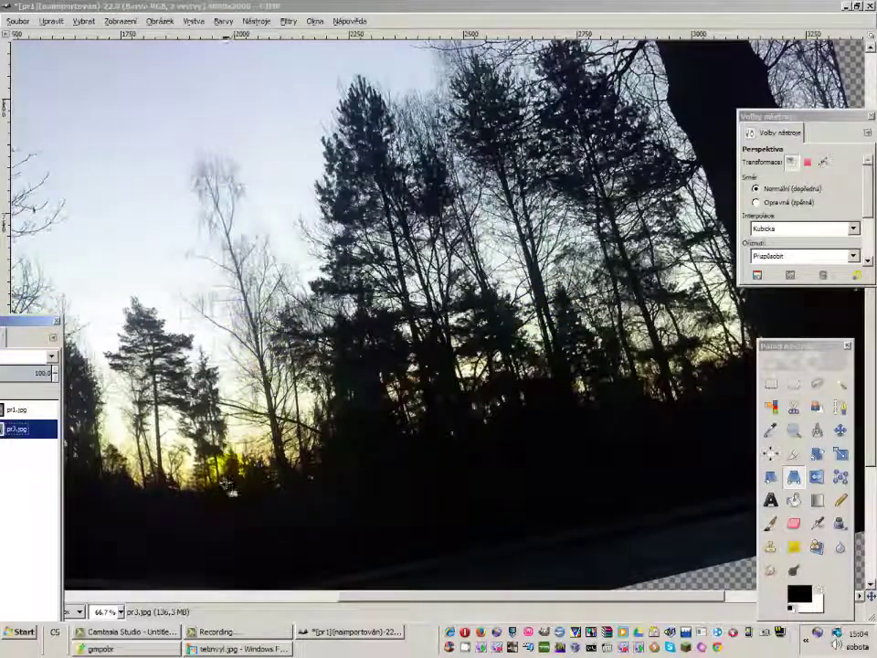
Pan and zoom around the canvas to review how both photos overlap
mouse_move(372, 596)
left_mouse_down()
mouse_move(460, 596)
mouse_move(412, 596)
left_mouse_up()
scroll(454, 470, "down", 5)
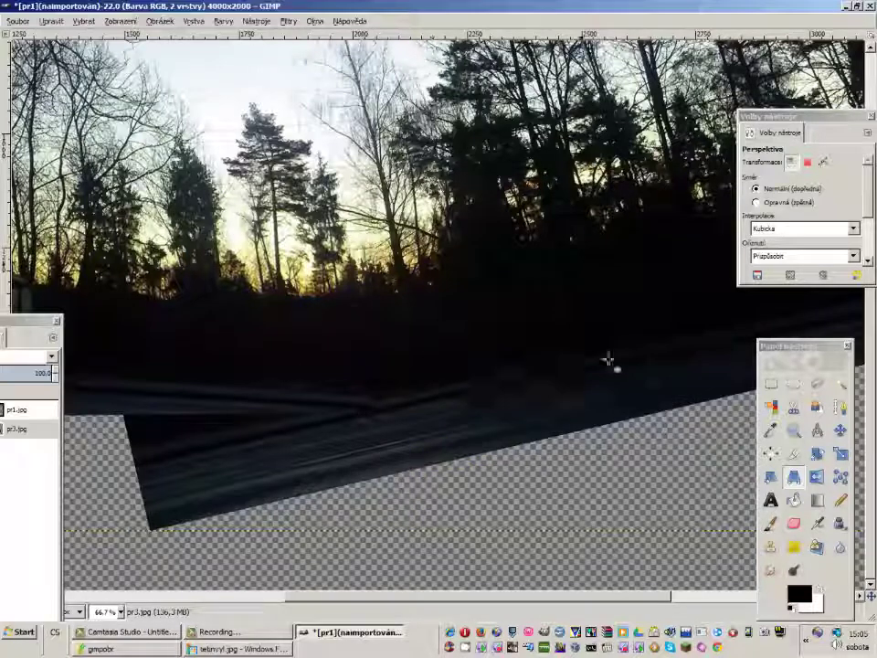
left_click(779, 358)
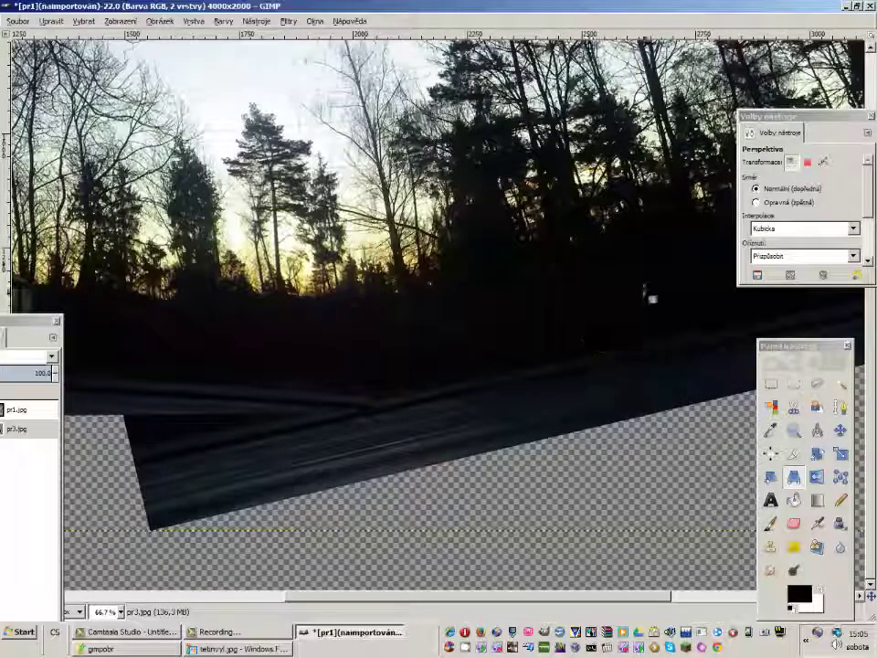
scroll(601, 335, "down", 1)
scroll(595, 340, "down", 1)
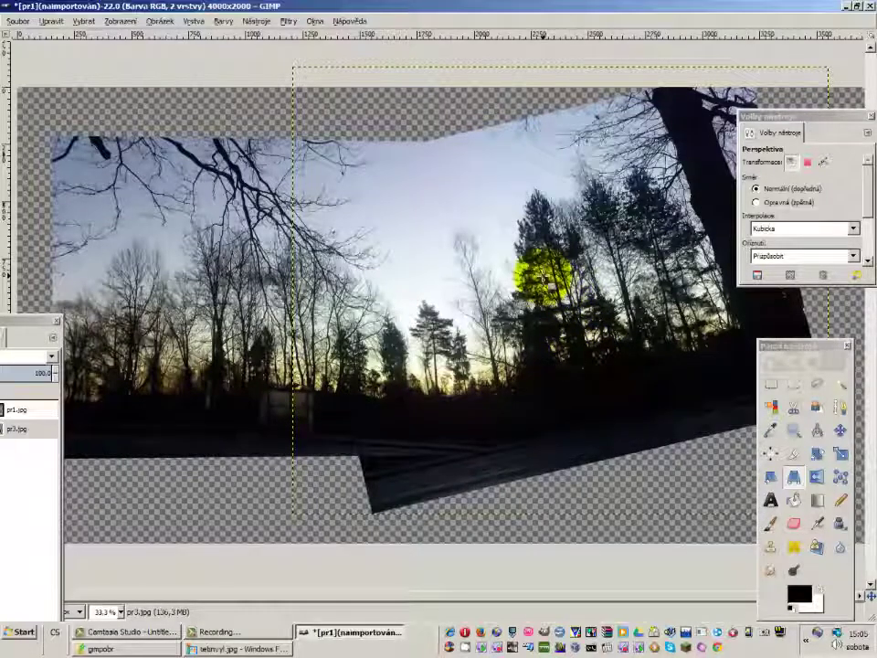
scroll(542, 277, "up", 1)
scroll(538, 271, "up", 2)
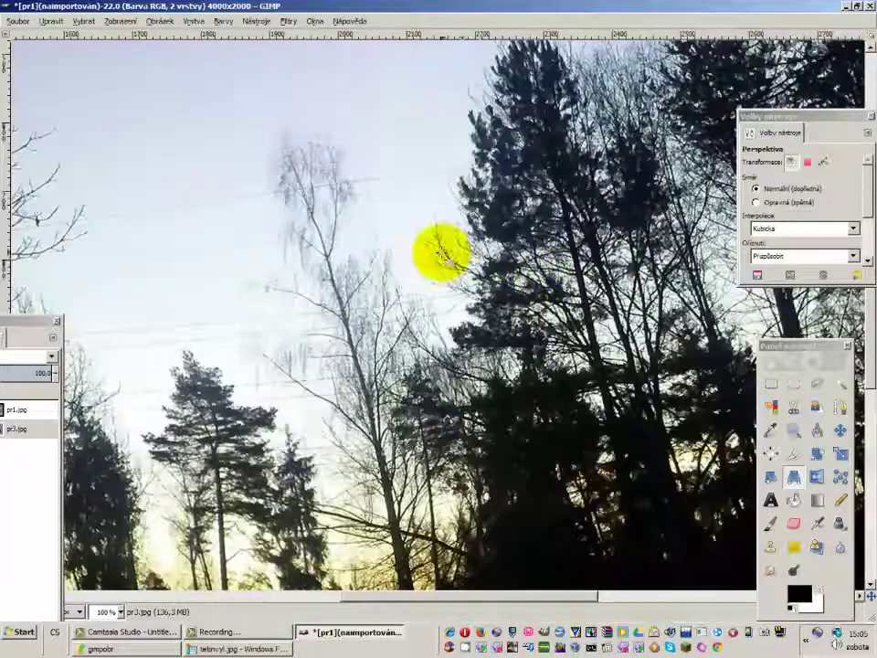
scroll(442, 252, "up", 1)
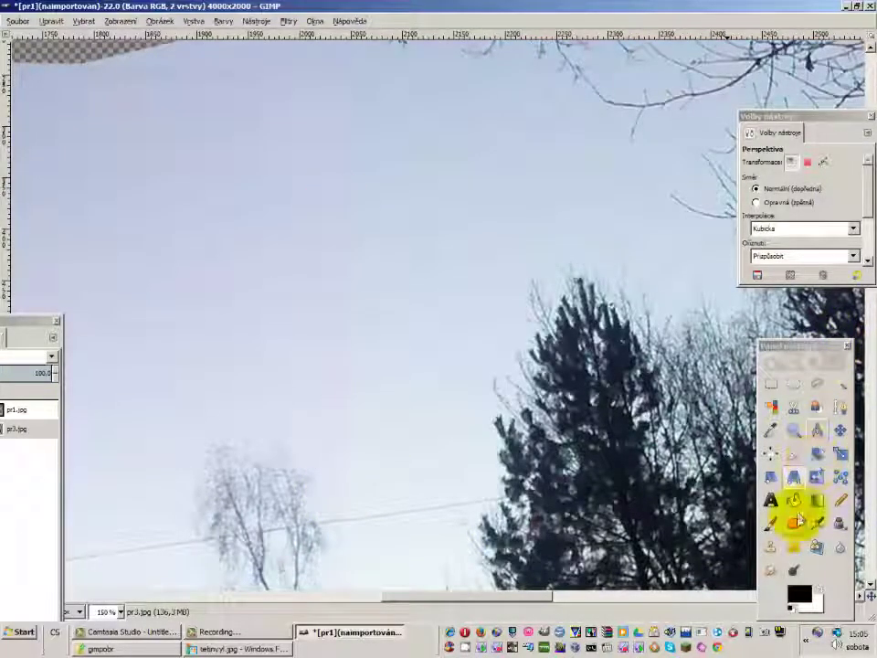
Enlarge the Eraser brush and test an erase along pr1.jpg's top edge, then undo it
left_click(794, 525)
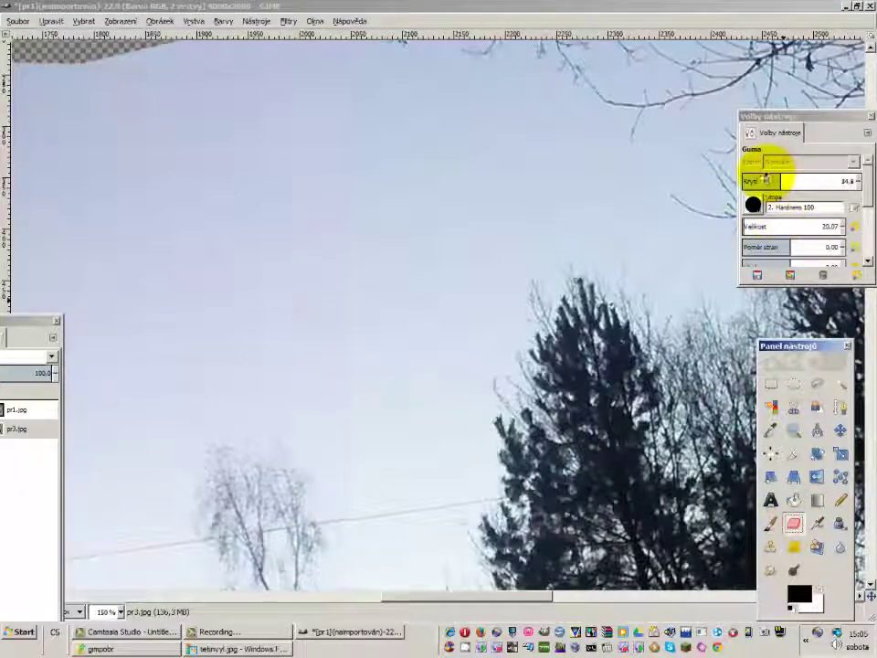
left_click_drag(23, 327, 134, 91)
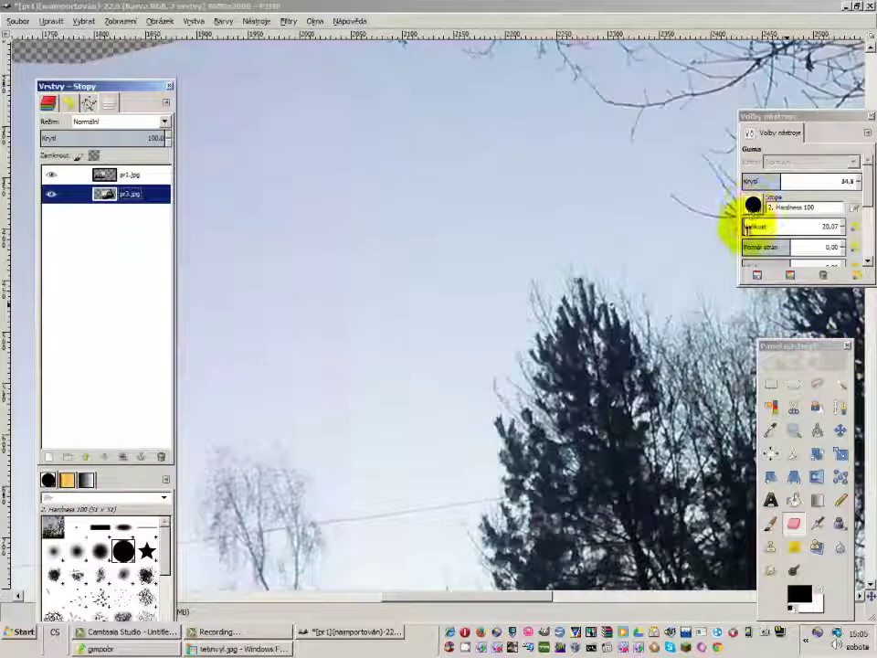
left_click_drag(759, 229, 749, 229)
scroll(372, 245, "up", 5)
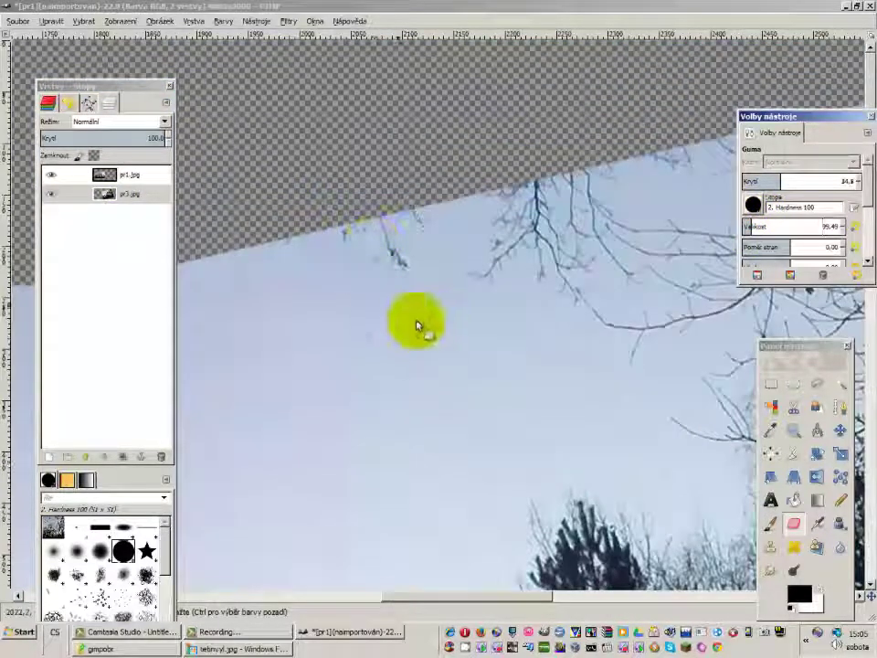
left_click_drag(226, 253, 275, 285)
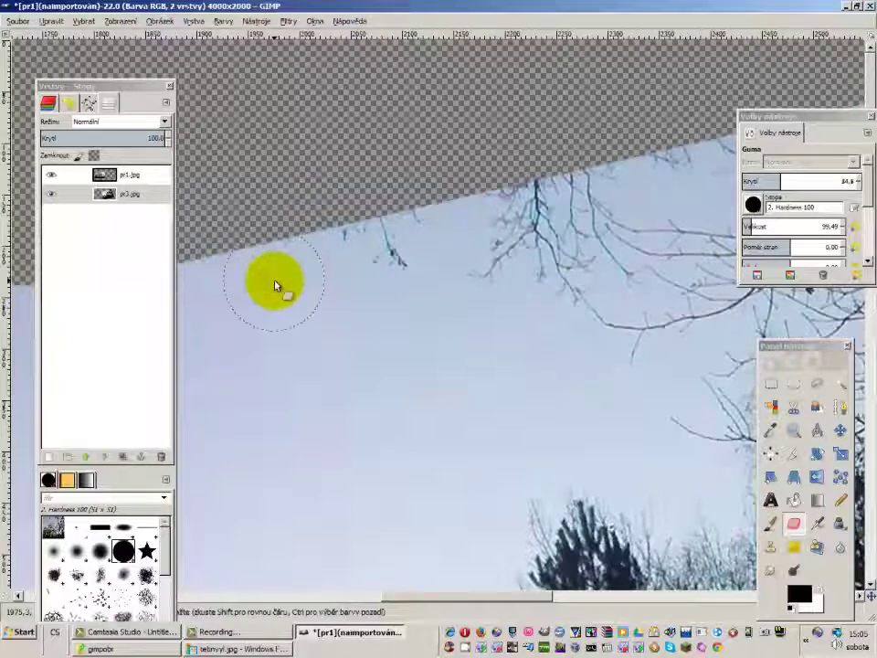
left_click(141, 181)
Make pr1.jpg active, adding and then deleting an unneeded transparent 4000x2000 layer
left_click(142, 183)
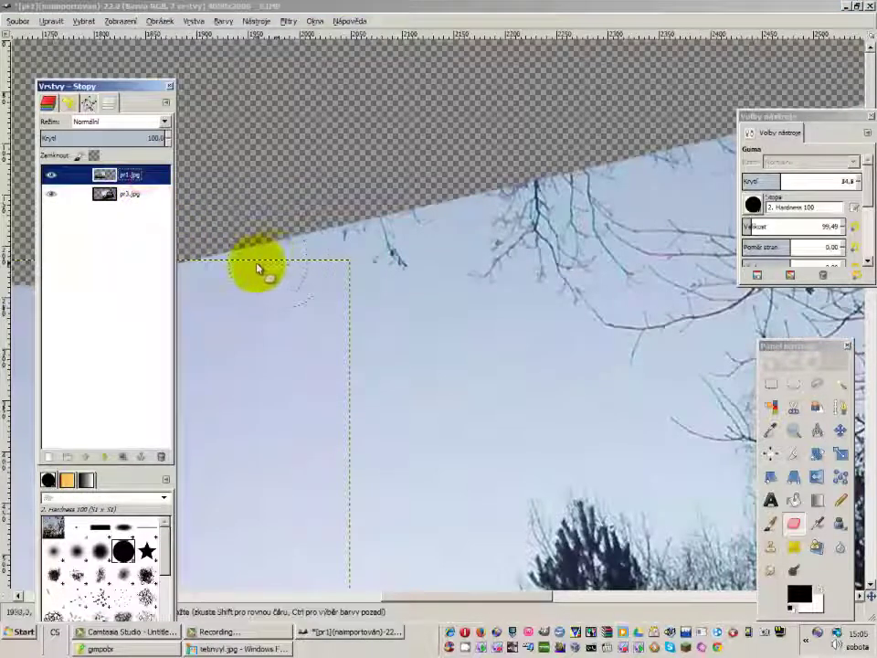
left_click(254, 261)
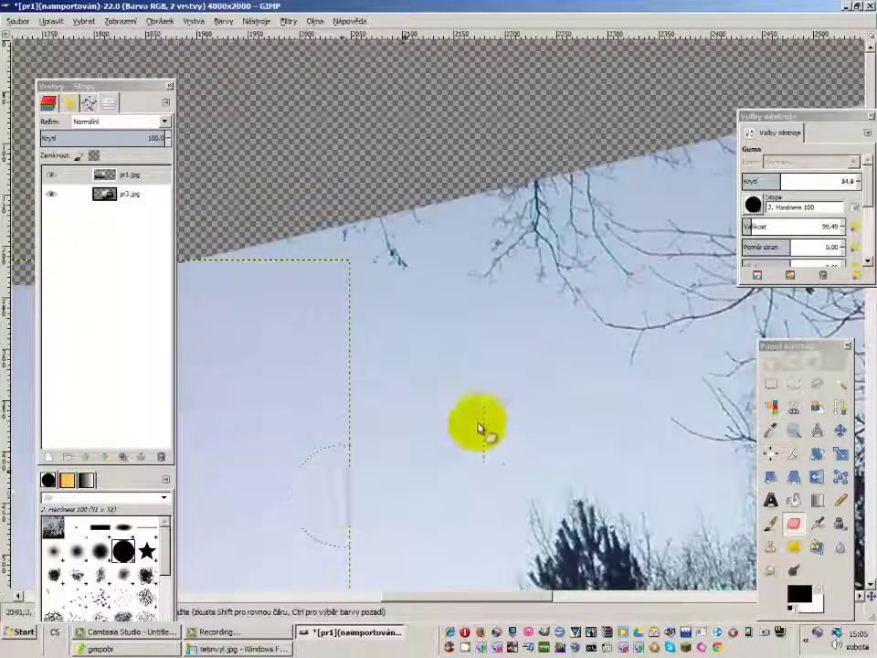
left_click(135, 179)
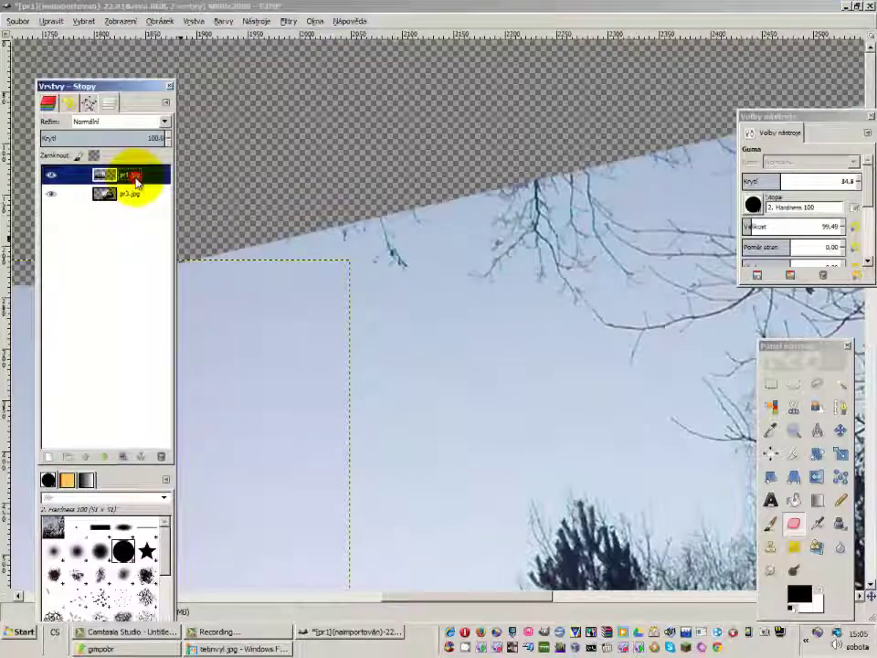
right_click(138, 181)
left_click(45, 457)
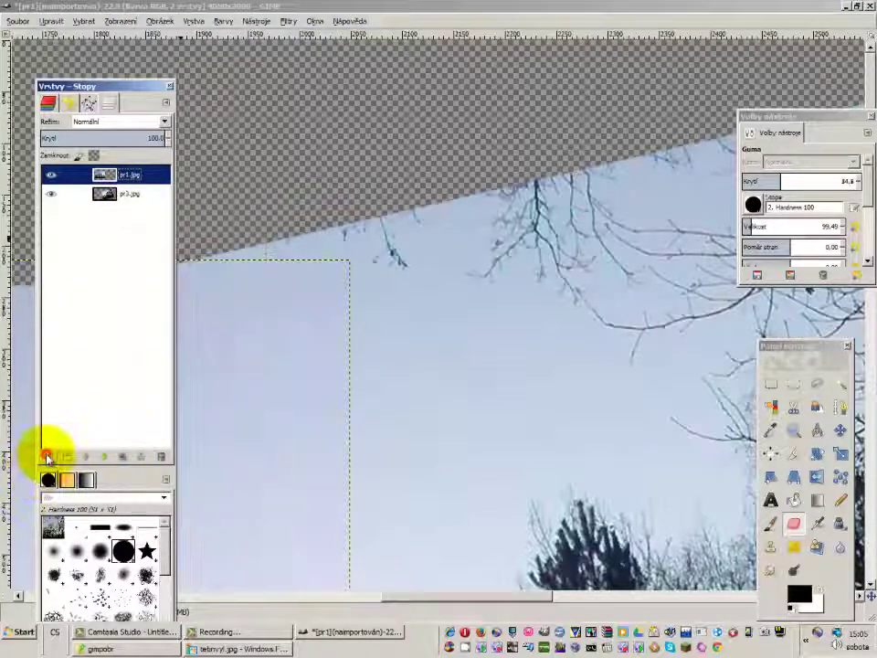
left_click(46, 456)
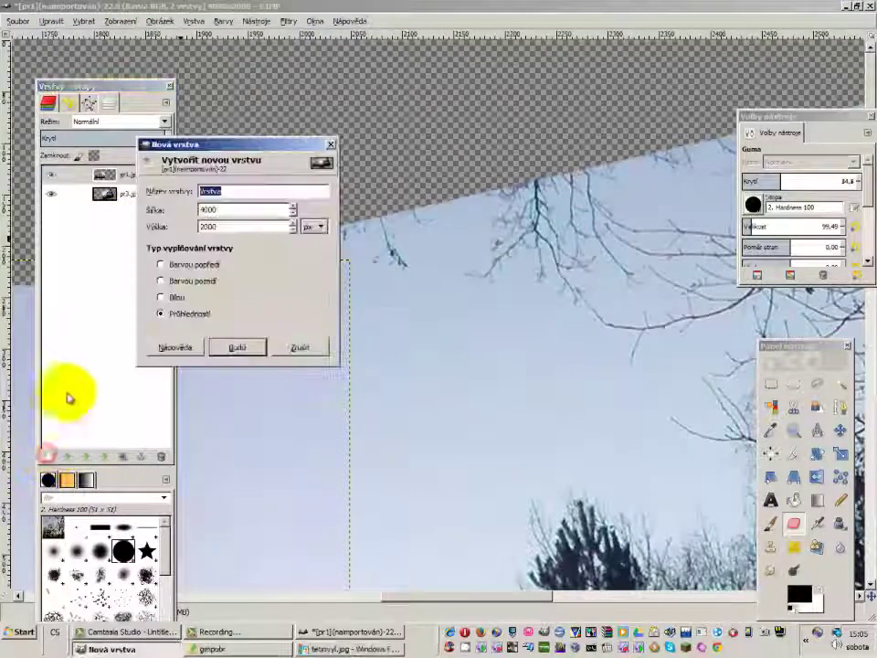
left_click(237, 346)
right_click(136, 177)
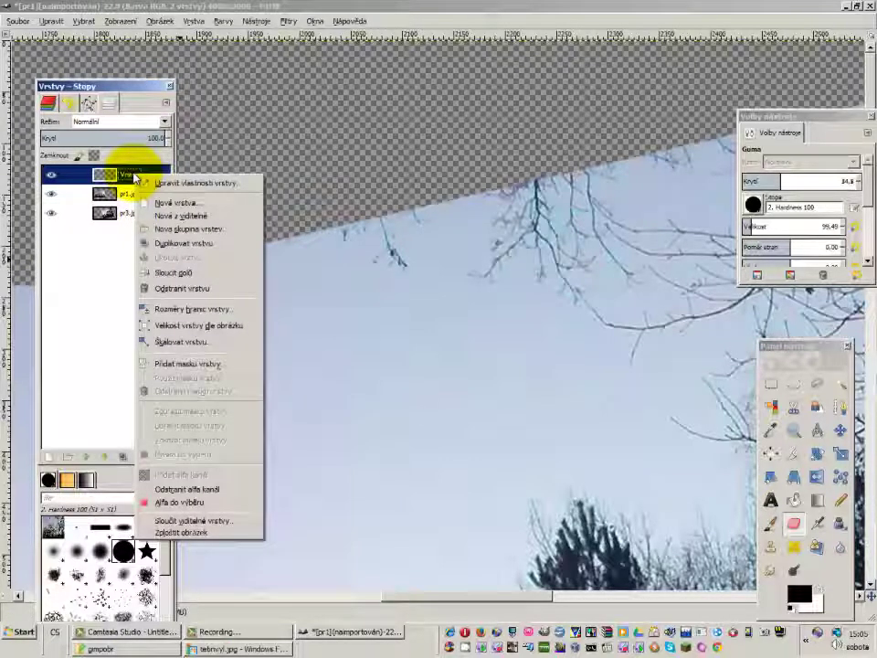
left_click(174, 288)
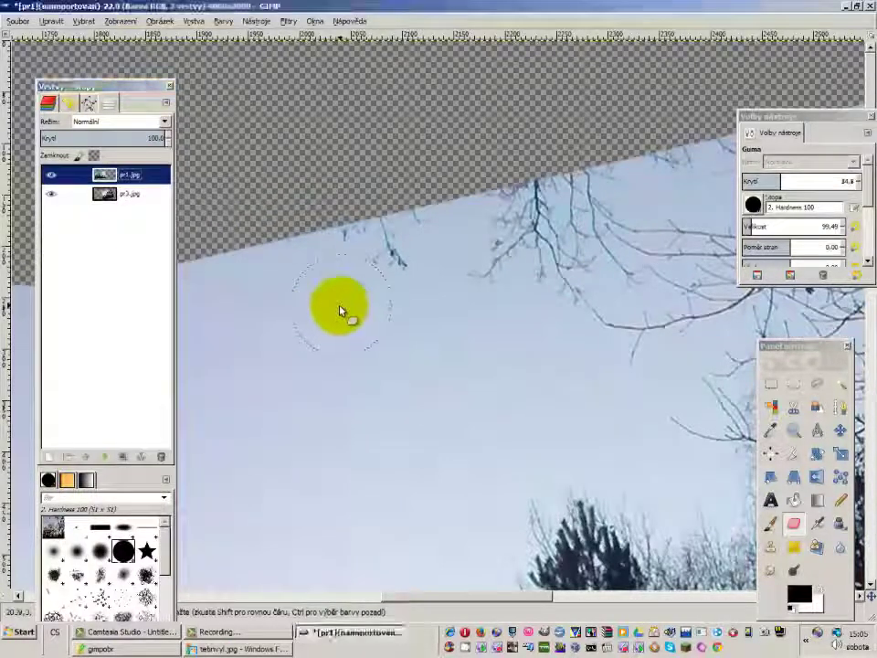
Erase several patches of sky above the trees from the top photo
left_click(340, 310)
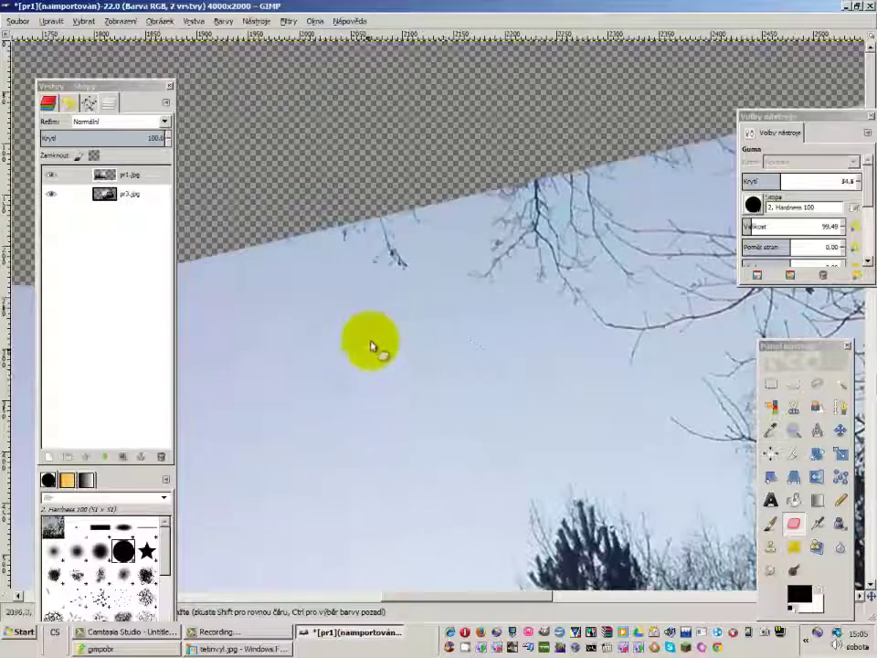
left_click(385, 310)
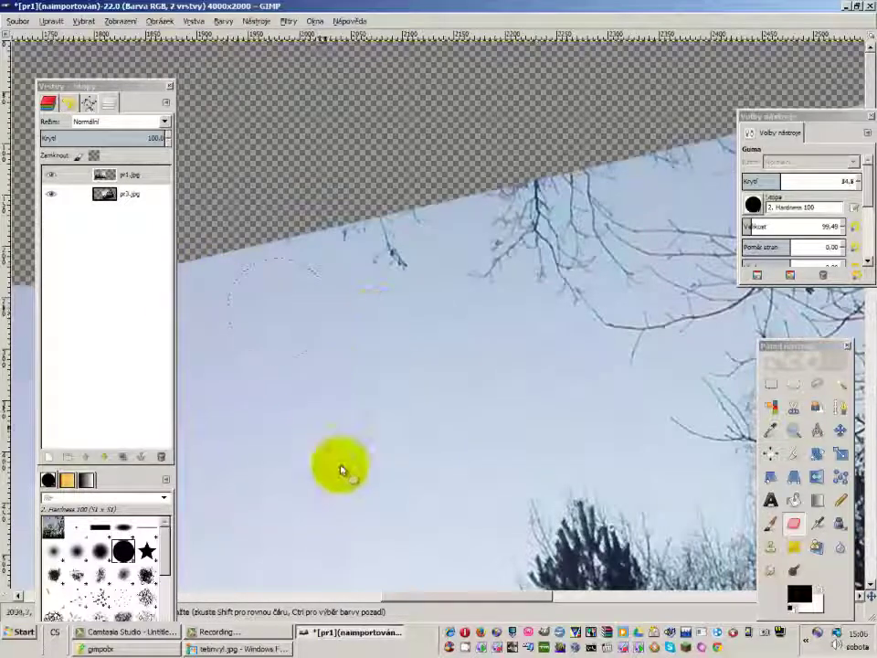
scroll(358, 332, "down", 3)
left_click(342, 163)
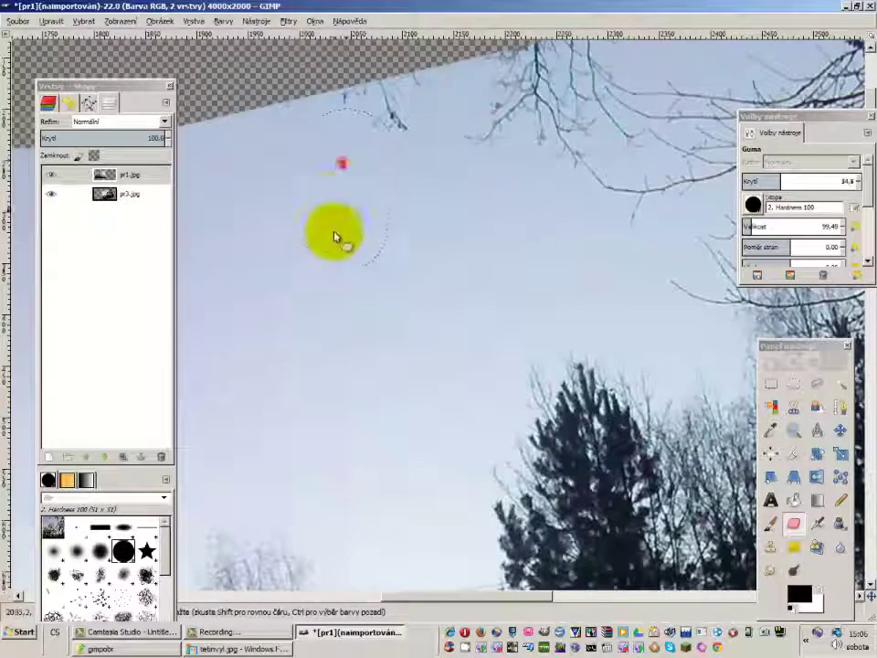
scroll(358, 229, "down", 3)
left_click(342, 145)
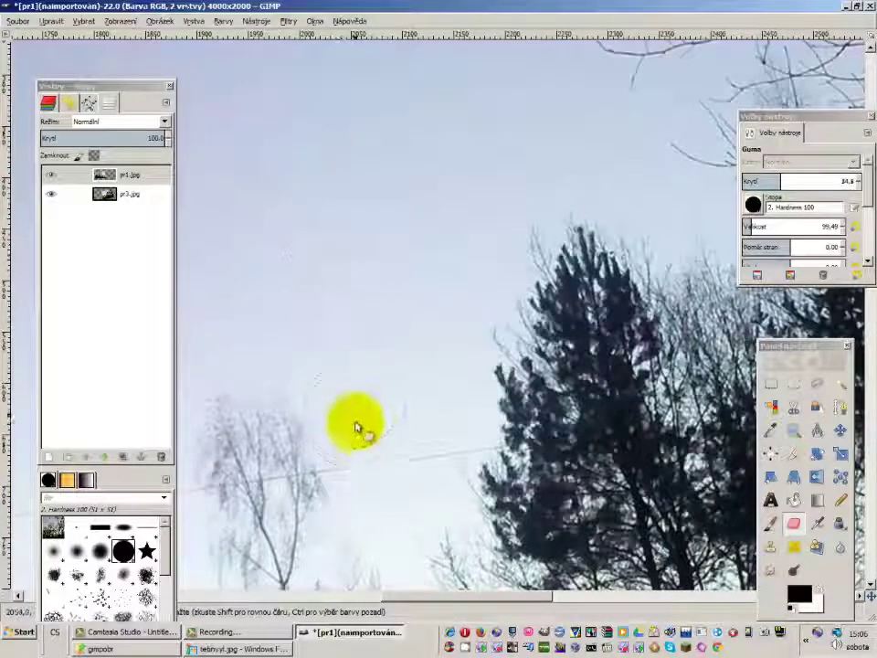
scroll(425, 216, "down", 5)
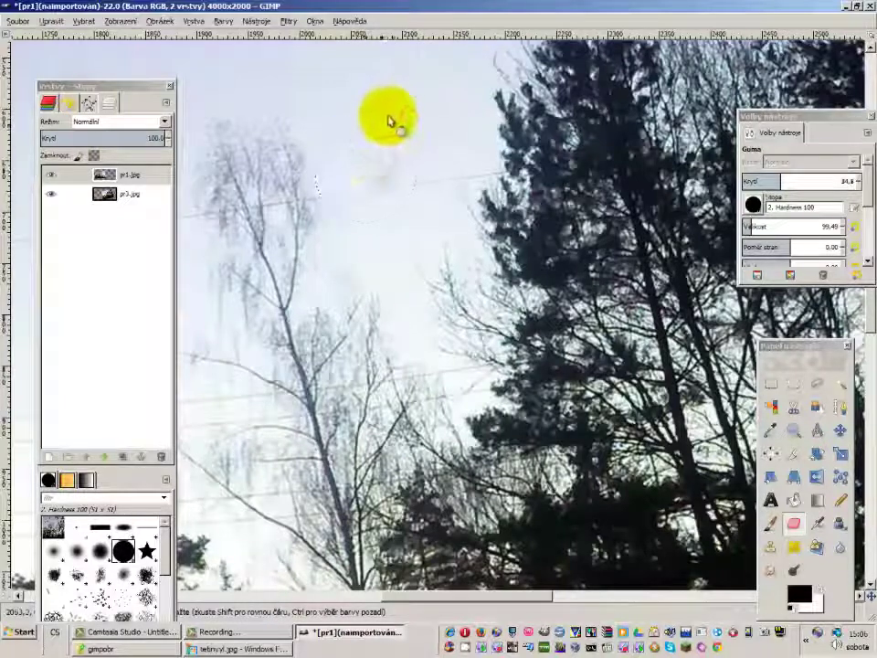
scroll(439, 146, "down", 3)
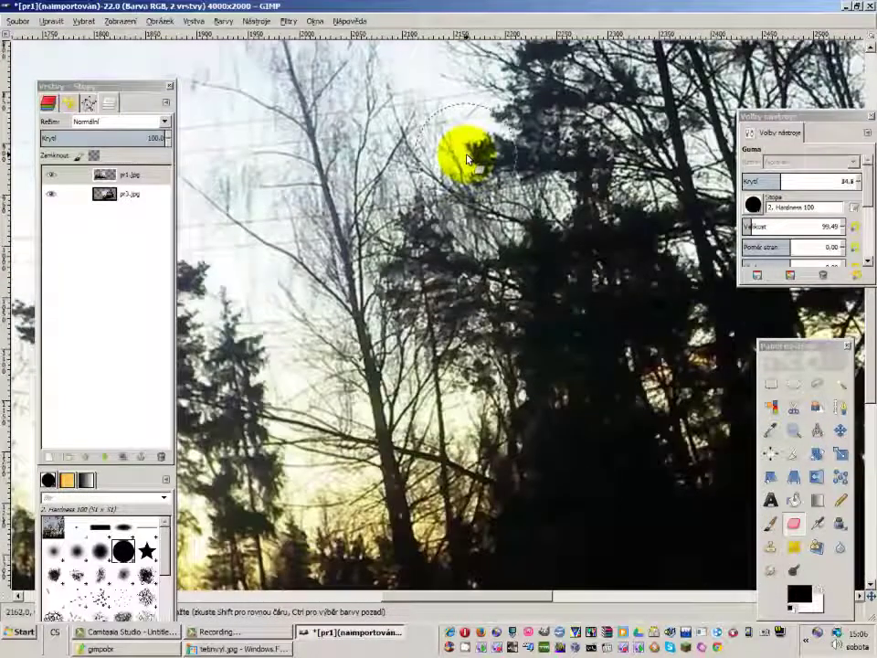
scroll(466, 158, "up", 3)
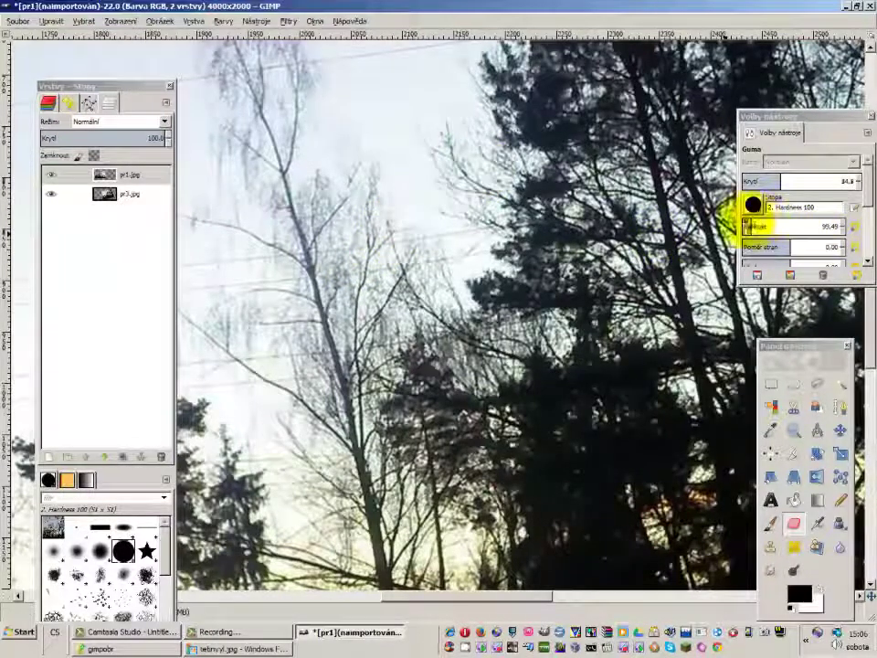
Set the eraser size to 22.11 and erase the top photo around the birch branches
left_click(745, 226)
left_click_drag(744, 226, 686, 225)
left_click(347, 237)
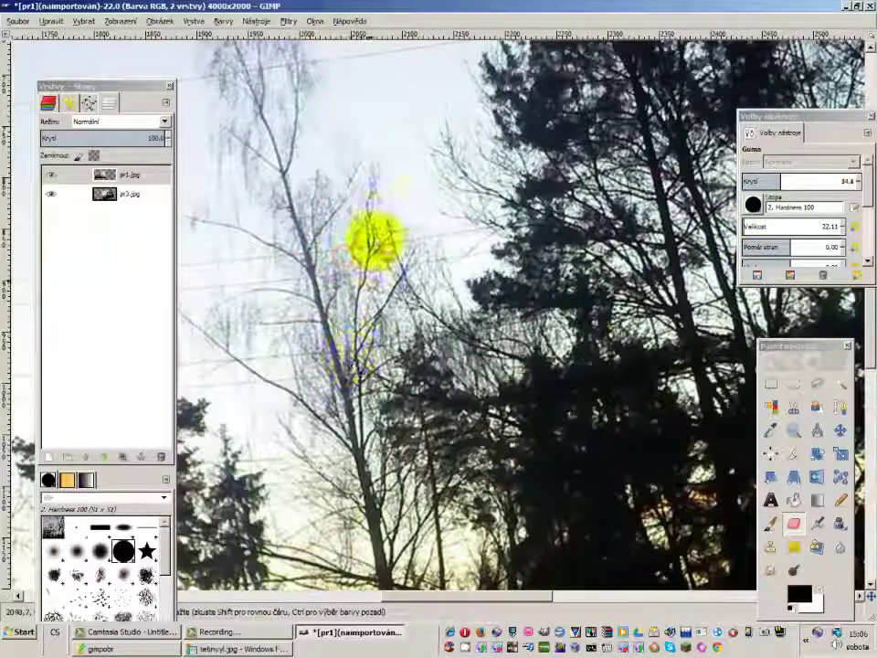
mouse_move(344, 212)
left_mouse_down()
mouse_move(345, 201)
mouse_move(318, 258)
mouse_move(391, 222)
left_mouse_up()
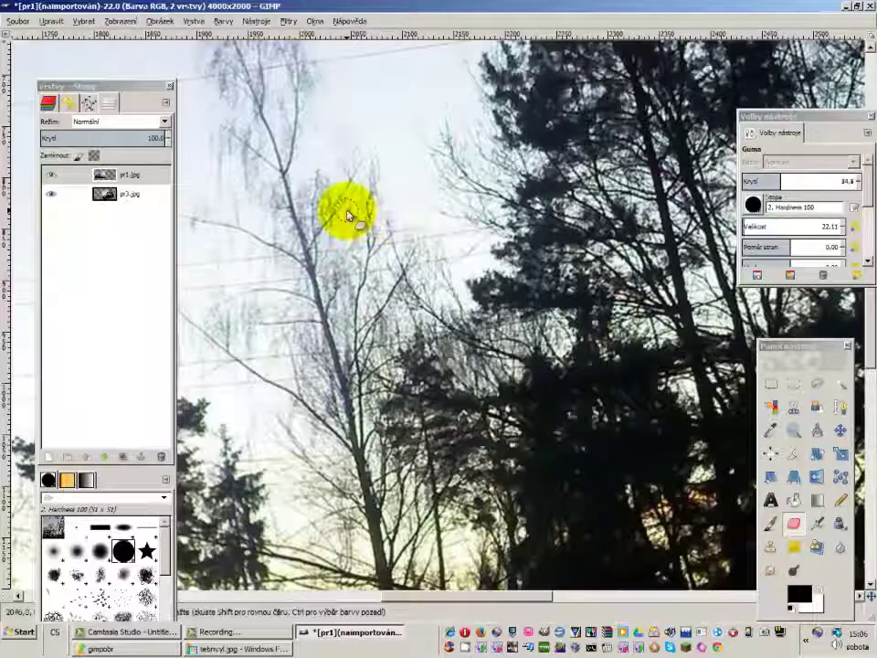
scroll(361, 202, "up", 1)
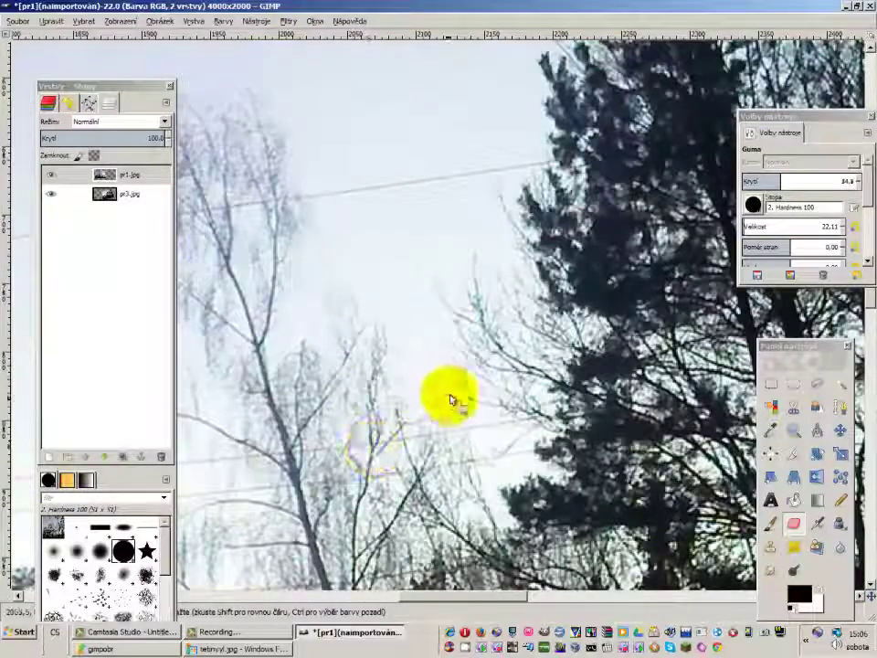
mouse_move(363, 420)
left_mouse_down()
mouse_move(330, 388)
mouse_move(530, 340)
mouse_move(538, 326)
mouse_move(344, 359)
mouse_move(525, 288)
mouse_move(394, 229)
mouse_move(133, 211)
mouse_move(67, 192)
left_mouse_up()
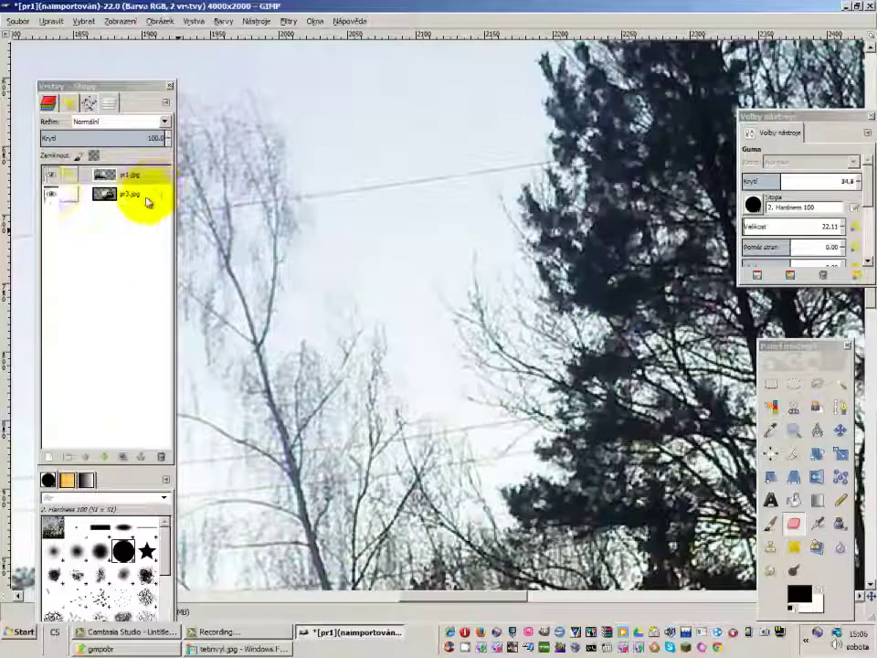
Toggle pr3.jpg's visibility to check the erased areas, then reselect the top layer
left_click(51, 194)
left_click(51, 194)
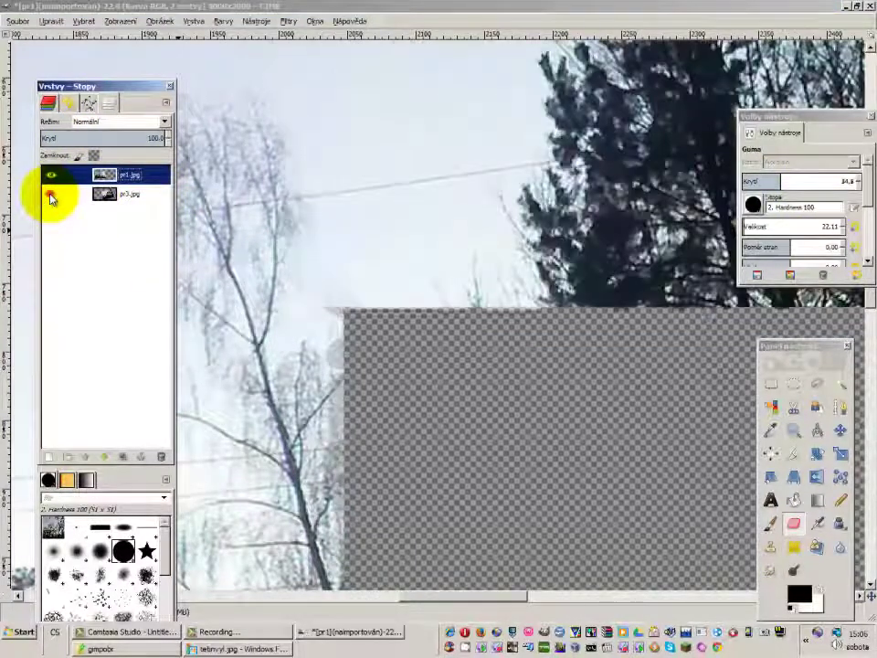
left_click(51, 195)
left_click(52, 194)
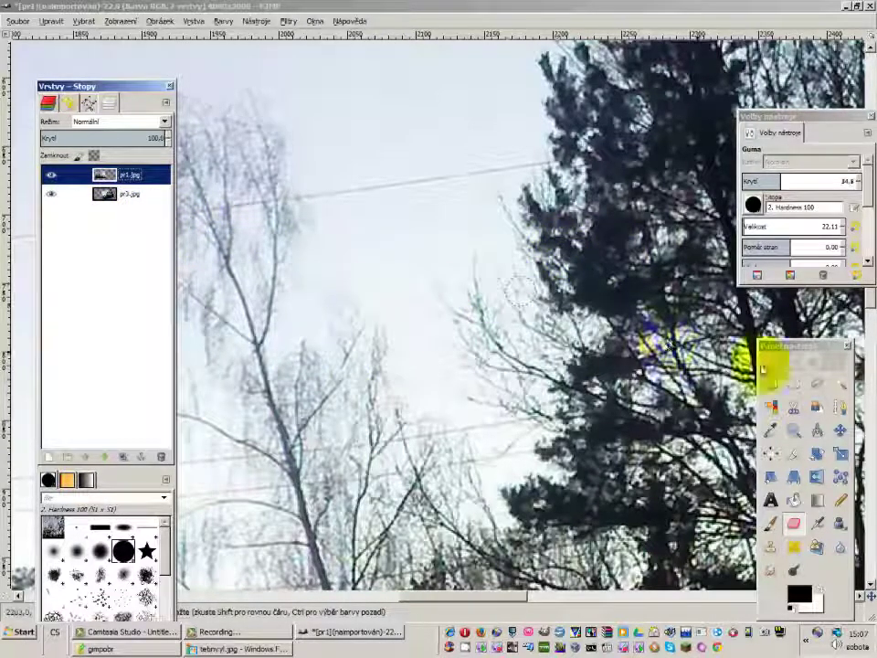
left_click(114, 173)
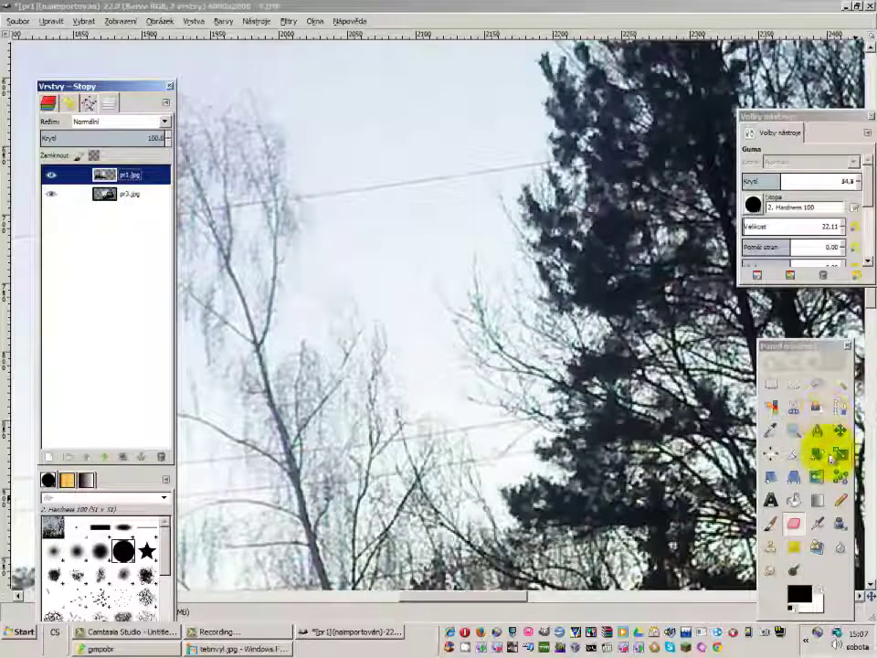
Clone clean nearby sky over the stray branch tips around the bare birch
left_click(770, 547)
scroll(375, 293, "up", 2)
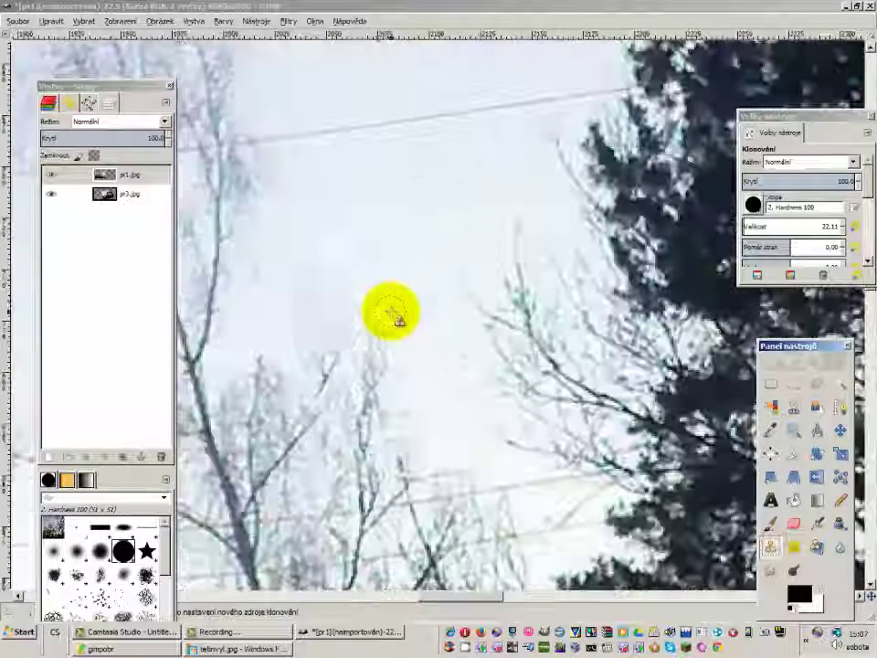
left_click(402, 260, "ctrl")
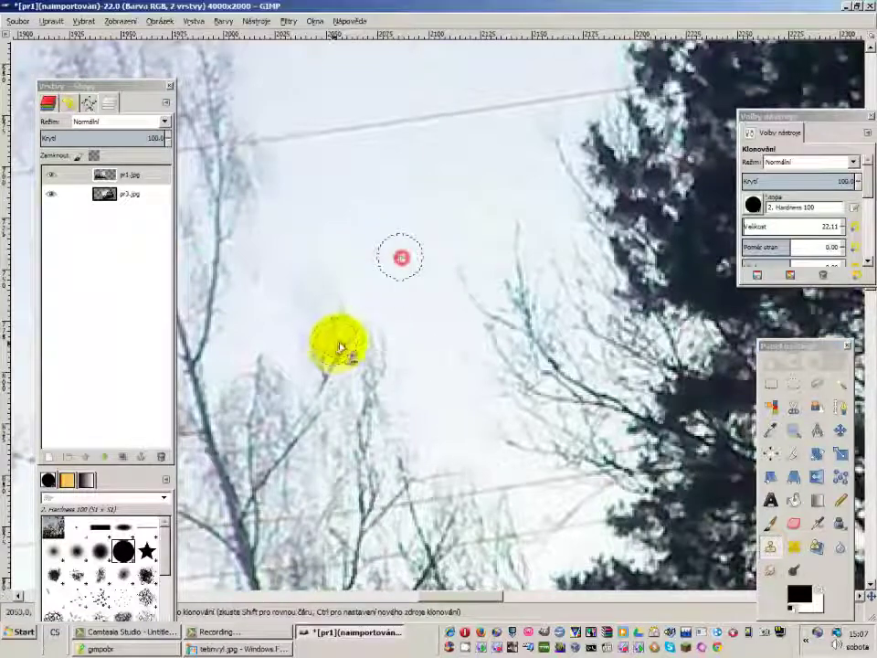
left_click(337, 339)
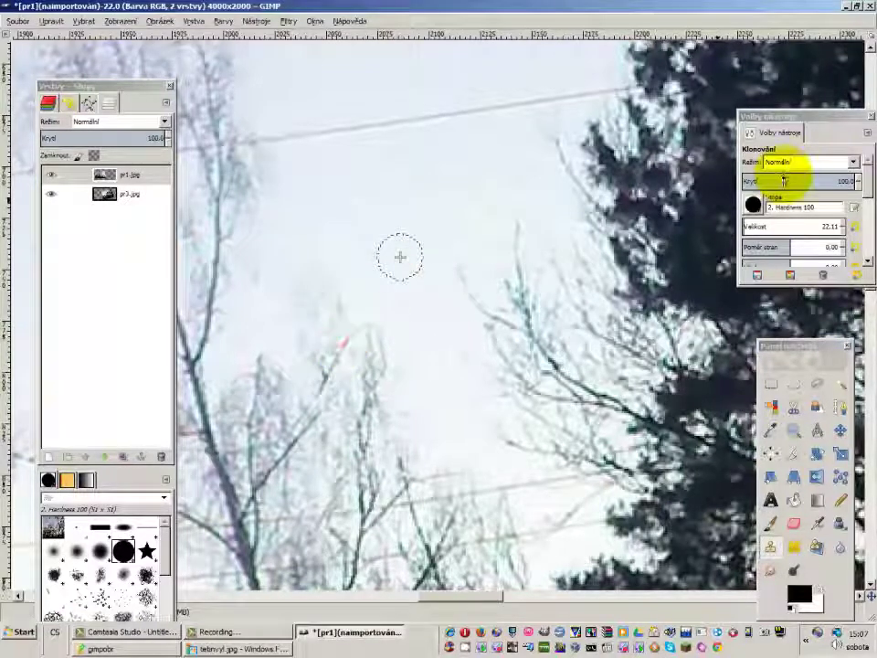
left_click(340, 348)
left_click_drag(329, 357, 344, 313)
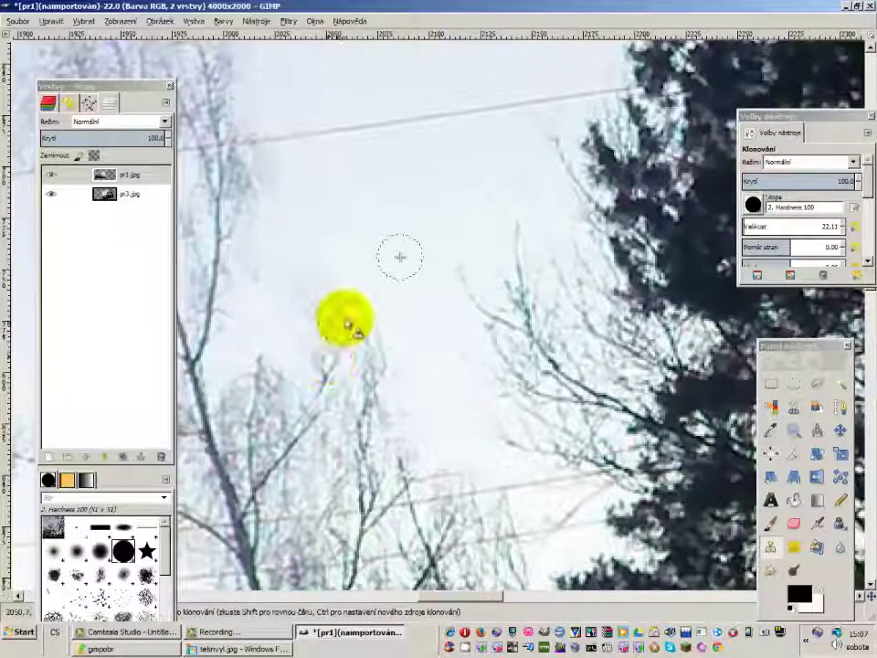
left_click(346, 315)
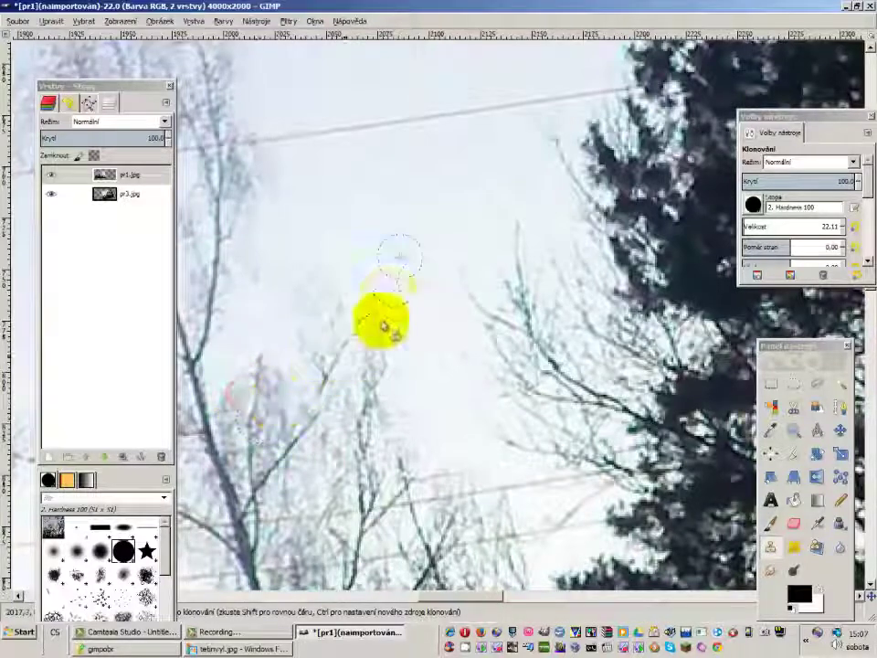
scroll(380, 280, "down", 2)
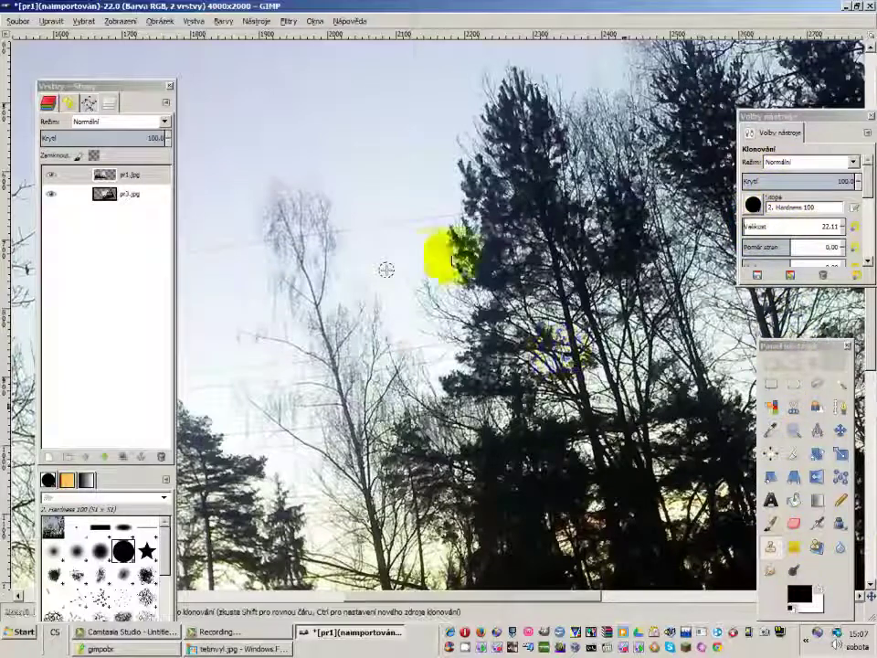
Toggle pr1.jpg's visibility repeatedly to compare its trees with pr3.jpg, ending with both shown
left_click(50, 176)
left_click(52, 182)
left_click(51, 182)
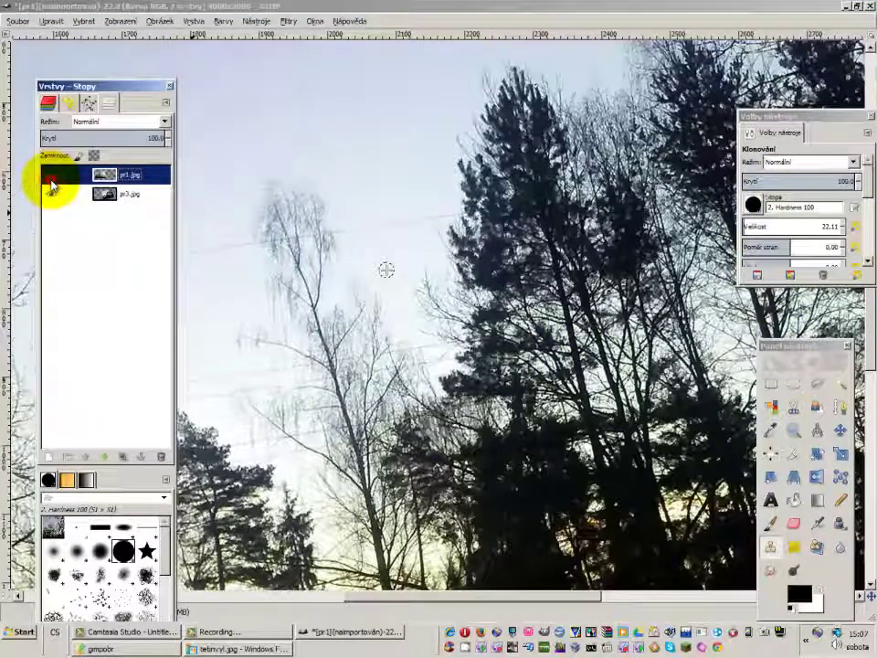
left_click(51, 182)
left_click(51, 182)
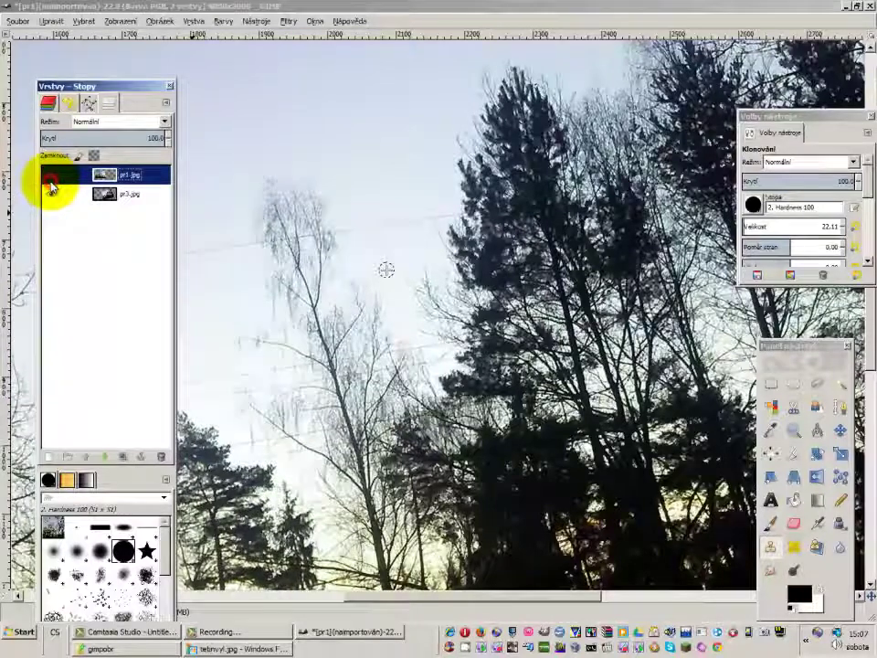
left_click(51, 181)
left_click(51, 182)
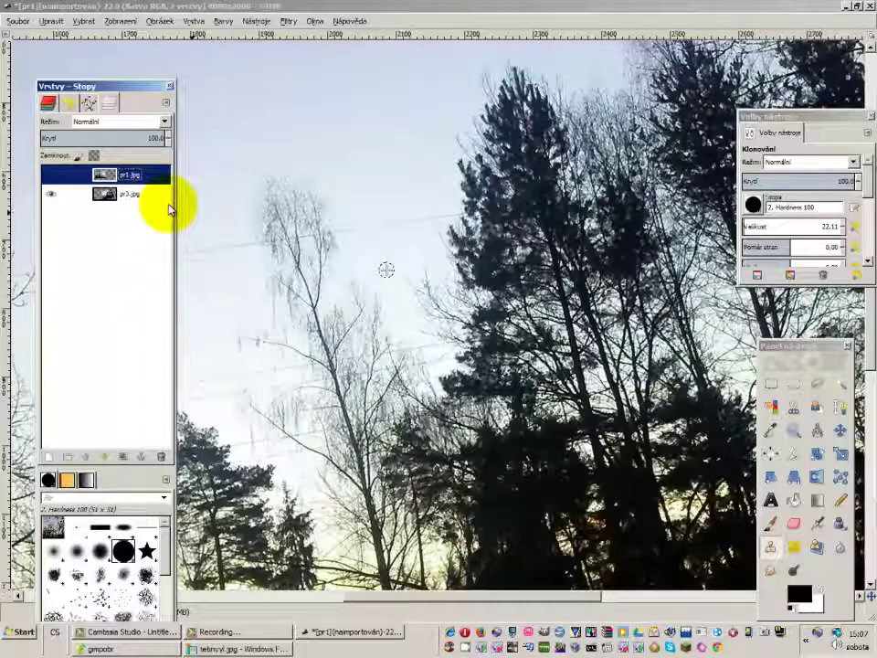
left_click(48, 175)
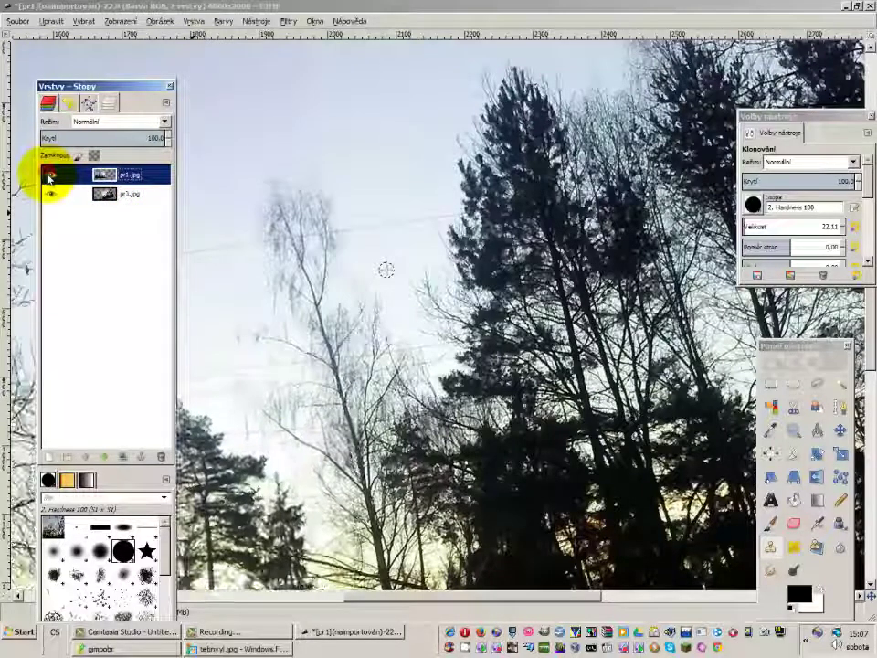
left_click(48, 175)
left_click(49, 176)
left_click(49, 176)
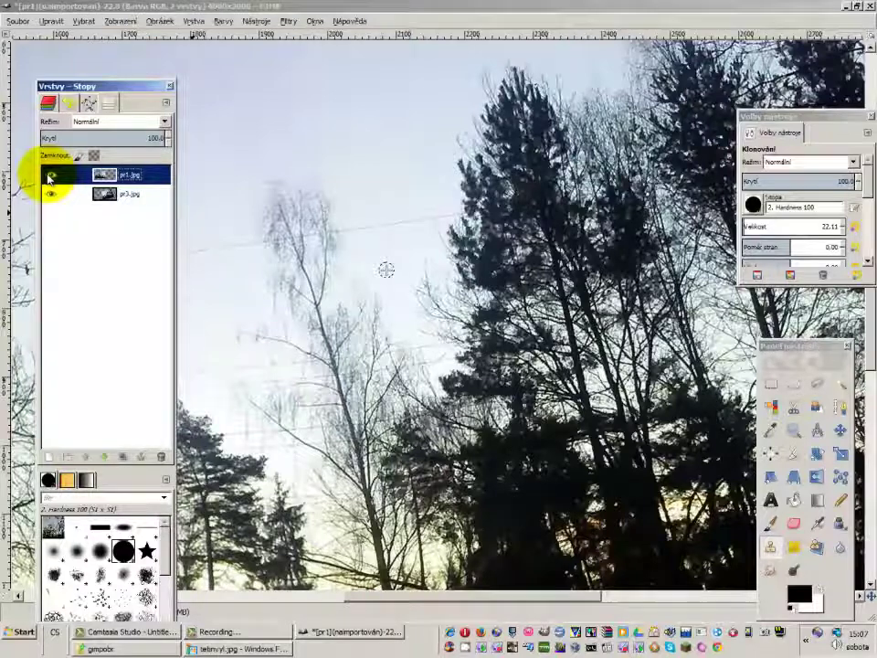
left_click(49, 177)
left_click(48, 176)
left_click(49, 176)
left_click(49, 176)
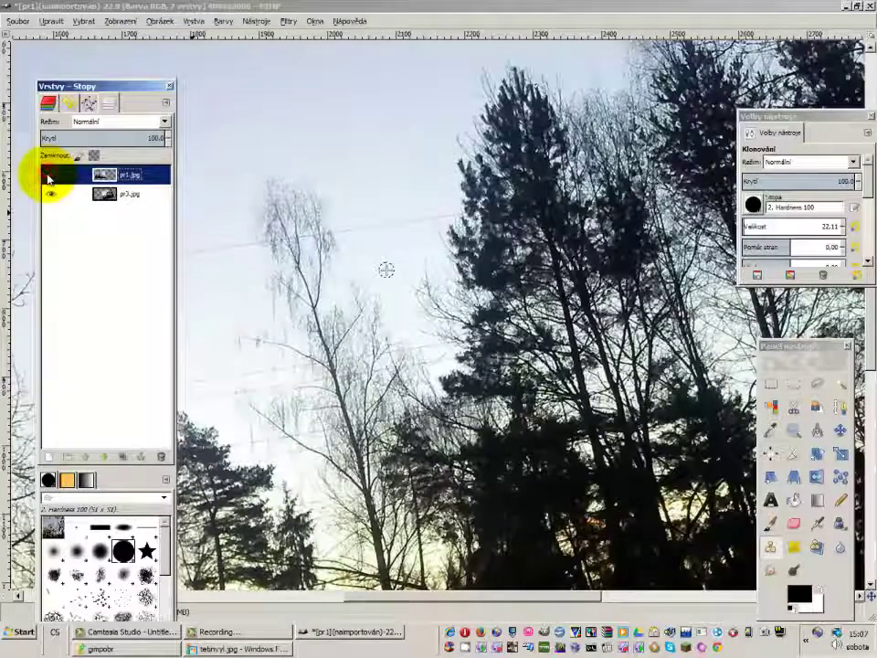
left_click(48, 176)
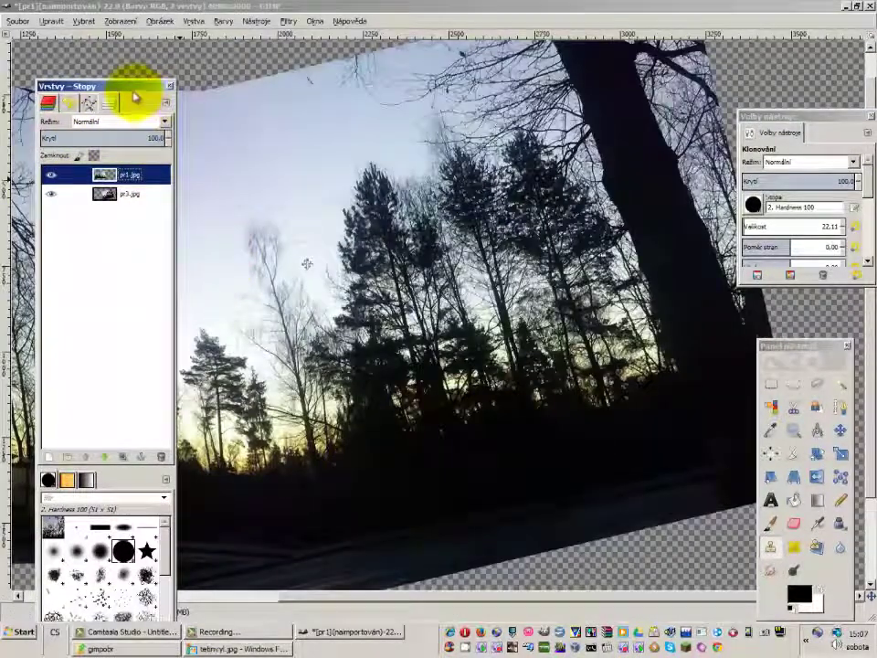
Move the Layers dock off the image and flick pr1.jpg to check alignment
left_click_drag(133, 88, 253, 117)
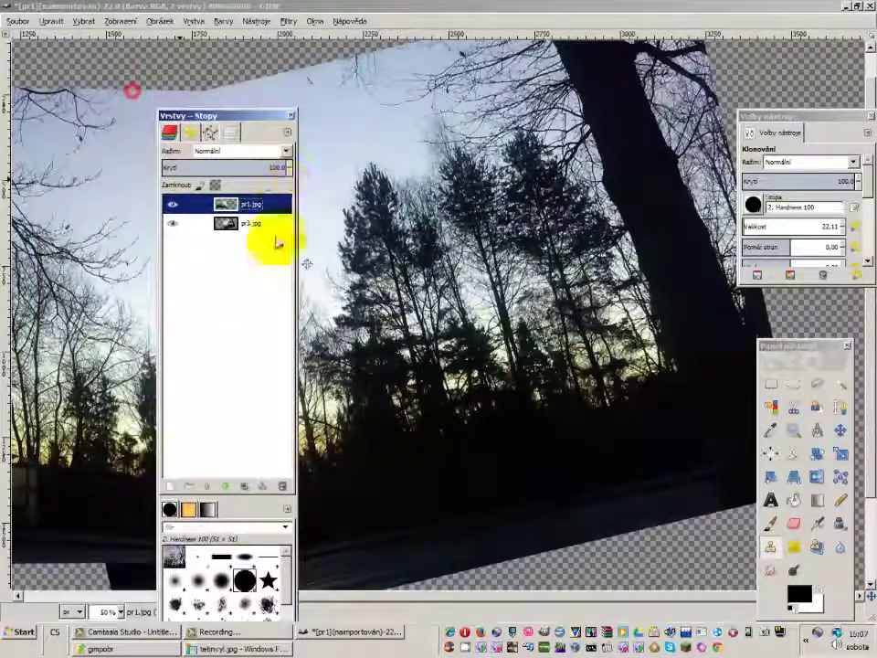
left_click(173, 205)
left_click(173, 205)
left_click(172, 206)
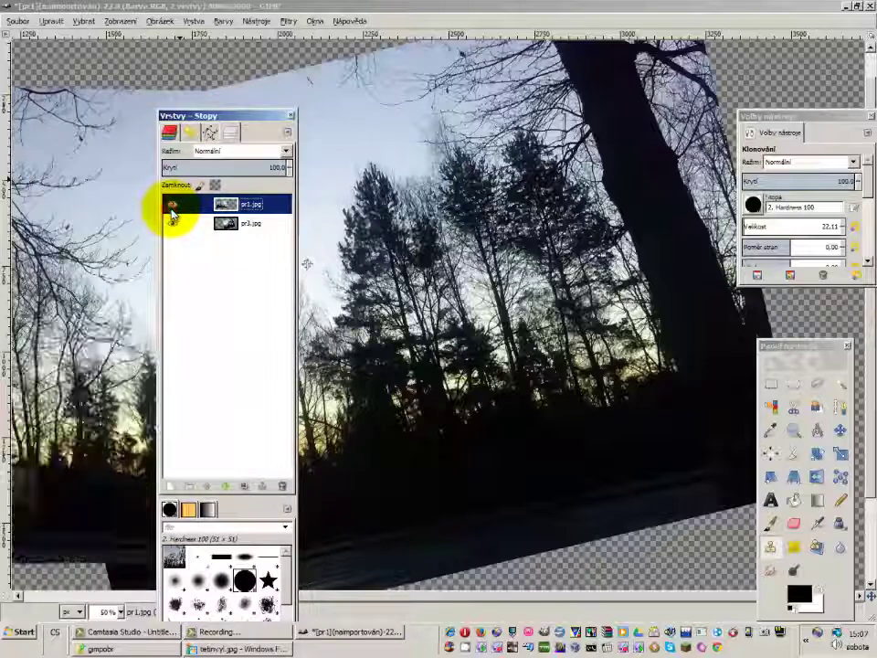
left_click(173, 206)
left_click_drag(252, 129, 758, 376)
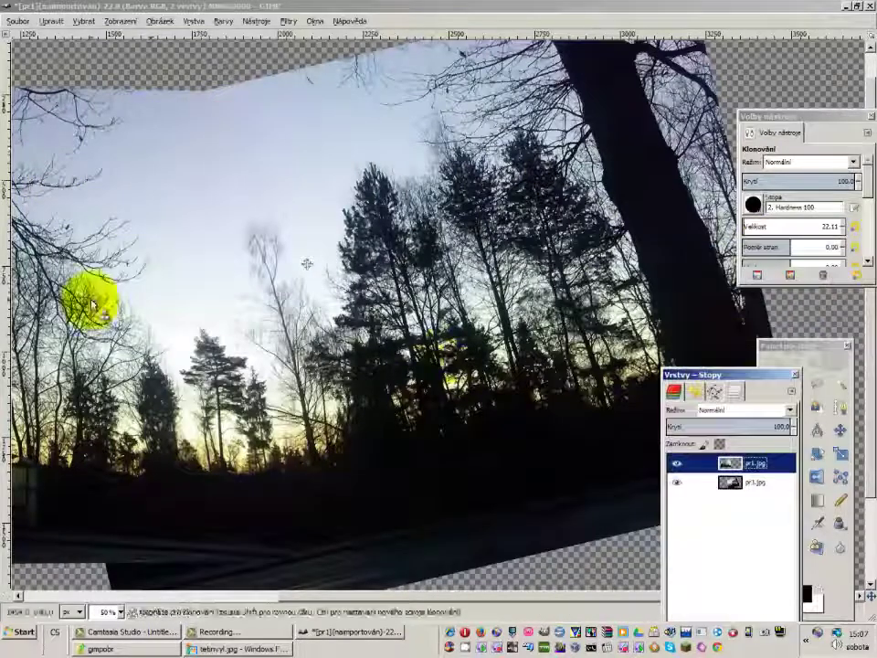
Rotate the pr1.jpg layer by -0.56 degrees
left_click(839, 428)
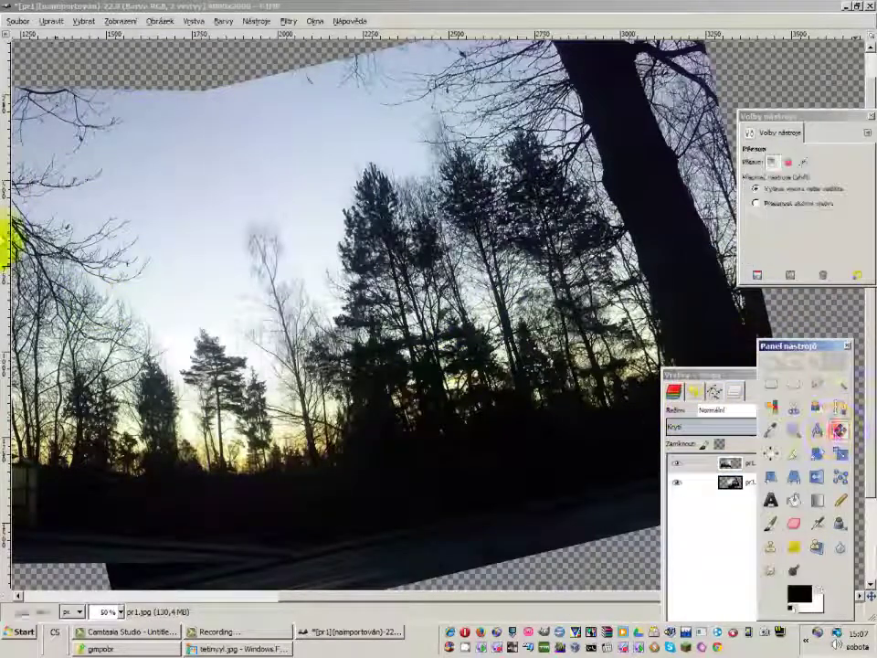
left_click(816, 453)
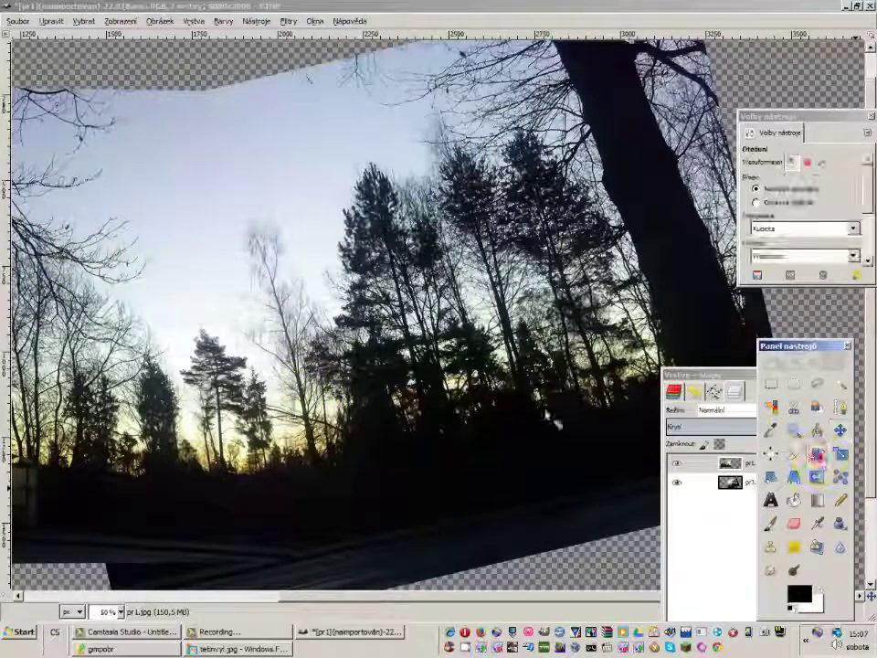
left_click_drag(50, 329, 50, 333)
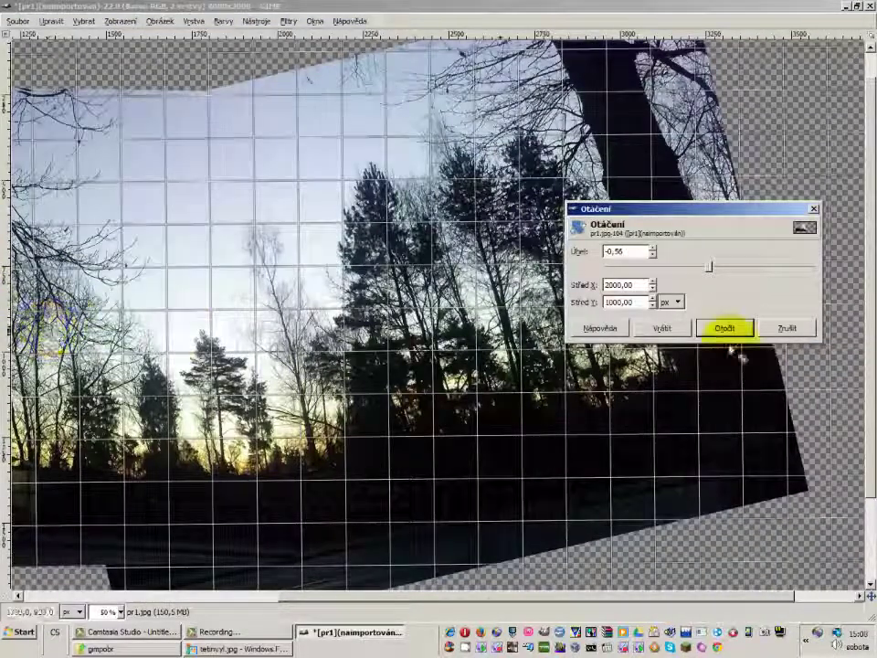
left_click(714, 328)
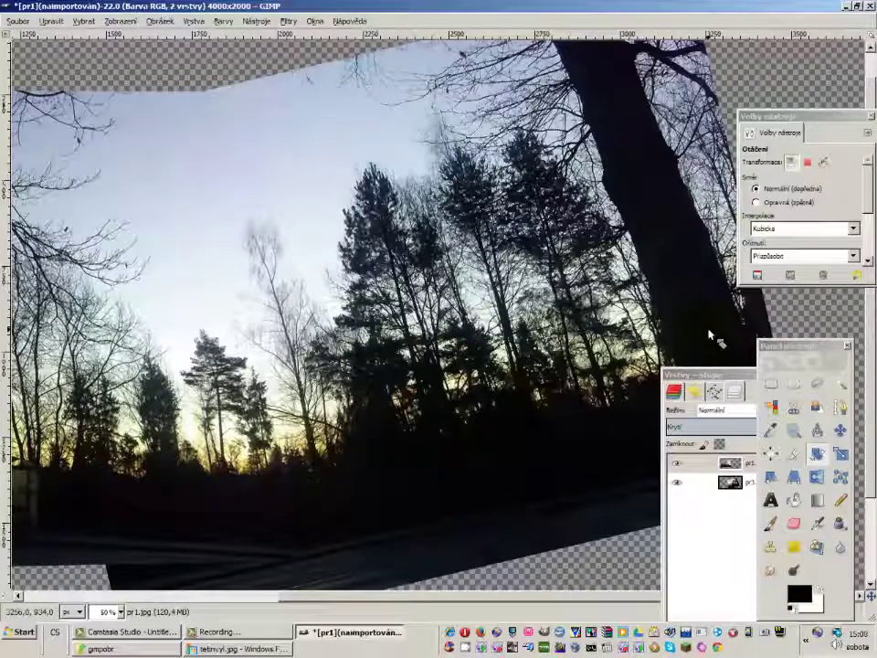
scroll(284, 303, "up", 2, "ctrl")
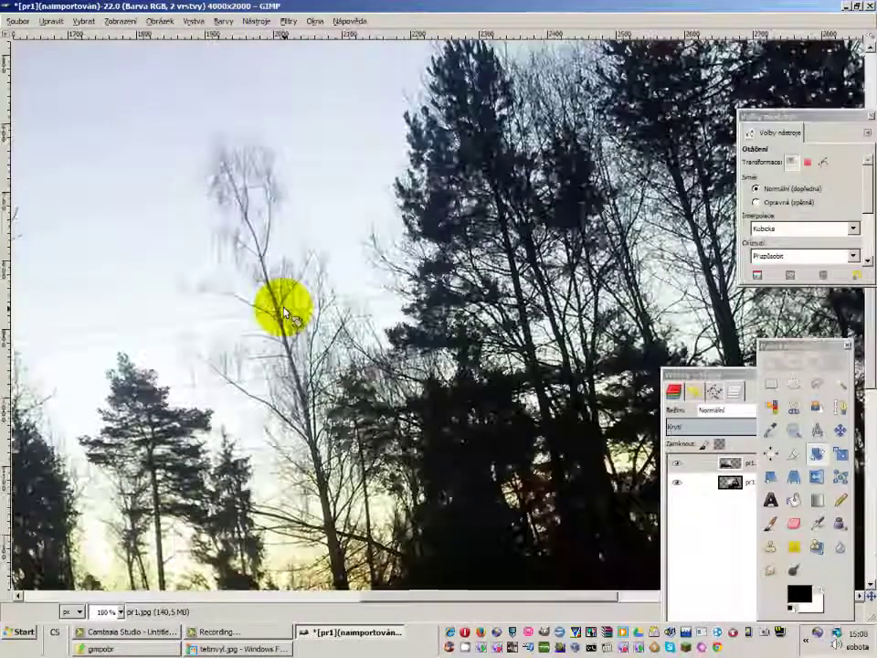
scroll(284, 303, "up", 1, "ctrl")
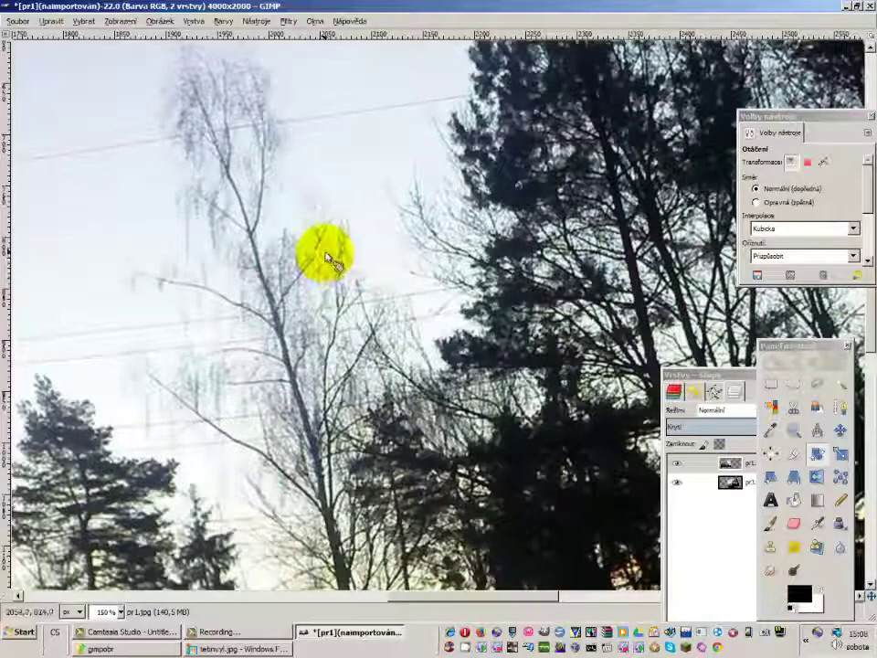
scroll(333, 251, "up", 1, "ctrl")
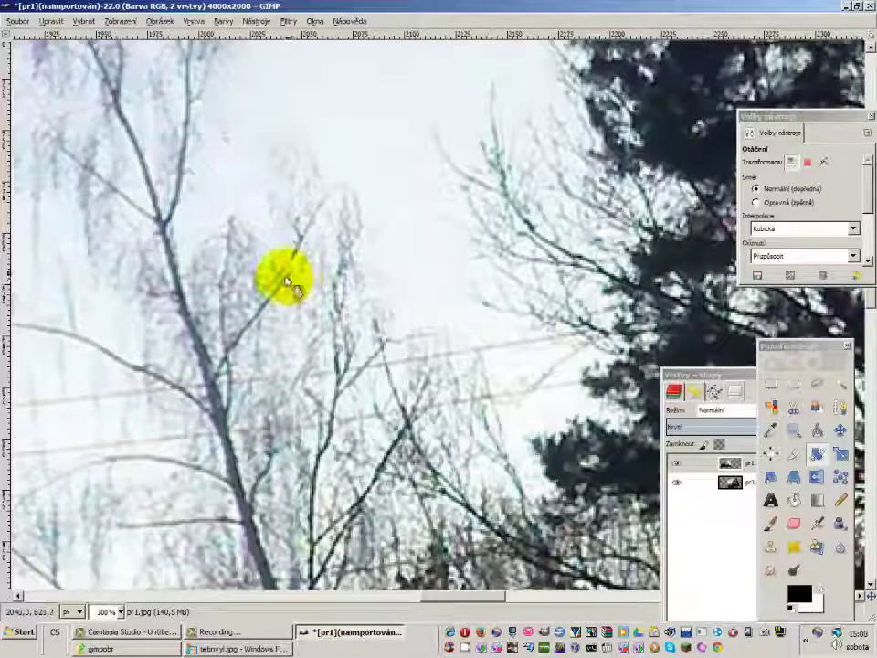
left_click_drag(386, 376, 375, 339)
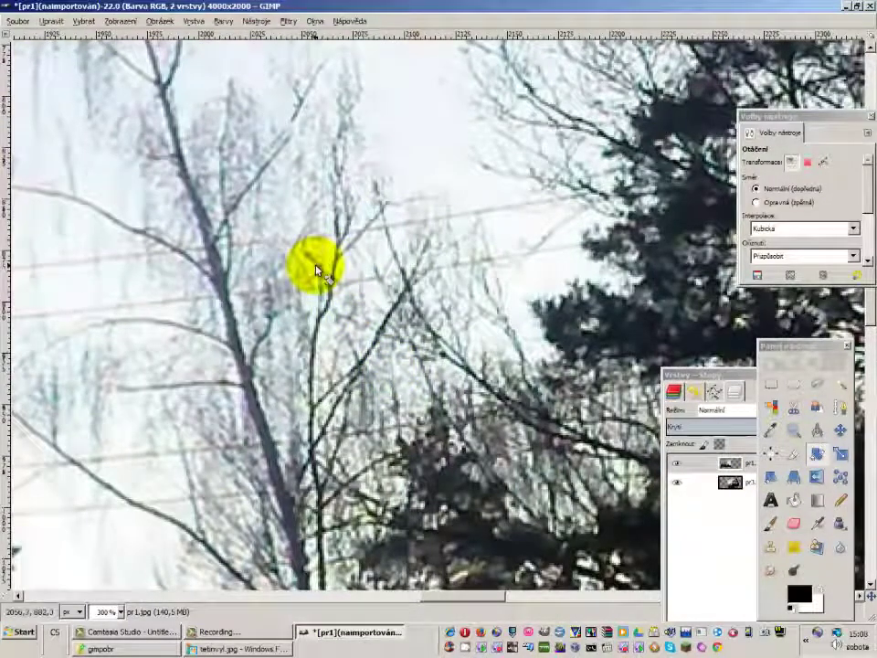
mouse_move(359, 350)
left_mouse_down()
mouse_move(393, 392)
mouse_move(354, 340)
left_mouse_up()
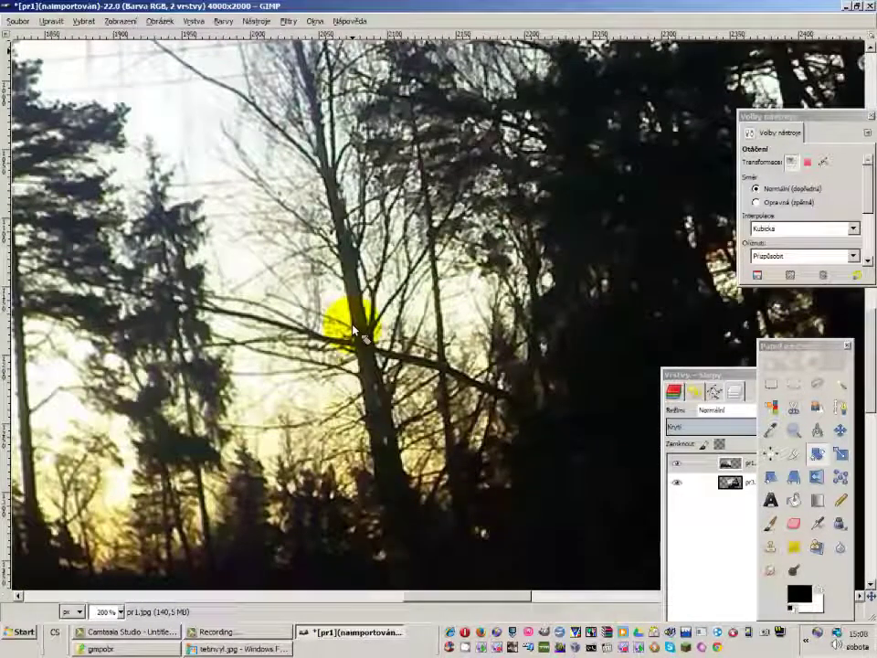
left_click_drag(354, 329, 413, 352)
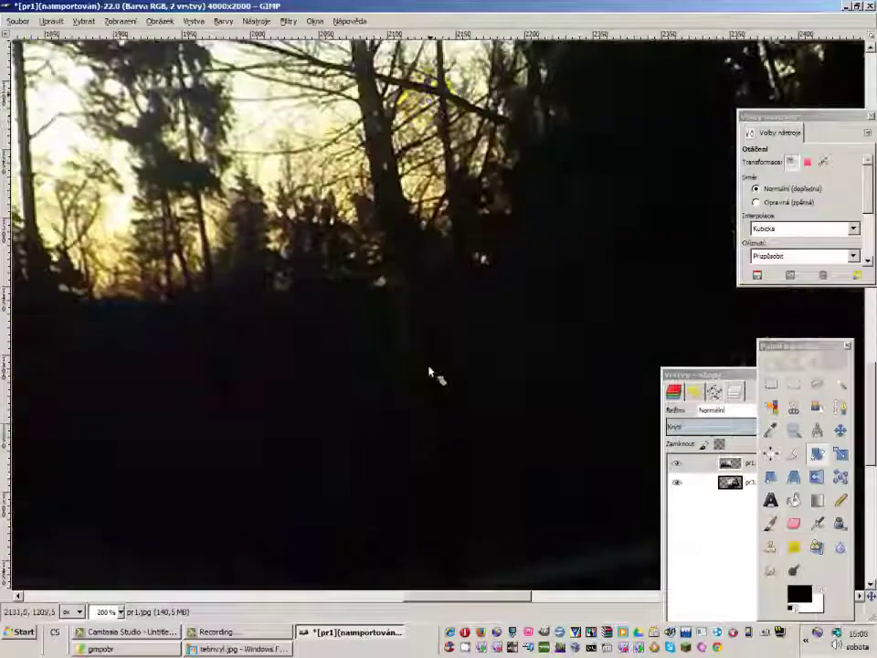
key("1")
left_click(413, 334)
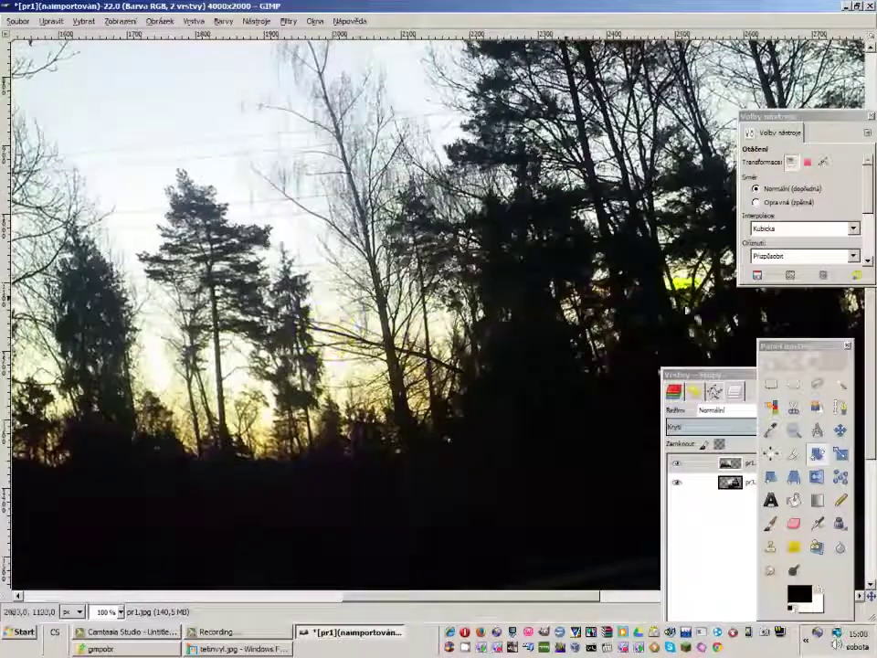
left_click(819, 445)
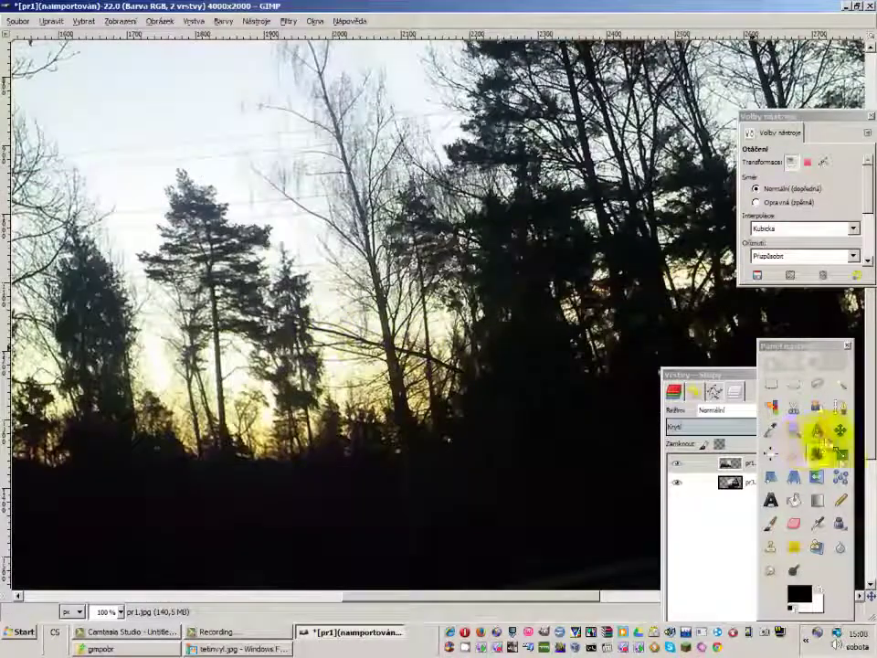
Try a perspective warp on pr1.jpg, then cancel it
left_click(791, 484)
mouse_move(347, 464)
left_mouse_down()
mouse_move(347, 530)
mouse_move(348, 513)
mouse_move(333, 550)
left_mouse_up()
key("2")
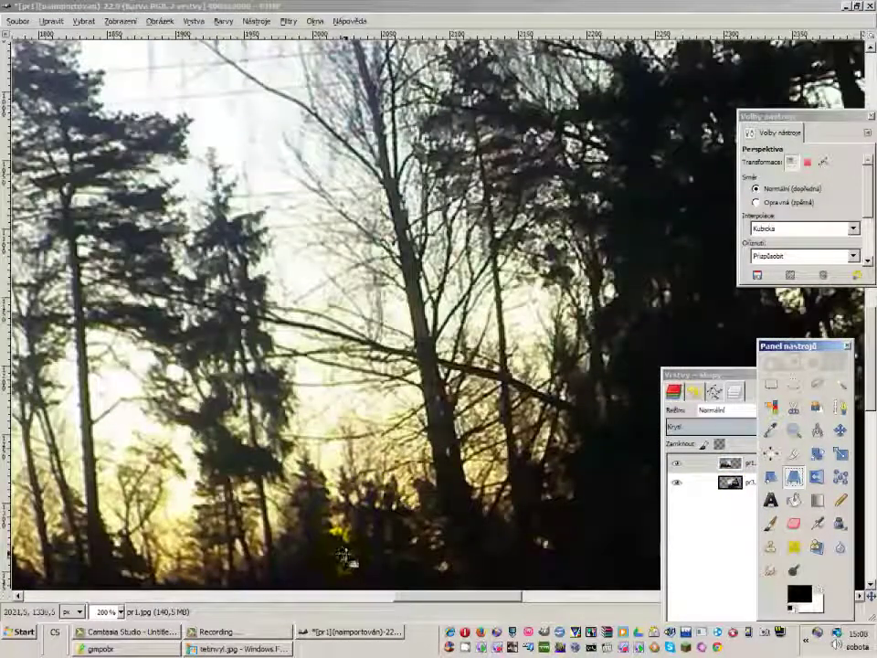
left_click(344, 555)
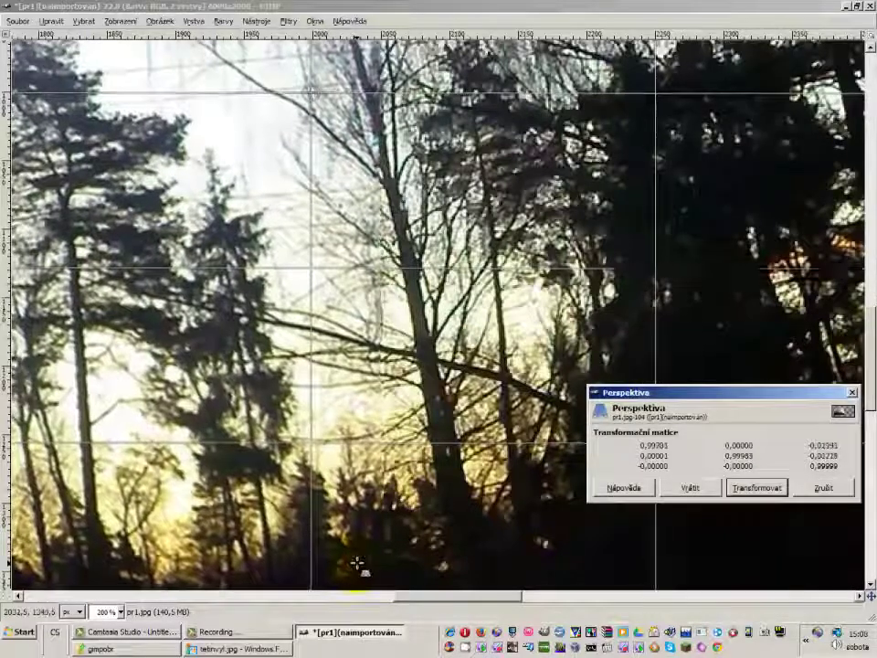
left_click_drag(356, 562, 361, 563)
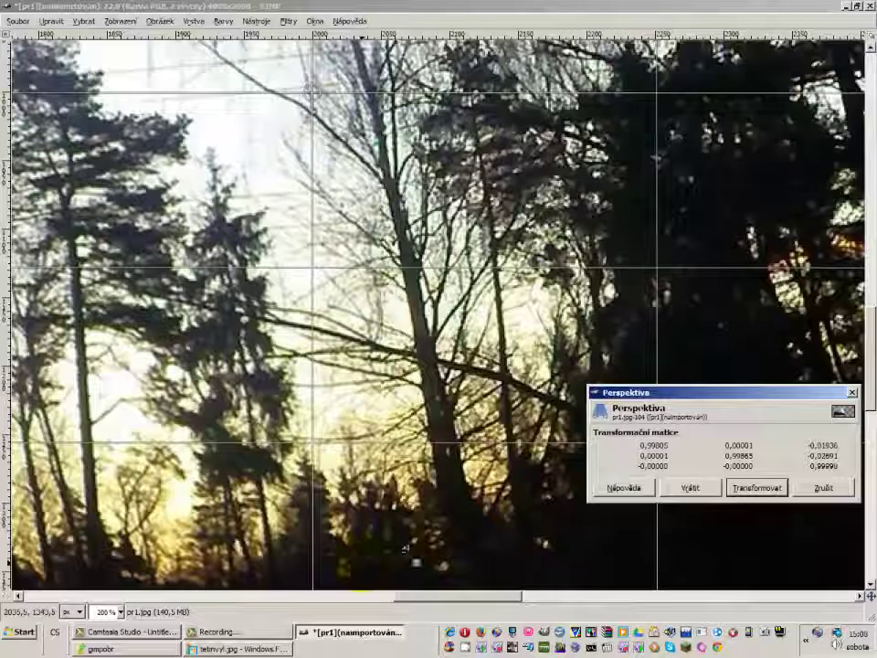
left_click(824, 487)
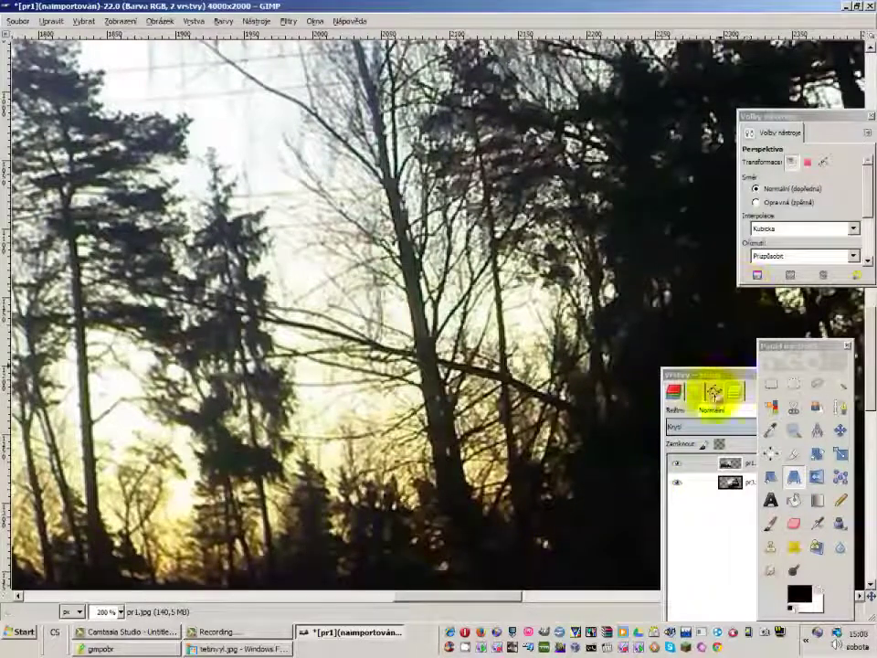
Apply a slight perspective transform to the pr3.jpg layer
left_click(730, 482)
left_click(454, 521)
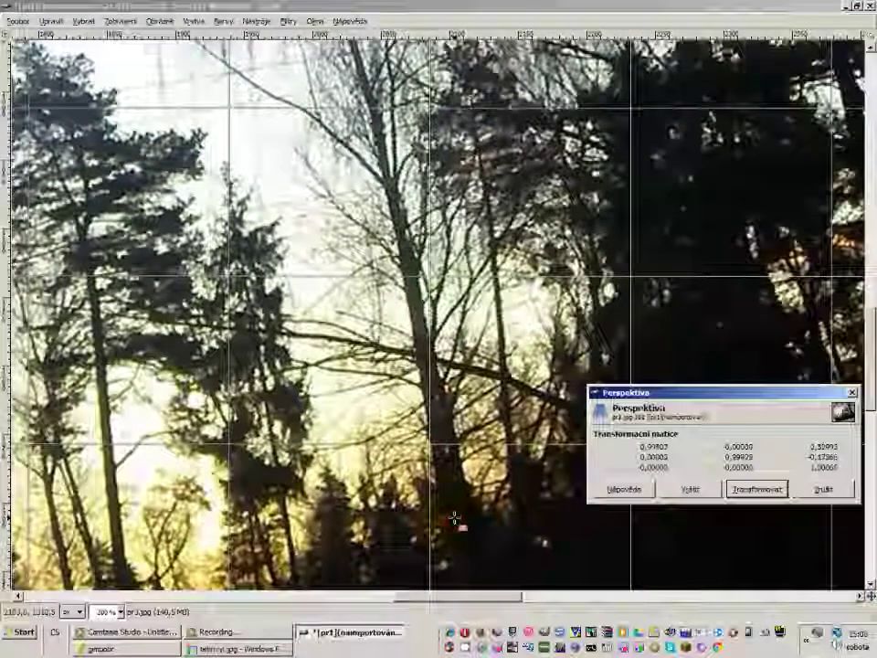
left_click(749, 488)
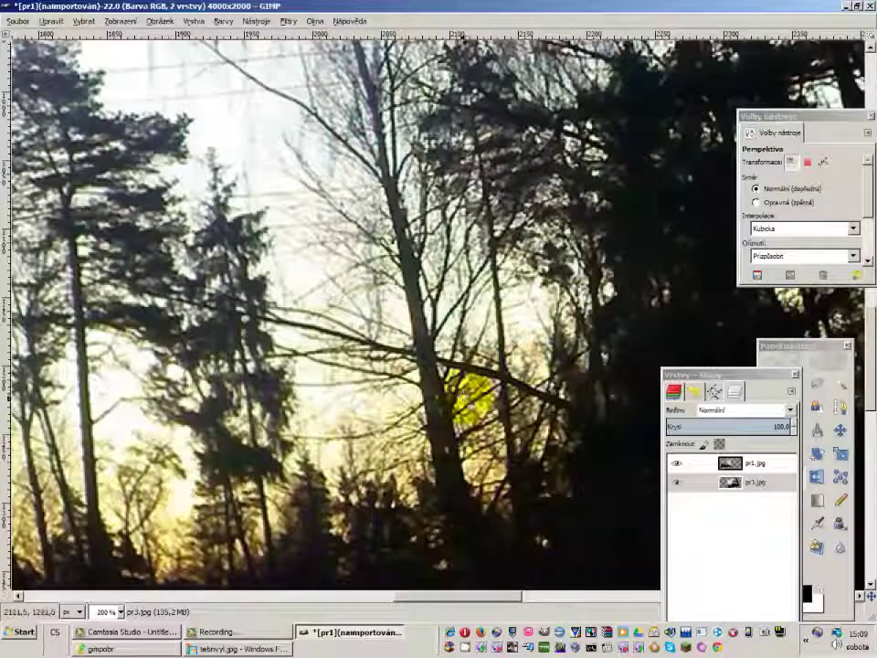
Apply a small perspective warp to pr3.jpg around the trees
left_click(456, 412)
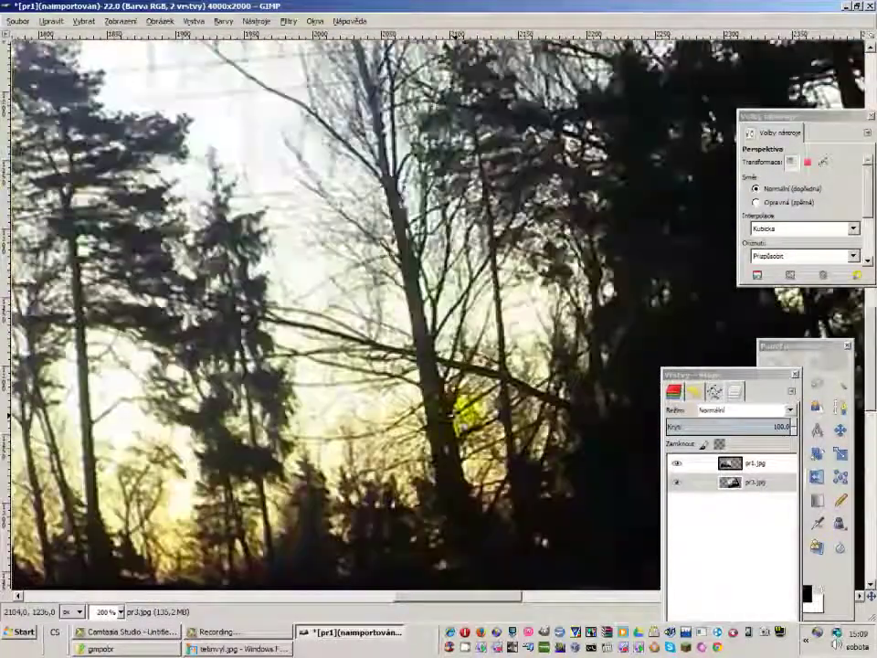
left_click_drag(454, 416, 436, 461)
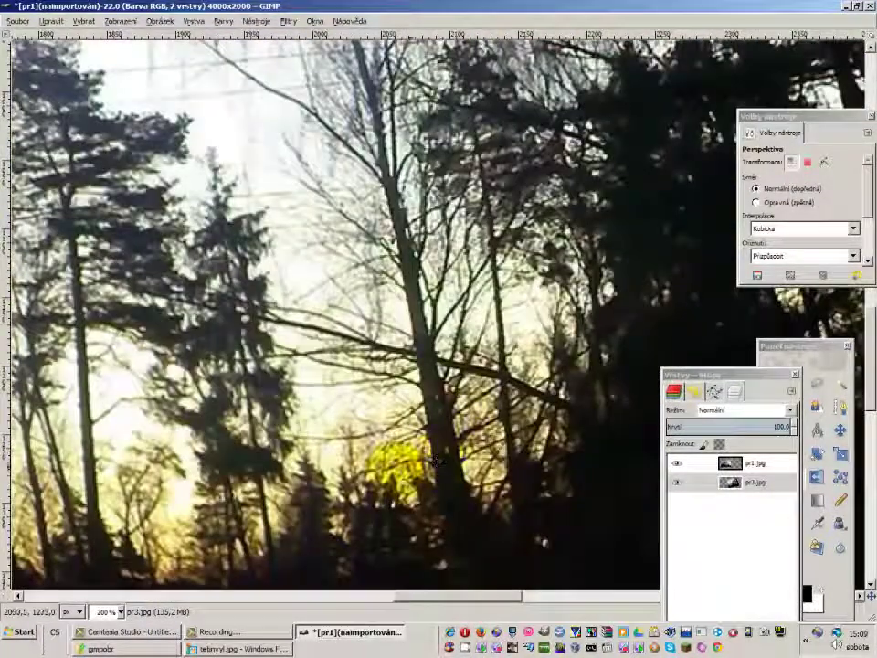
left_click(413, 477)
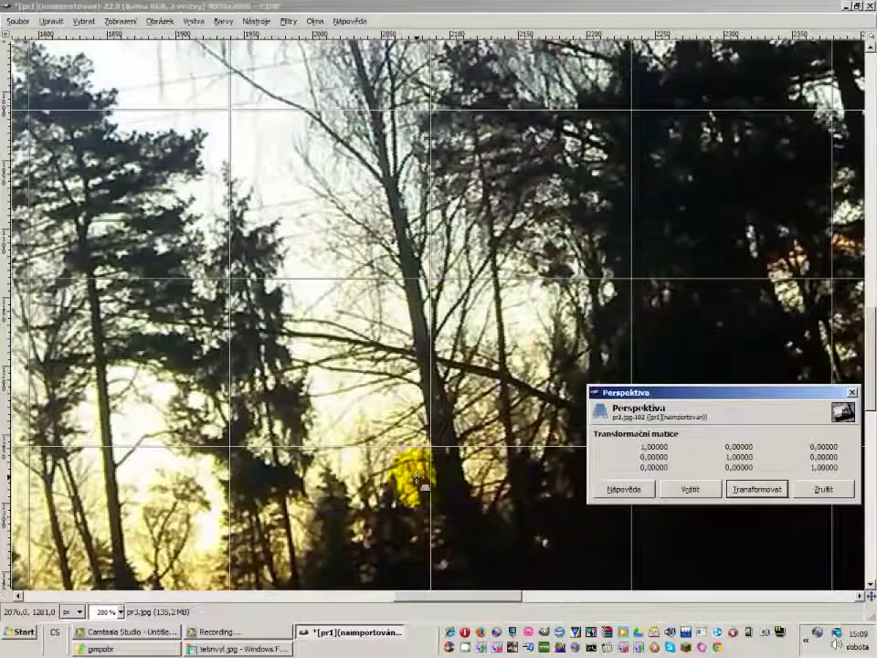
left_click_drag(415, 477, 417, 476)
left_click(728, 490)
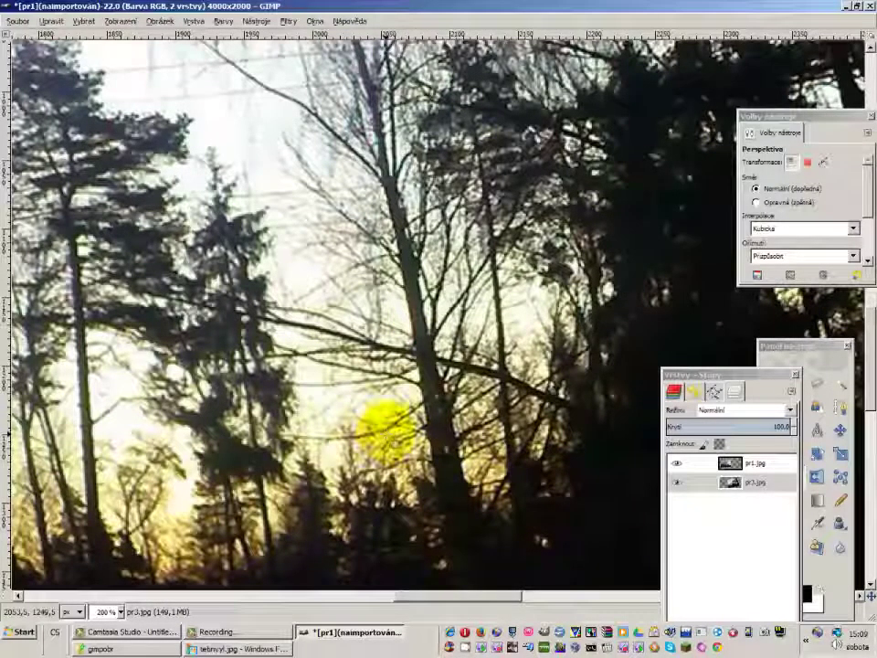
Apply another small perspective nudge to pr3.jpg near the sky
scroll(387, 431, "up", 5)
scroll(491, 329, "up", 3)
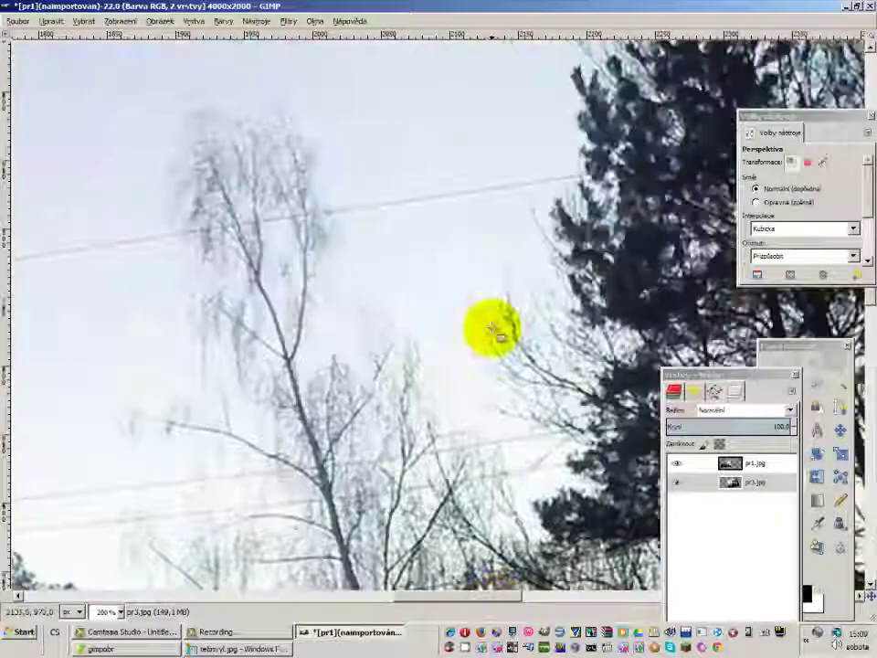
scroll(484, 331, "up", 3)
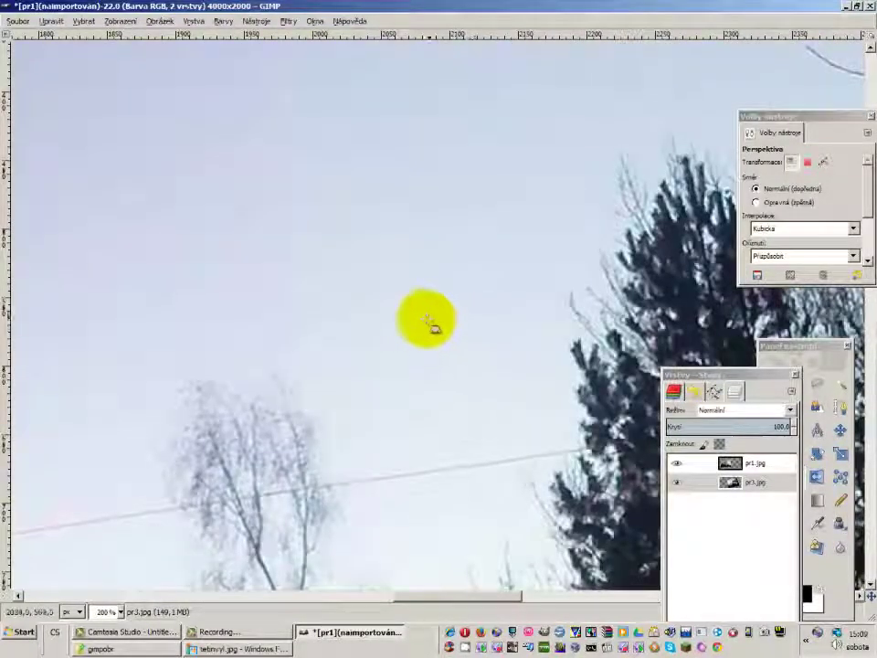
left_click_drag(429, 322, 420, 316)
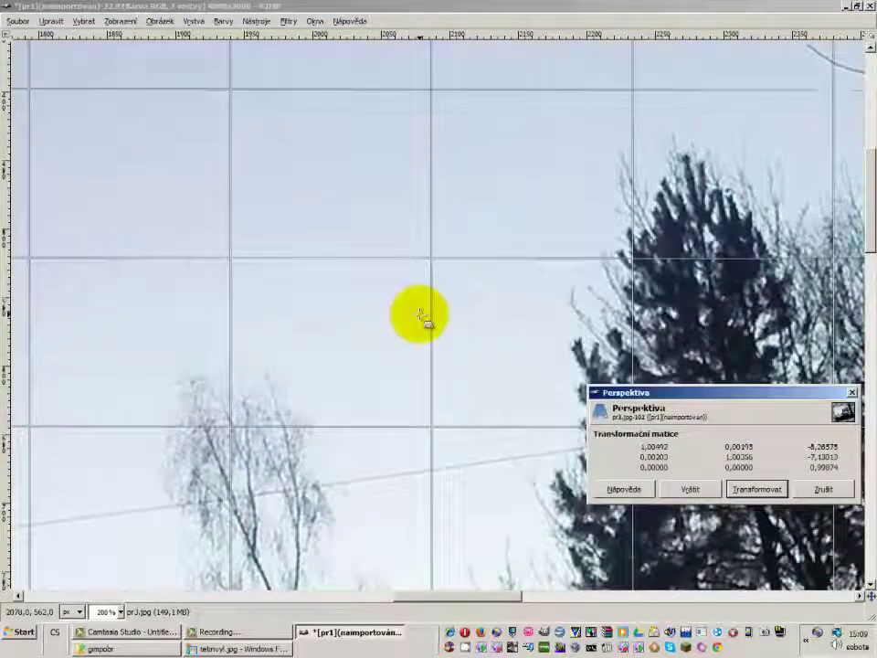
left_click(757, 489)
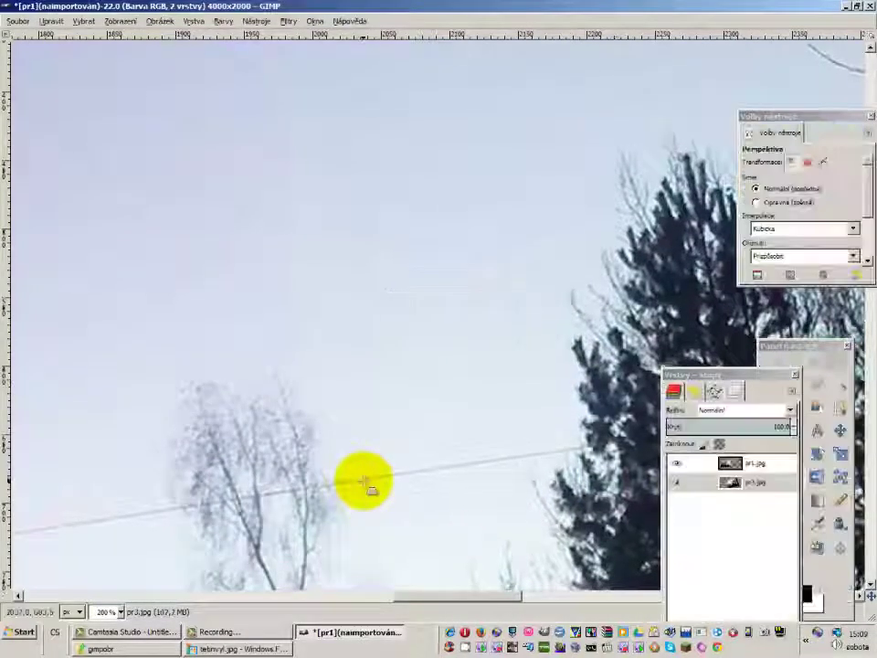
scroll(506, 445, "down", 3)
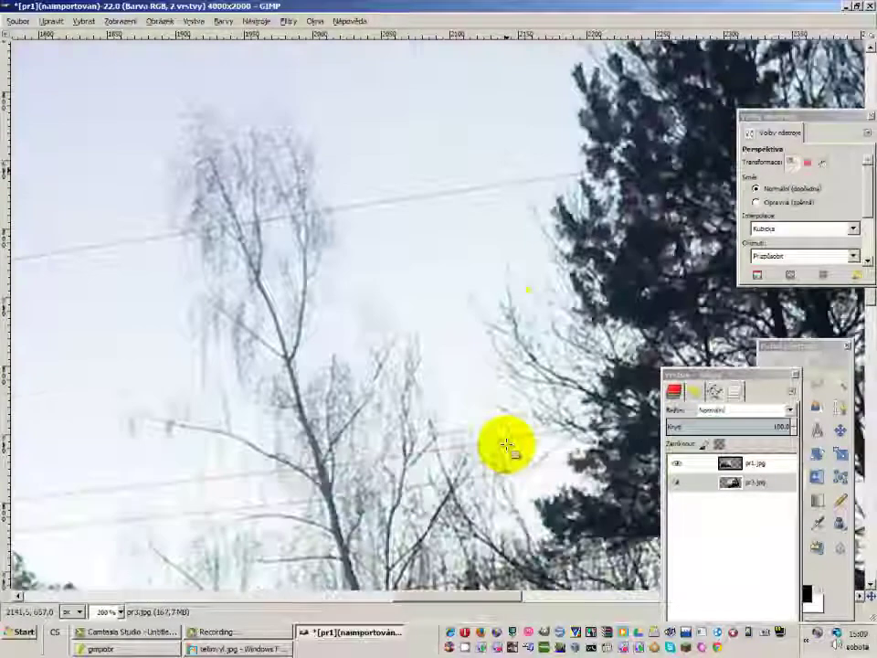
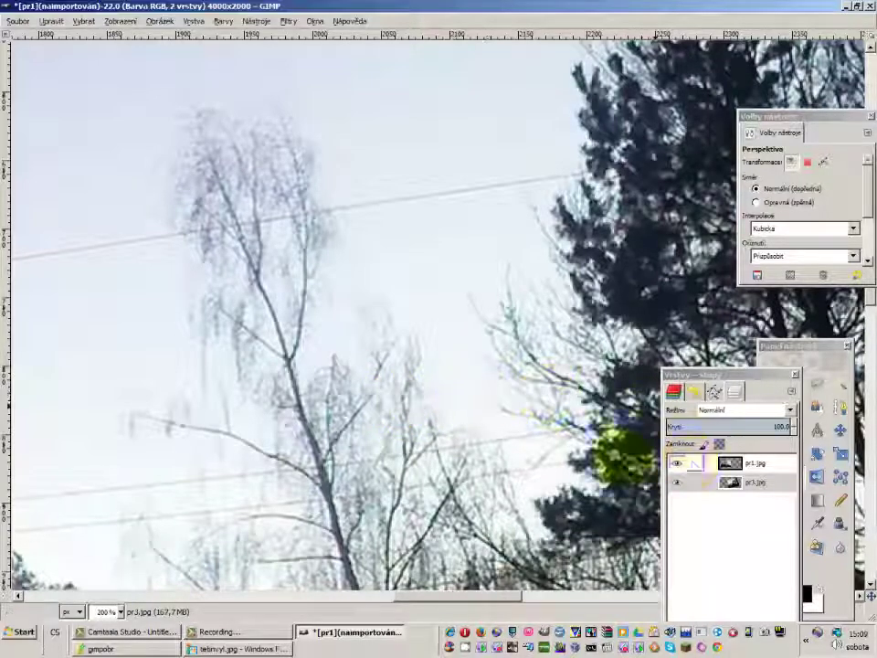
Preview a perspective skew by dragging a layer corner, then bring up the gimpobr folder
scroll(391, 416, "down", 2)
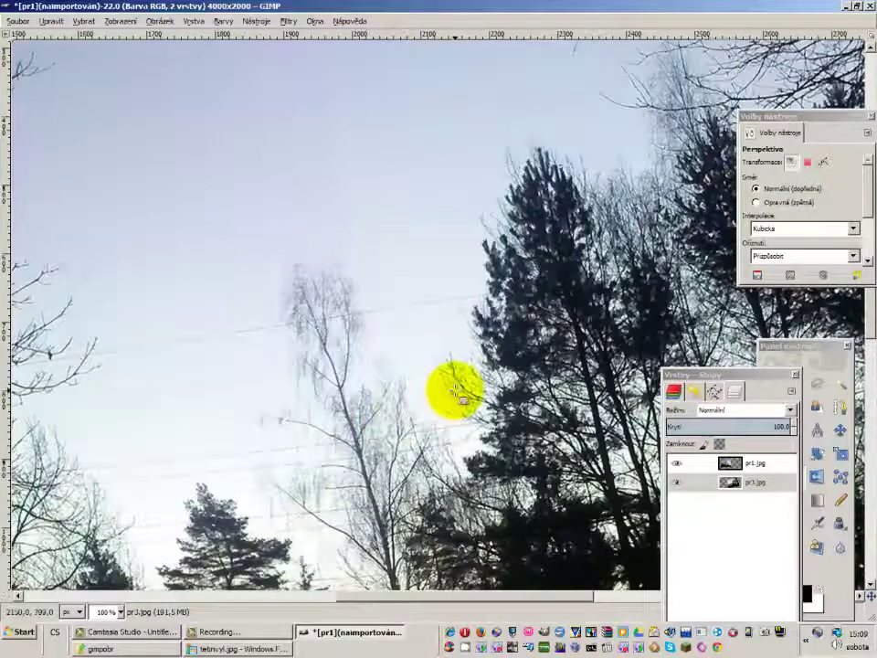
left_click_drag(463, 399, 426, 517)
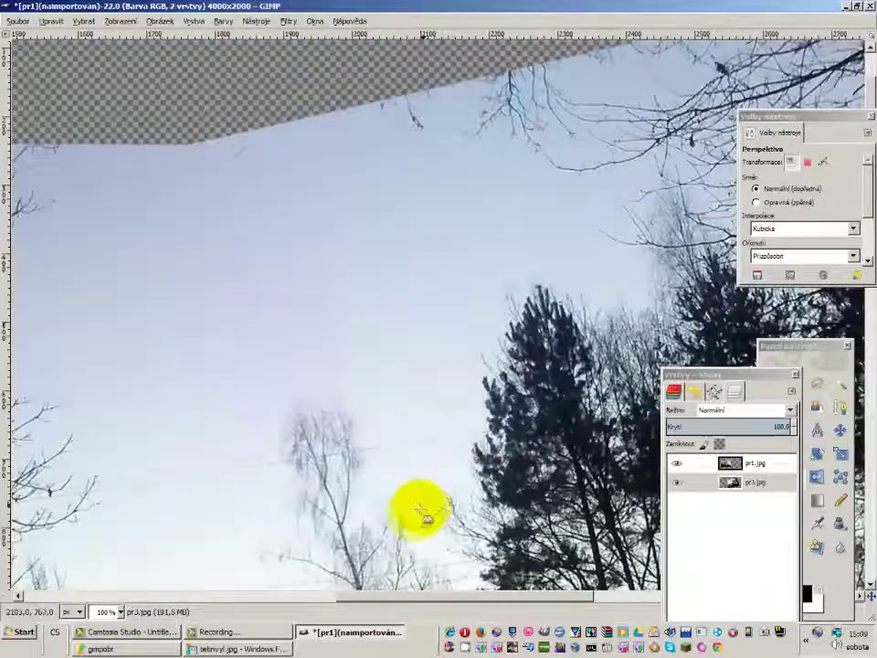
scroll(392, 446, "up", 1)
scroll(392, 446, "up", 1)
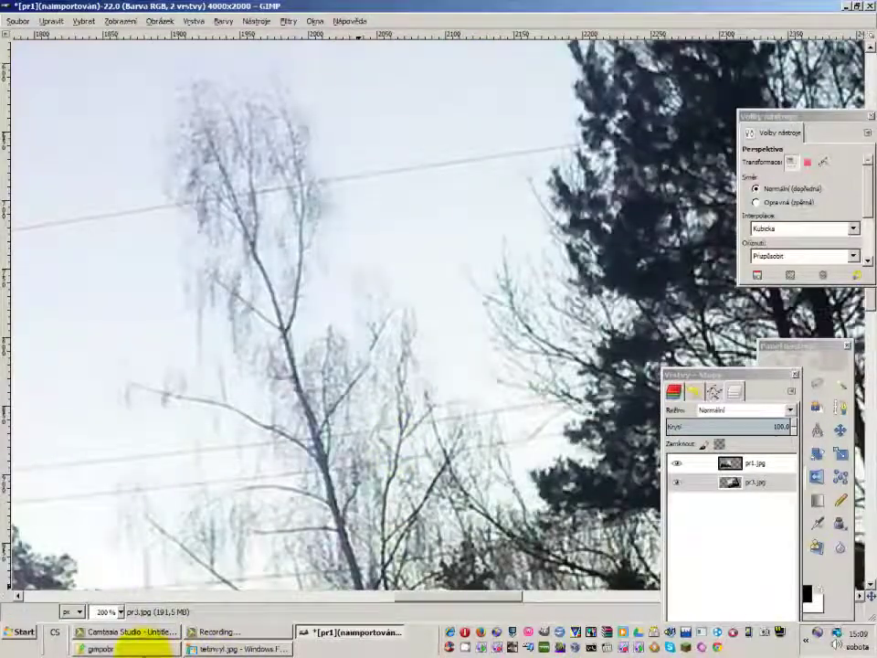
left_click(146, 648)
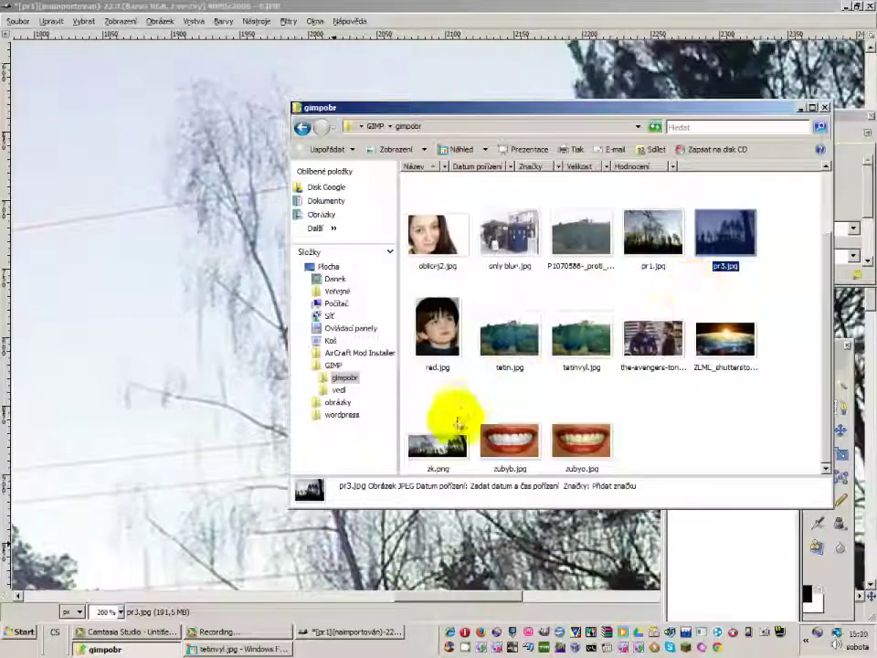
View zk.png in Windows Photo Gallery, zooming in and out, then close it and return to GIMP
double_click(437, 443)
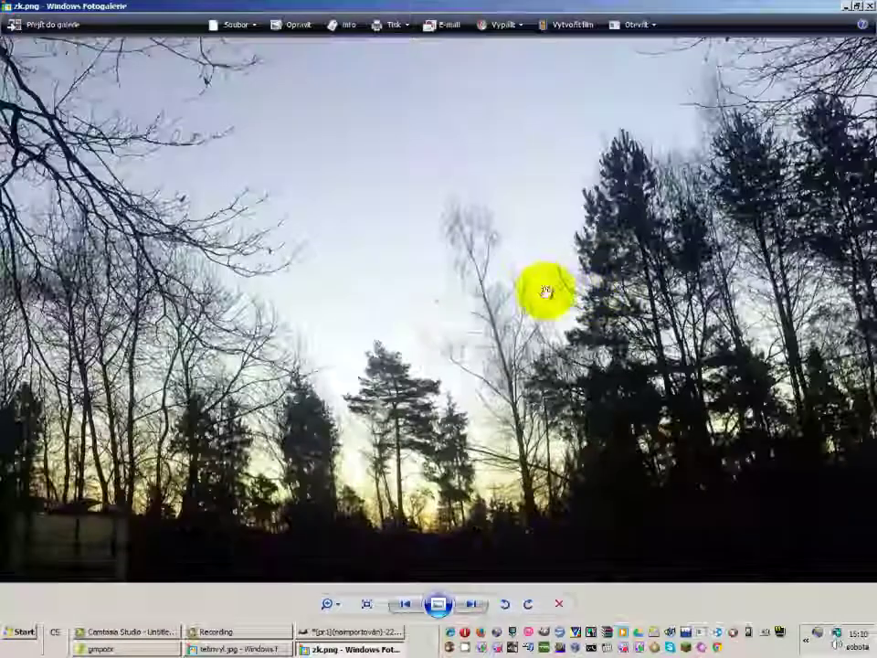
scroll(546, 291, "up", 2)
scroll(456, 275, "up", 1)
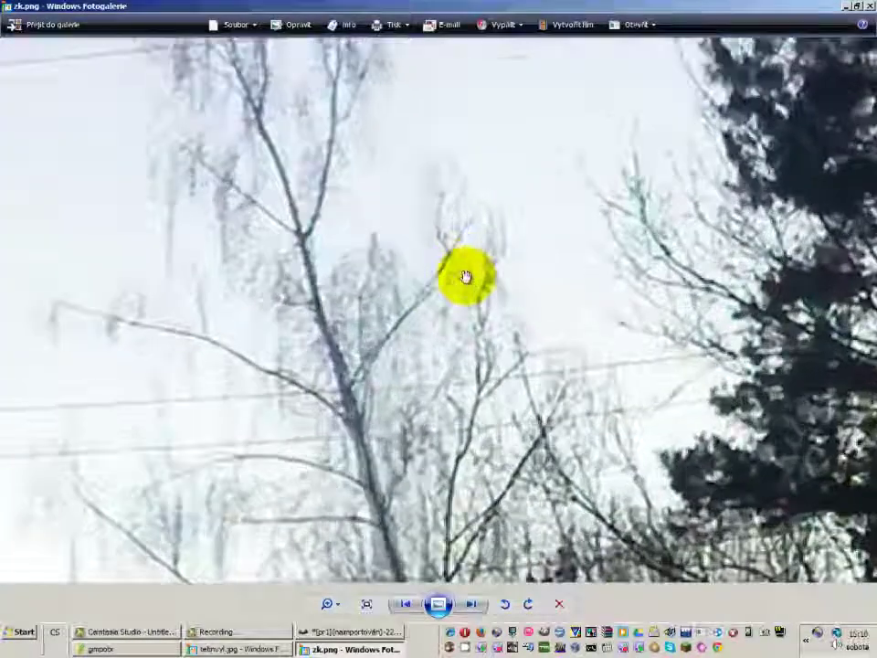
scroll(466, 277, "up", 1)
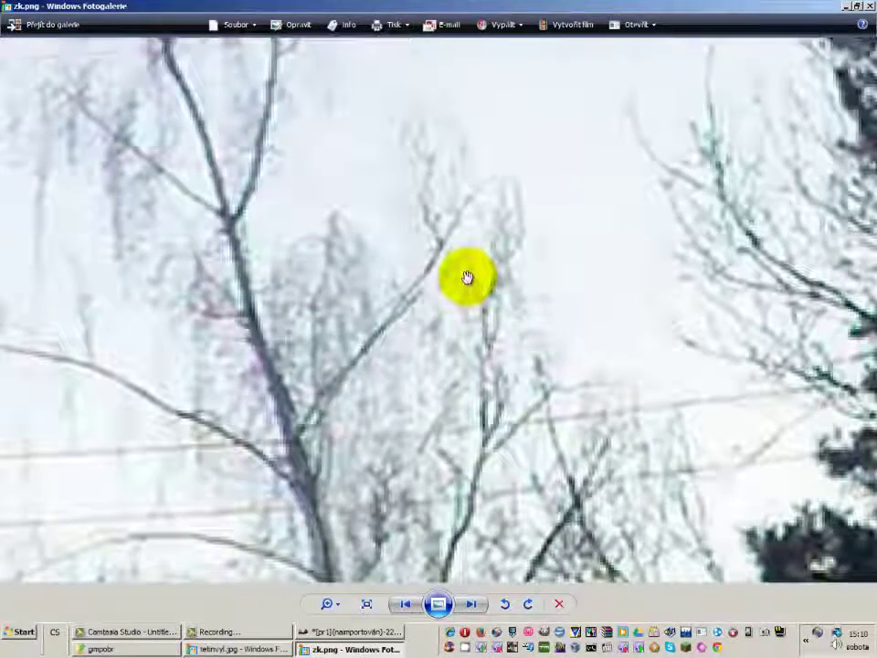
scroll(466, 277, "down", 1)
scroll(466, 277, "down", 1)
scroll(466, 277, "down", 1)
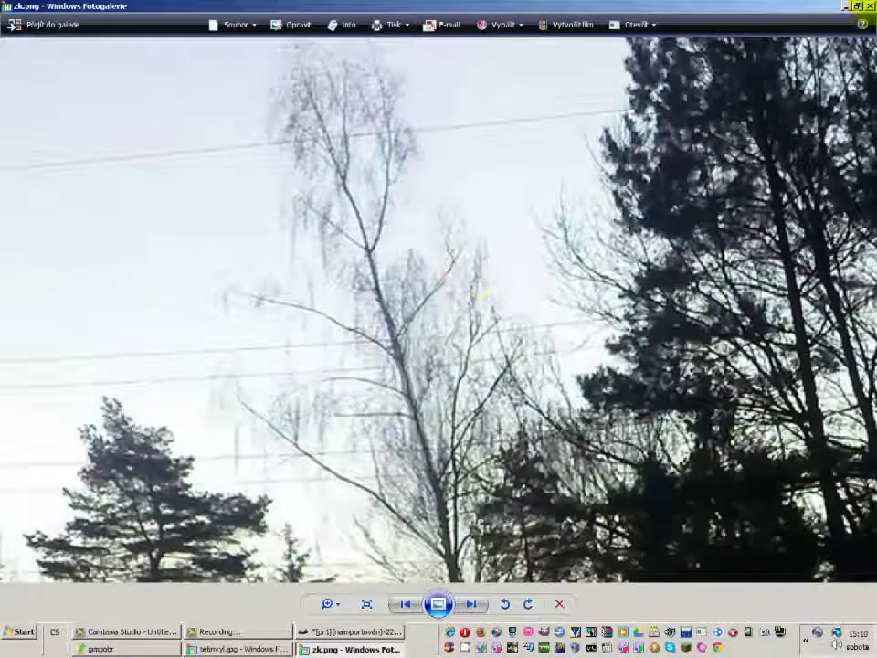
left_click(870, 6)
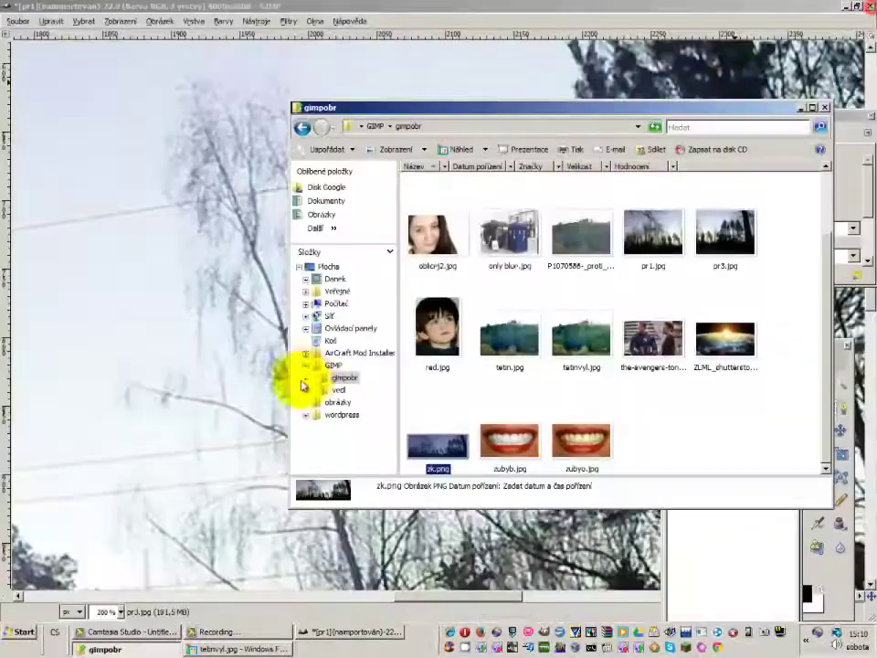
left_click(210, 276)
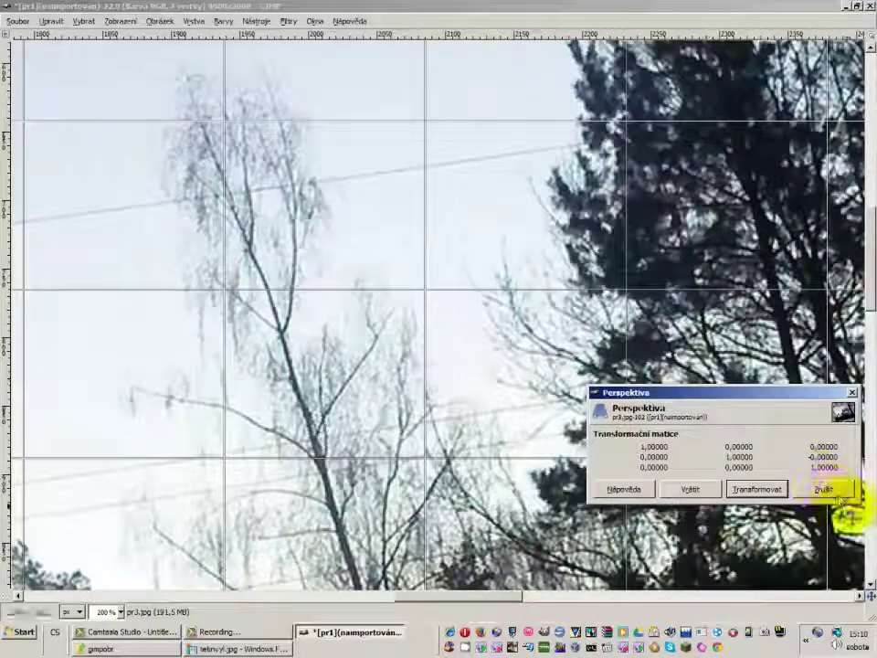
Cancel the perspective transform, toggle the top layer to compare alignment, and select the Shear tool
left_click(823, 489)
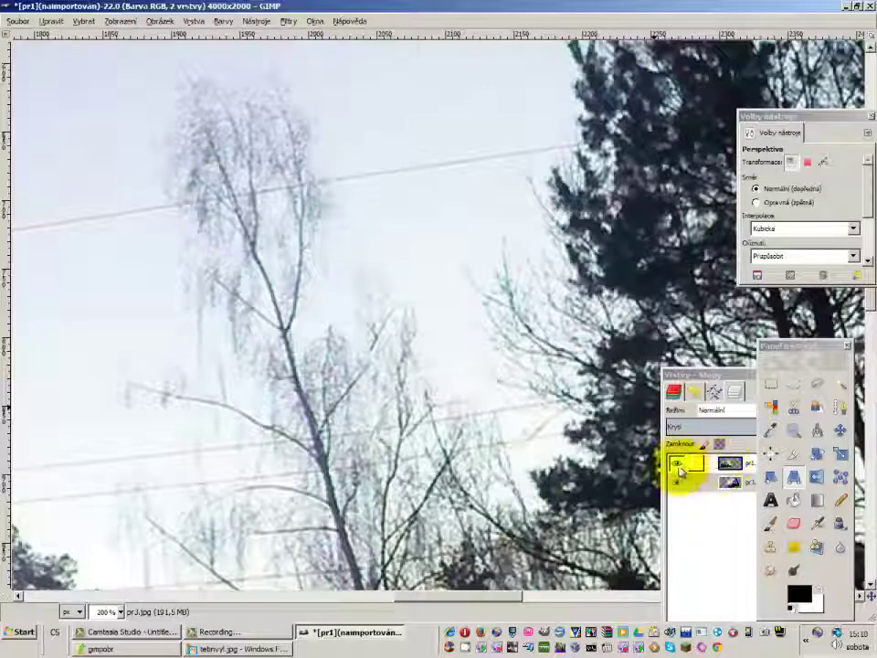
left_click(677, 466)
left_click(678, 466)
left_click(678, 466)
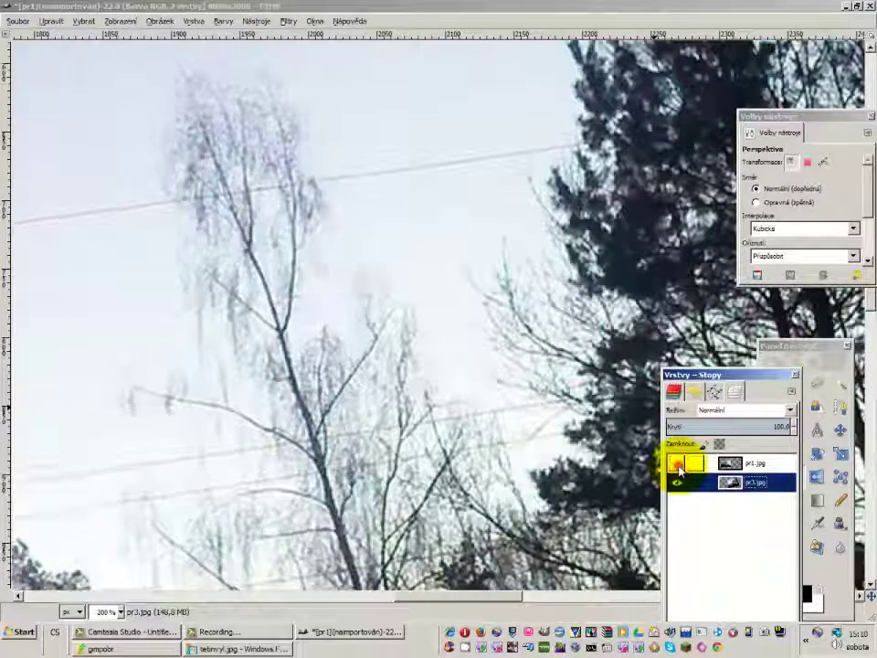
left_click(678, 466)
left_click(678, 466)
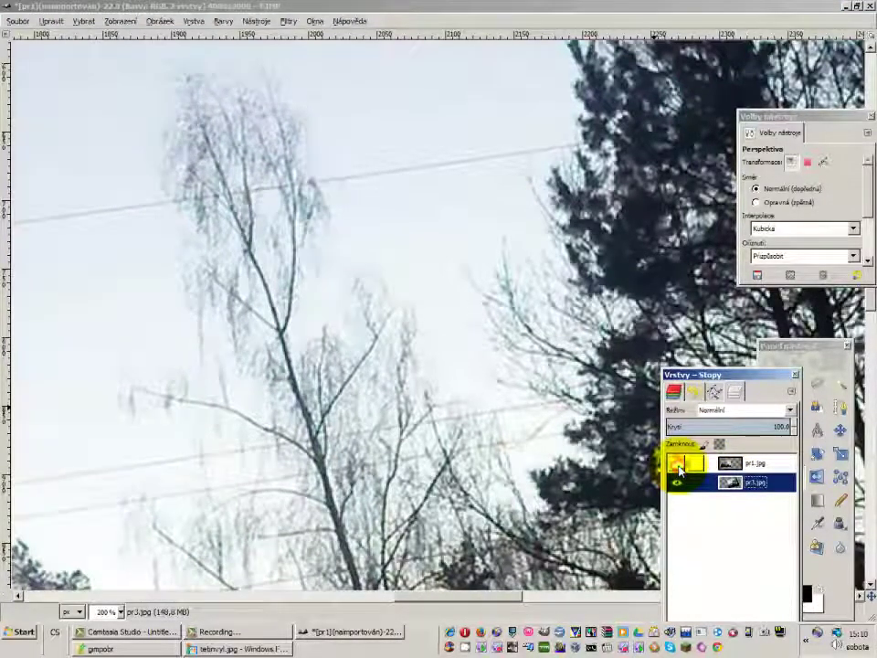
left_click(678, 466)
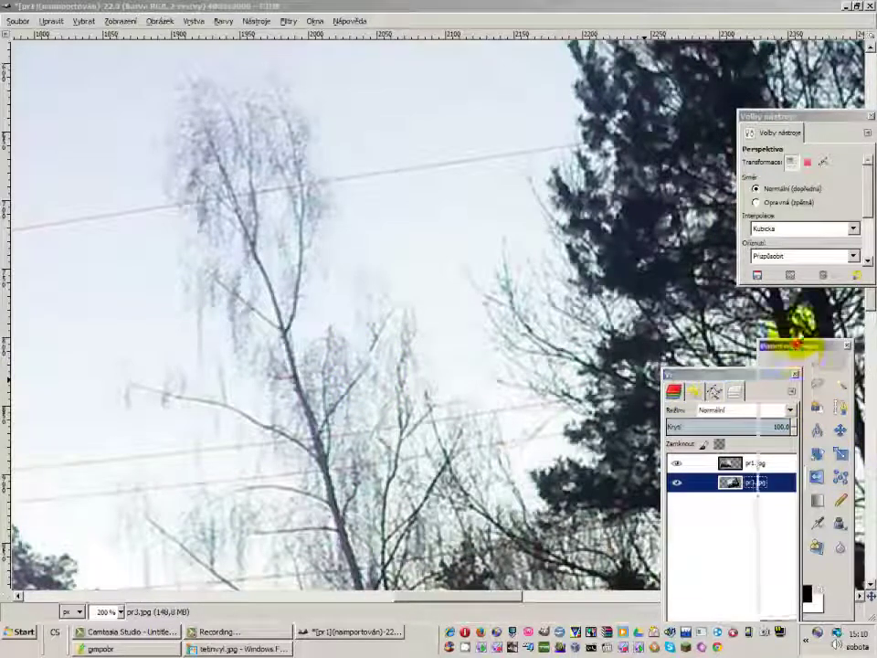
left_click_drag(791, 347, 791, 272)
left_click(772, 400)
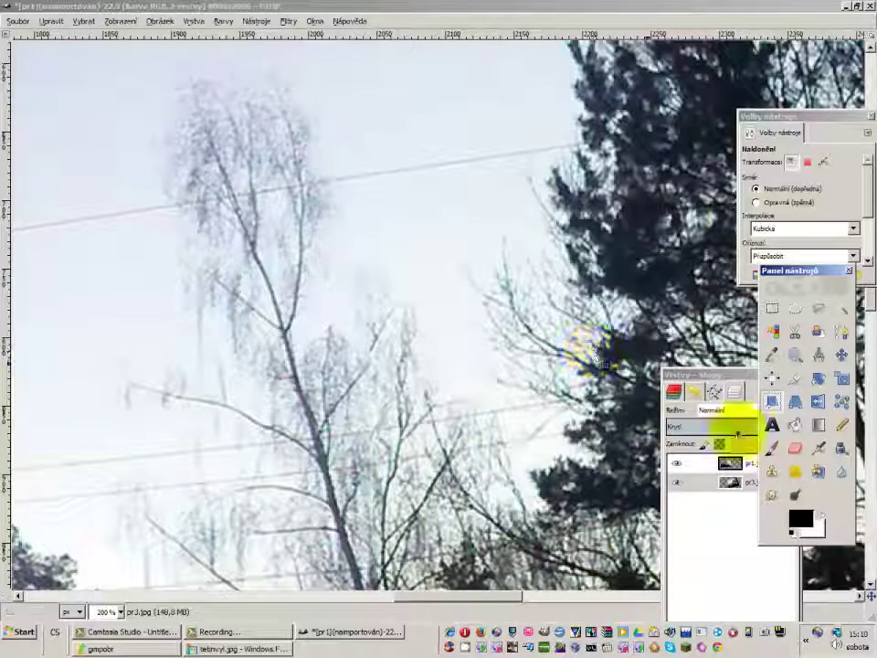
Compare the pr1.jpg and pr3.jpg layers by toggling visibility, leaving pr3.jpg selected
left_click(735, 463)
left_click(677, 463)
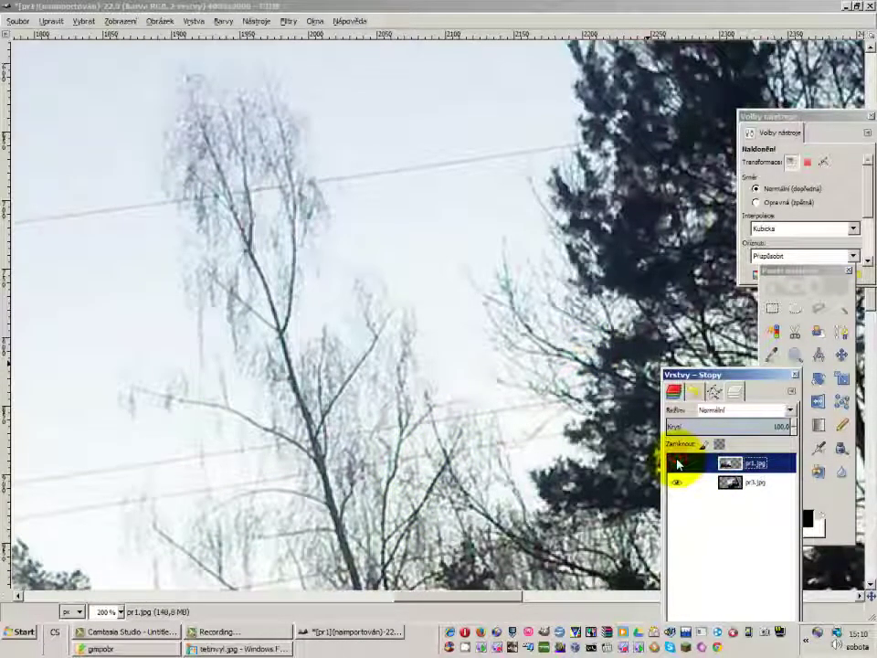
left_click(674, 464)
left_click(694, 481)
left_click(677, 482)
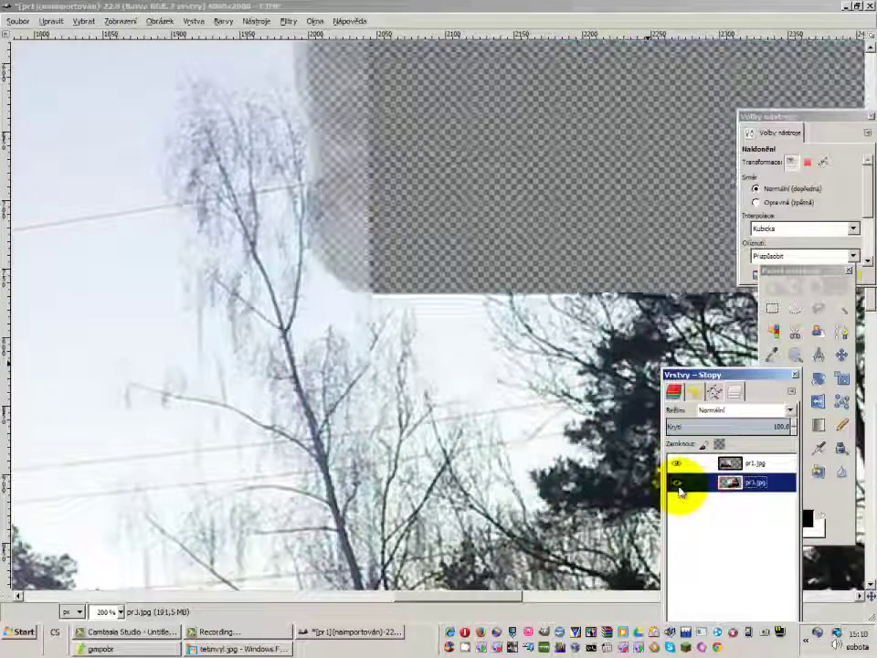
left_click(677, 482)
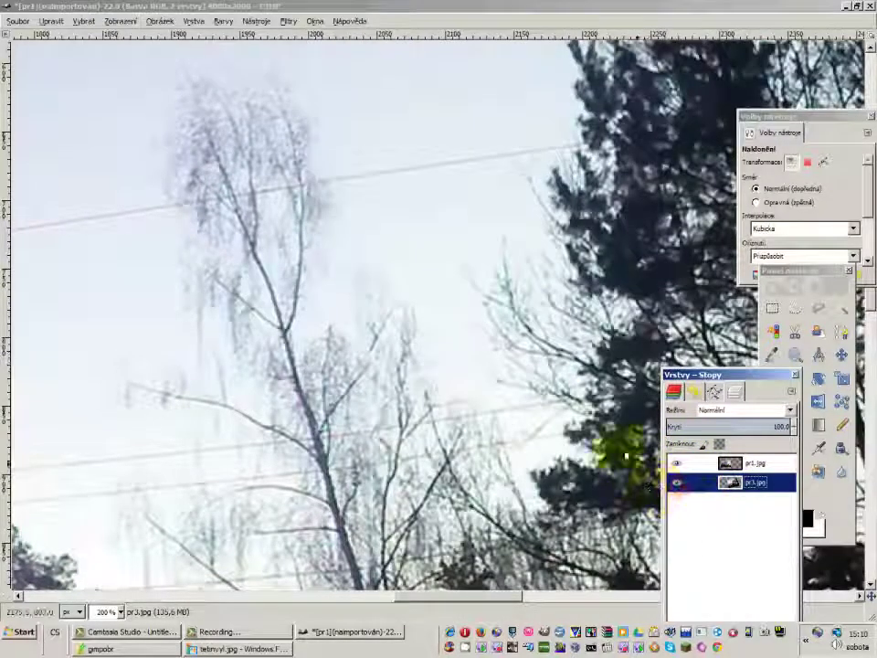
Shear pr3.jpg vertically so its wires match the top layer, then check the alignment
left_click(500, 255)
left_click_drag(514, 266, 650, 299)
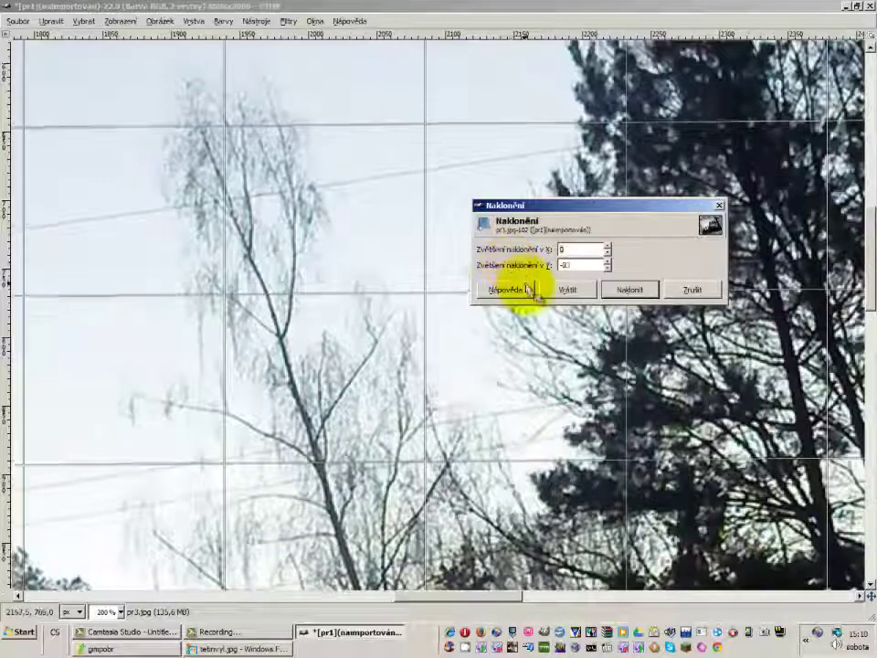
left_click(650, 297)
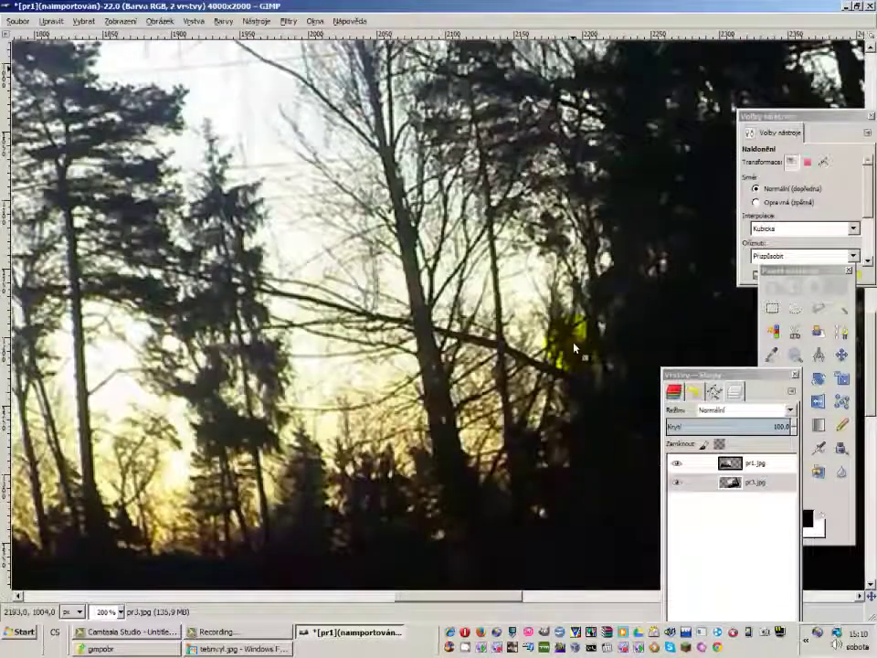
left_click(411, 361)
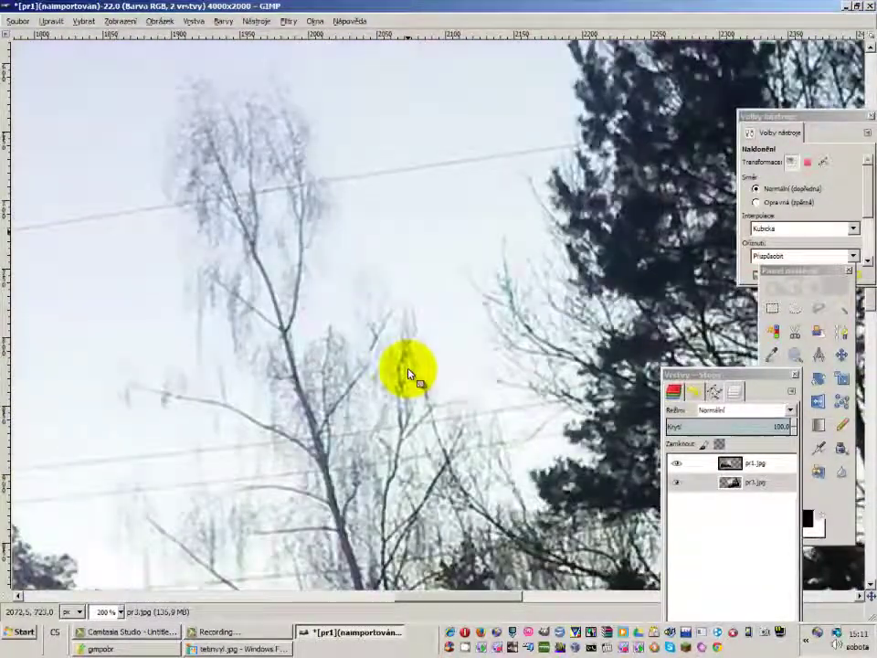
left_click(684, 465)
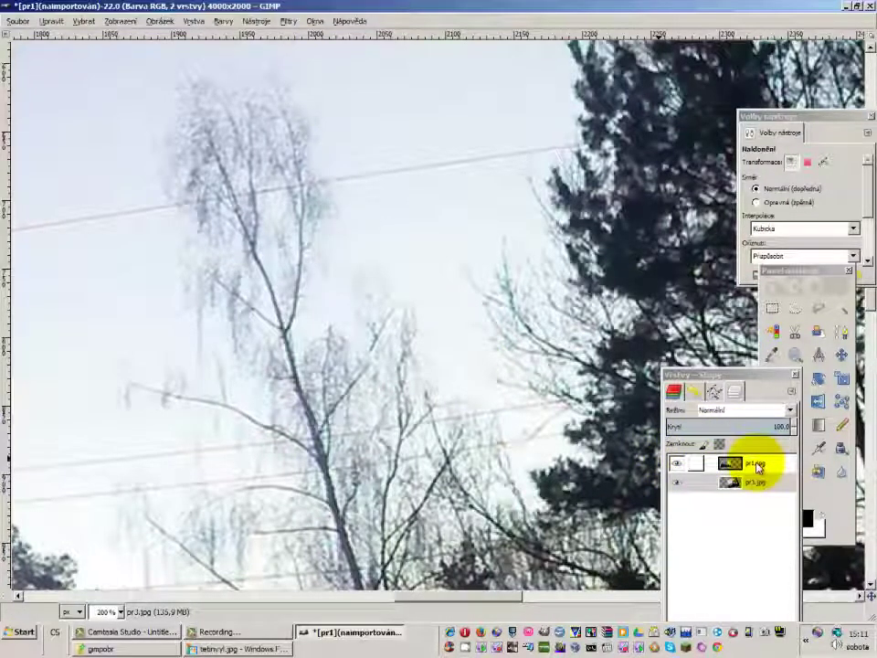
Save the two-layer image with Save As as zachyt.xcf in the Desktop folder
left_click(18, 22)
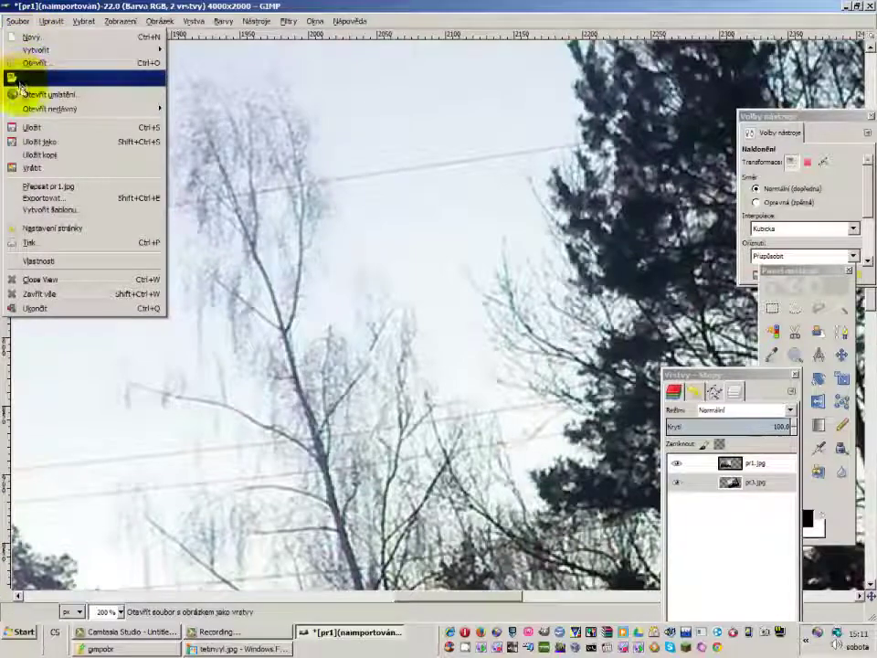
left_click(57, 141)
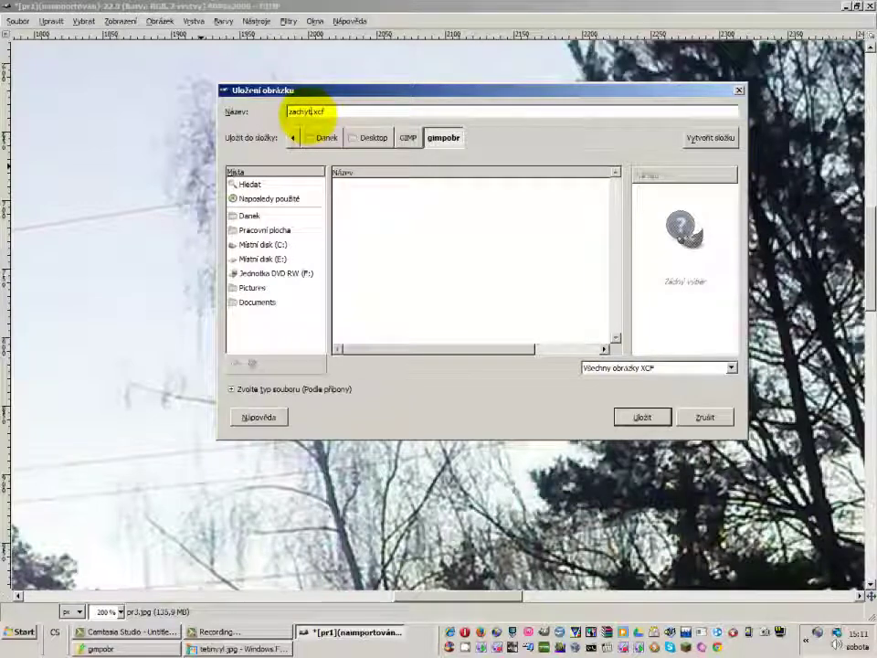
left_click(264, 229)
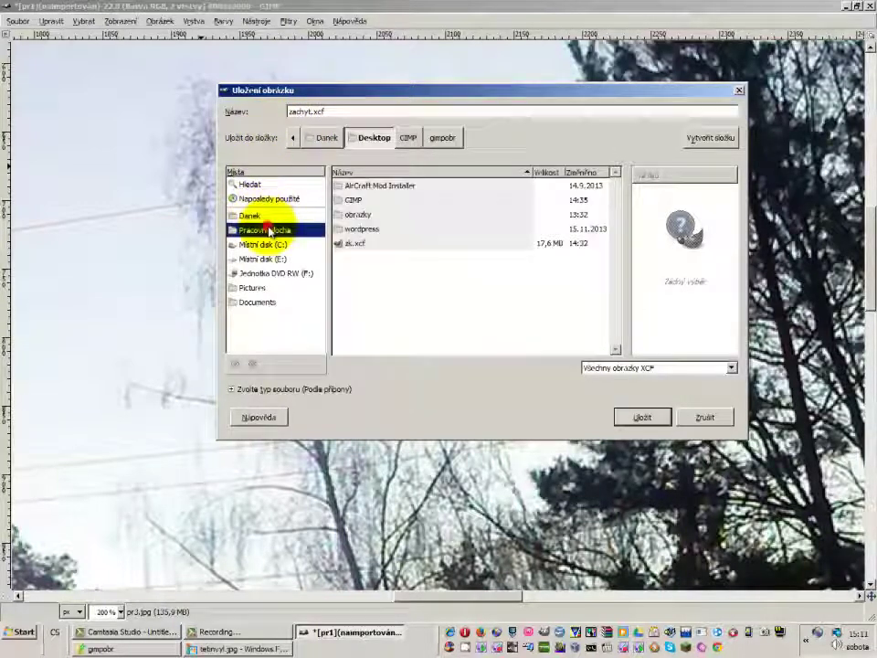
left_click(640, 414)
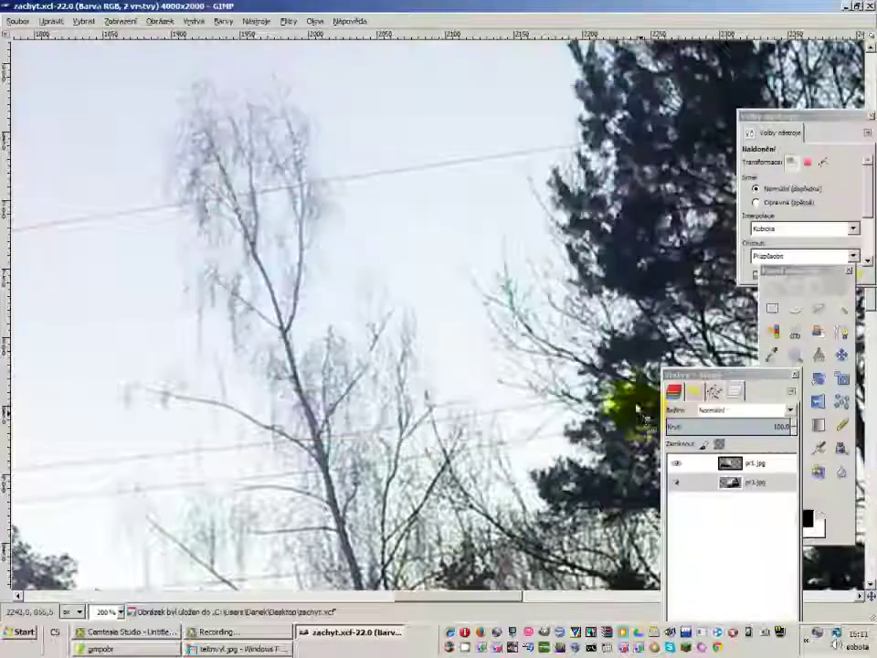
Nudge the top layer's rotation, then merge it down into a single pr1.jpg layer
left_click_drag(427, 241, 449, 293)
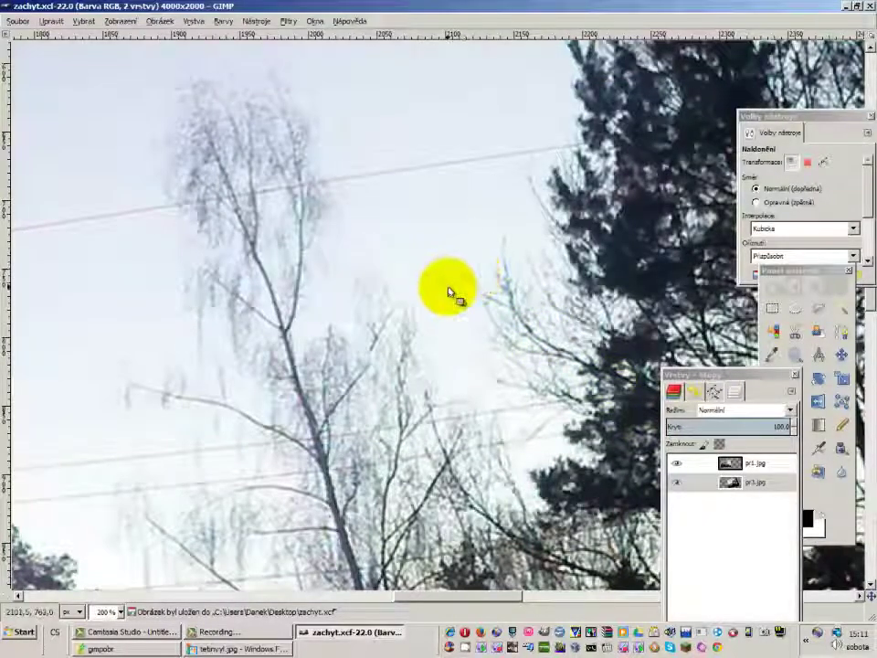
right_click(745, 462)
left_click(705, 192)
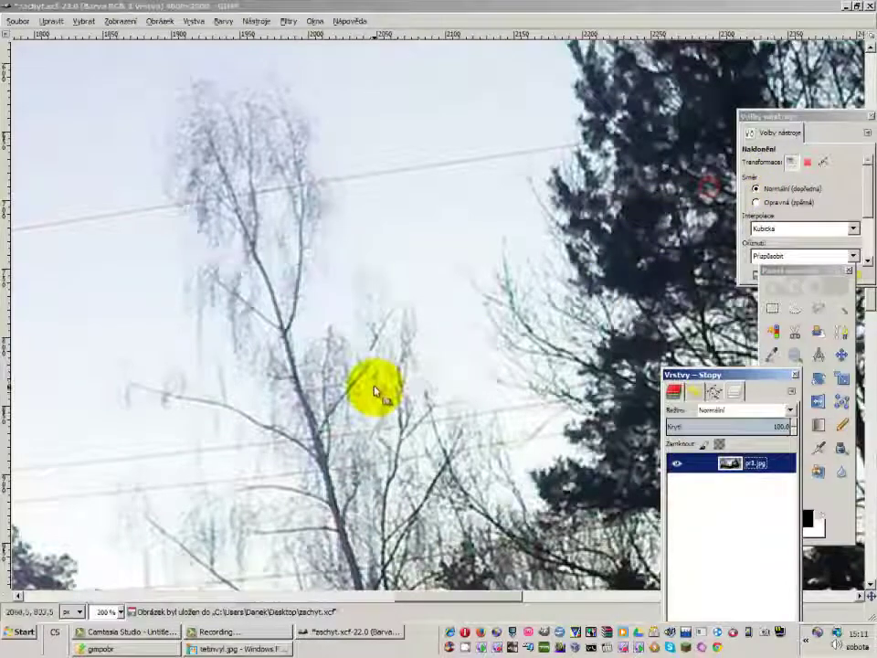
scroll(373, 384, "up", 2, "ctrl")
scroll(372, 384, "up", 1, "ctrl")
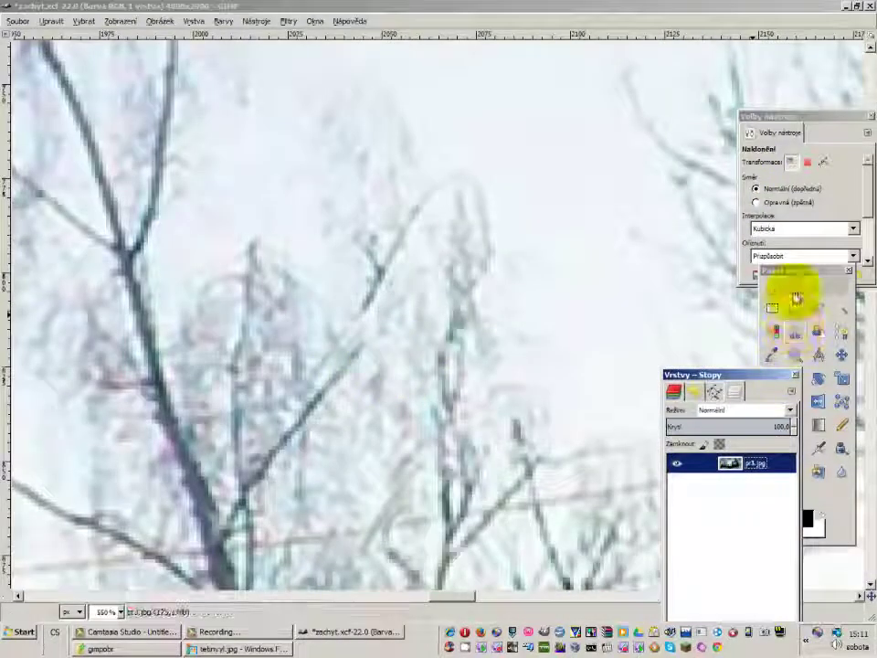
left_click_drag(783, 372, 723, 350)
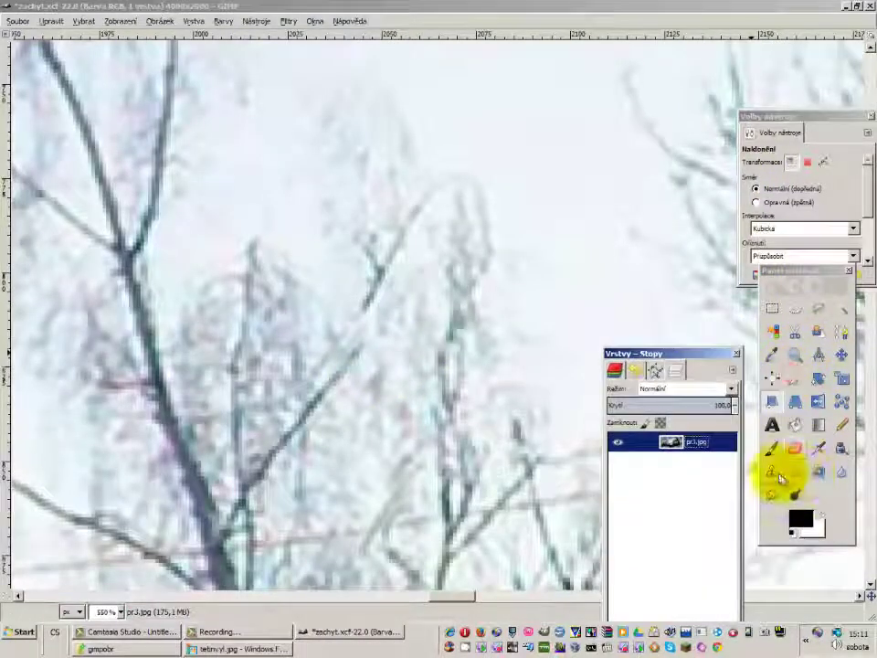
left_click(774, 472)
Clone clean sky over the faint ghost branches above the birch, then move to the Eraser and Heal tools
left_click(524, 115, "ctrl")
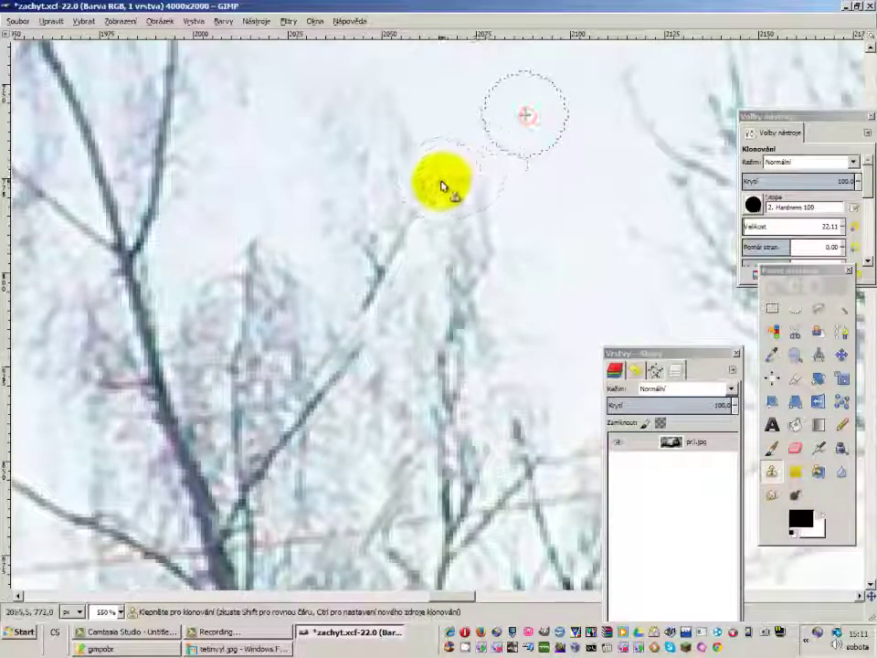
mouse_move(423, 203)
left_mouse_down()
mouse_move(361, 238)
mouse_move(417, 157)
left_mouse_up()
left_click(417, 157)
left_click(399, 132)
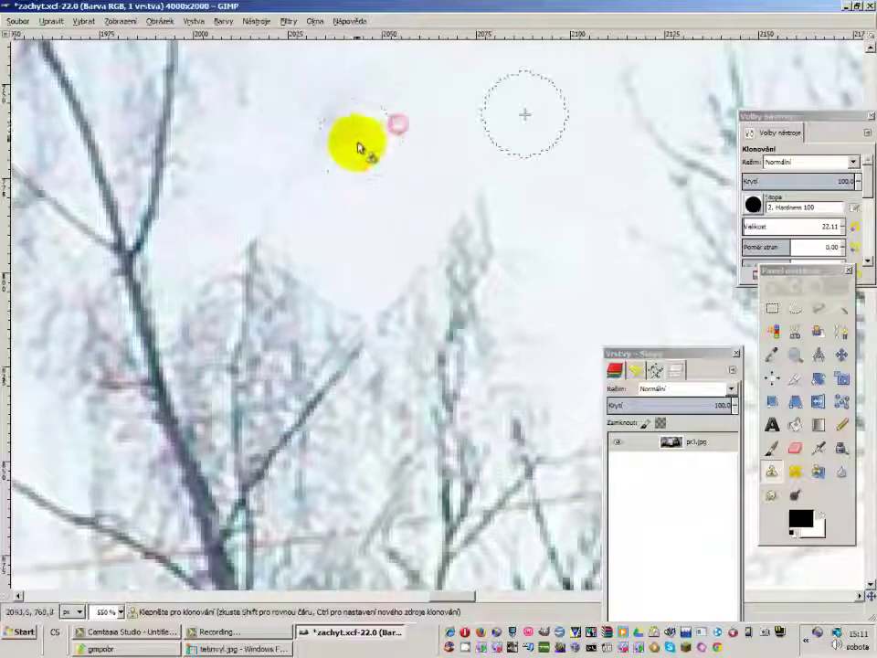
left_click(360, 147)
left_click(353, 96)
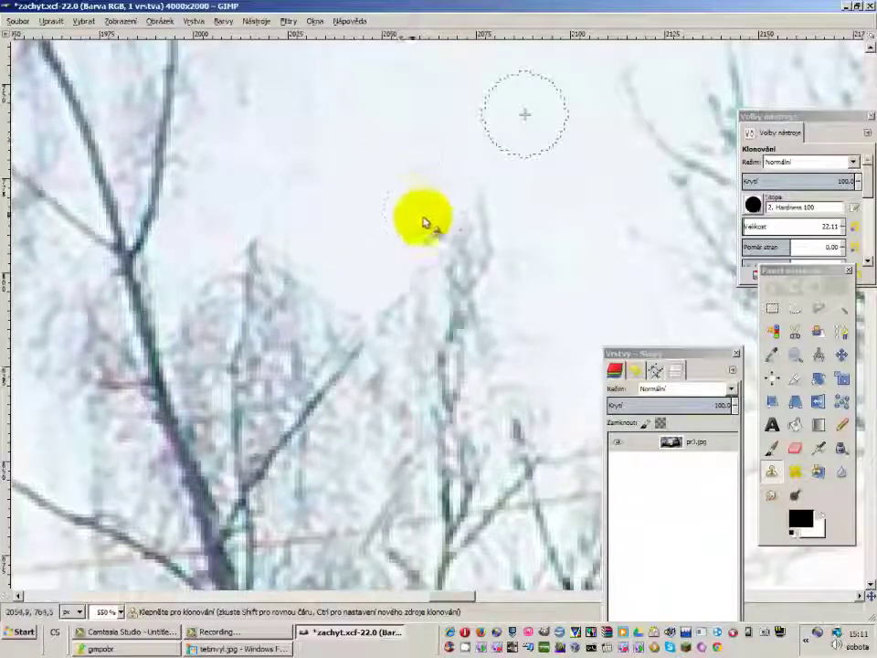
mouse_move(426, 221)
left_mouse_down()
mouse_move(484, 201)
mouse_move(454, 245)
left_mouse_up()
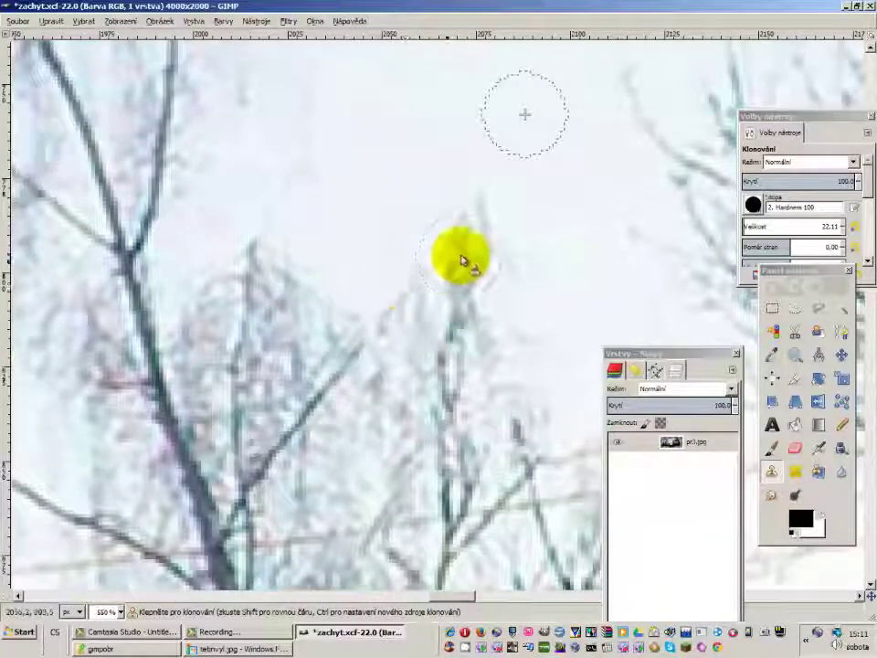
scroll(454, 244, "down", 3)
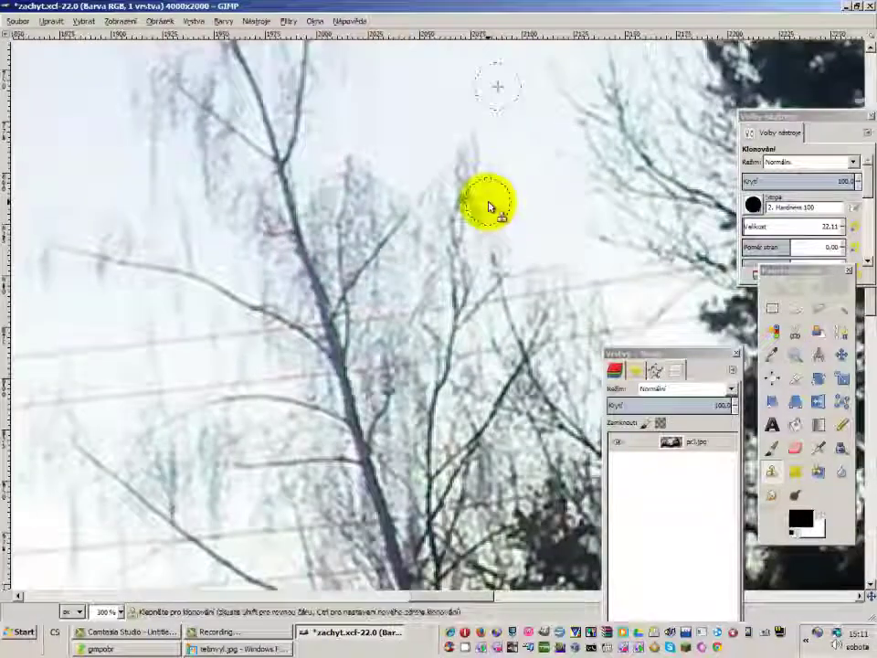
scroll(511, 238, "up", 1)
scroll(538, 293, "up", 1)
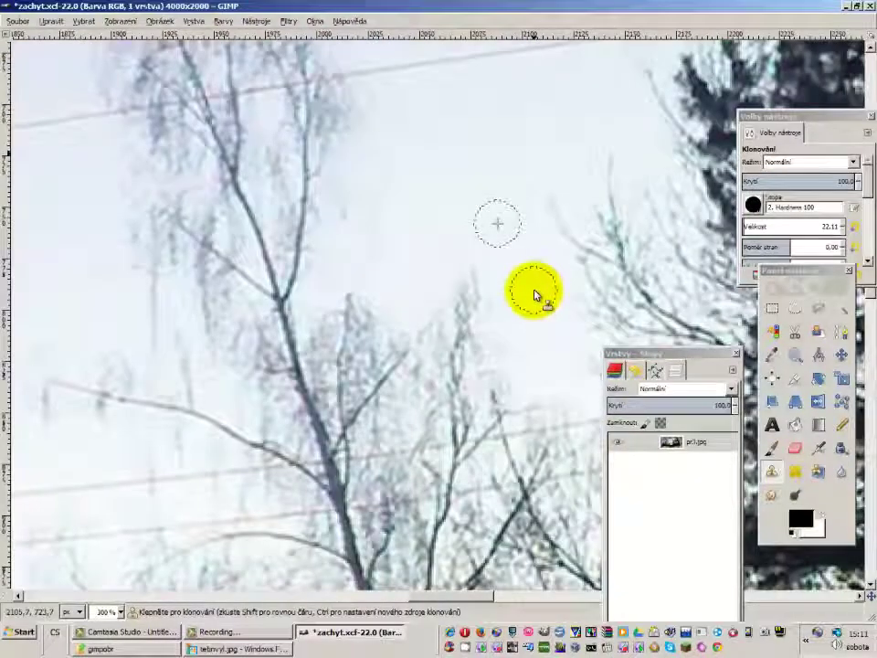
left_click(793, 449)
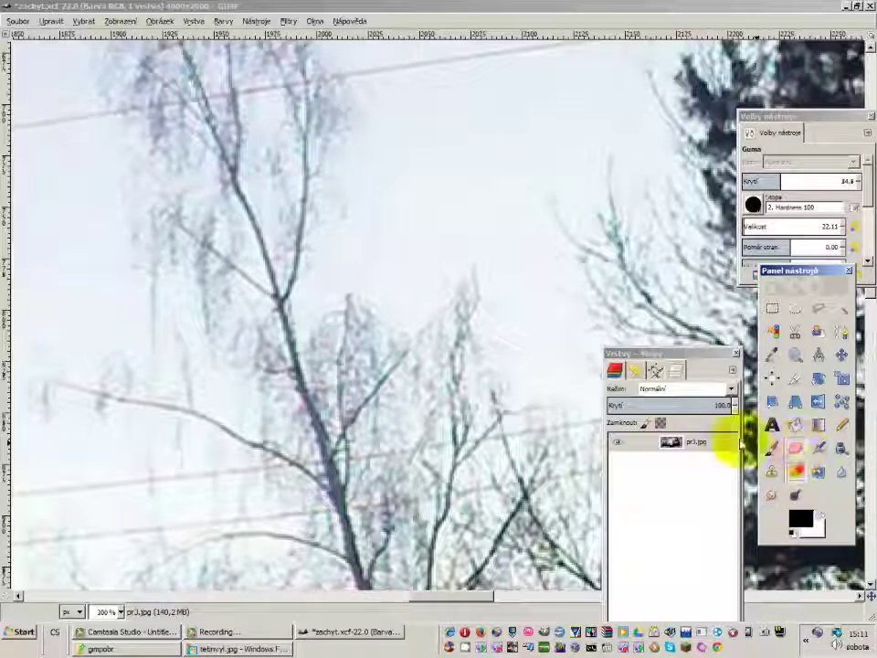
left_click(794, 471)
Set a clean-sky heal source and heal ghost branch spots near the treetop
left_click(453, 217, "ctrl")
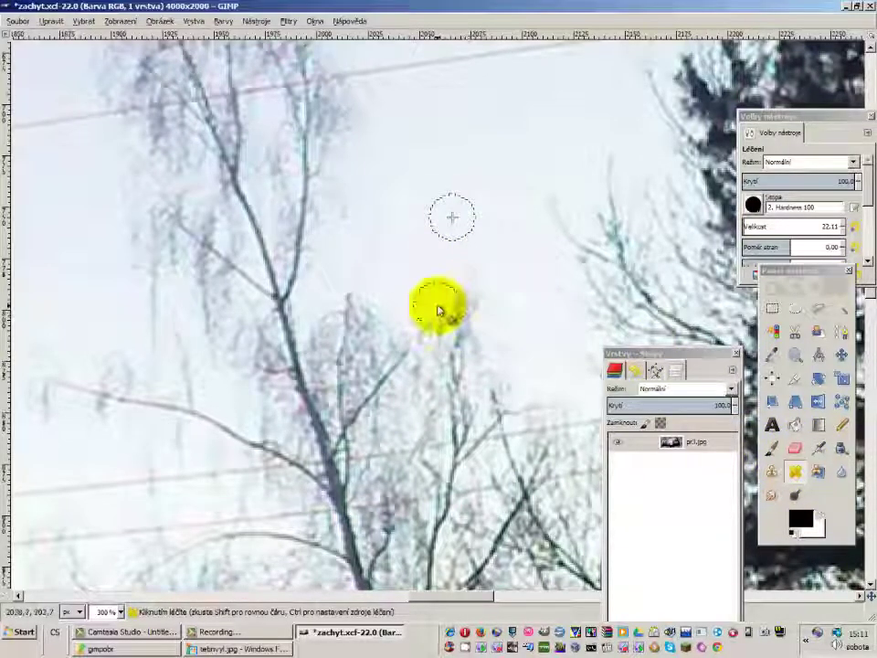
left_click(438, 306)
left_click(354, 290)
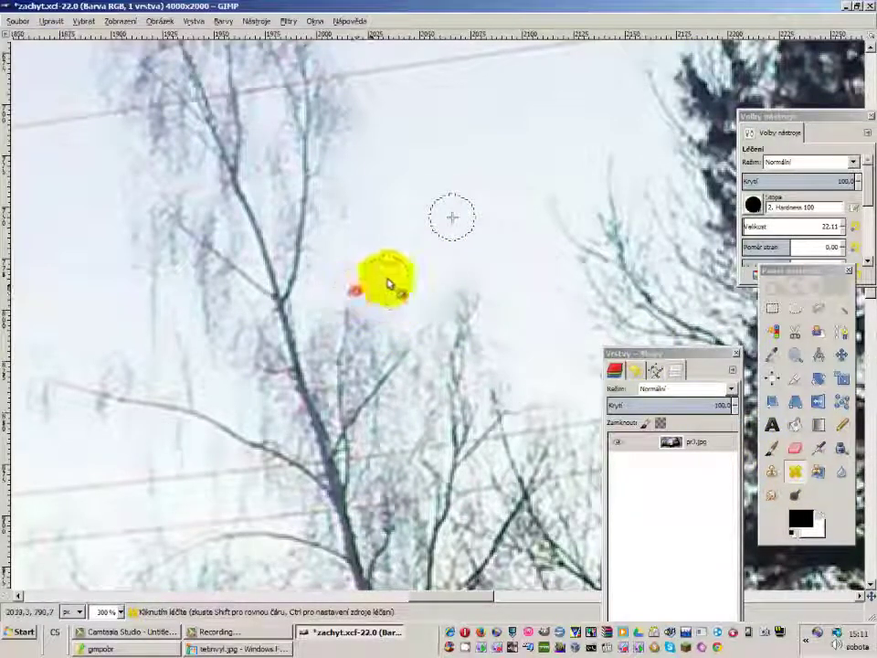
left_click(376, 262)
scroll(526, 238, "down", 3)
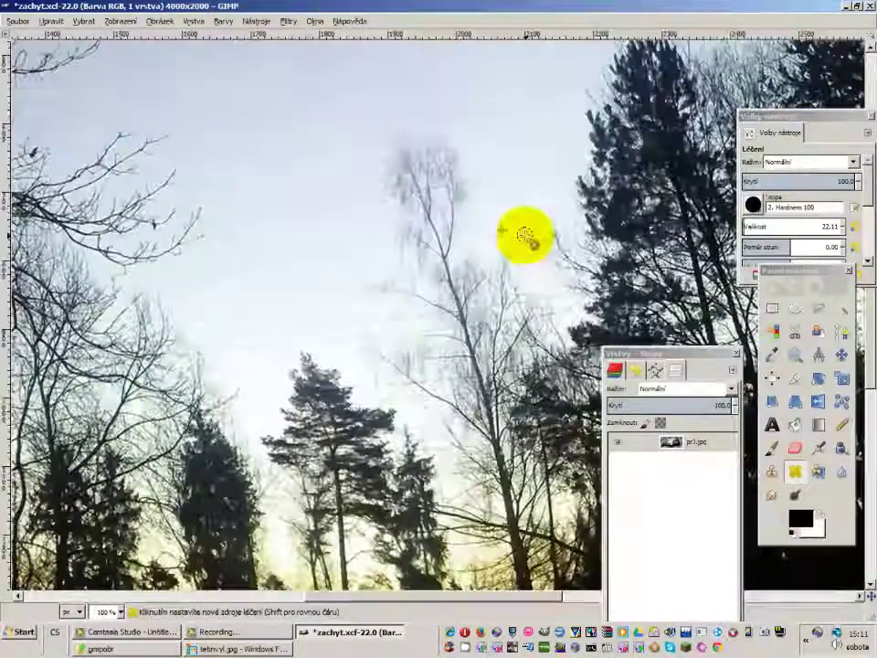
scroll(548, 233, "down", 2)
scroll(578, 236, "up", 3)
scroll(499, 245, "up", 2)
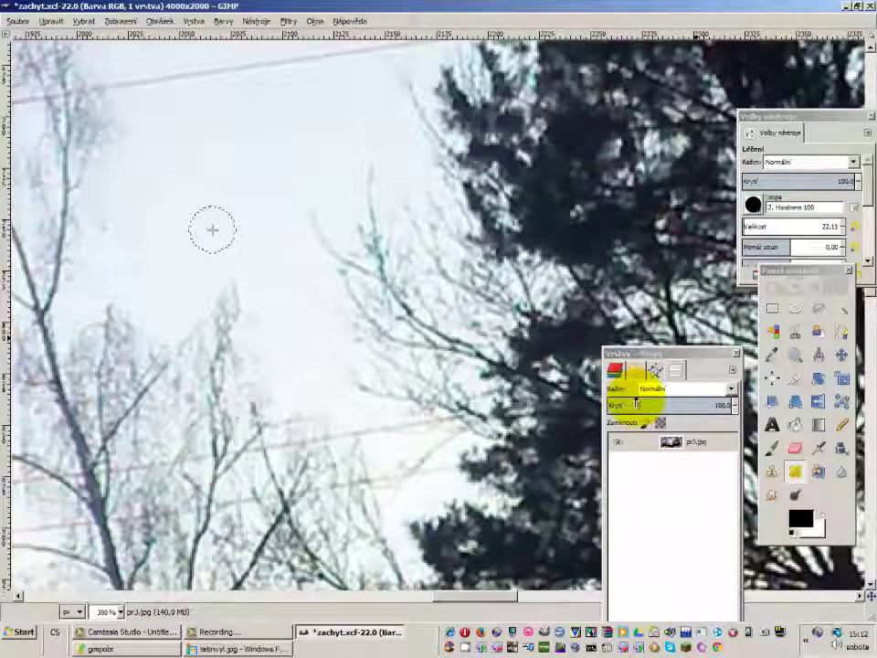
Reduce heal strength to about half and heal ghost branches in the upper-left sky
left_click_drag(636, 403, 729, 402)
left_click(786, 180)
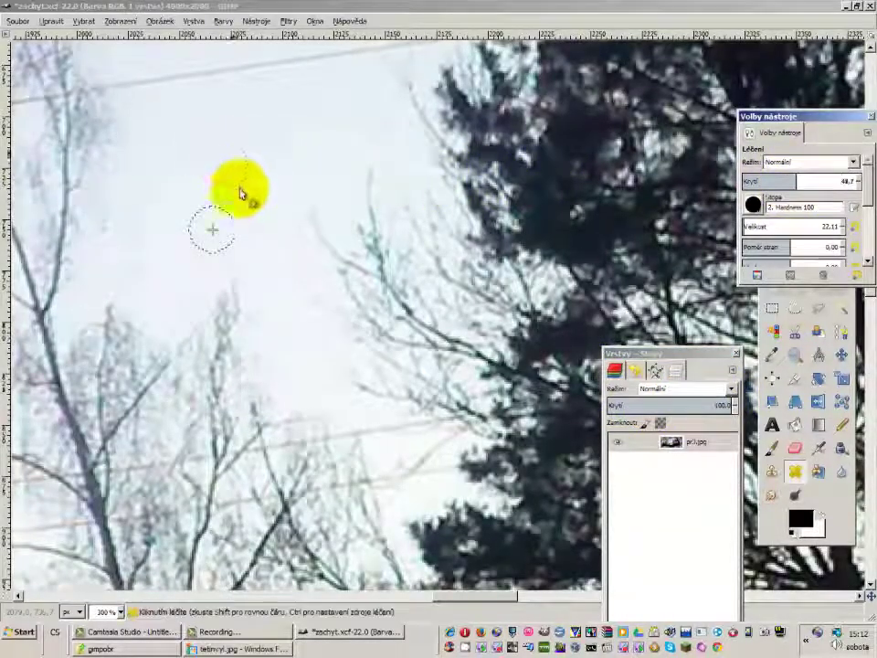
left_click(218, 293)
mouse_move(233, 306)
left_mouse_down()
mouse_move(140, 327)
mouse_move(235, 229)
left_mouse_up()
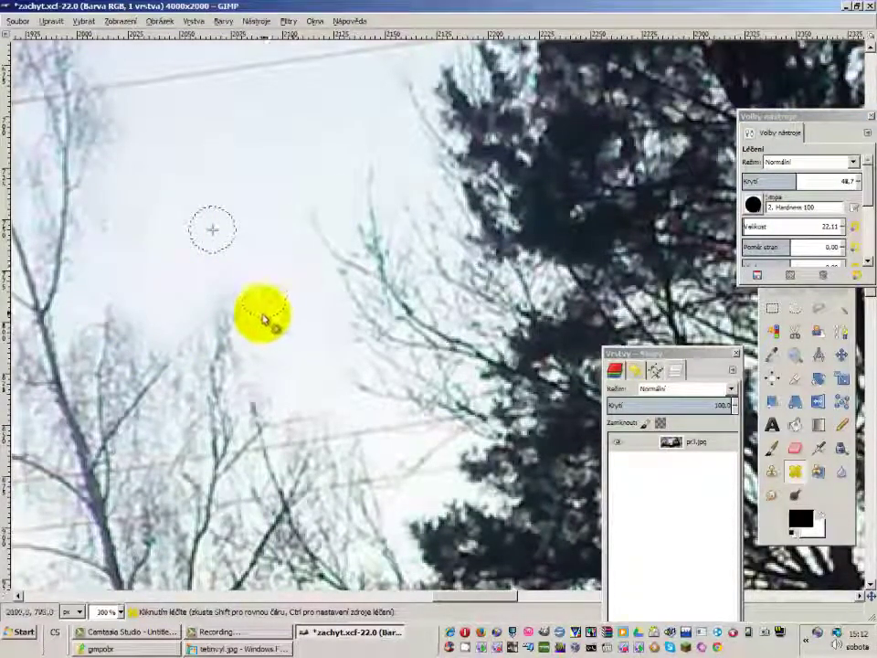
scroll(224, 213, "down", 1)
scroll(224, 213, "down", 1)
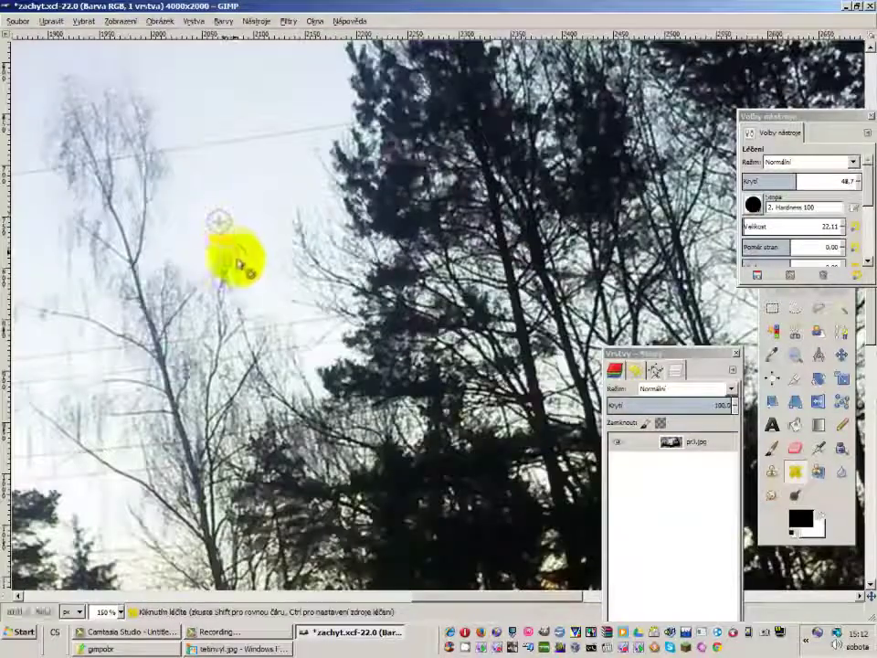
left_click_drag(219, 254, 245, 264)
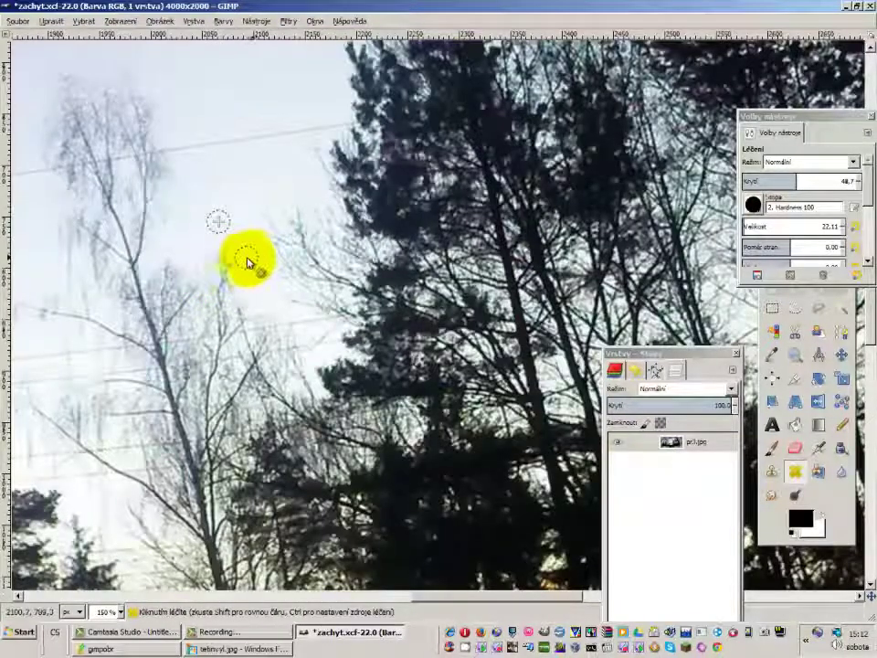
scroll(220, 261, "up", 1)
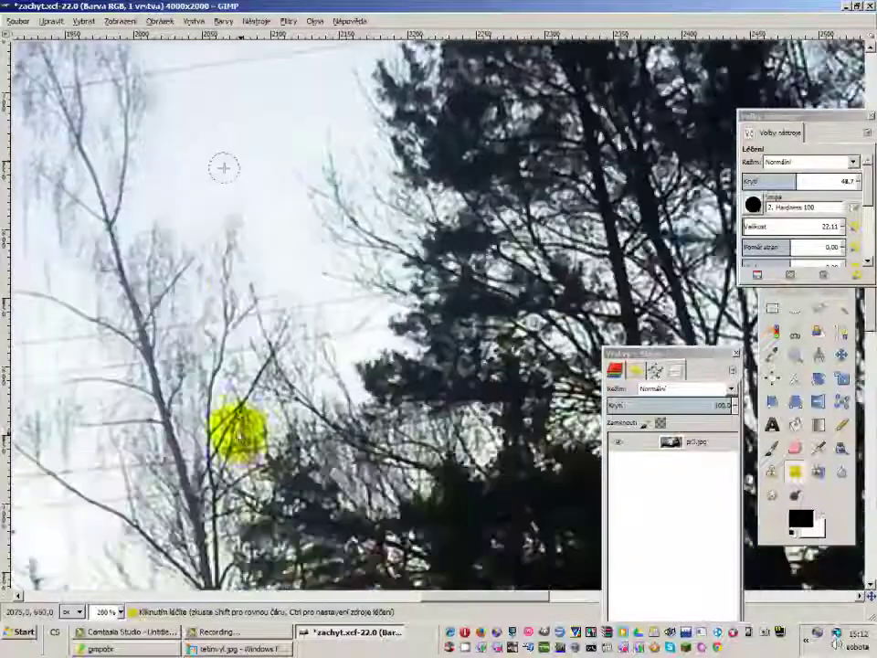
scroll(221, 247, "up", 2)
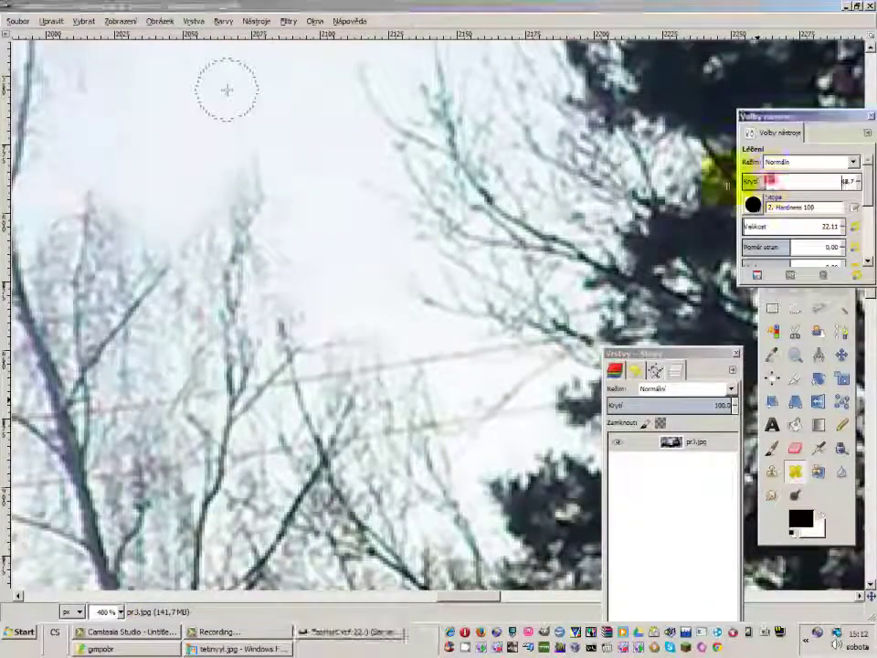
Lower heal opacity to about 11.8 and soften faint branches around the birch top
left_click(766, 181)
mouse_move(196, 283)
left_mouse_down()
mouse_move(203, 219)
mouse_move(267, 176)
mouse_move(277, 231)
mouse_move(255, 221)
mouse_move(268, 231)
left_mouse_up()
mouse_move(215, 254)
left_mouse_down()
mouse_move(166, 241)
mouse_move(127, 202)
mouse_move(87, 190)
mouse_move(85, 236)
mouse_move(125, 196)
mouse_move(231, 172)
left_mouse_up()
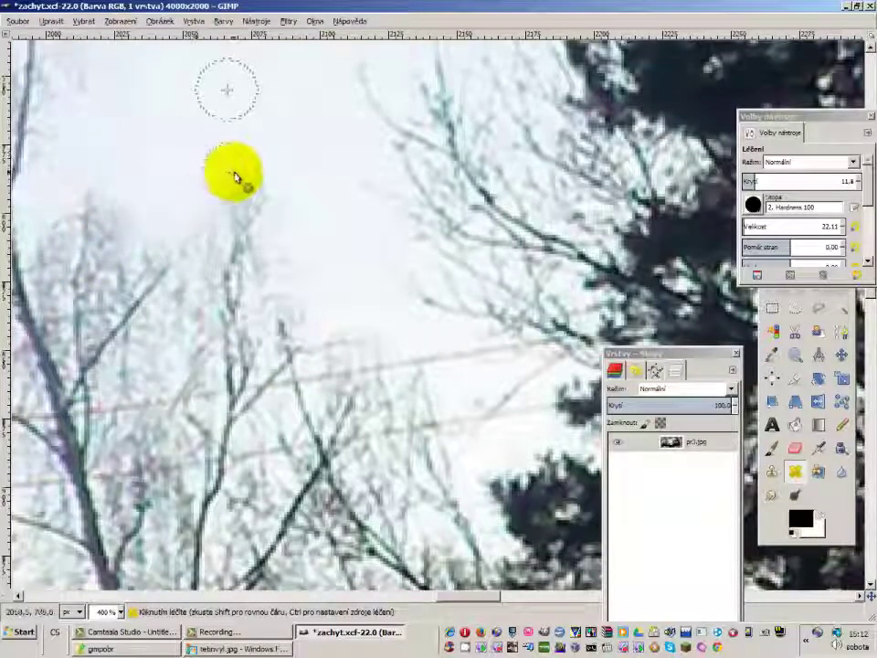
key("minus")
mouse_move(212, 227)
left_mouse_down()
mouse_move(166, 229)
mouse_move(142, 209)
mouse_move(153, 280)
mouse_move(227, 211)
left_mouse_up()
Zoom out step by step to review the whole retouched panorama
key("minus")
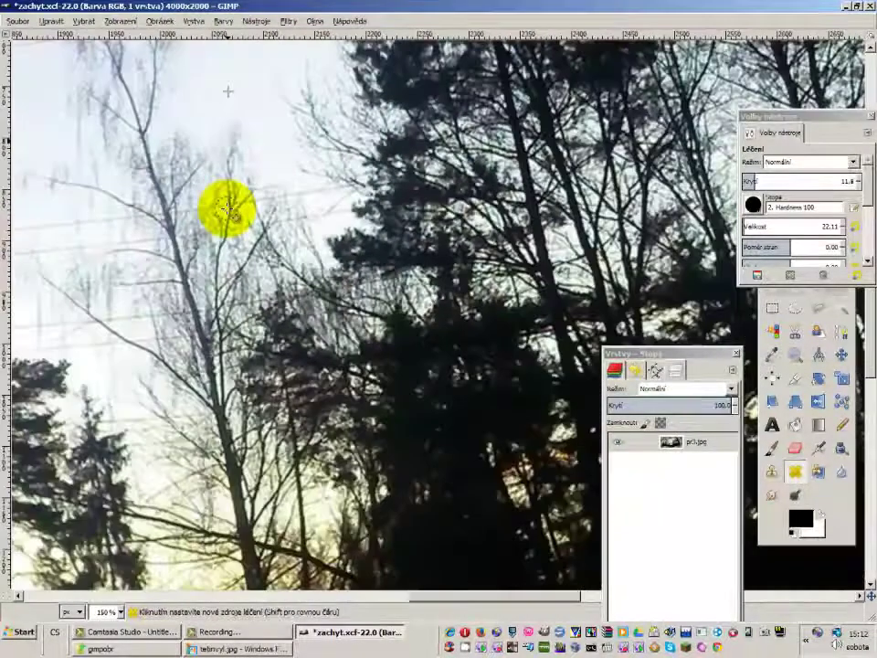
key("minus")
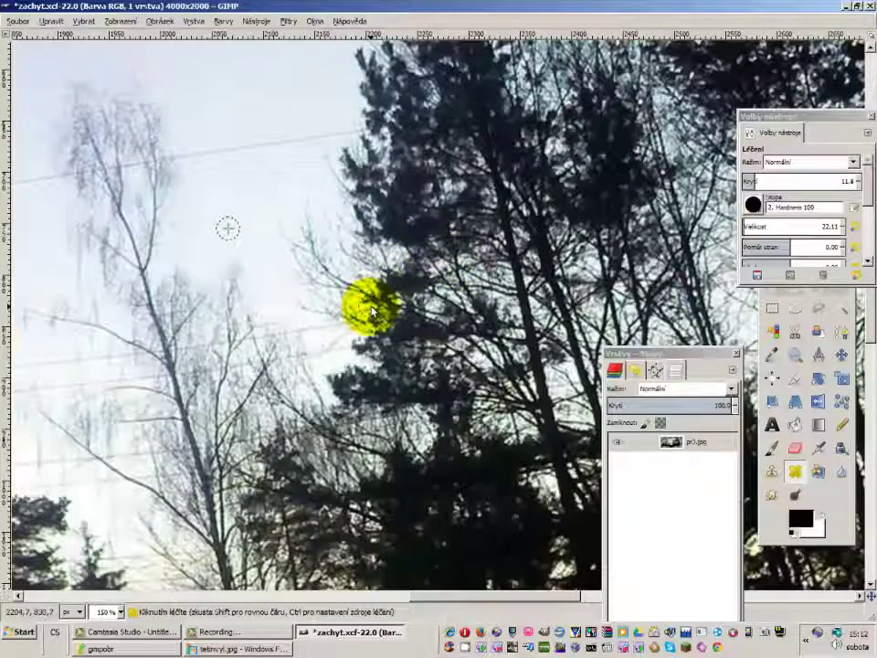
left_click(224, 647)
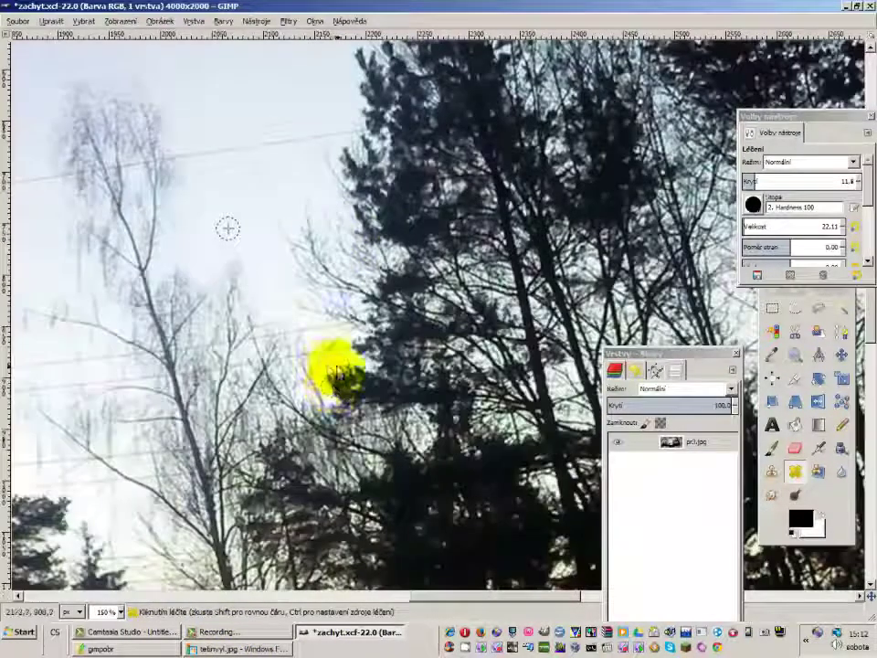
key("minus")
key("minus")
key("minus")
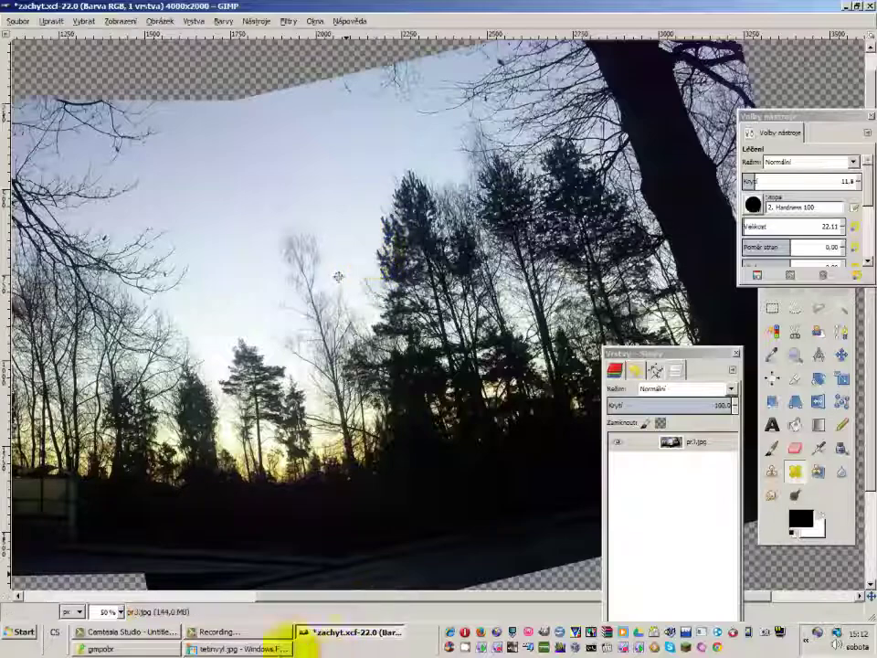
Open zk.png from the gimpobr folder in Windows Photo Gallery and zoom in on the sky
left_click(146, 647)
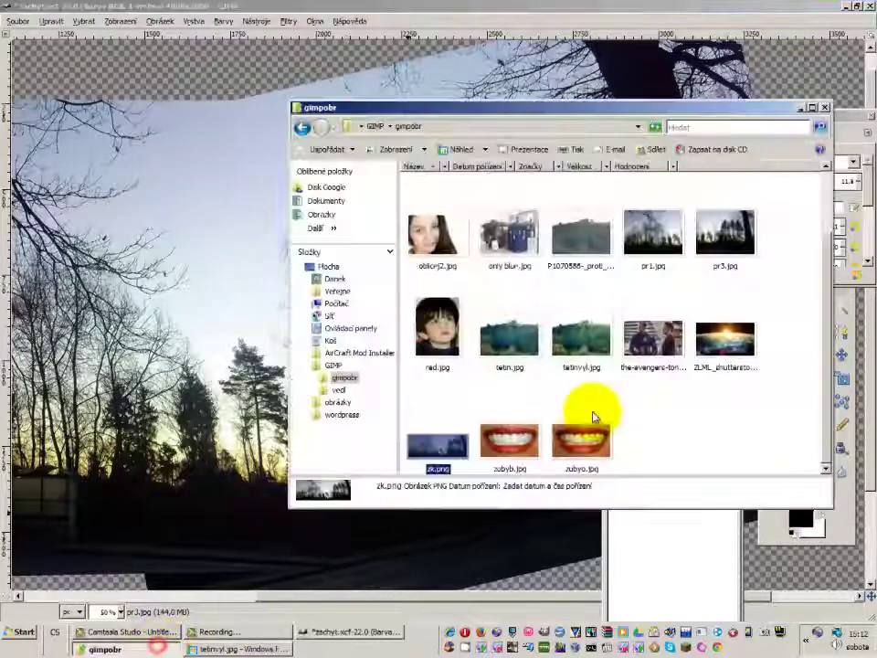
double_click(439, 448)
scroll(548, 288, "up", 2)
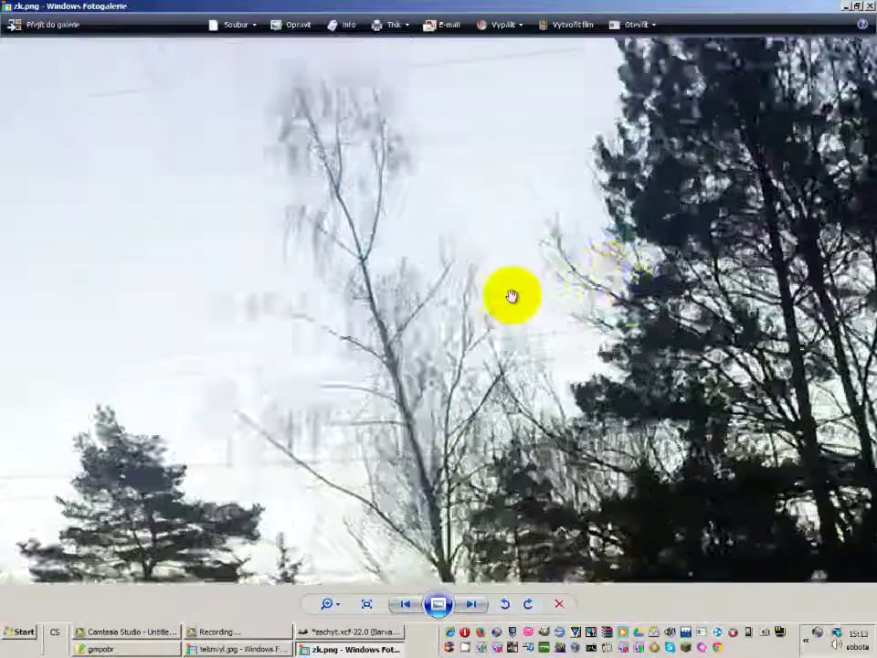
scroll(484, 307, "up", 1)
scroll(469, 310, "up", 1)
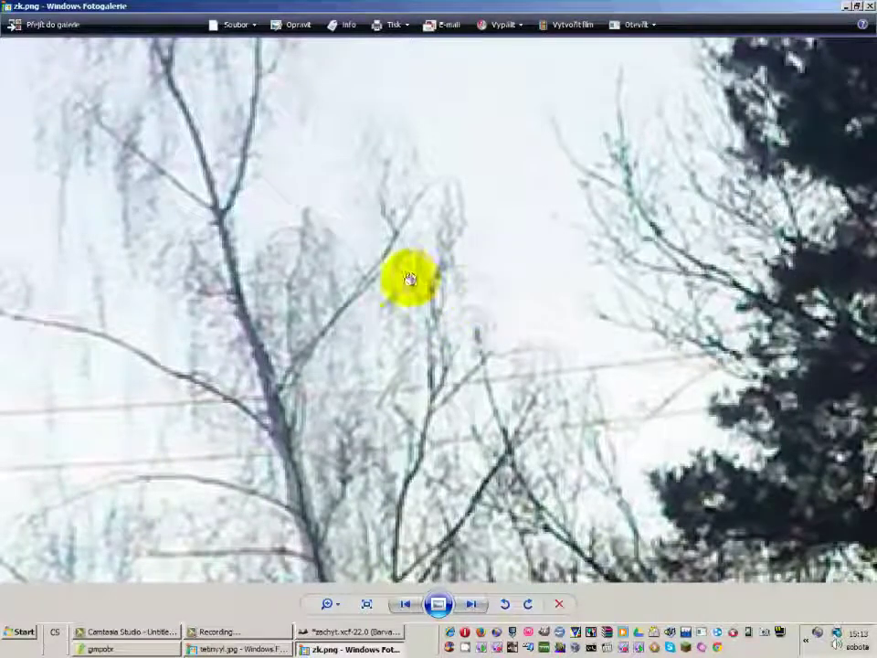
left_click_drag(444, 209, 380, 414)
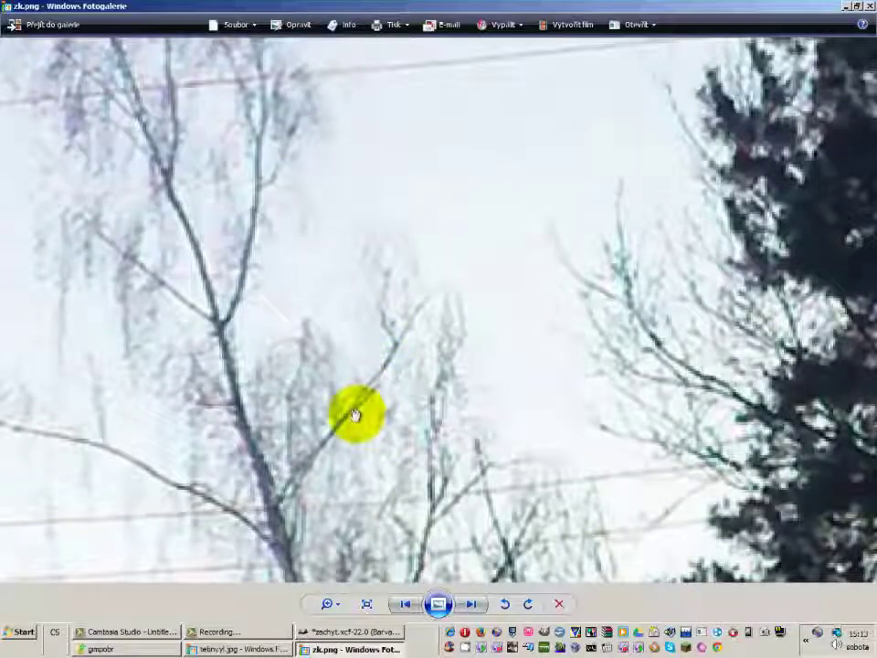
Pan across the darker lower area and bright trees of zk.png, then minimize the viewer
scroll(372, 405, "up", 1)
scroll(375, 382, "up", 1)
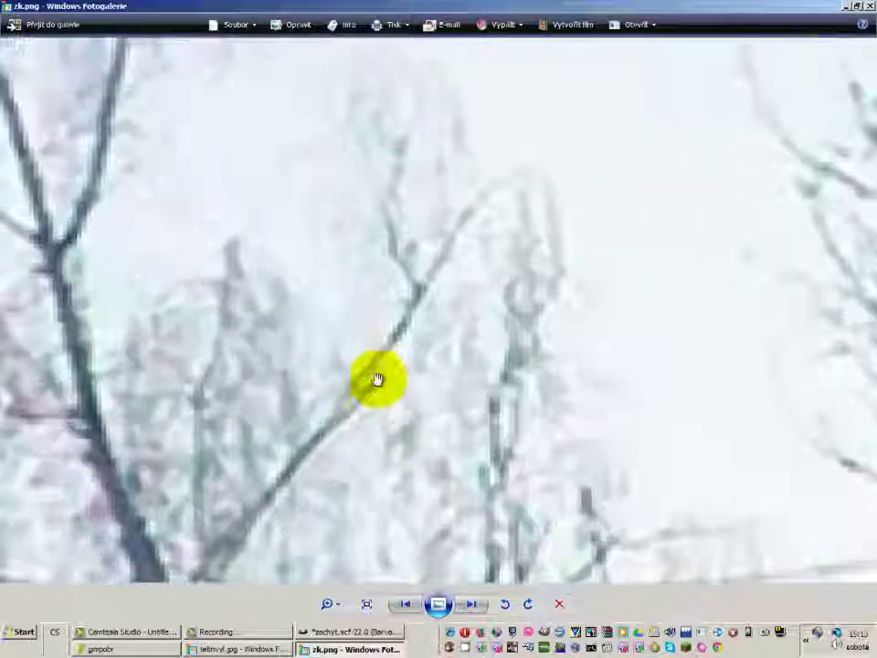
scroll(478, 333, "down", 2)
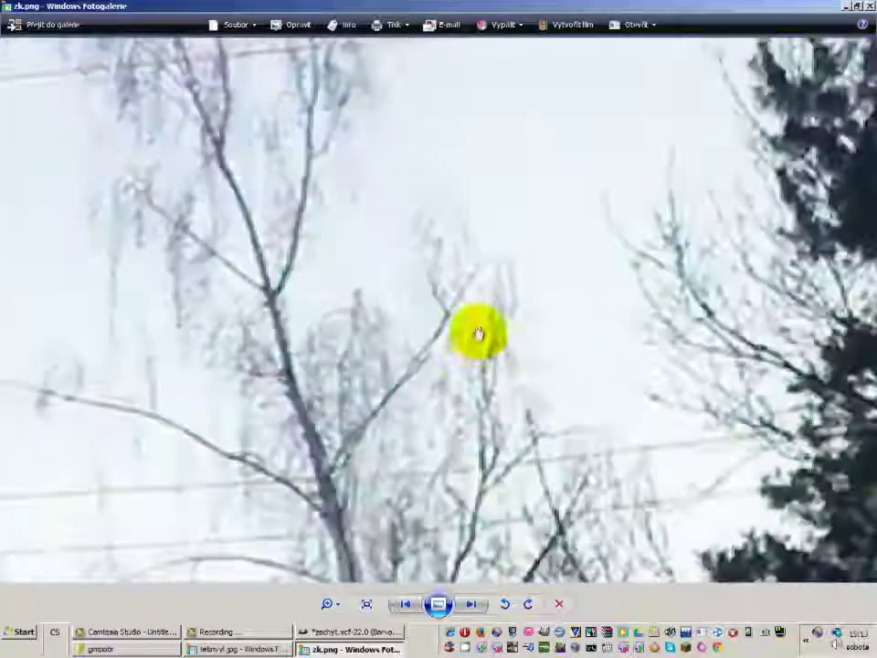
scroll(479, 323, "down", 1)
scroll(457, 288, "up", 1)
mouse_move(449, 286)
left_mouse_down()
mouse_move(223, 330)
mouse_move(228, 320)
left_mouse_up()
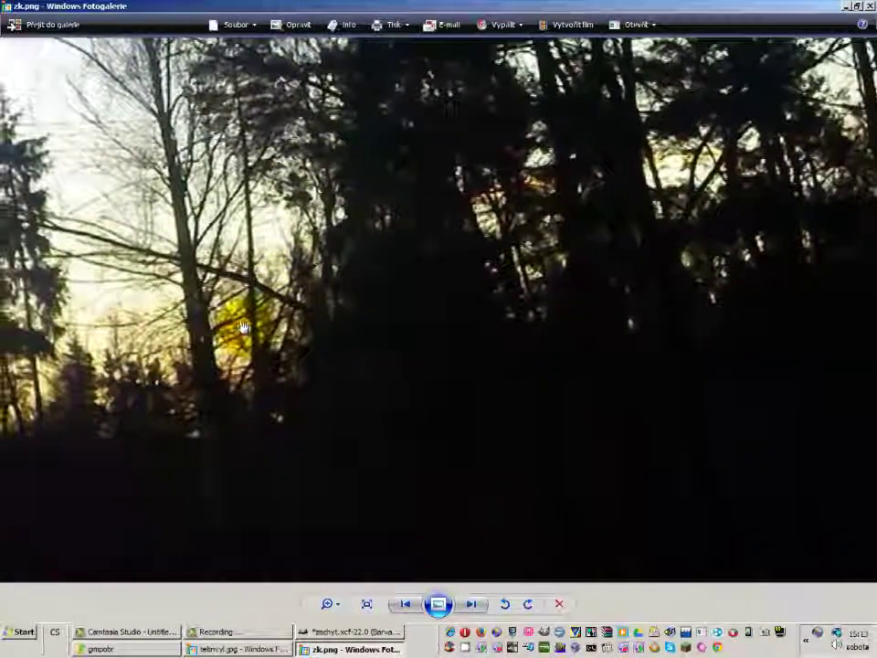
scroll(165, 333, "up", 1)
mouse_move(164, 333)
left_mouse_down()
mouse_move(127, 323)
mouse_move(196, 333)
mouse_move(239, 411)
mouse_move(257, 332)
left_mouse_up()
scroll(257, 333, "down", 2)
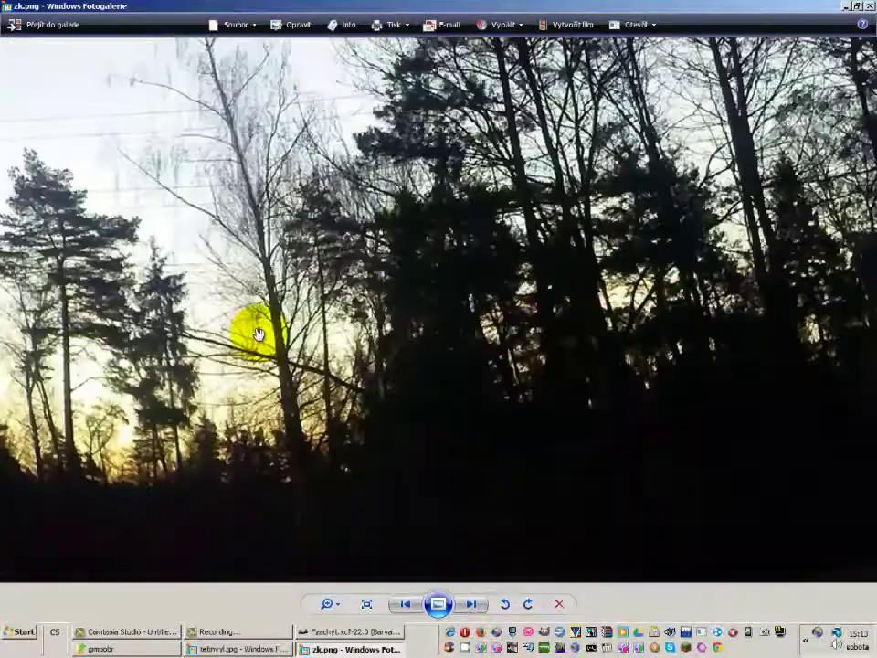
scroll(257, 332, "up", 2)
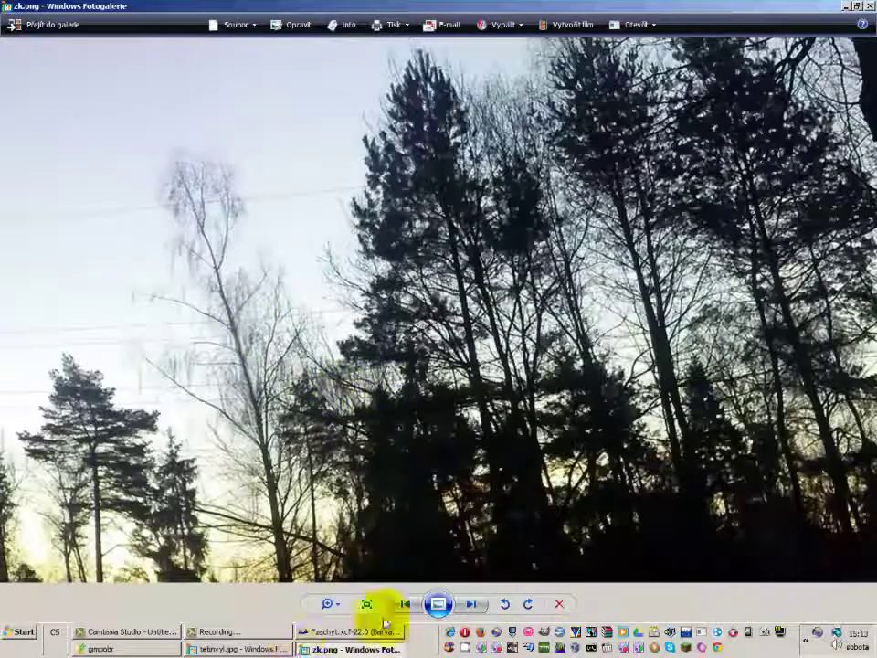
left_click(843, 6)
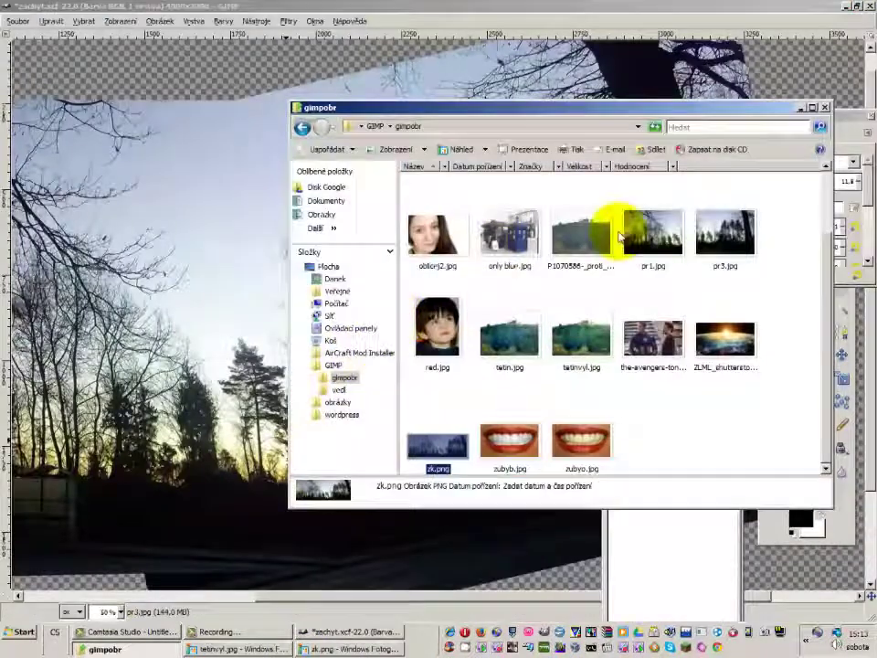
Rotate the merged panorama layer by 5.32° around its centre with the Rotate tool
left_click(801, 108)
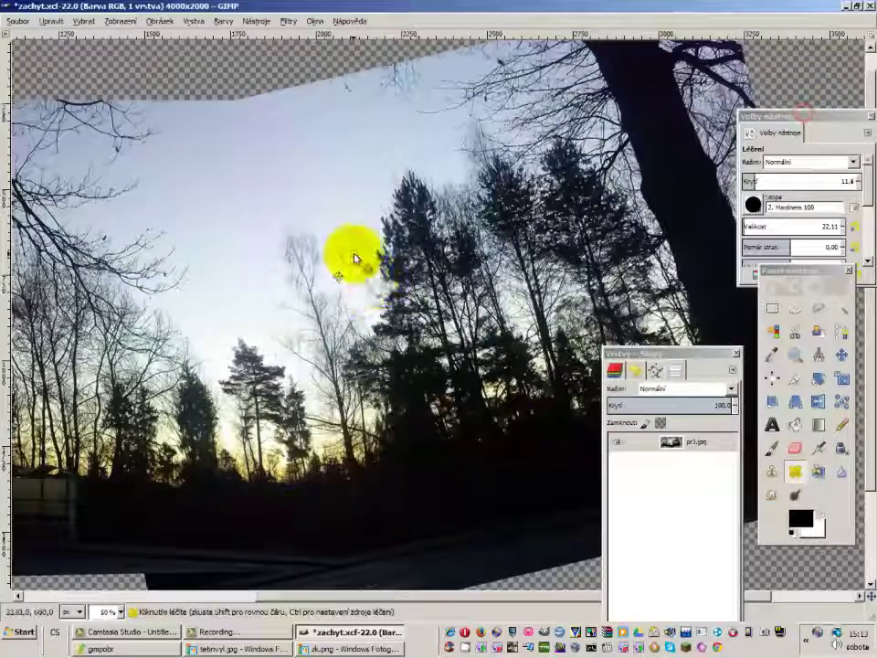
scroll(352, 293, "down", 1)
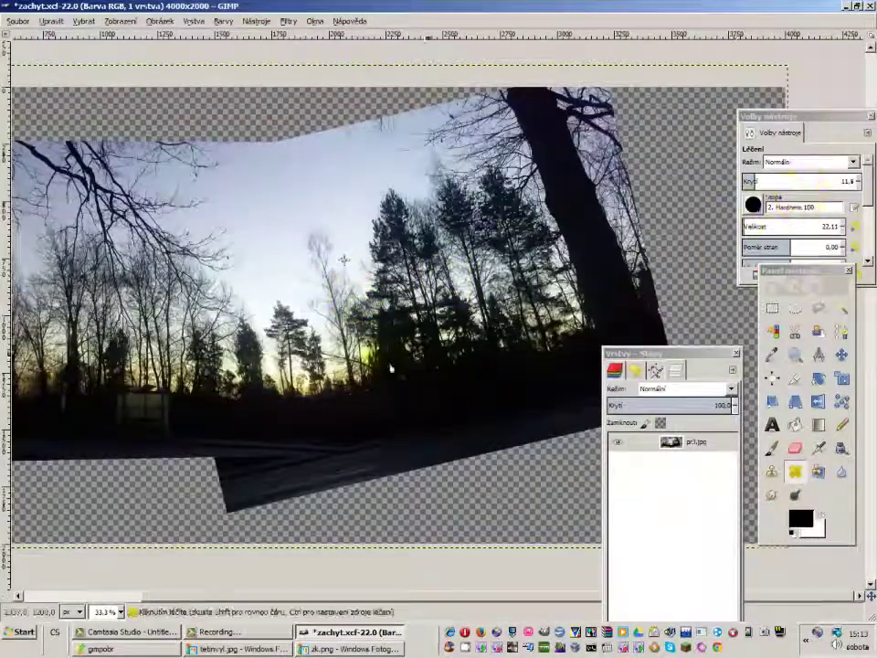
left_click(818, 377)
left_click(616, 288)
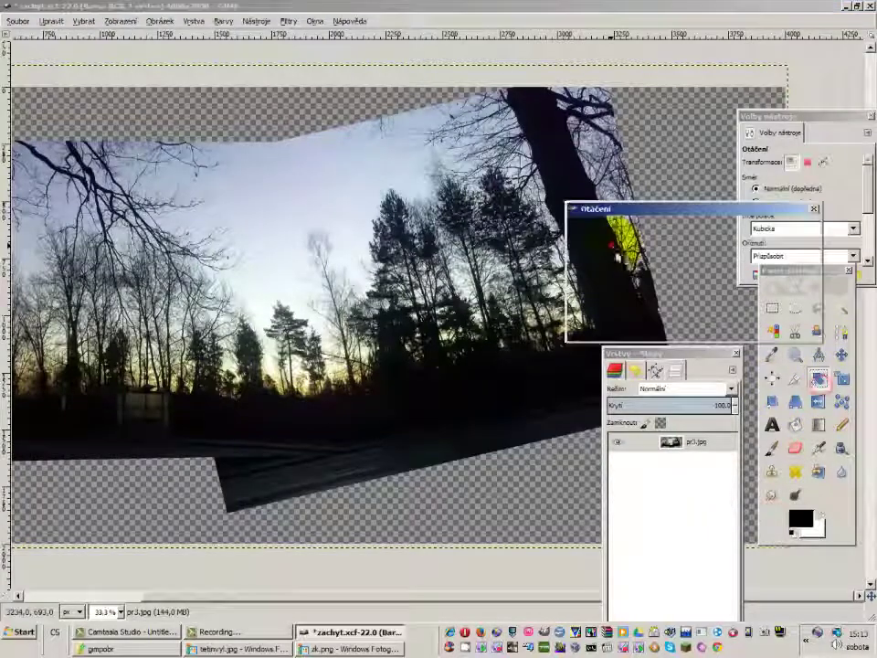
left_click_drag(631, 274, 636, 274)
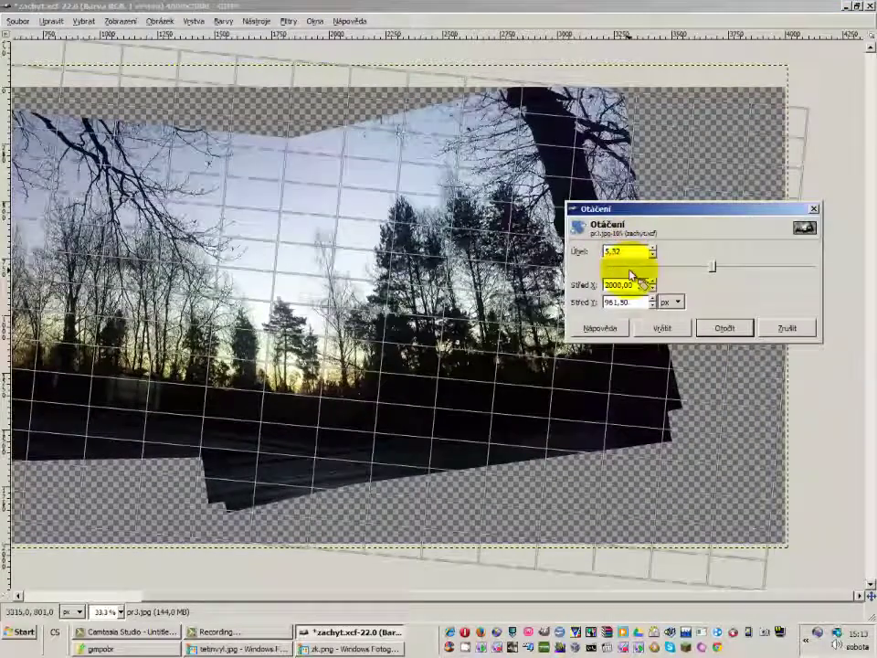
left_click(724, 327)
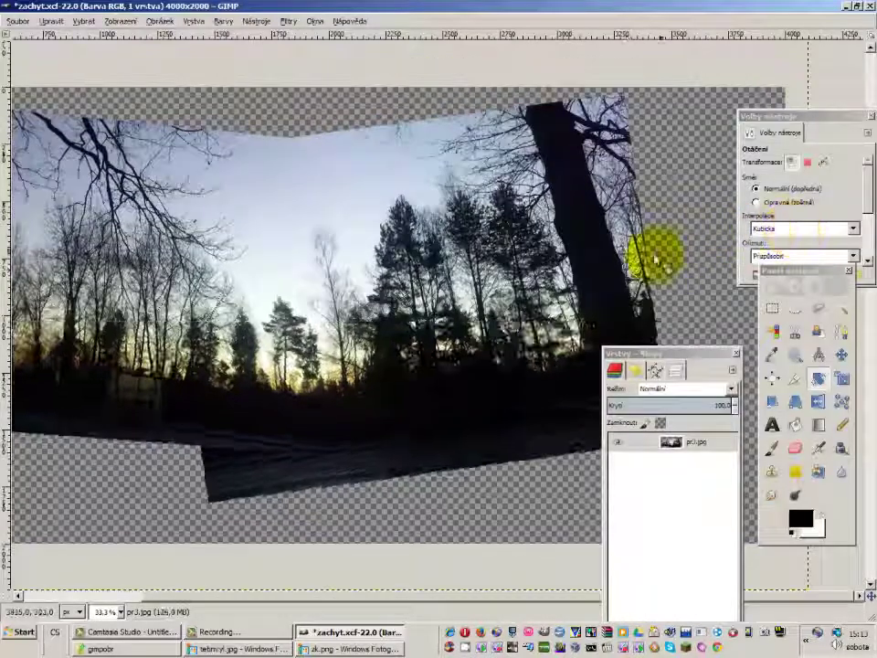
Shift the straightened panorama layer right and down with the Move tool
left_click(841, 355)
left_click_drag(437, 349, 546, 363)
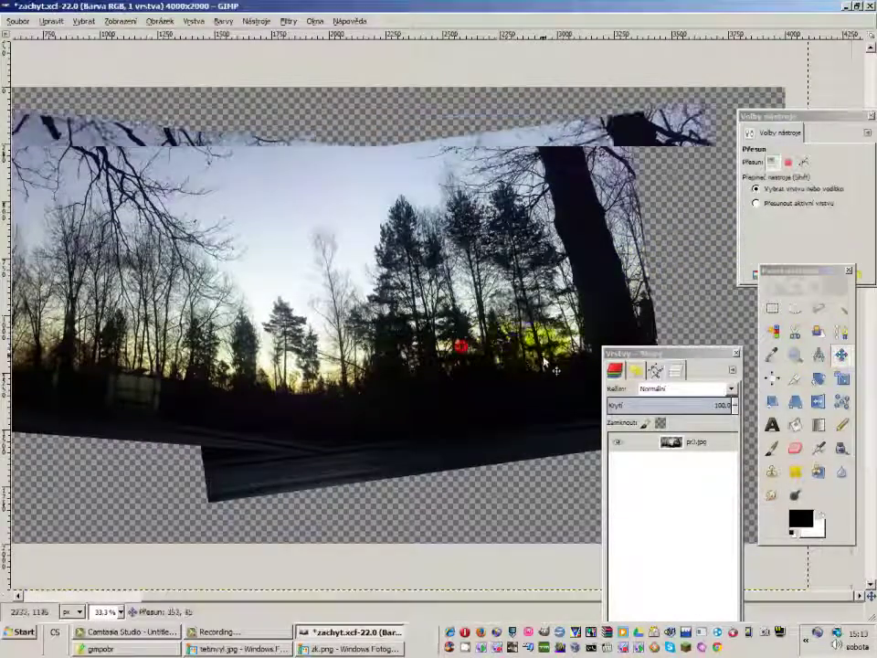
scroll(448, 316, "down", 2, "ctrl")
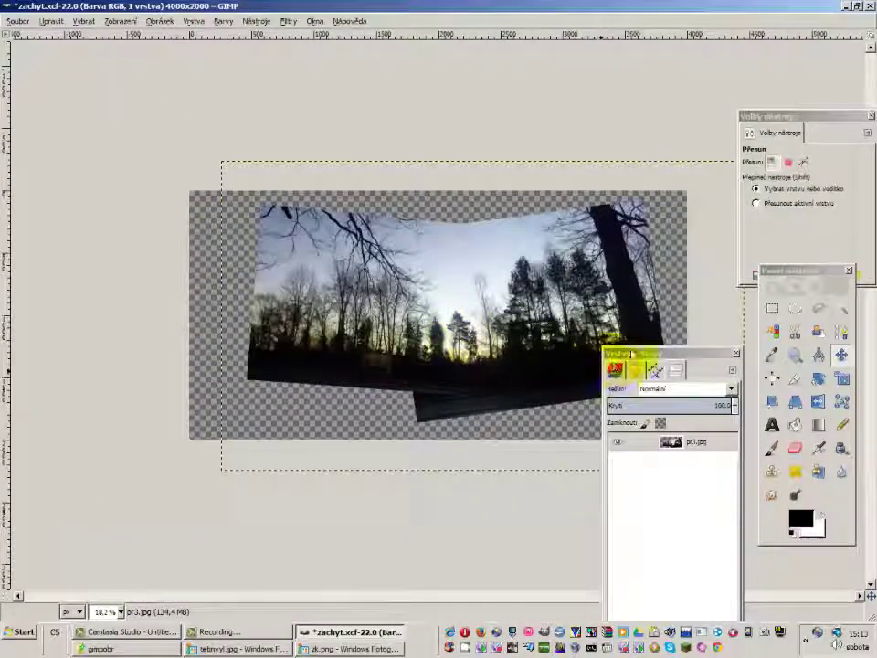
left_click_drag(664, 363, 699, 433)
Choose Rectangle Select and move the tool options and layers docks to the left side
left_click(772, 310)
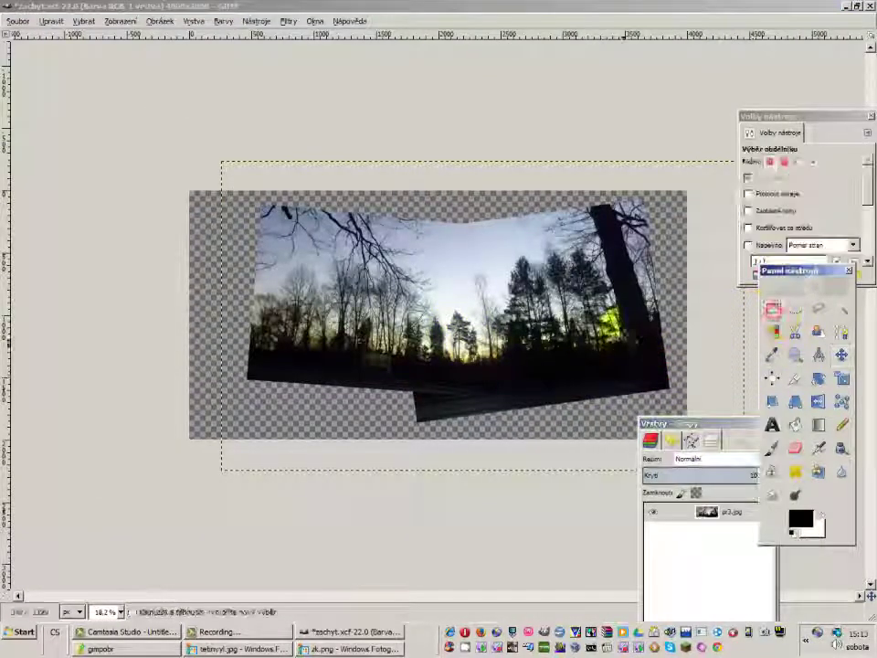
scroll(646, 309, "up", 1, "ctrl")
scroll(567, 567, "down", 1, "ctrl")
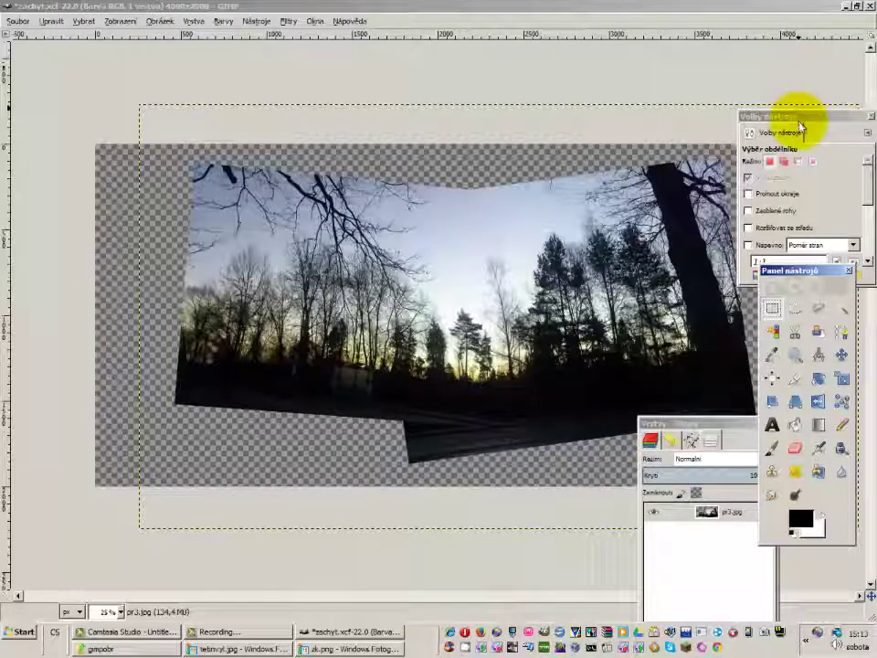
left_click_drag(800, 126, 828, 113)
mouse_move(708, 420)
left_mouse_down()
mouse_move(697, 449)
mouse_move(58, 105)
left_mouse_up()
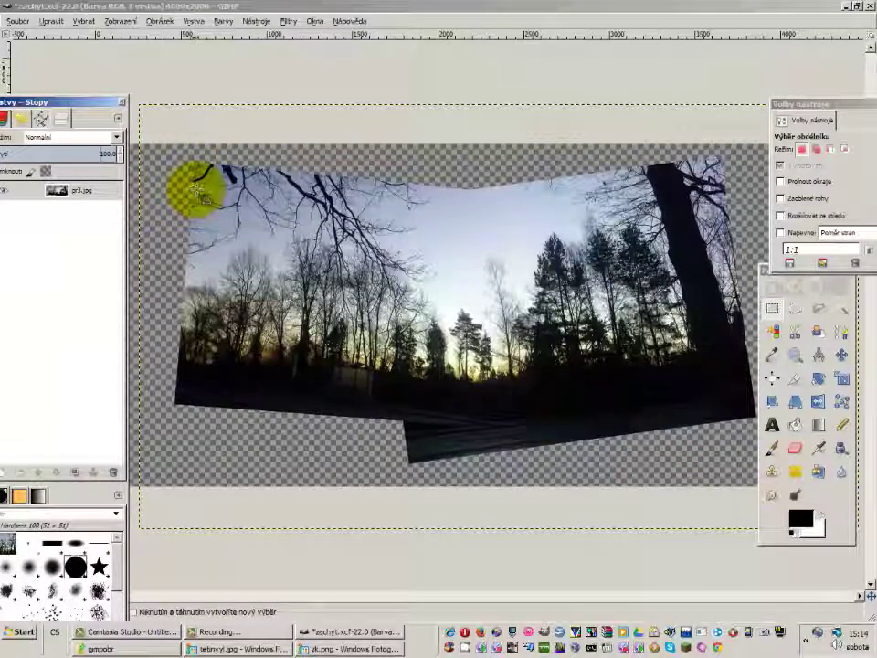
Draw a rectangular selection over the filled tree-and-sky area, tightening its bottom-right corner and top edge
left_click_drag(194, 188, 733, 394)
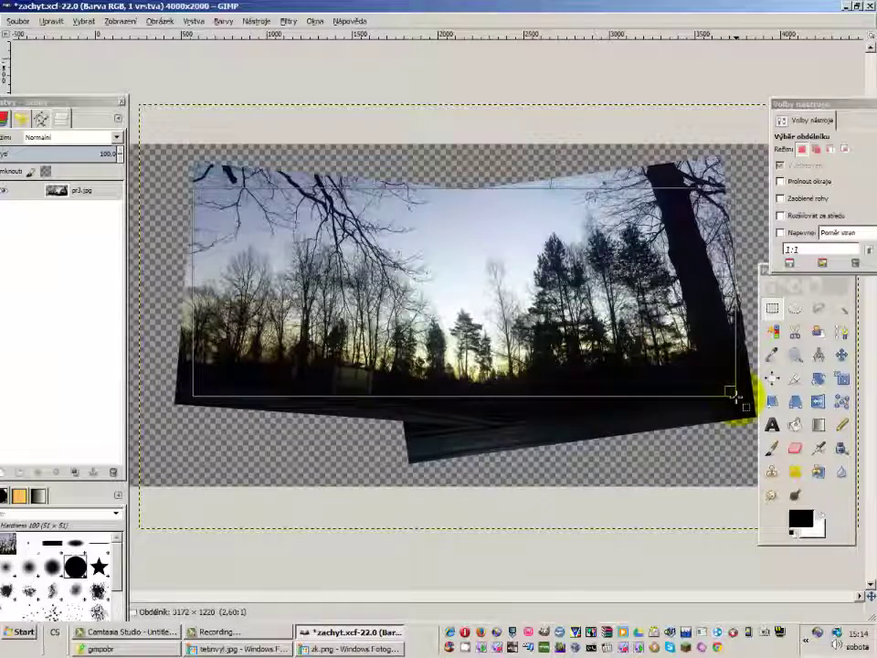
left_click_drag(736, 396, 721, 390)
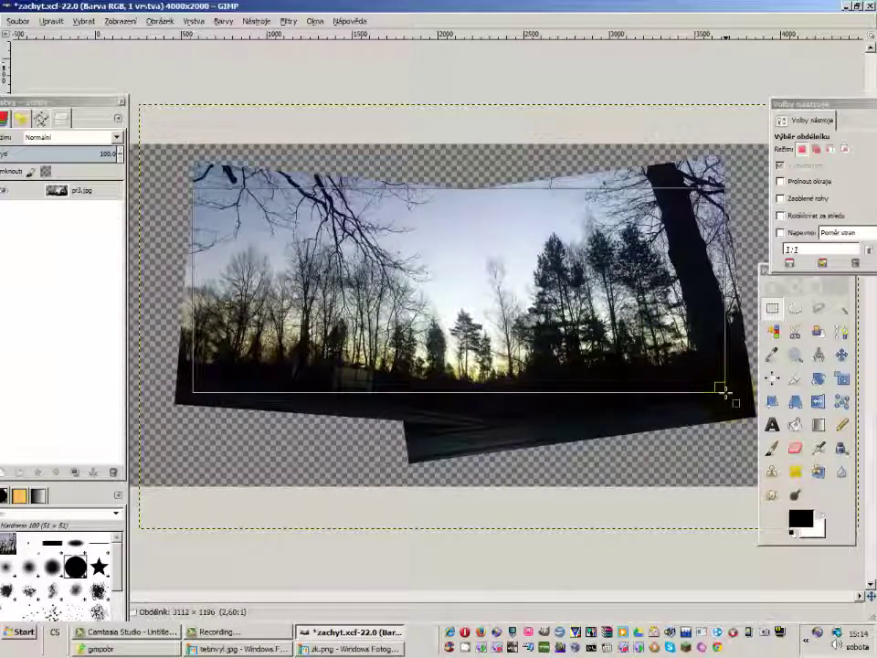
mouse_move(358, 283)
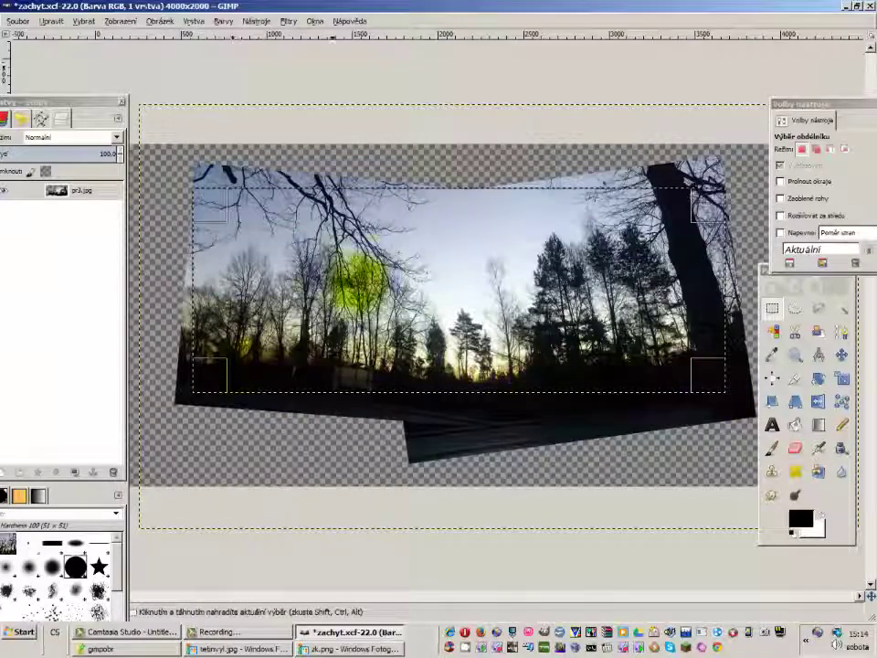
scroll(411, 265, "up", 1)
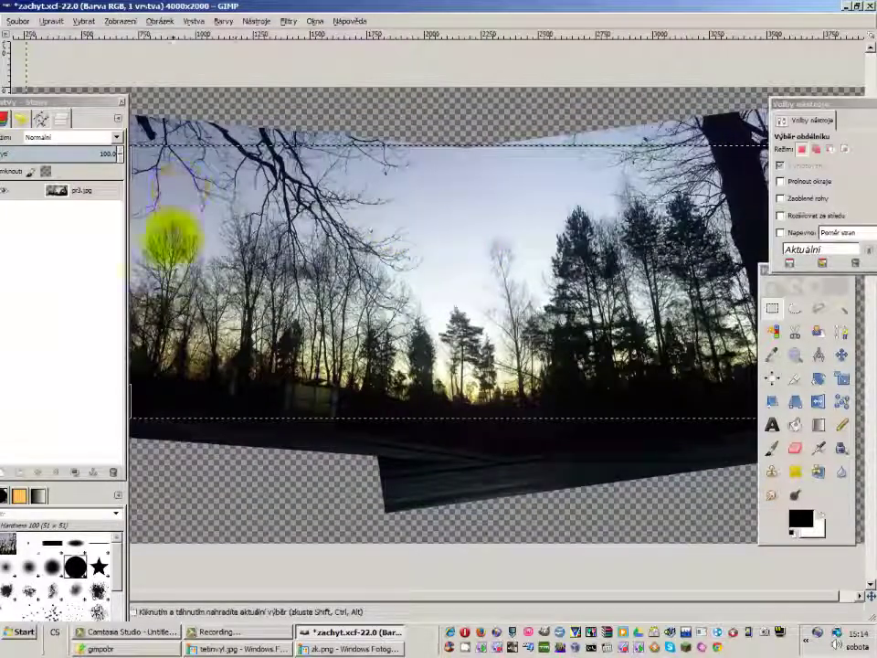
left_click(519, 598)
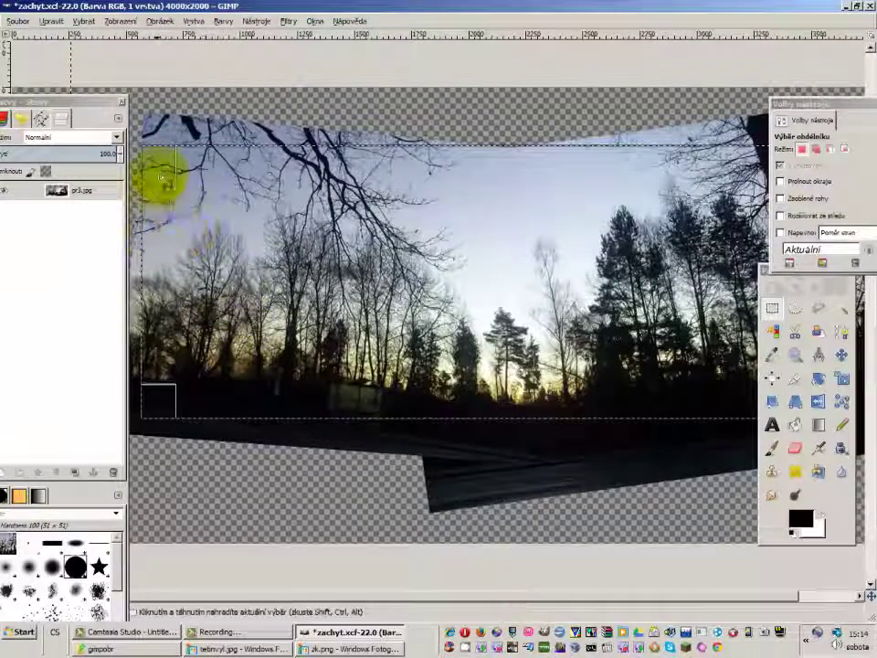
left_click_drag(156, 173, 165, 179)
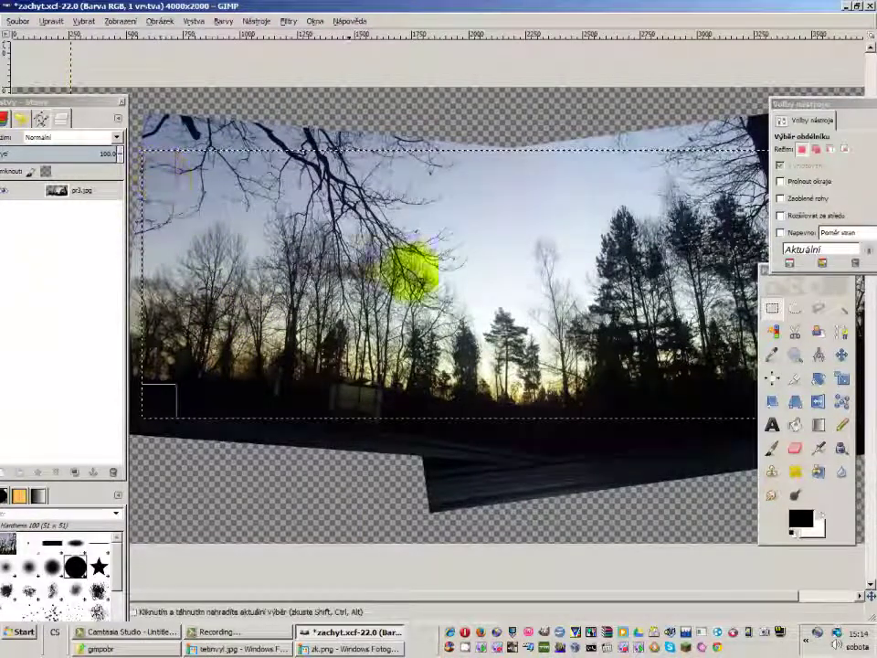
scroll(644, 347, "up", 2)
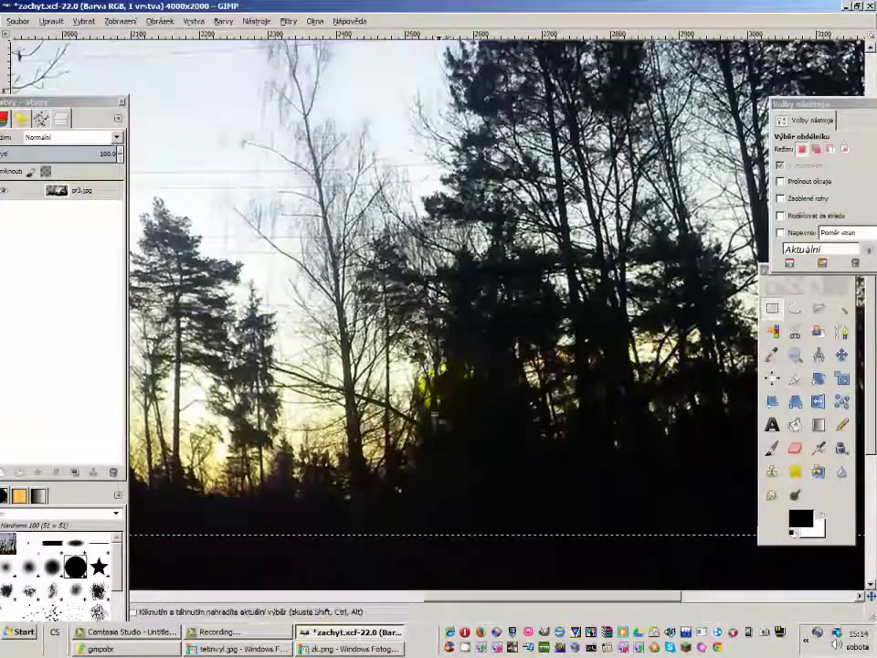
scroll(366, 388, "up", 1, "ctrl")
scroll(362, 388, "down", 3)
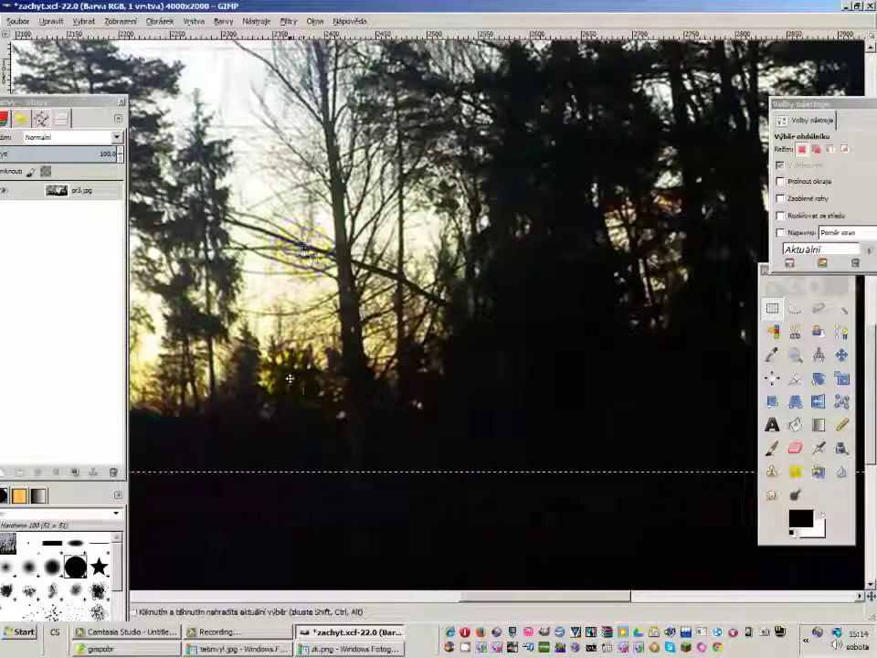
scroll(337, 300, "up", 3)
scroll(342, 302, "up", 2)
scroll(343, 302, "up", 3)
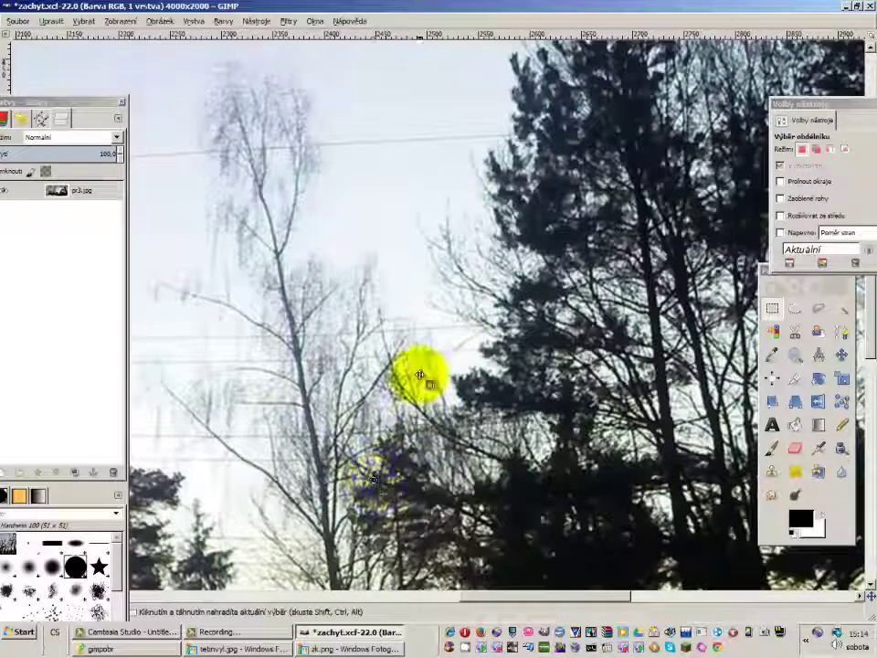
scroll(420, 375, "down", 3)
scroll(418, 375, "down", 5)
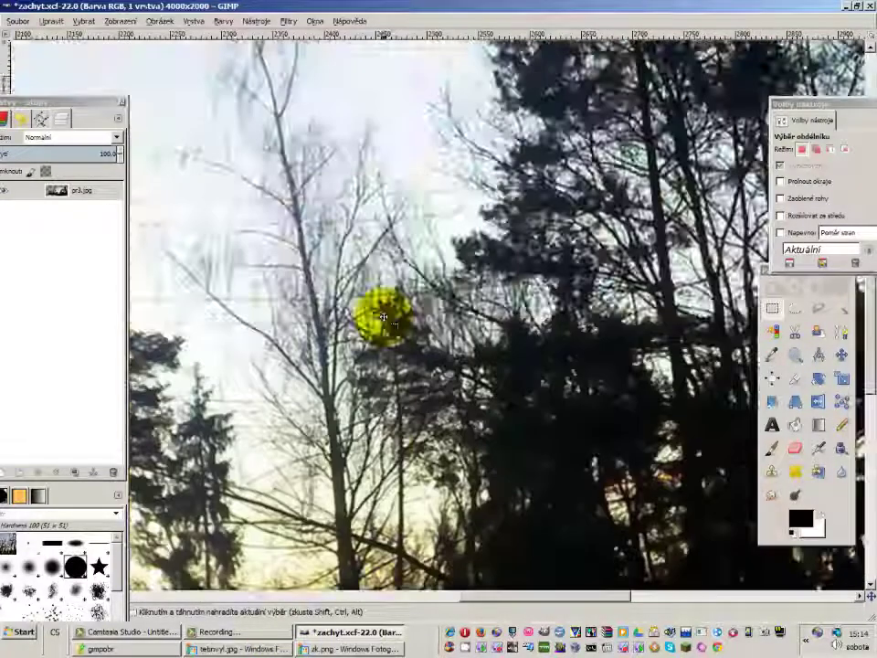
scroll(402, 340, "up", 5)
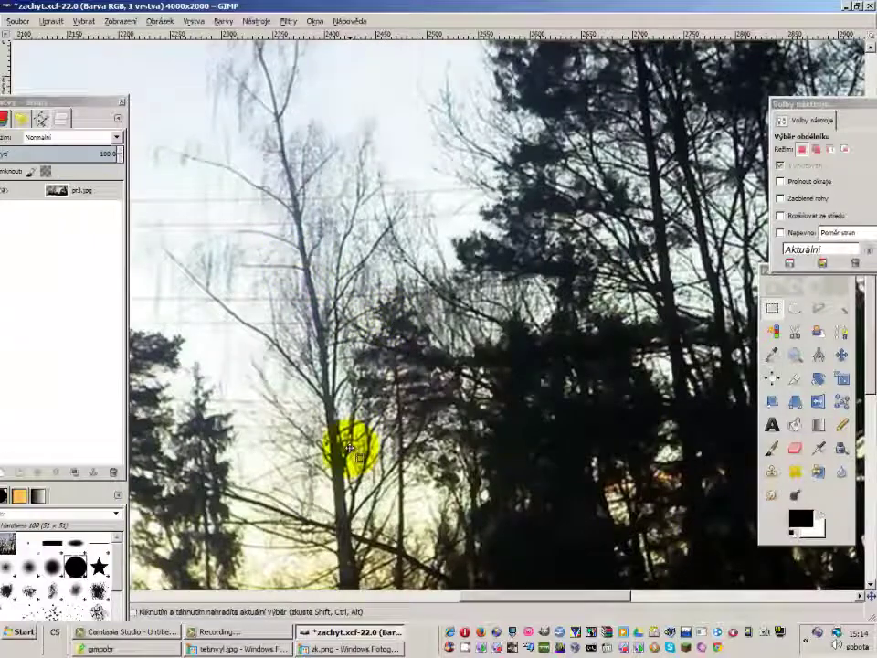
scroll(347, 443, "down", 5)
scroll(287, 262, "down", 2)
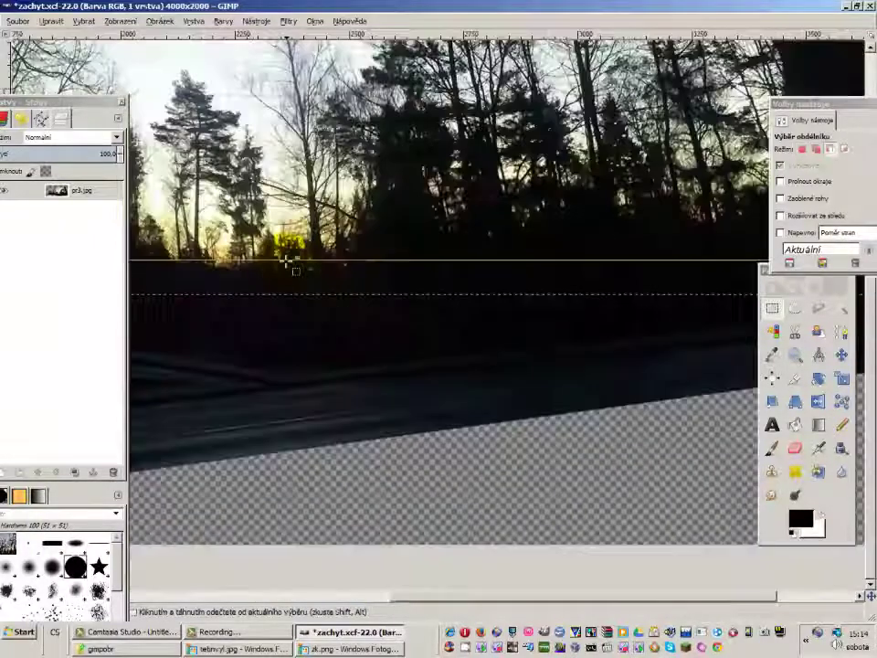
scroll(290, 255, "down", 1)
scroll(343, 360, "up", 5)
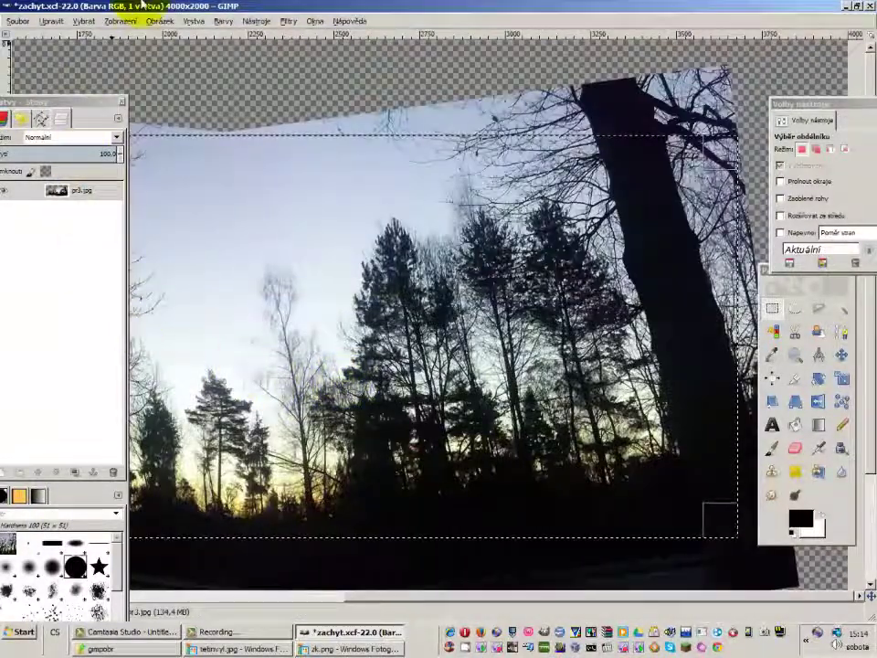
Crop the image to the selection, giving 3109×1175, and fit it in the window
left_click(120, 21)
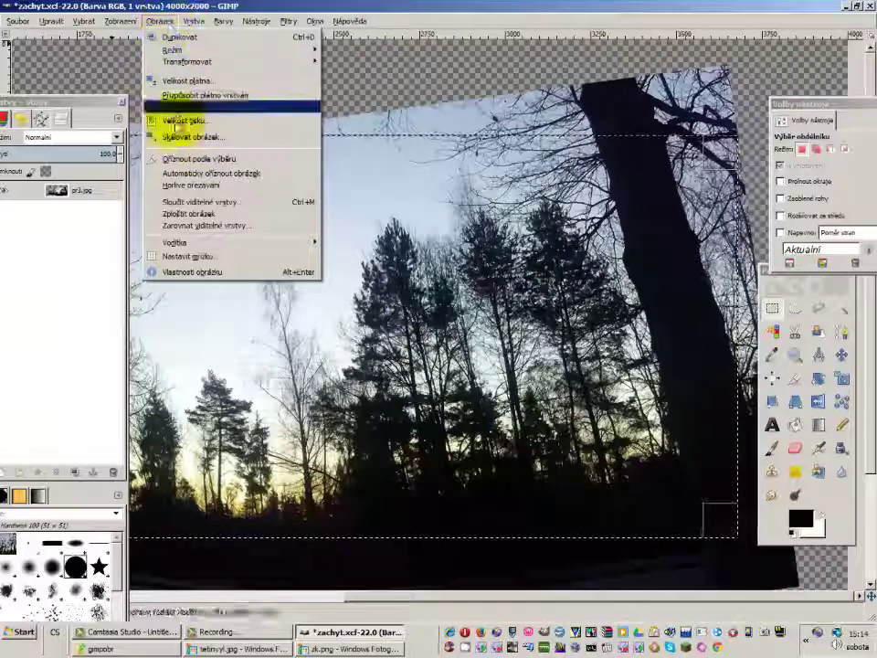
left_click(178, 159)
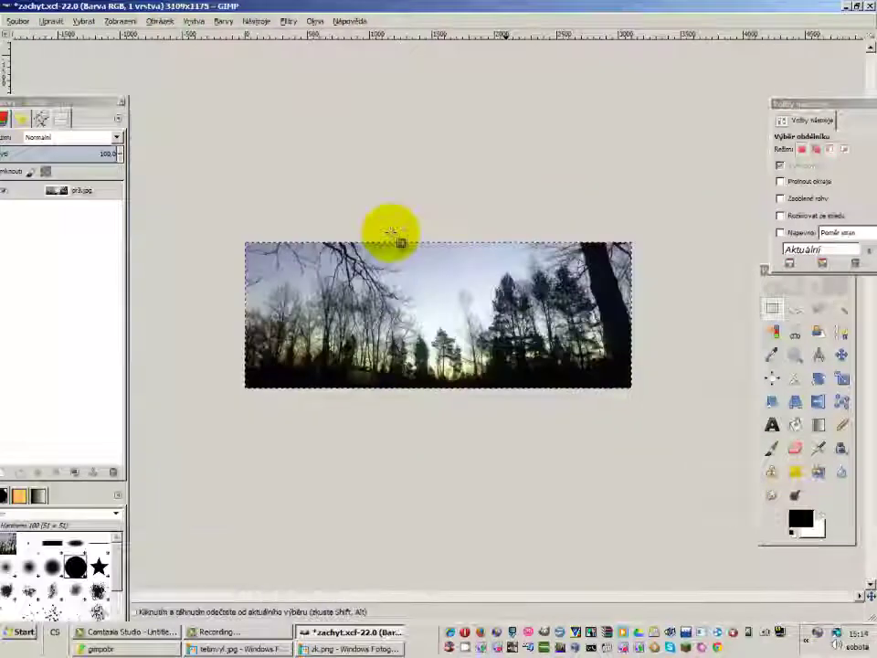
key("shift+ctrl+j")
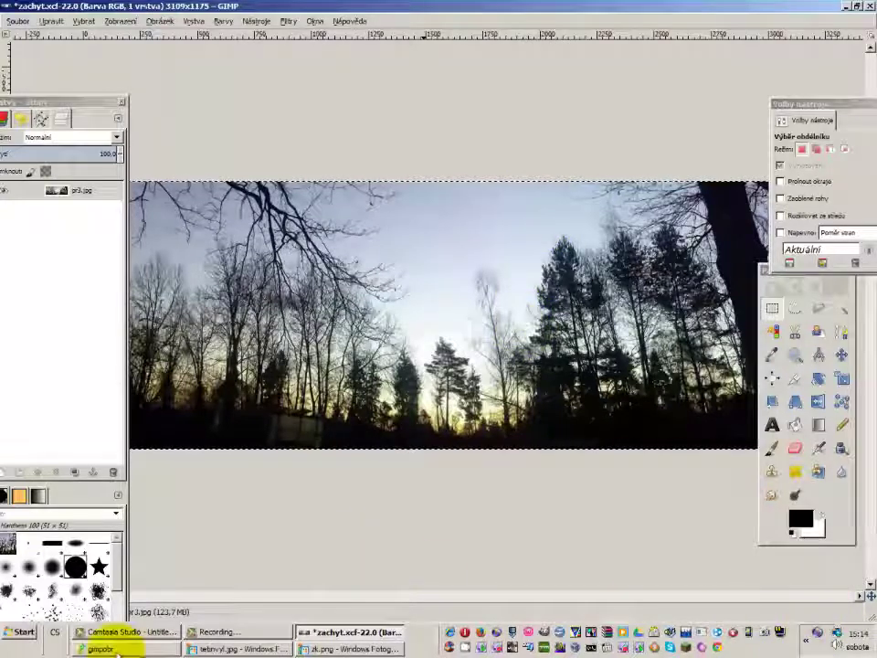
left_click_drag(59, 98, 9, 101)
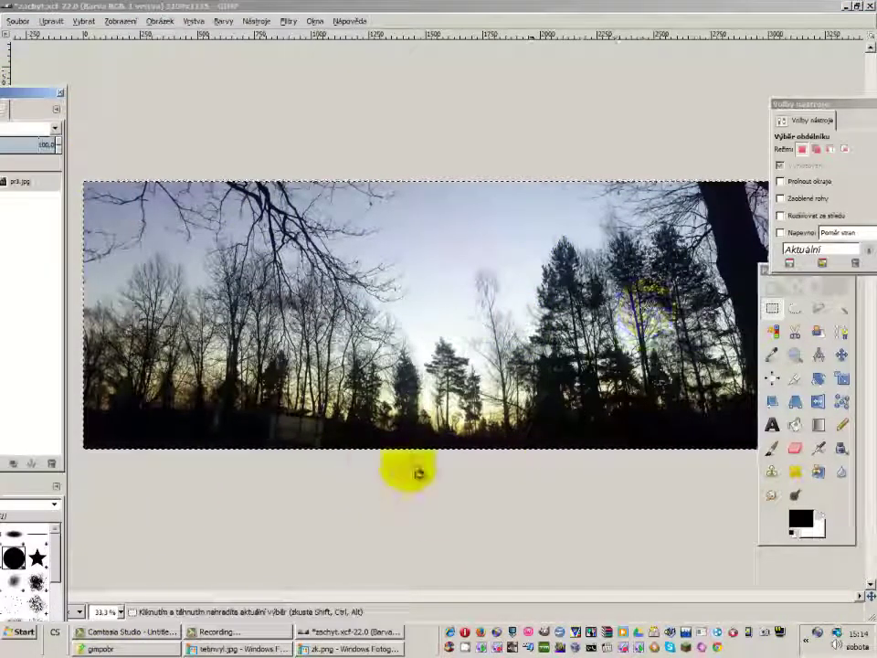
Export the image to the Desktop as zachyt.jpg at JPEG quality 100, then minimize GIMP
left_click(13, 22)
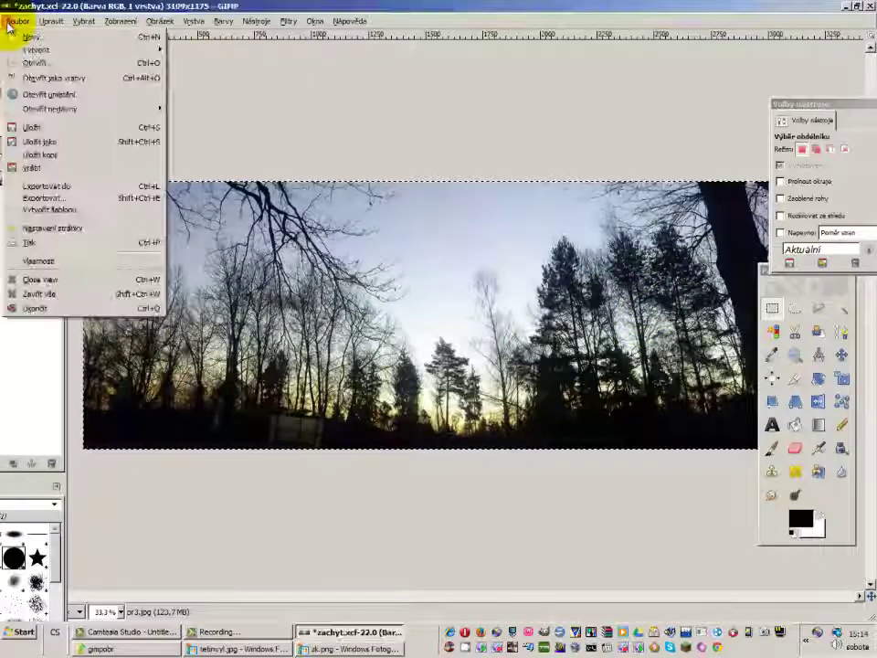
left_click(92, 198)
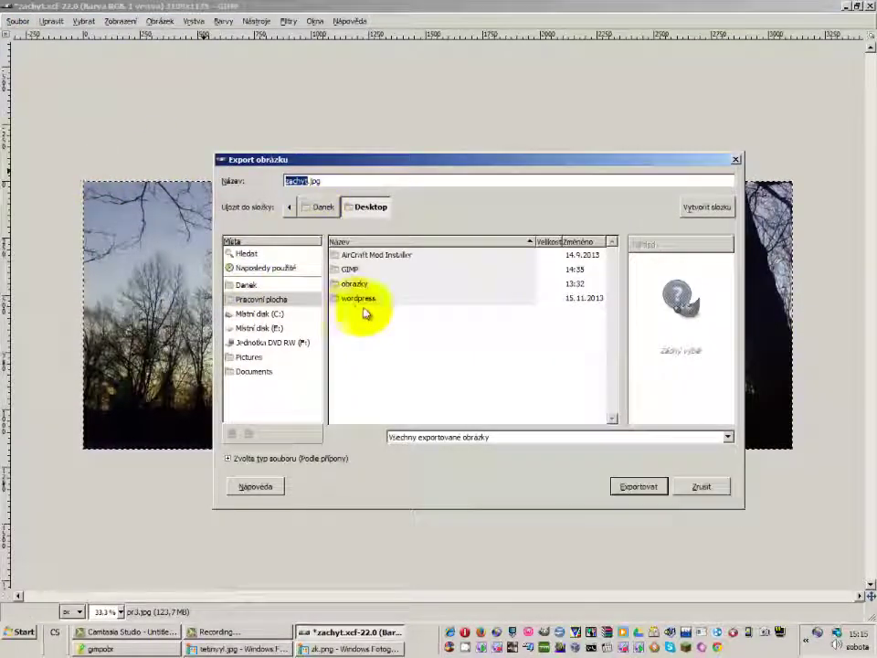
left_click(645, 487)
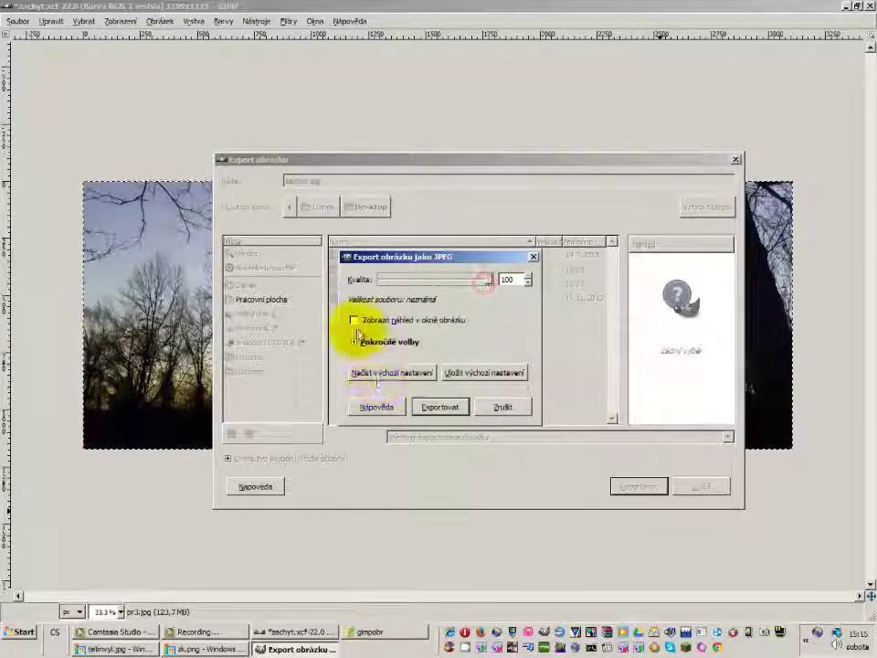
left_click(440, 407)
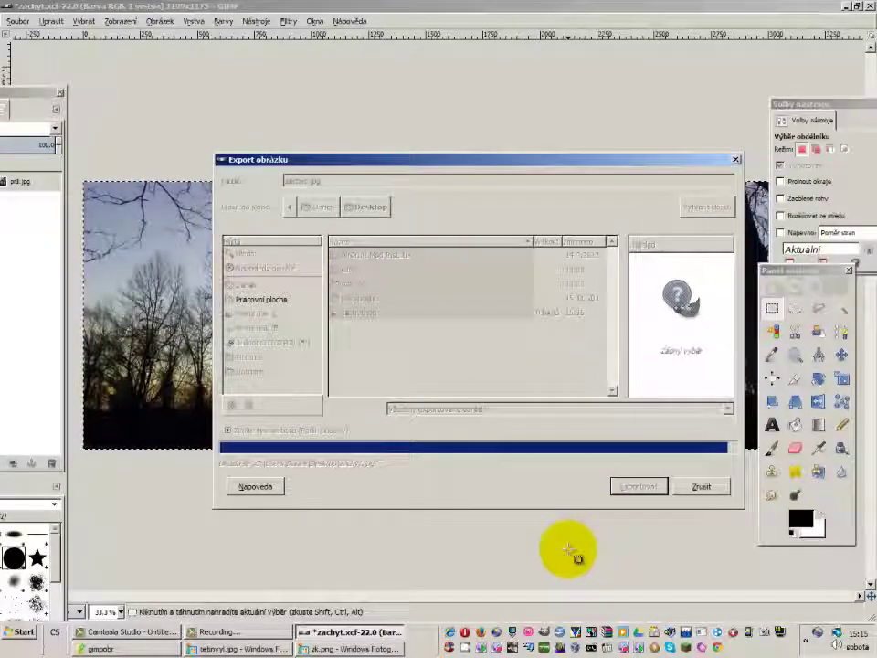
left_click(845, 8)
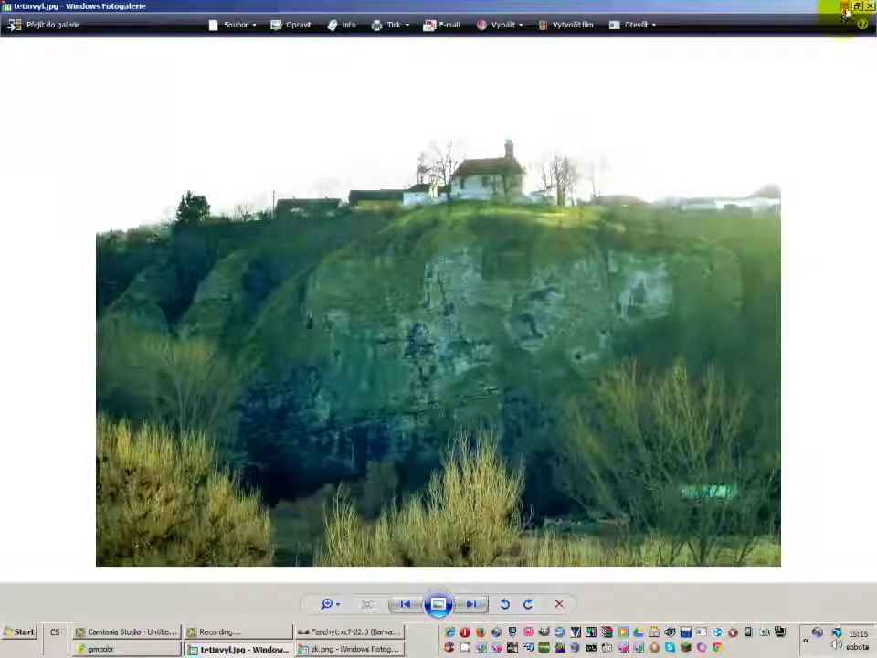
Open zachyt.jpg from the desktop in Photo Gallery and zoom in to inspect the sky and lower trees
left_click(845, 8)
double_click(23, 500)
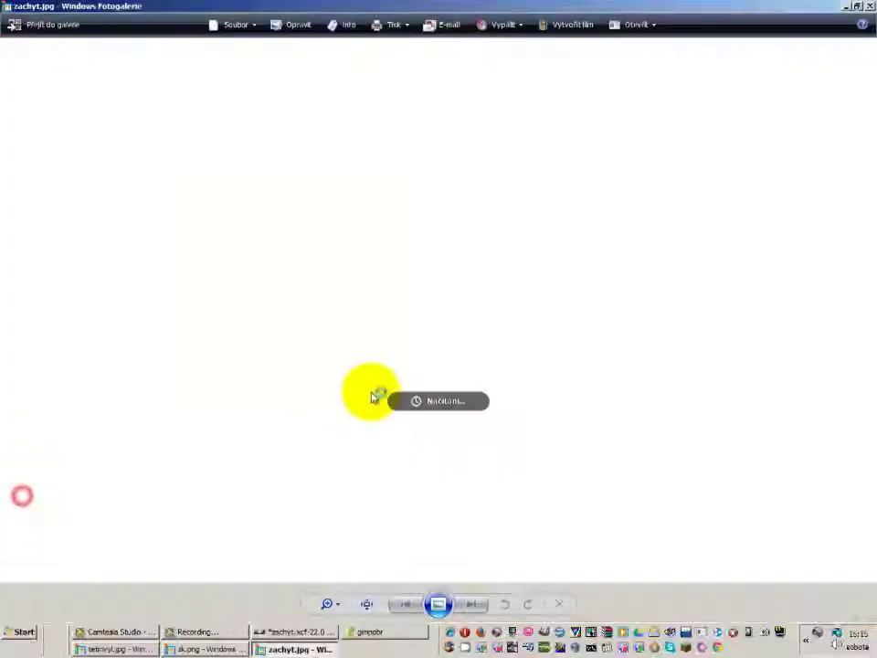
scroll(557, 320, "up", 2)
scroll(578, 321, "up", 2)
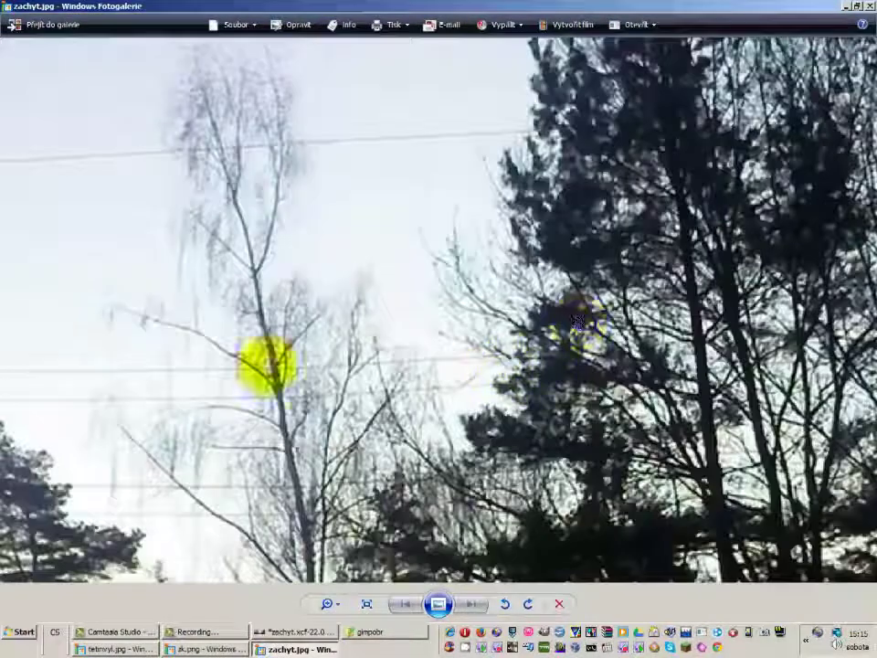
left_click_drag(313, 187, 362, 639)
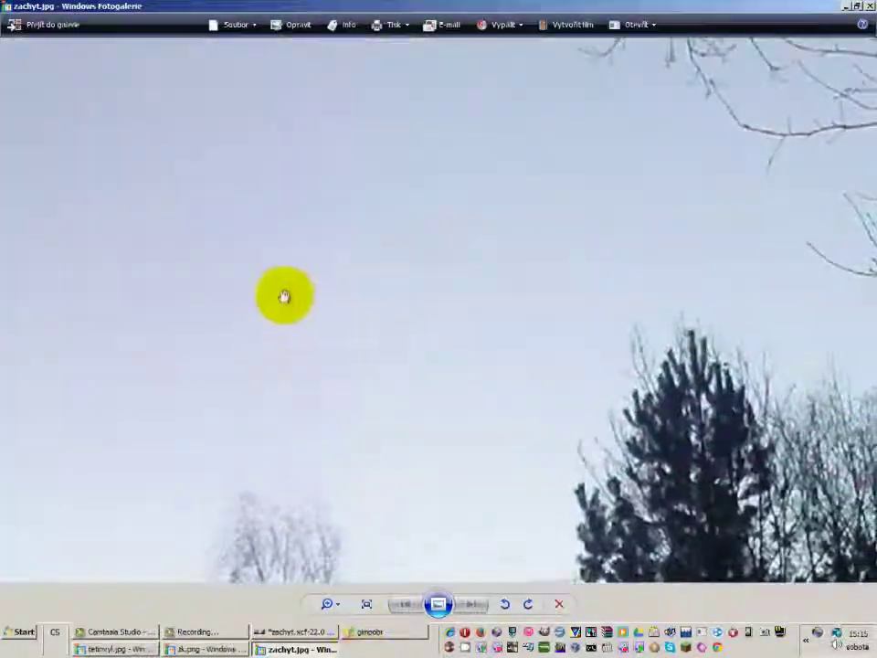
left_click_drag(283, 286, 290, 137)
left_click_drag(349, 470, 334, 247)
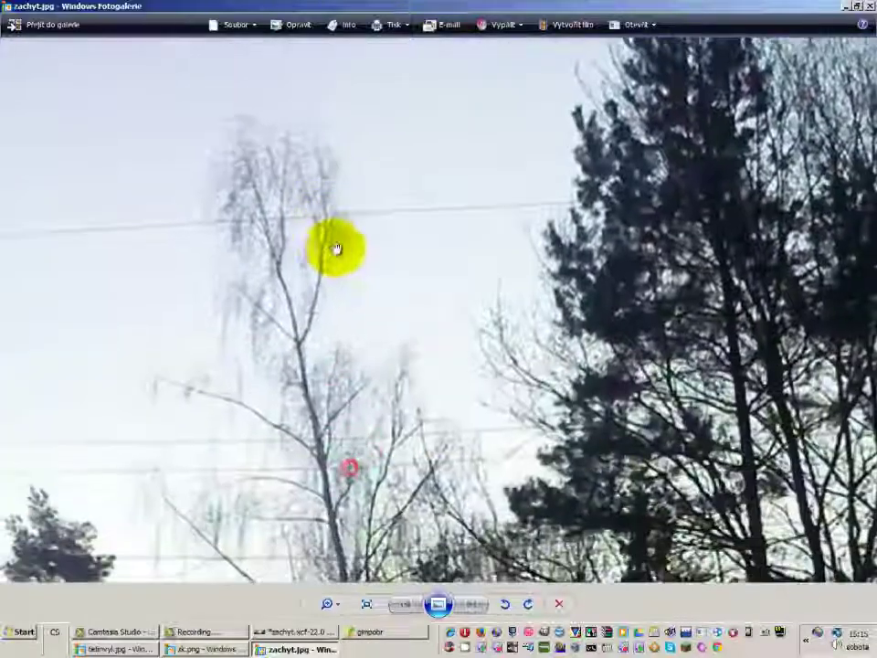
mouse_move(358, 512)
left_mouse_down()
mouse_move(346, 395)
mouse_move(354, 178)
left_mouse_up()
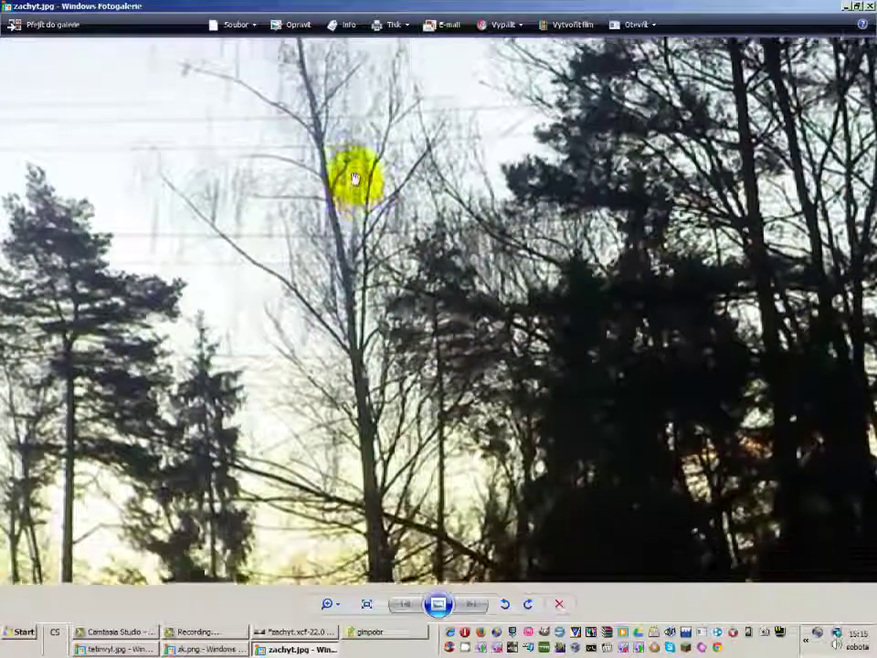
mouse_move(456, 456)
left_mouse_down()
mouse_move(446, 393)
mouse_move(447, 251)
left_mouse_up()
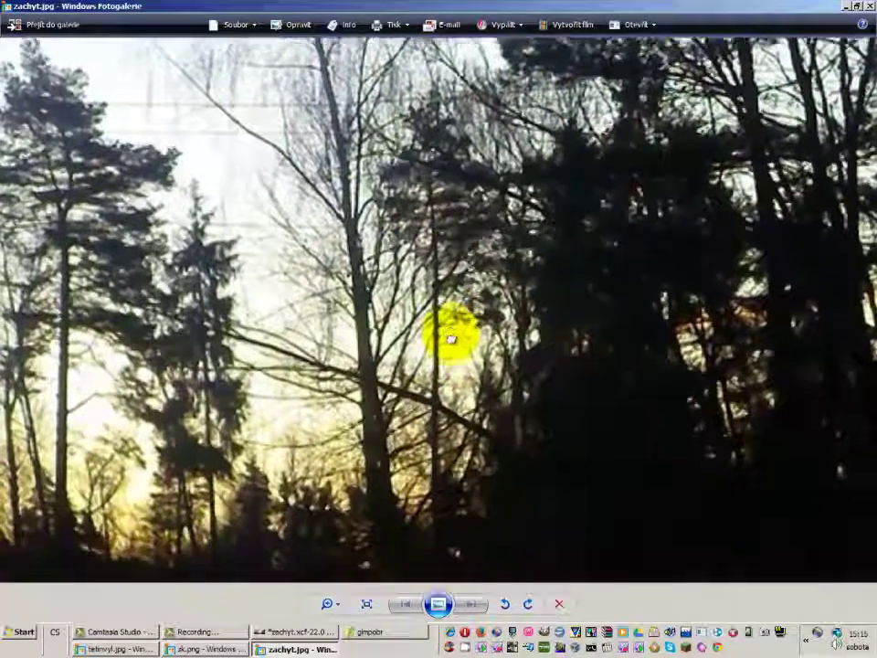
Zoom back out, pan across the left trees and right trunk, then return to GIMP
scroll(458, 339, "down", 2)
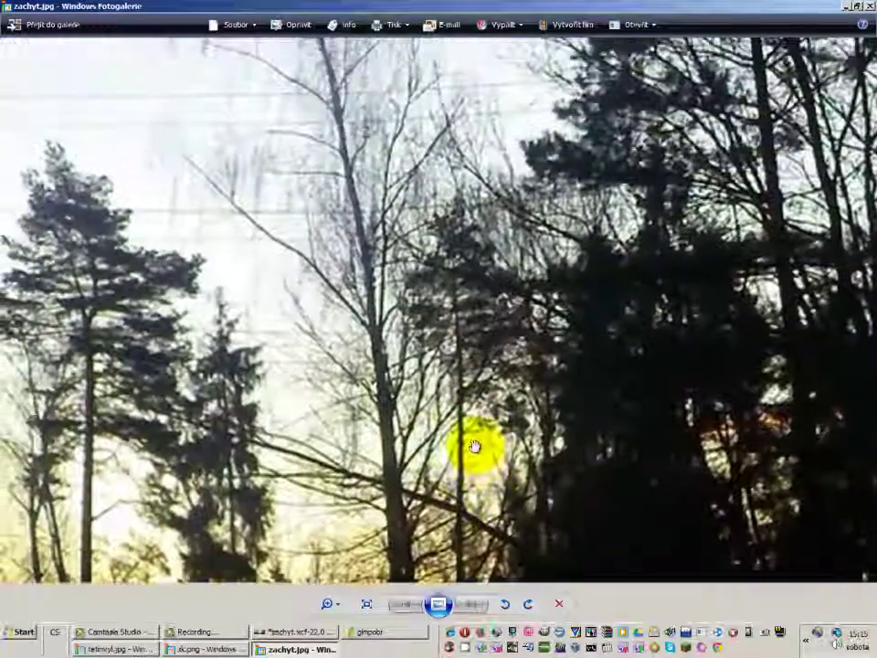
scroll(348, 260, "down", 1)
scroll(348, 260, "down", 1)
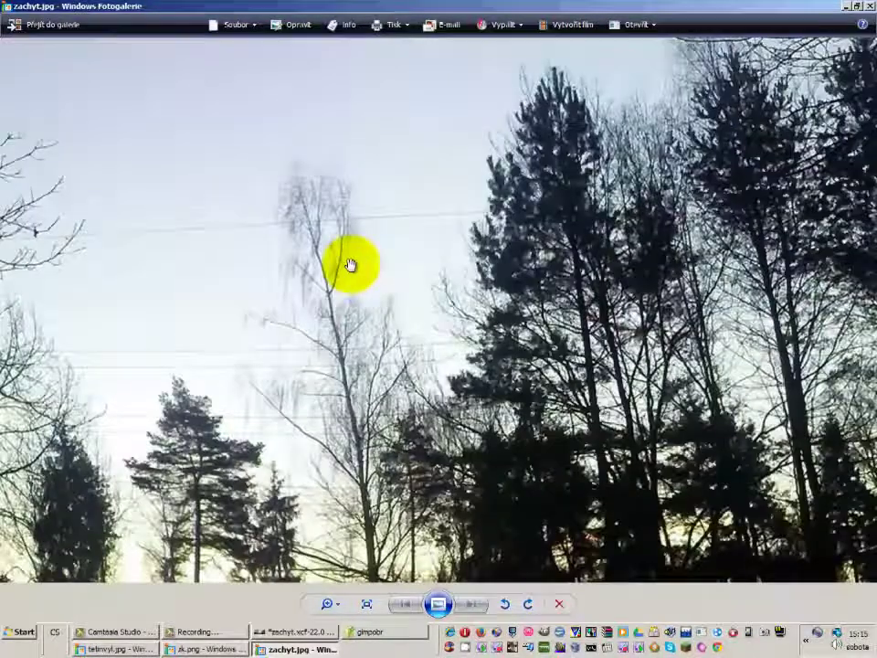
scroll(353, 279, "down", 1)
scroll(402, 397, "down", 1)
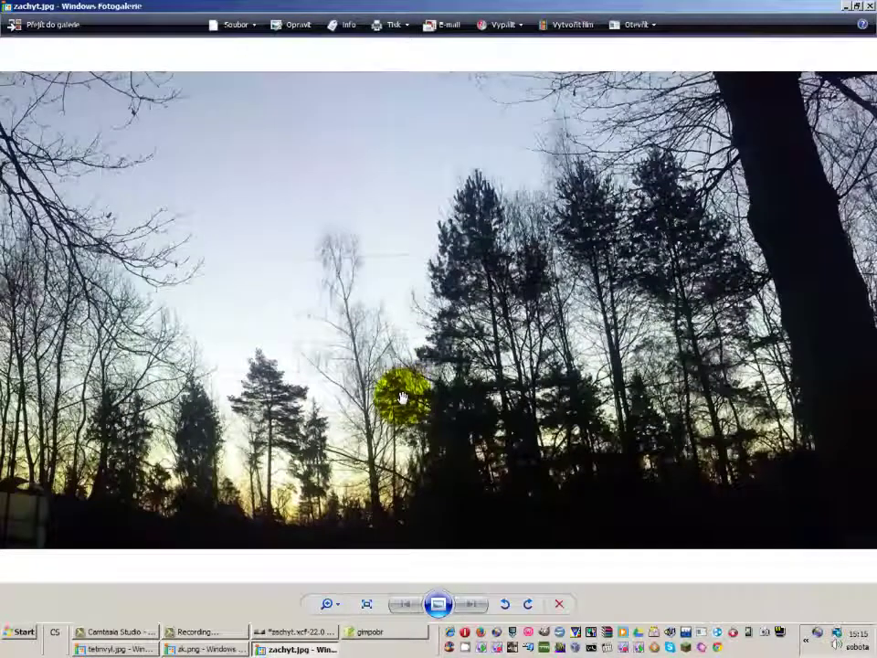
scroll(402, 397, "down", 1)
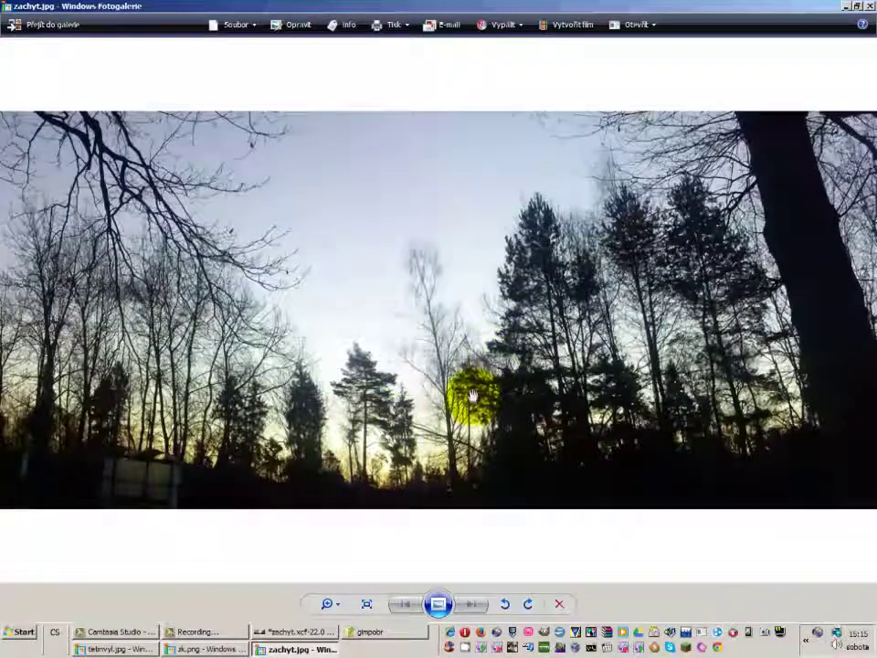
left_click_drag(244, 405, 577, 348)
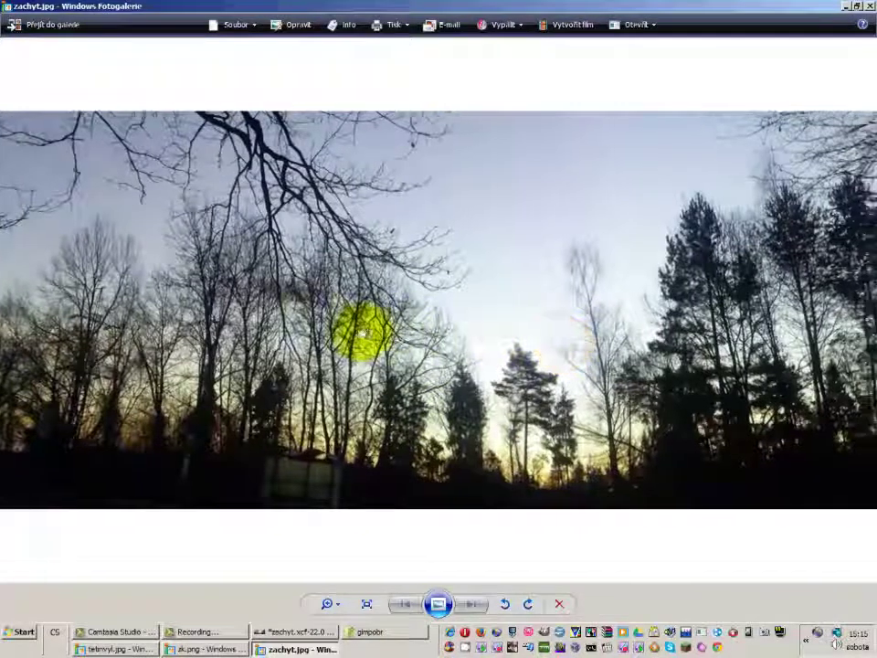
left_click_drag(362, 331, 84, 362)
scroll(274, 375, "down", 1)
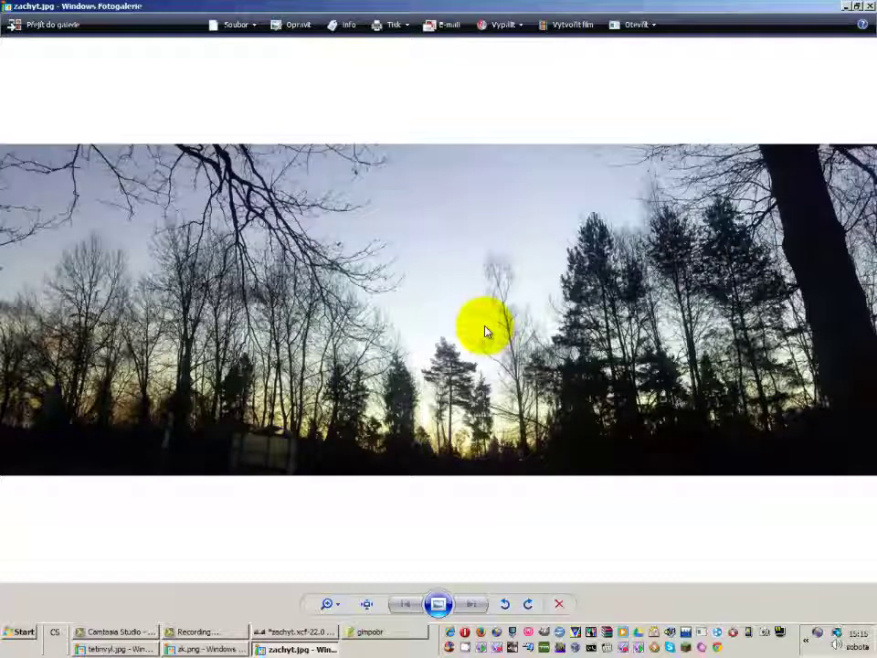
left_click(298, 631)
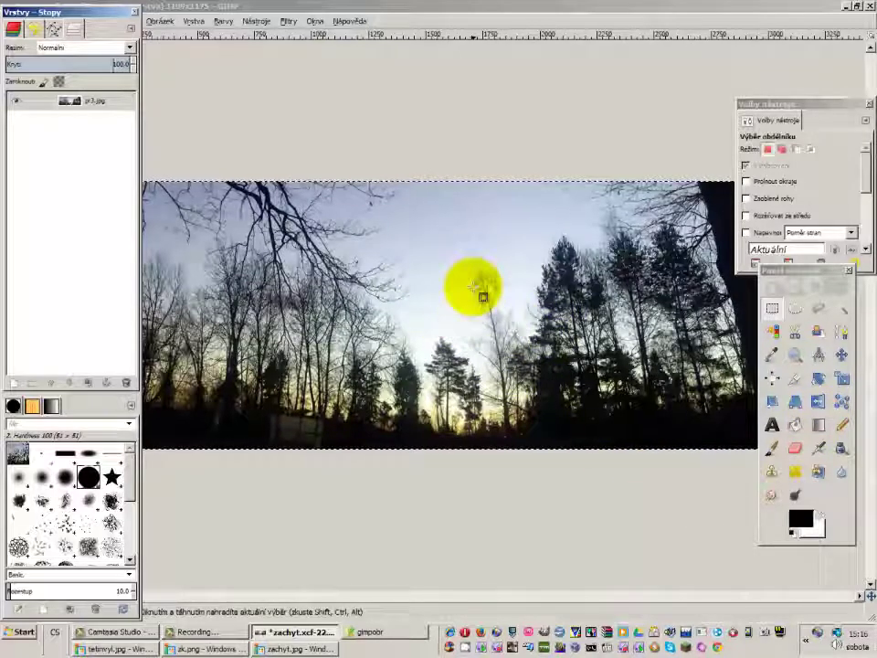
scroll(487, 278, "up", 1)
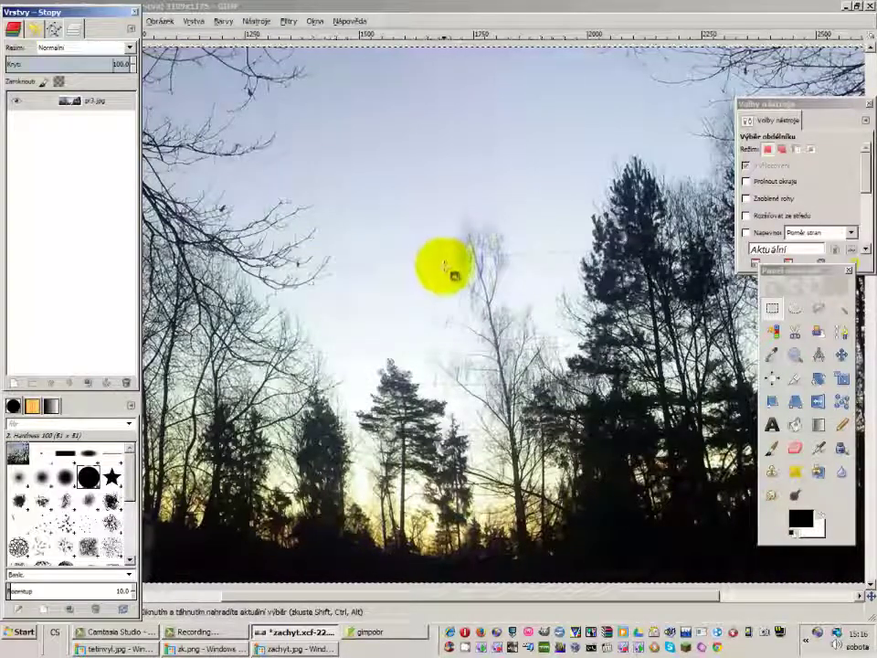
key("minus")
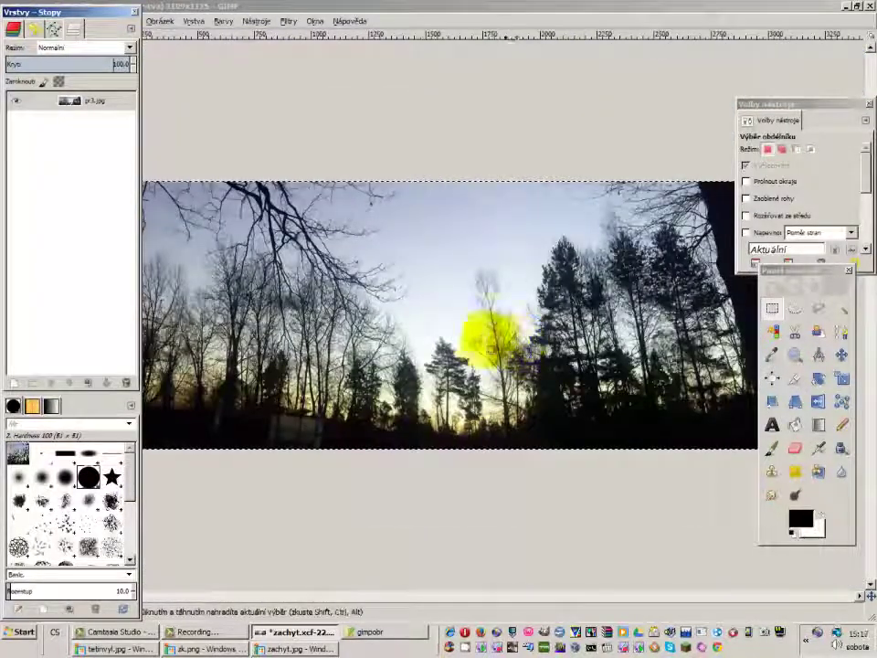